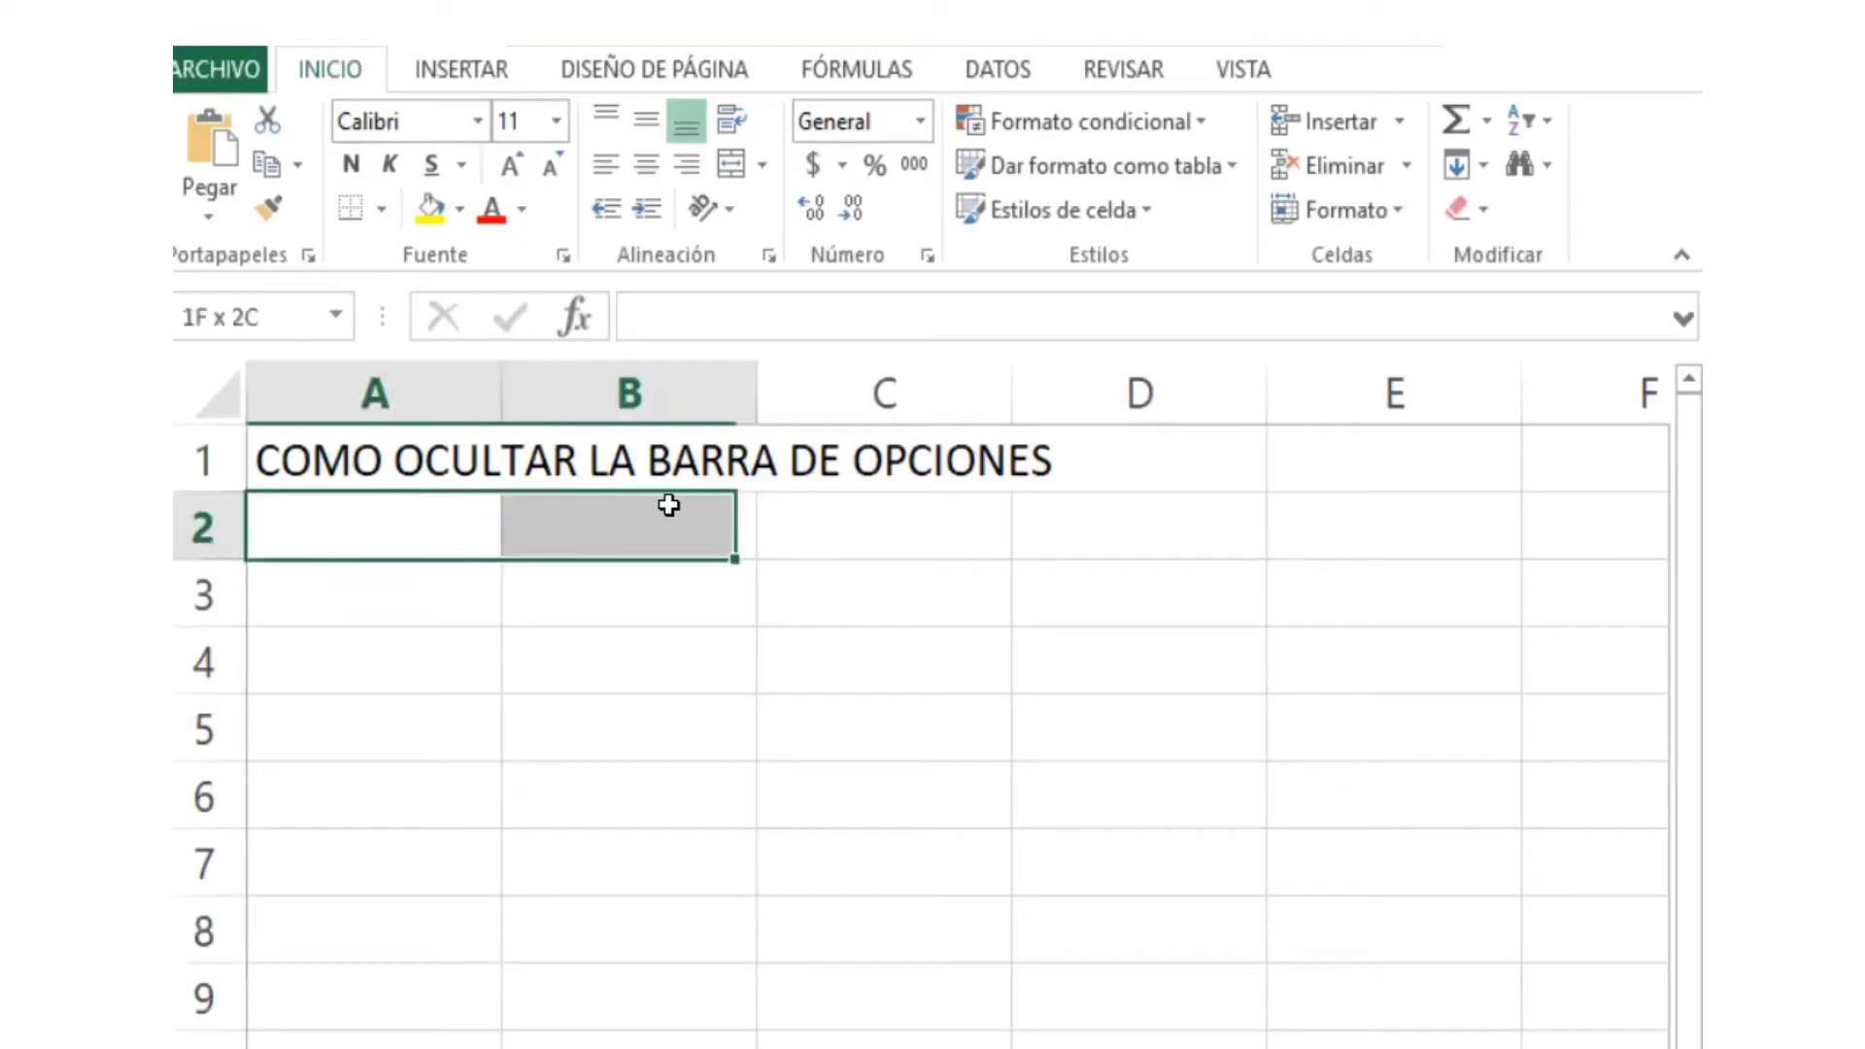
- Enter 'PARA OCULTAR DAMOS CLICK EN LA PASTAÑA SUPERIOR SEÑALADA' in cell A3
left_click_drag(349, 518, 1044, 508)
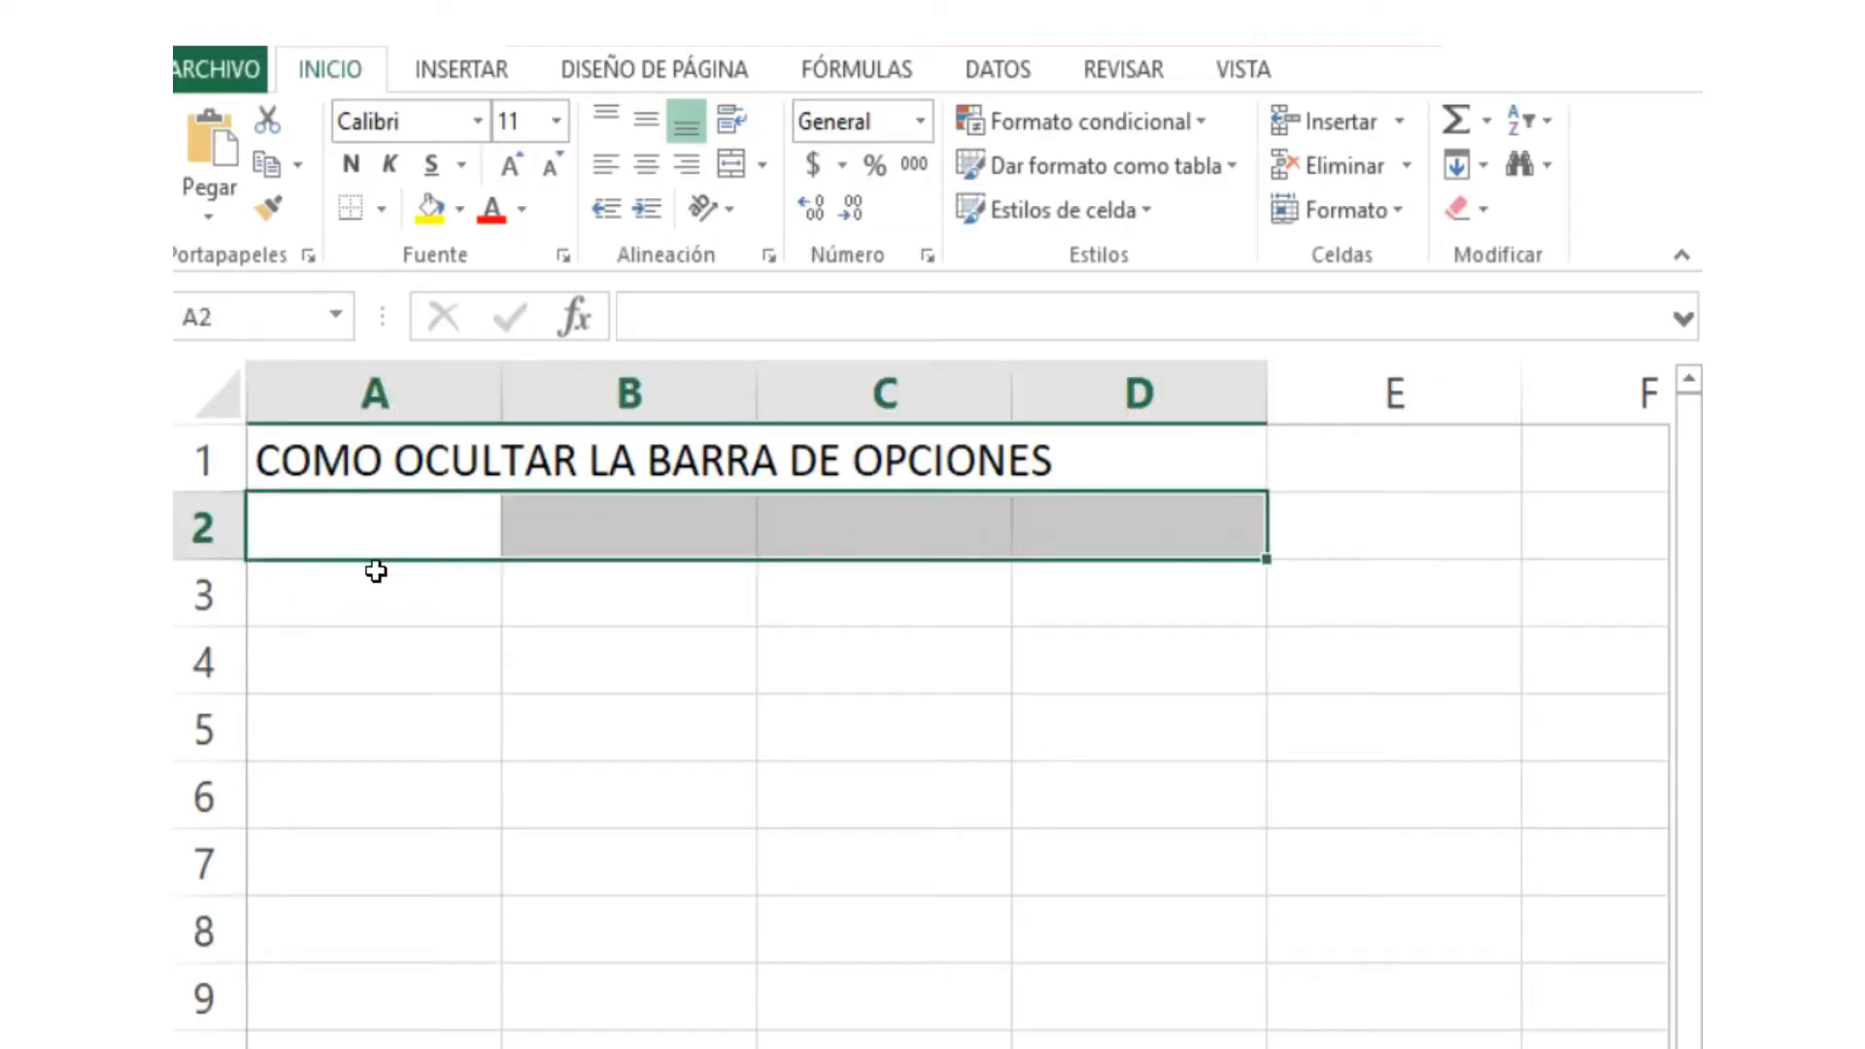
left_click(376, 573)
type("PARA ")
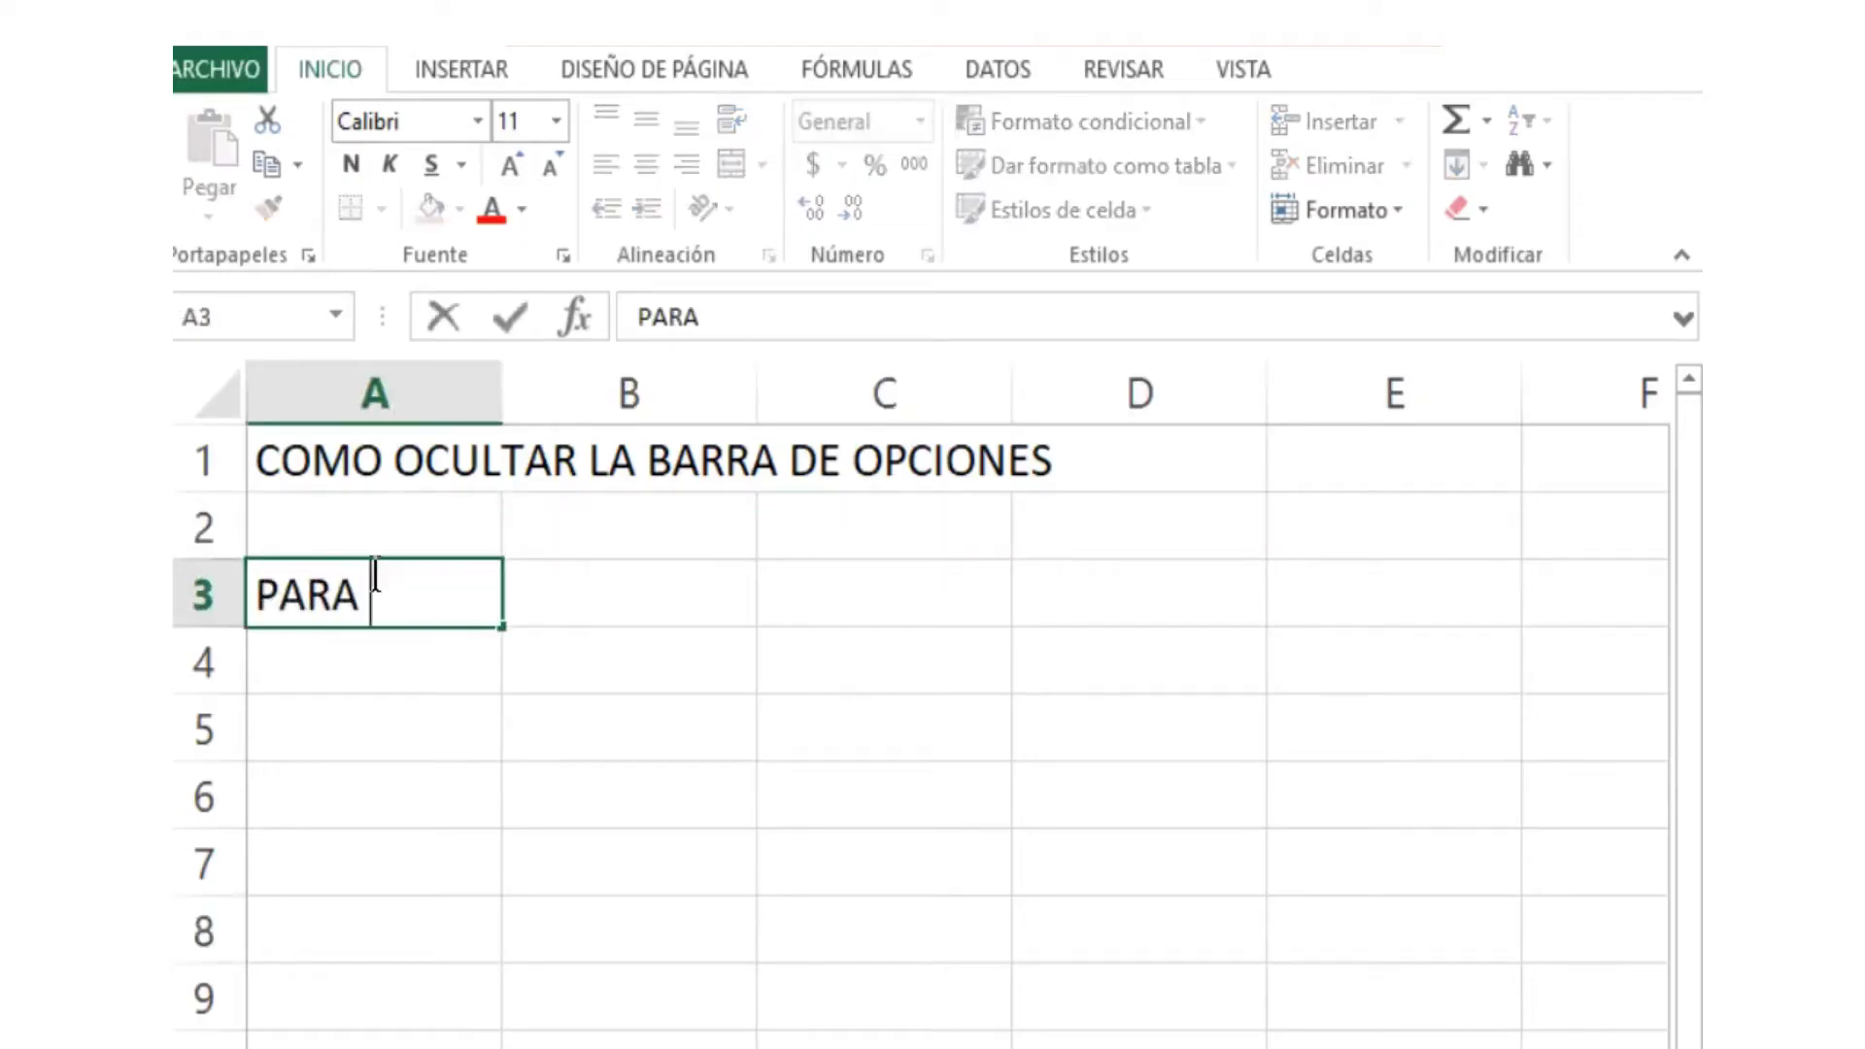
type("OCULTAR")
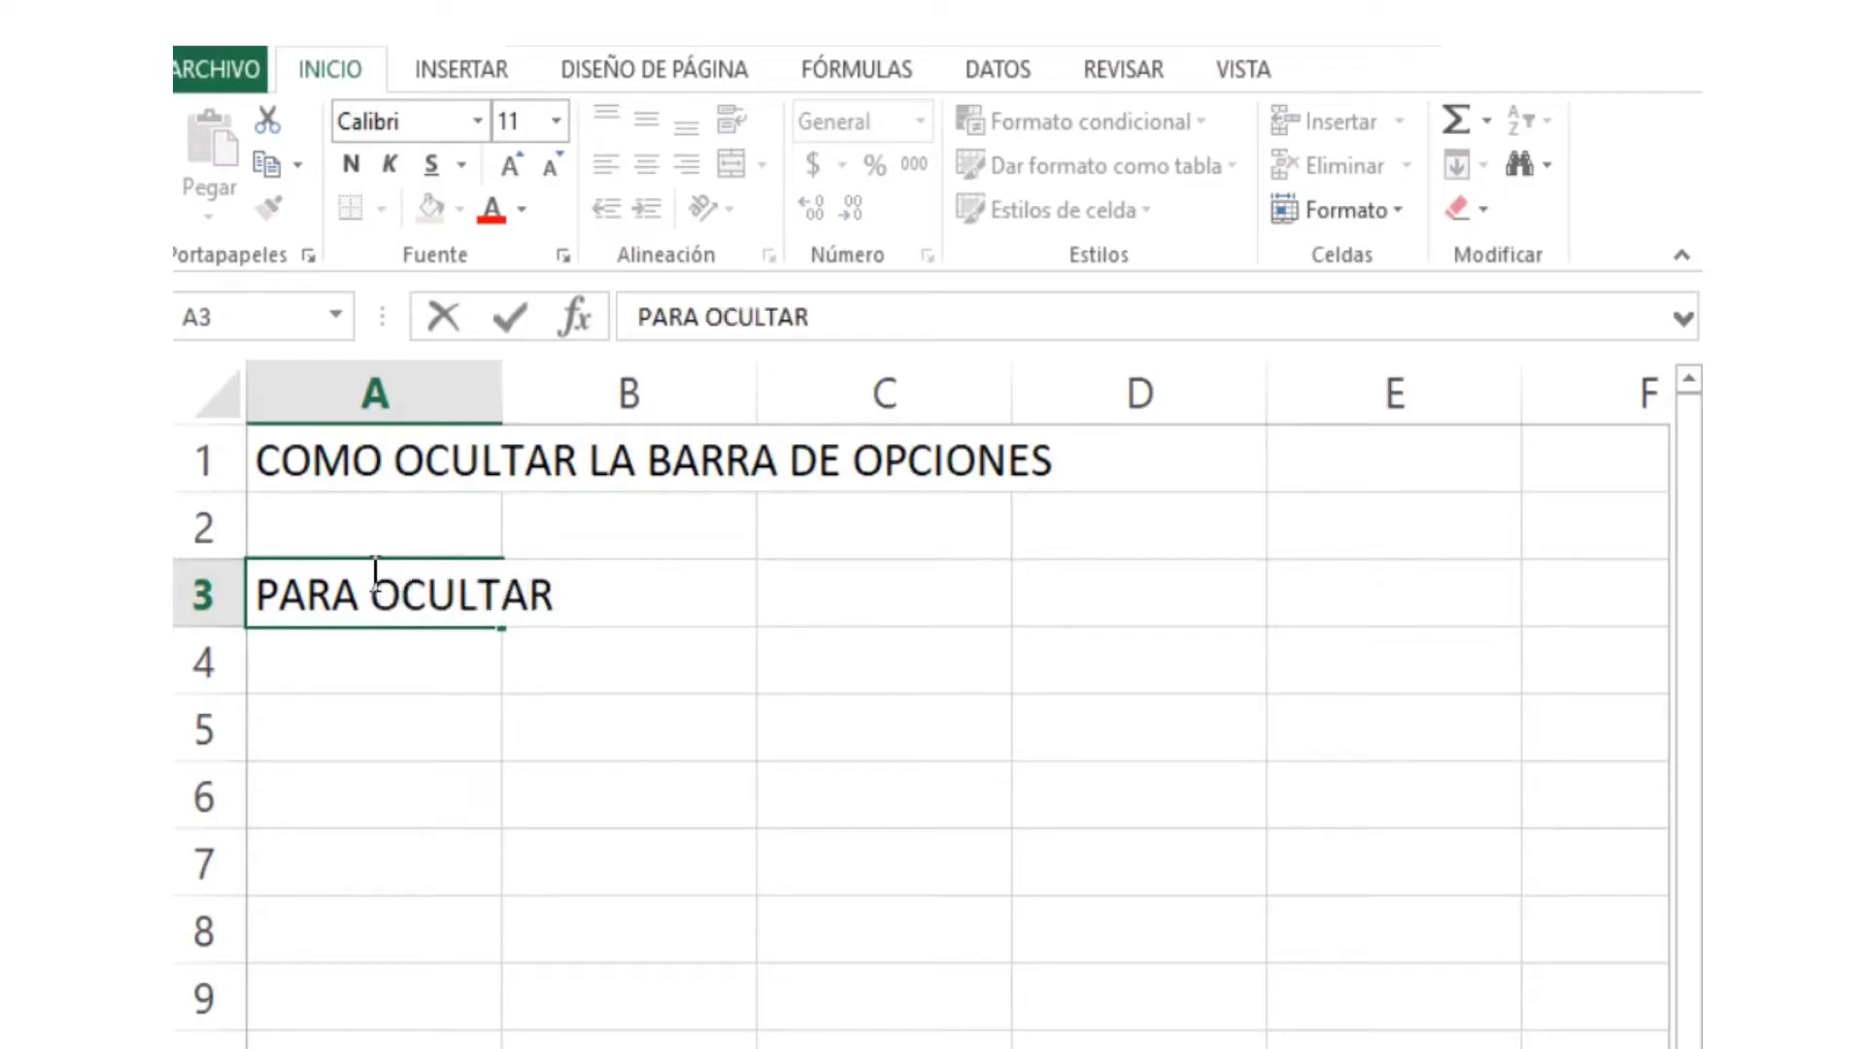
type(" DAMOS CLICK")
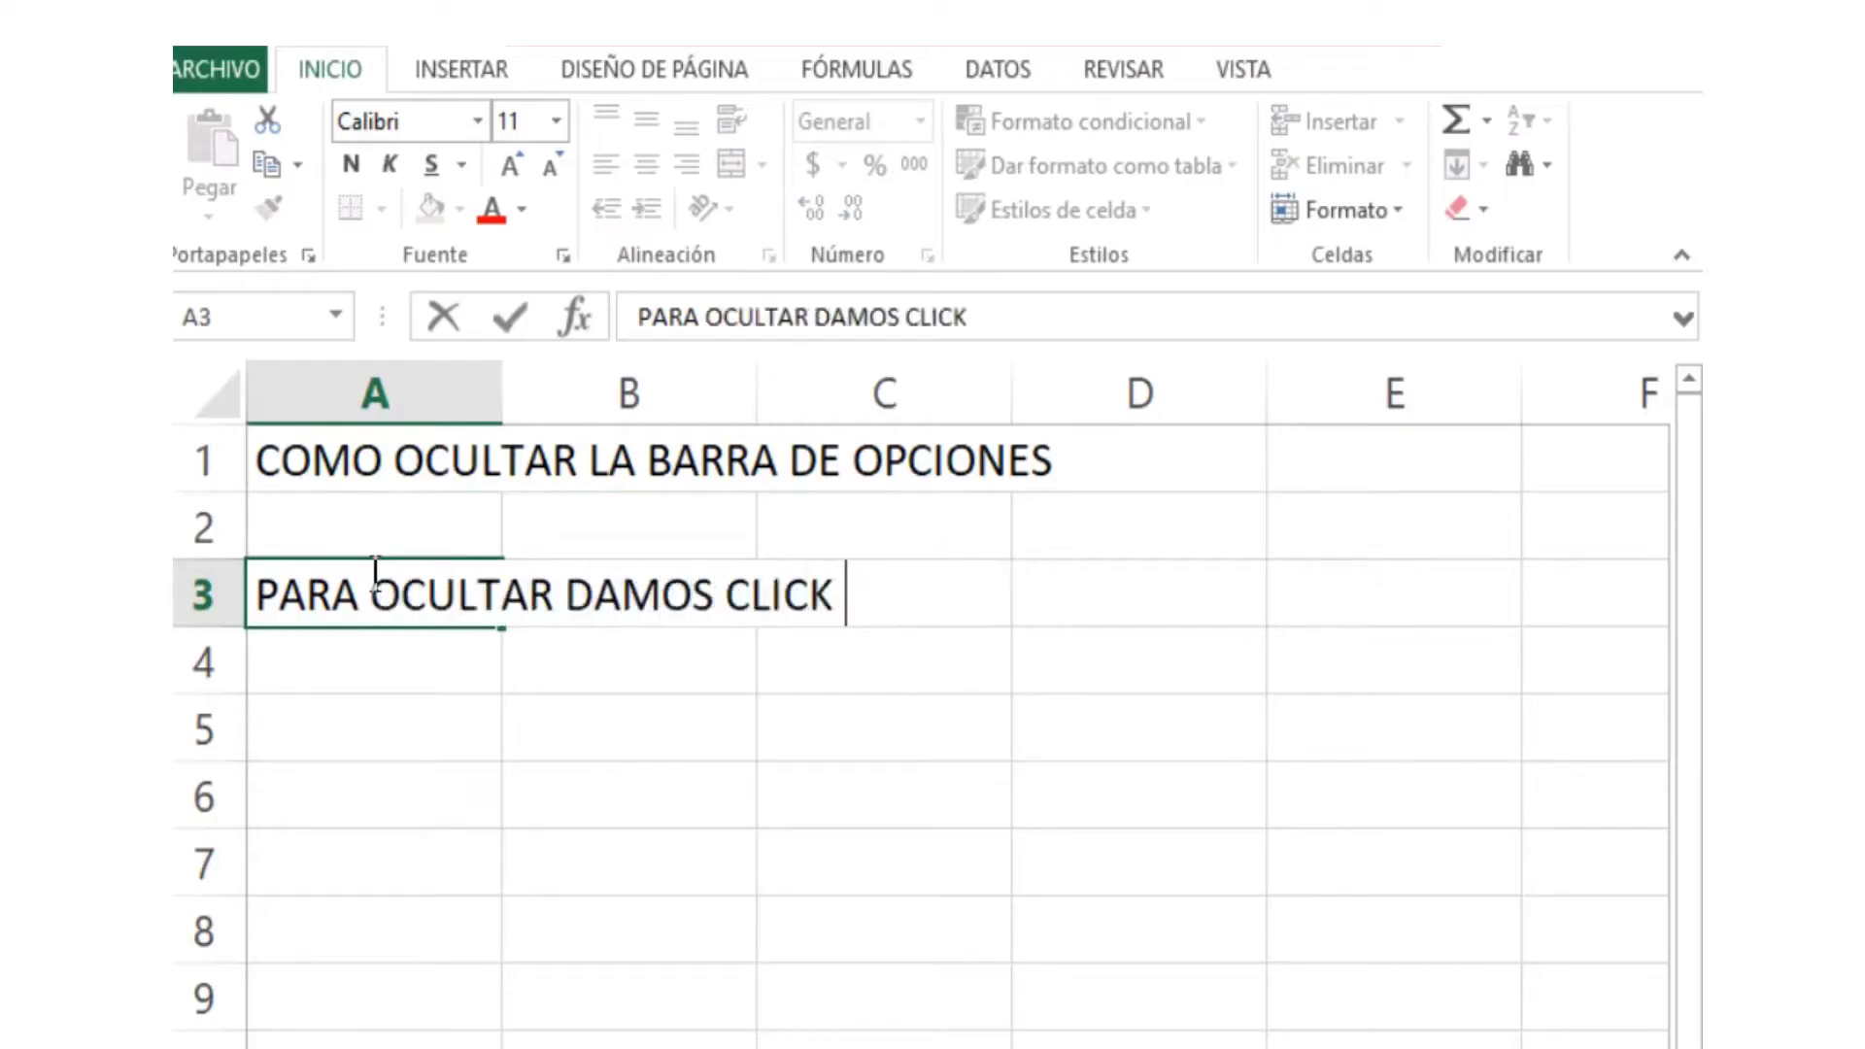
type(" EN LA PASTA")
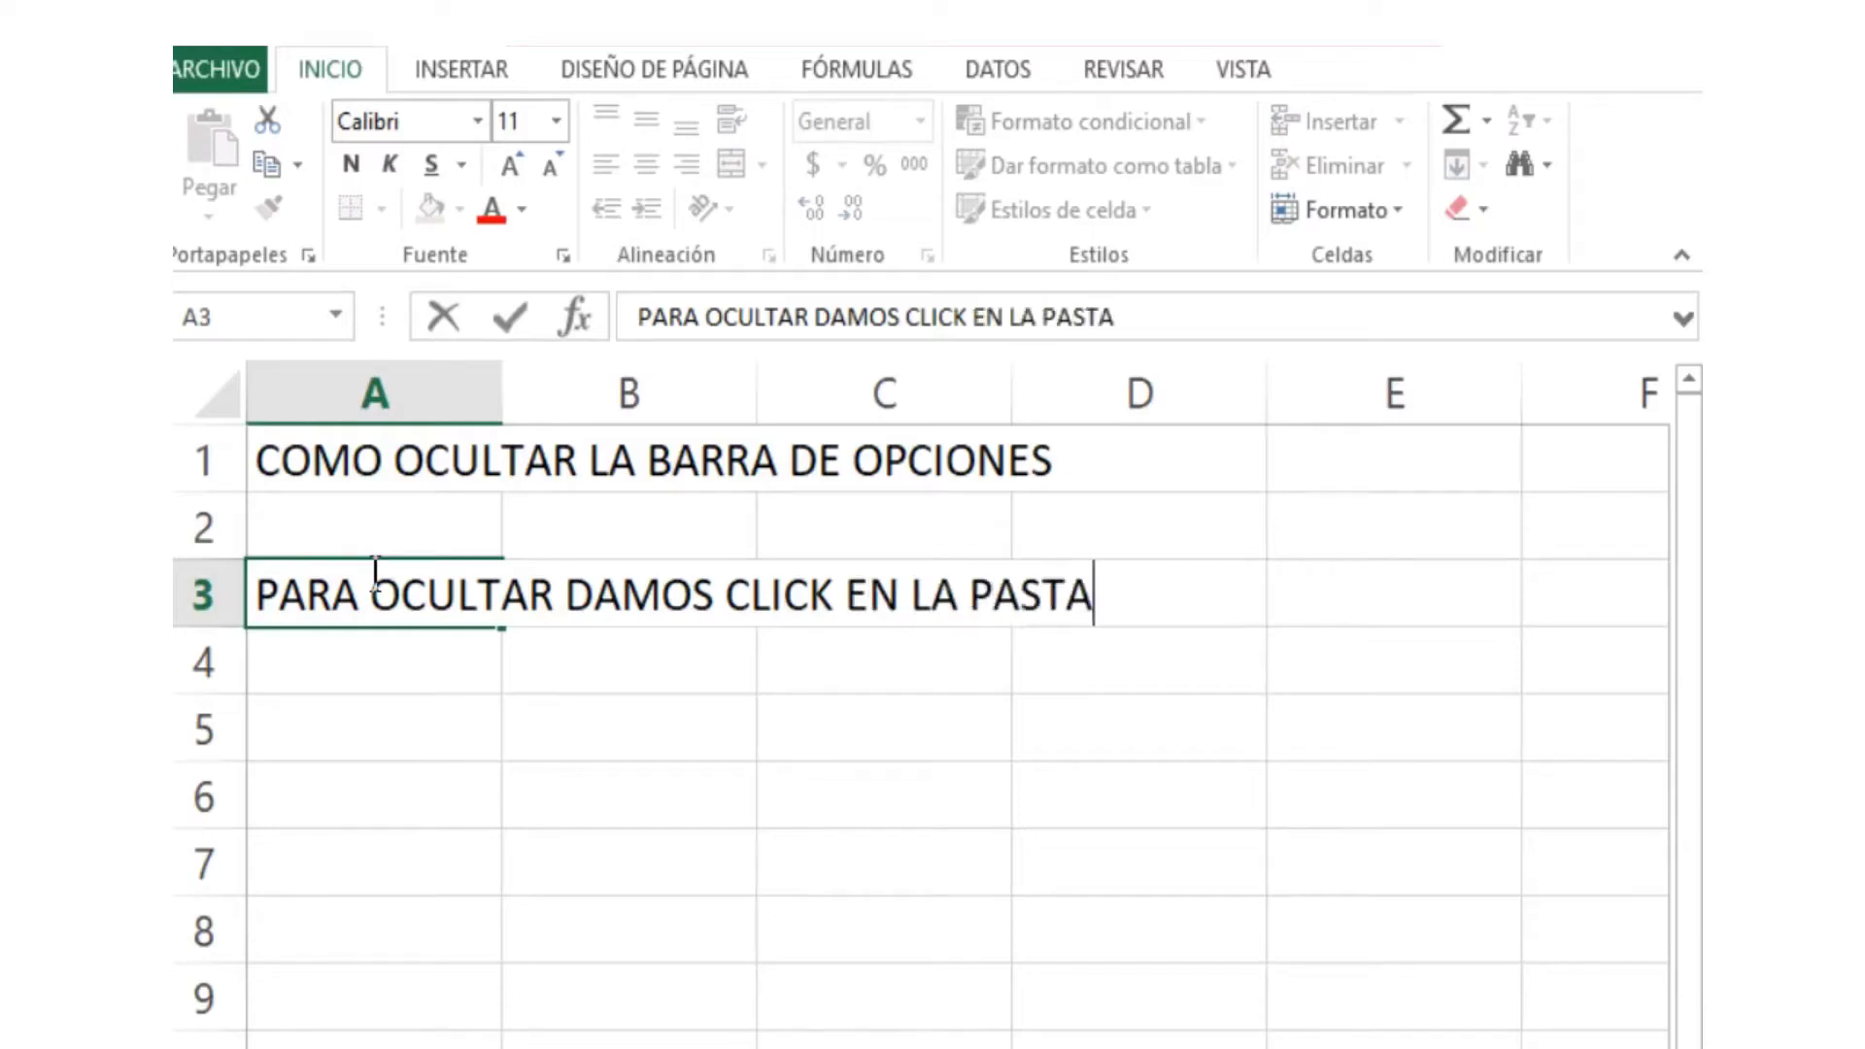
type("ÑA SU")
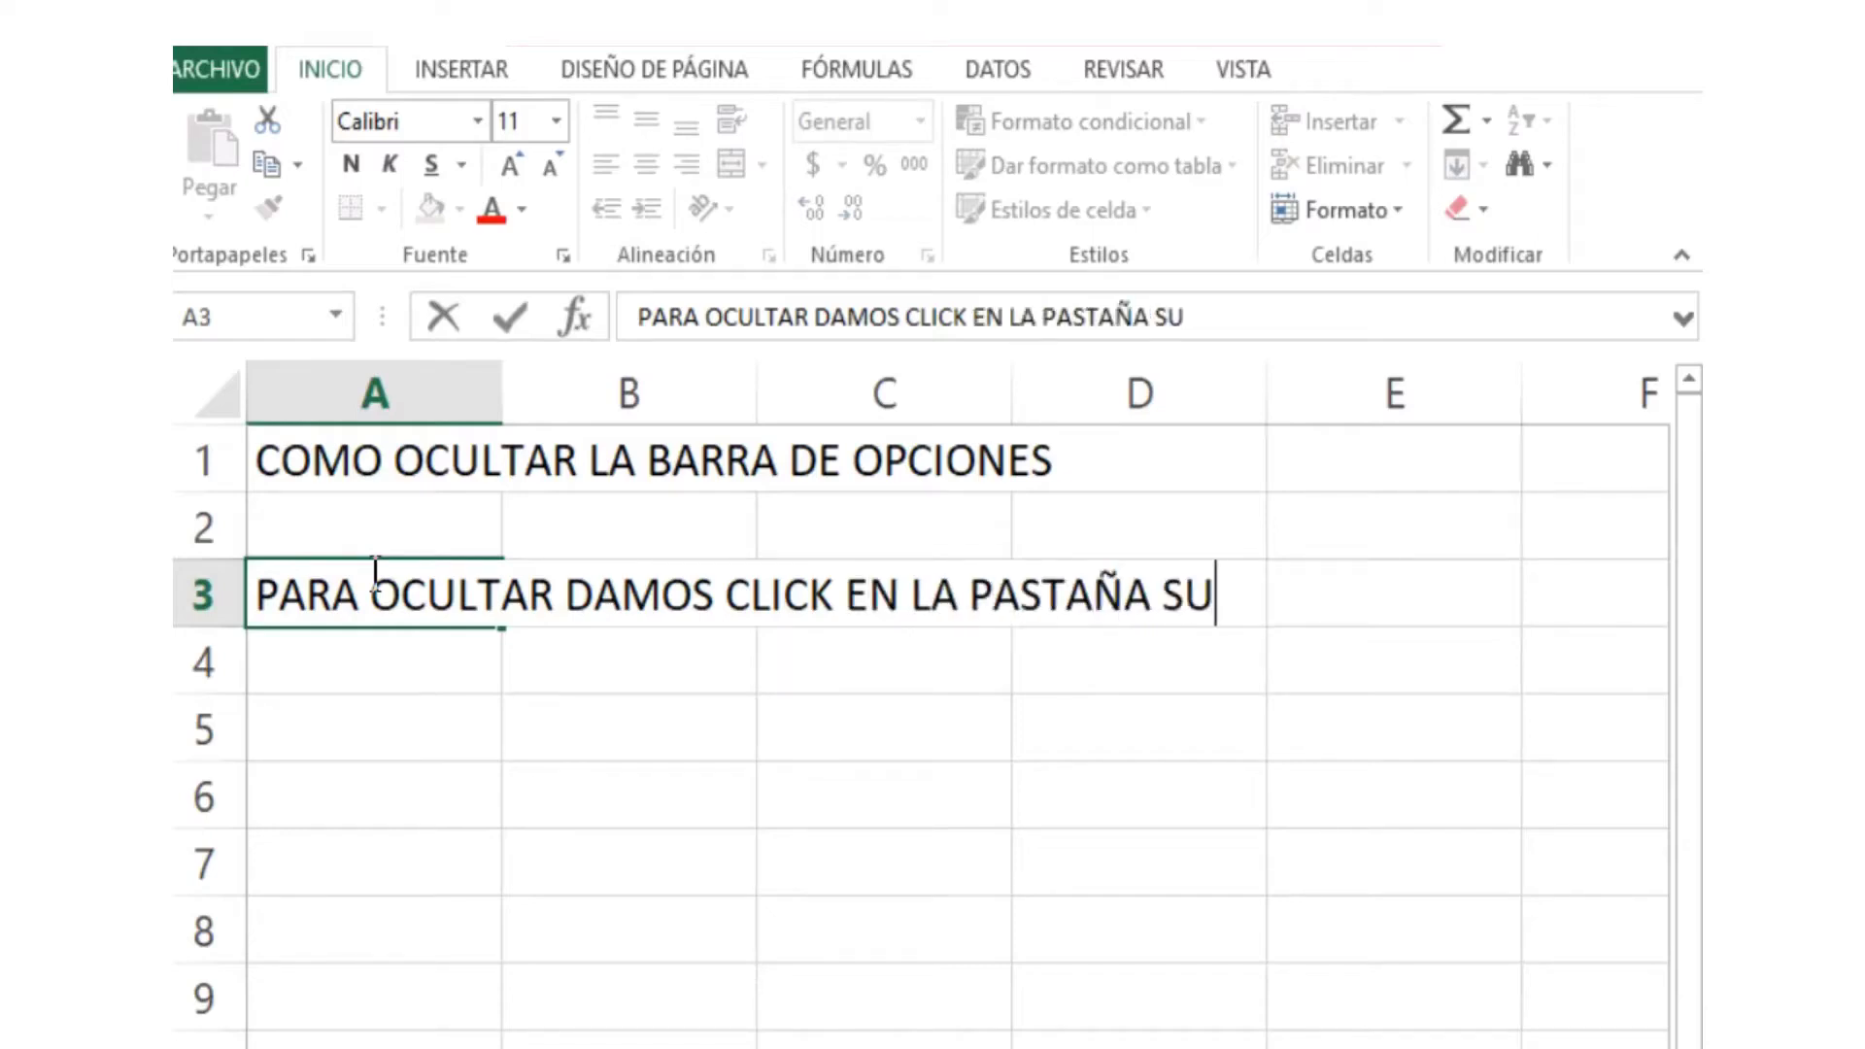
type("PERIOR ")
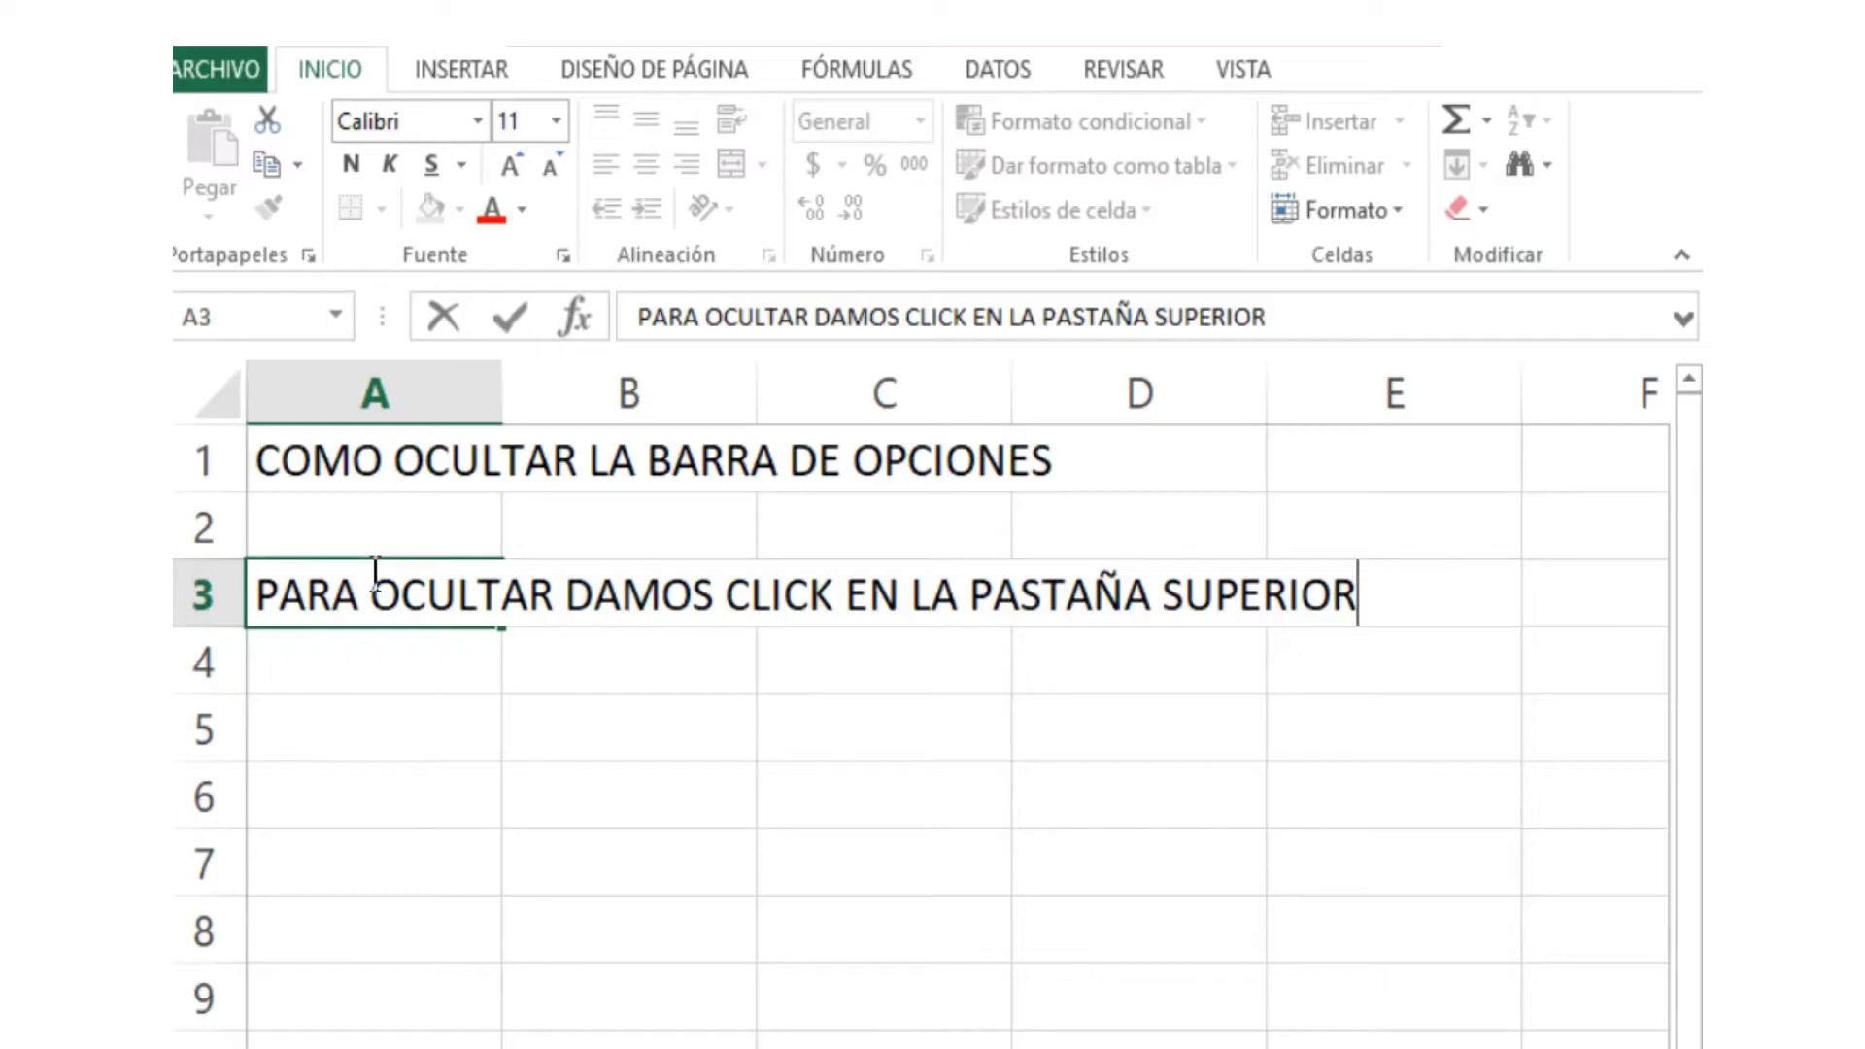
type("SE")
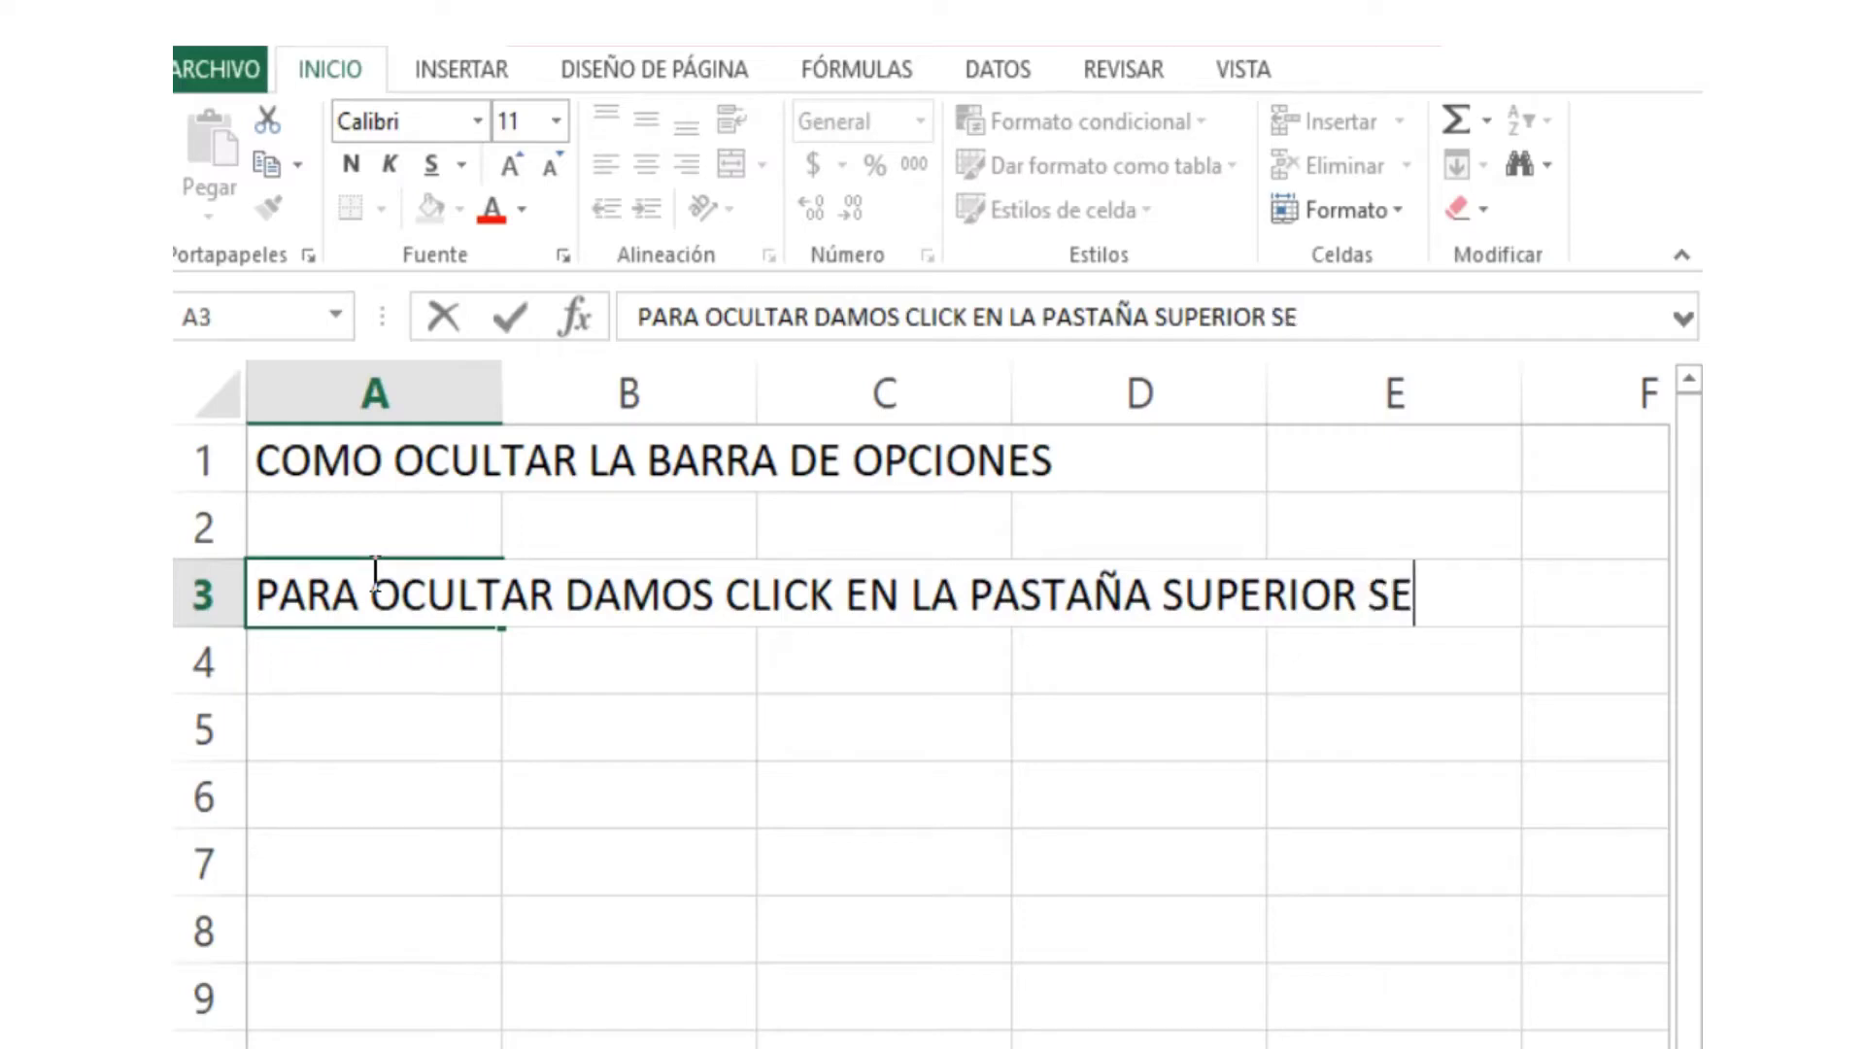
type("ÑALADA")
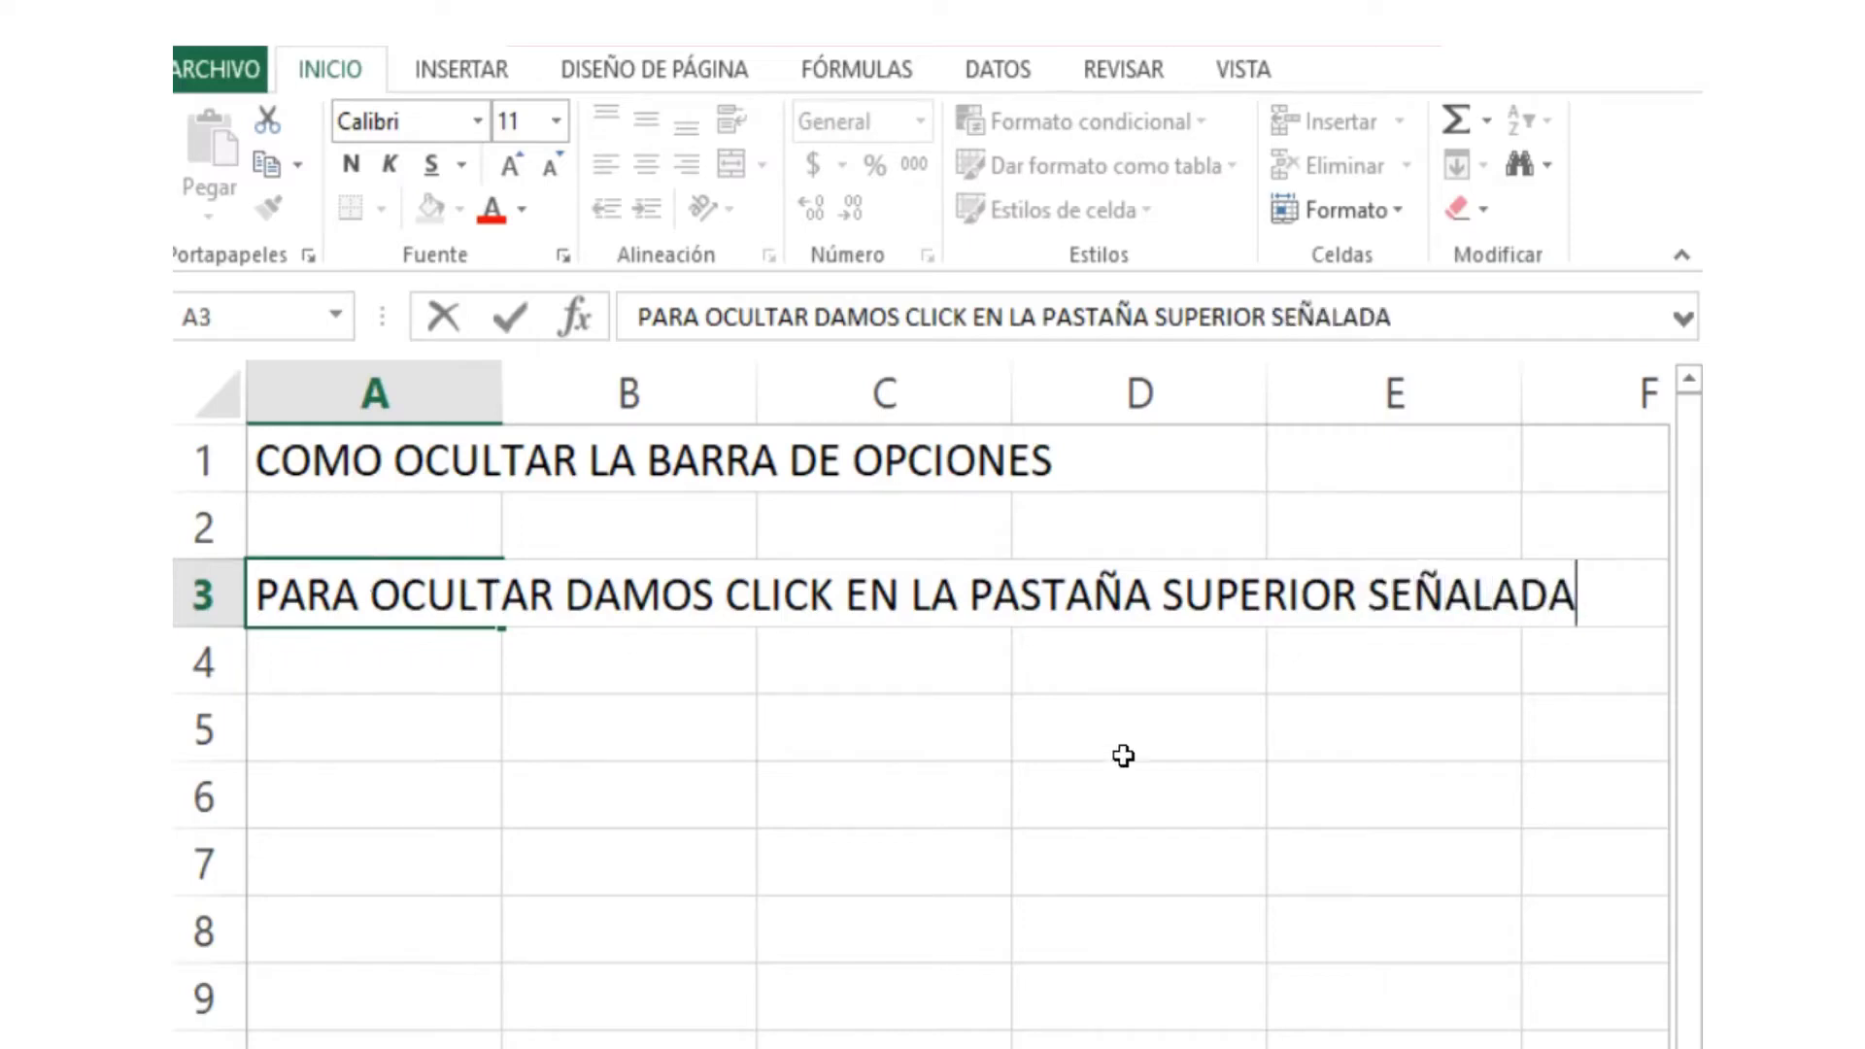
left_click(1124, 753)
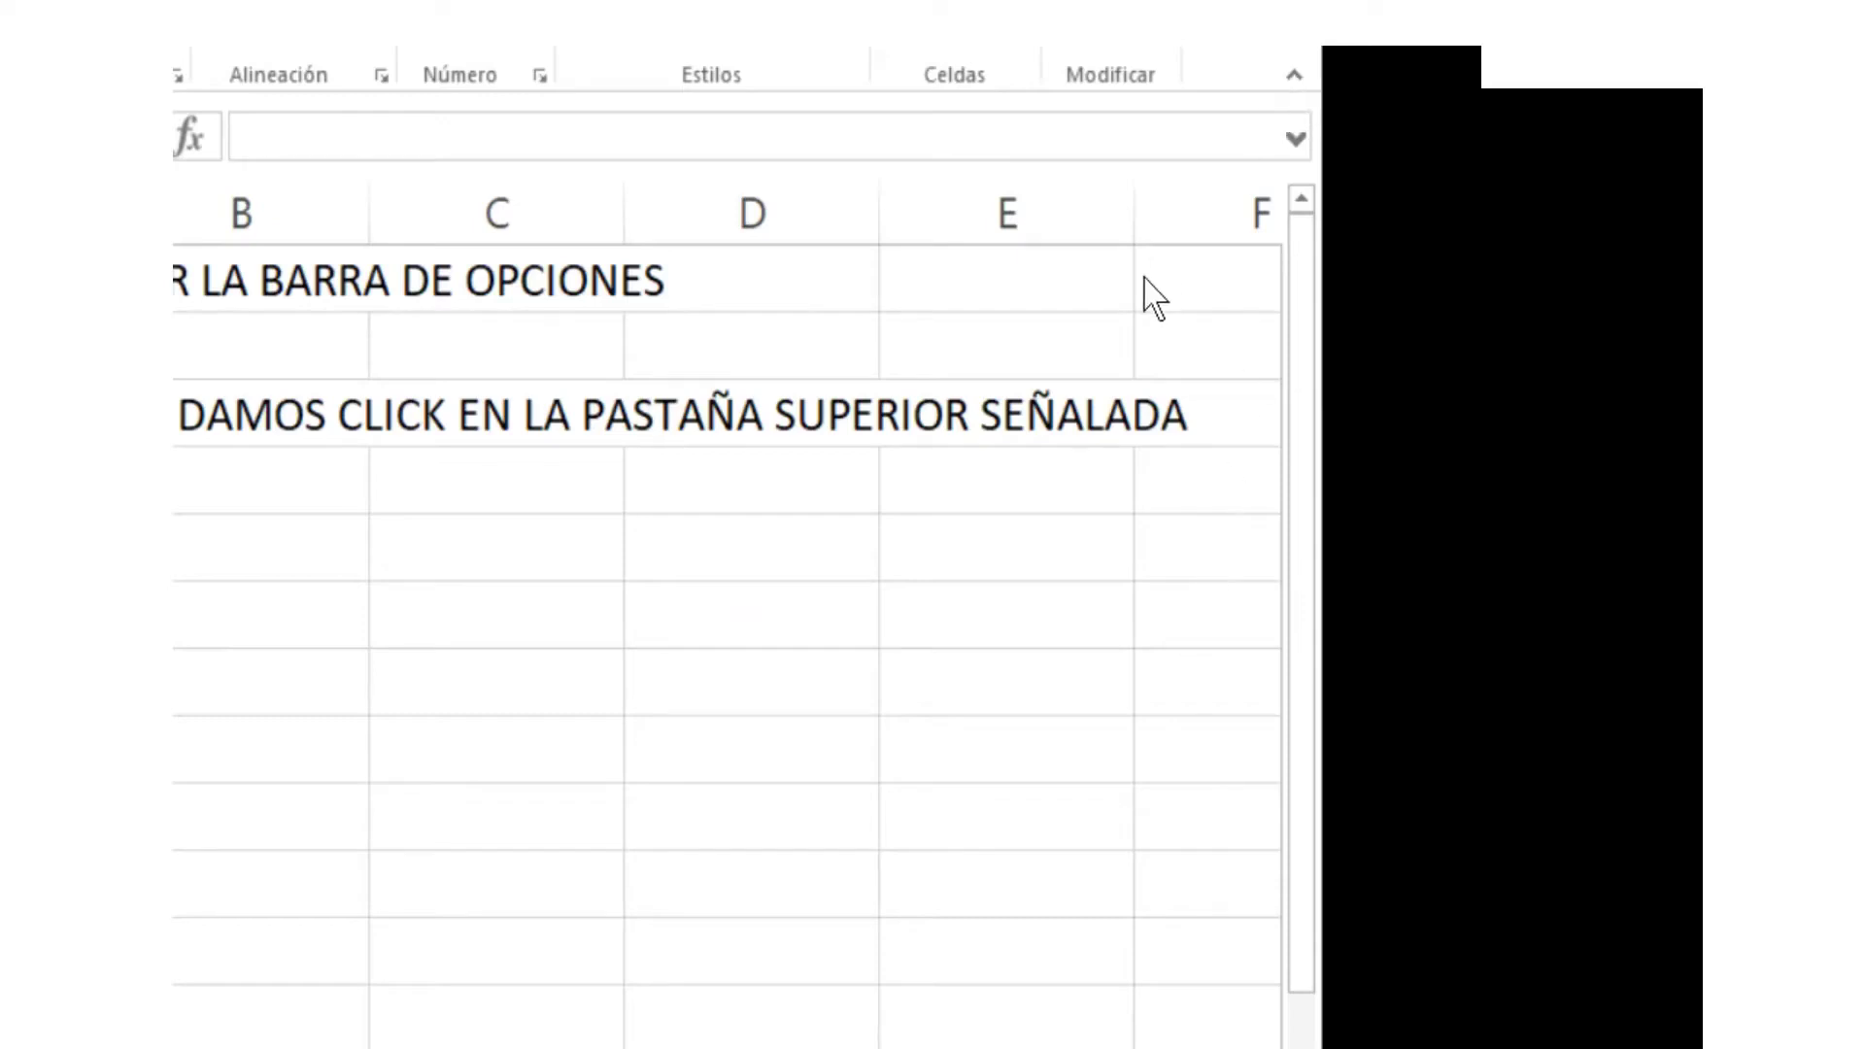
left_click(1292, 74)
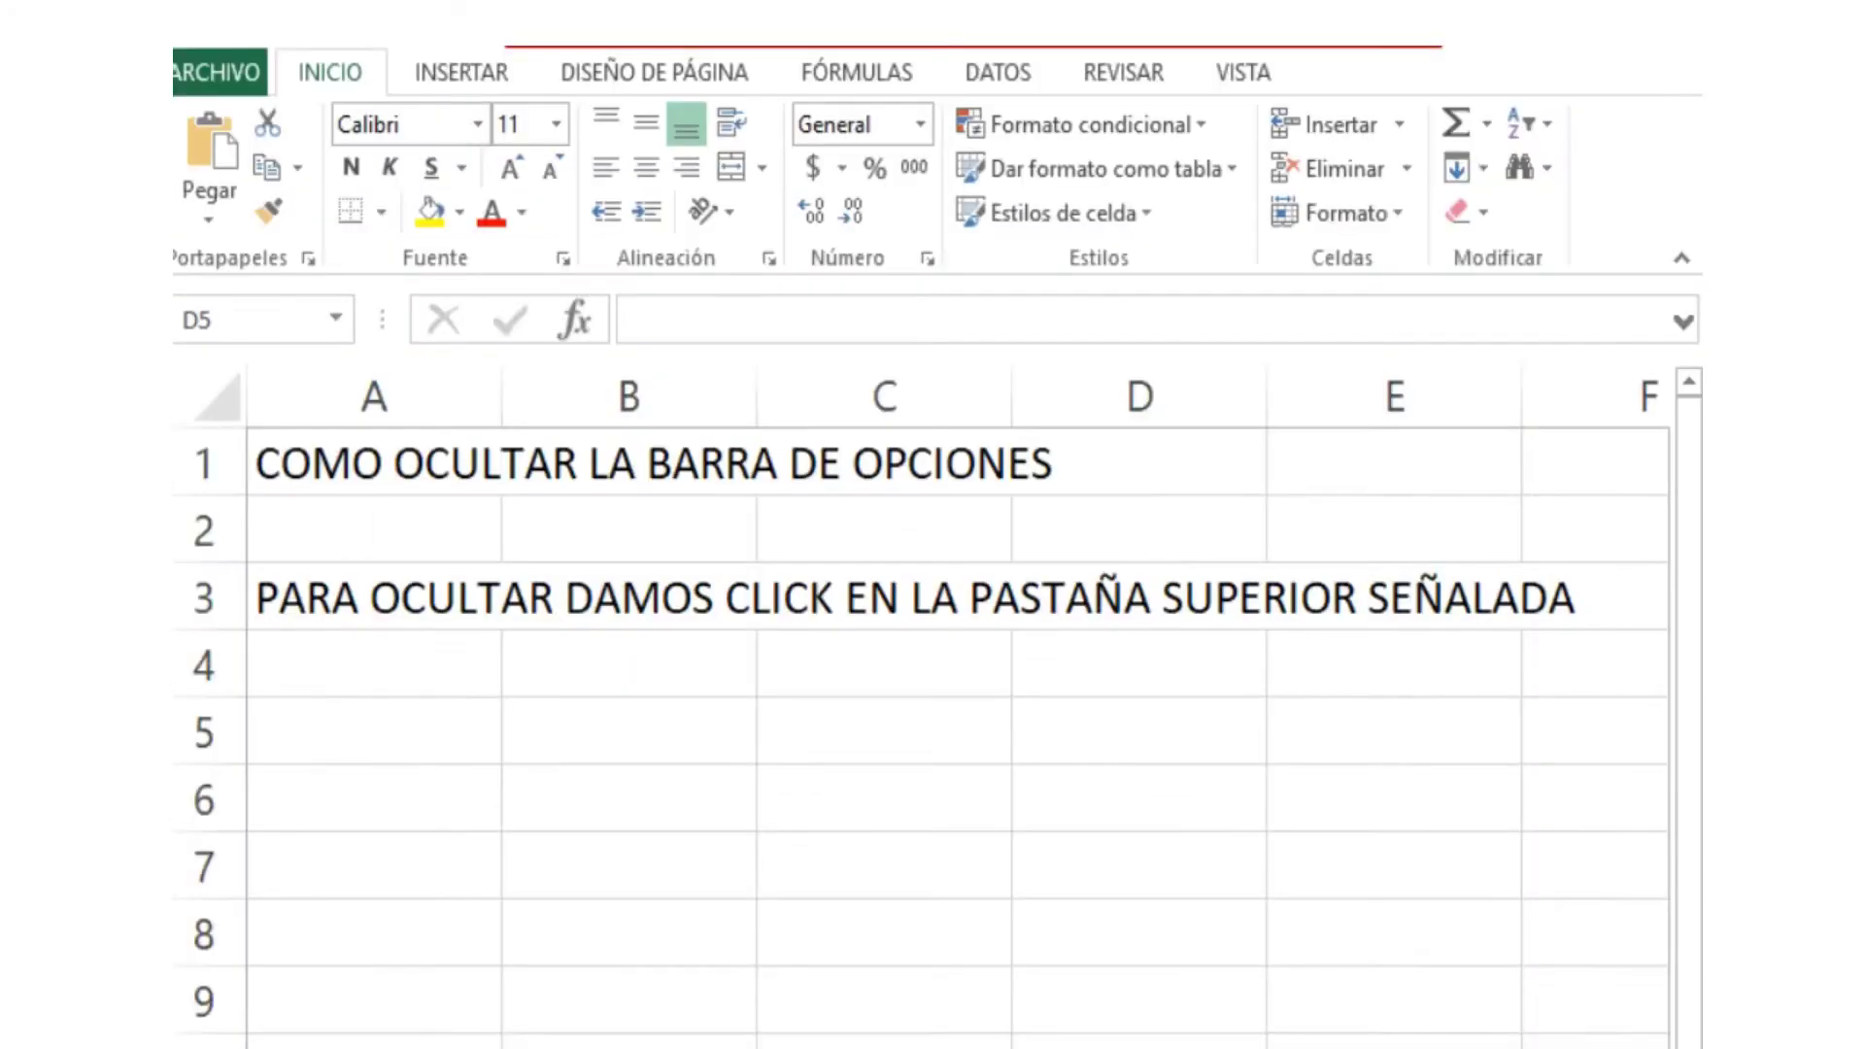
left_click(1682, 259)
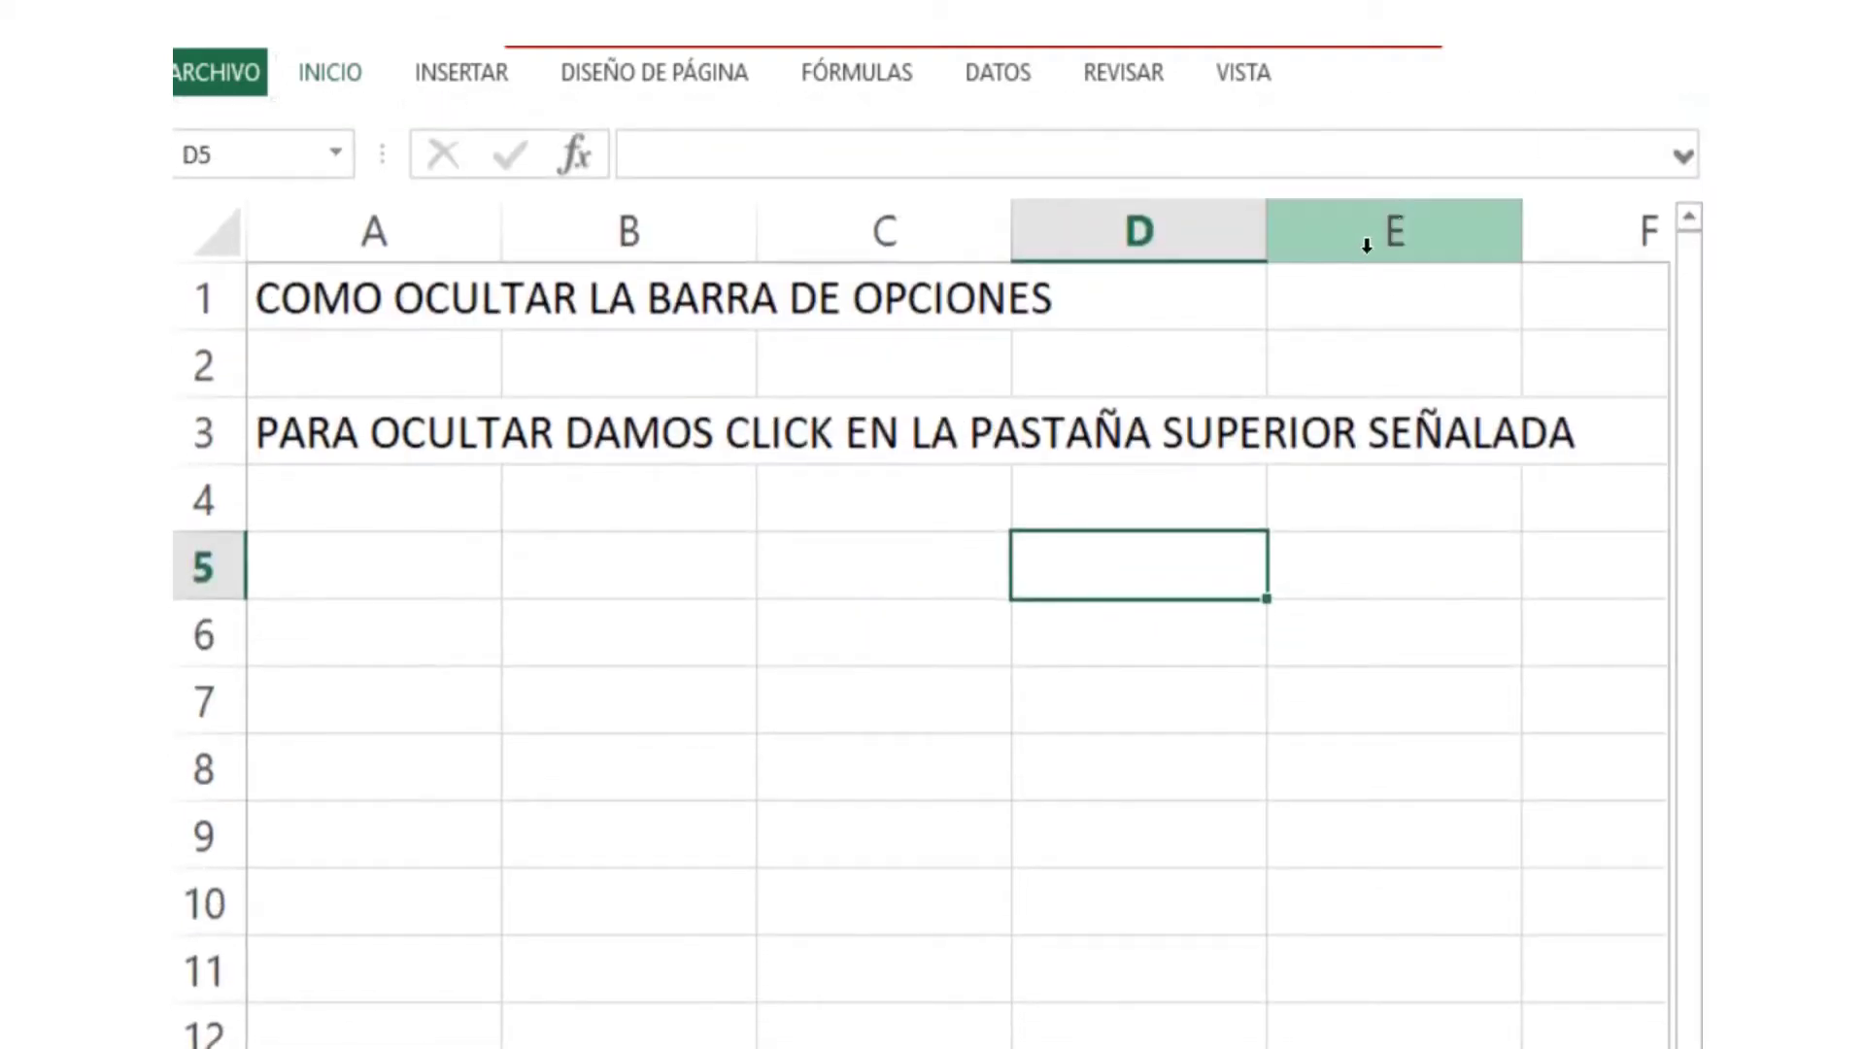
key("ctrl+F1")
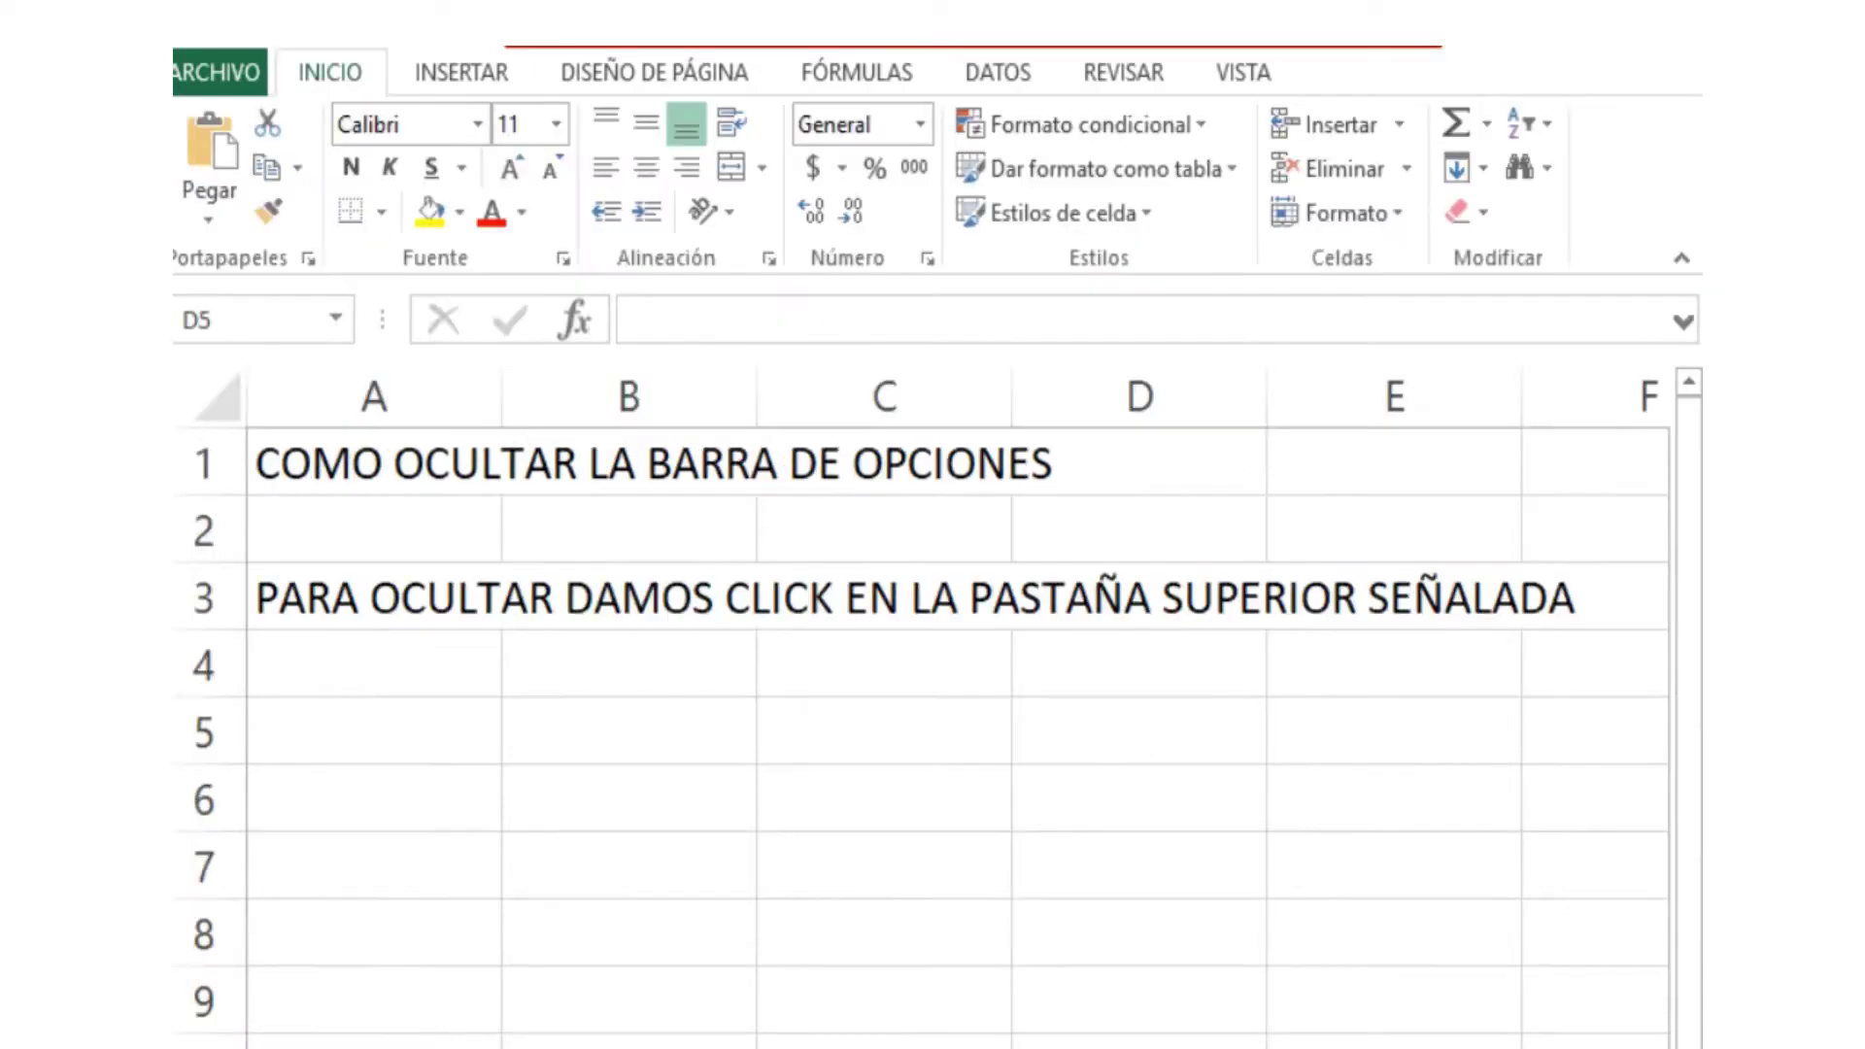
- Type 'VEAMOLO OTRA VEZ' in A5 and collapse the ribbon to its tab names
left_click(411, 734)
type("VEA")
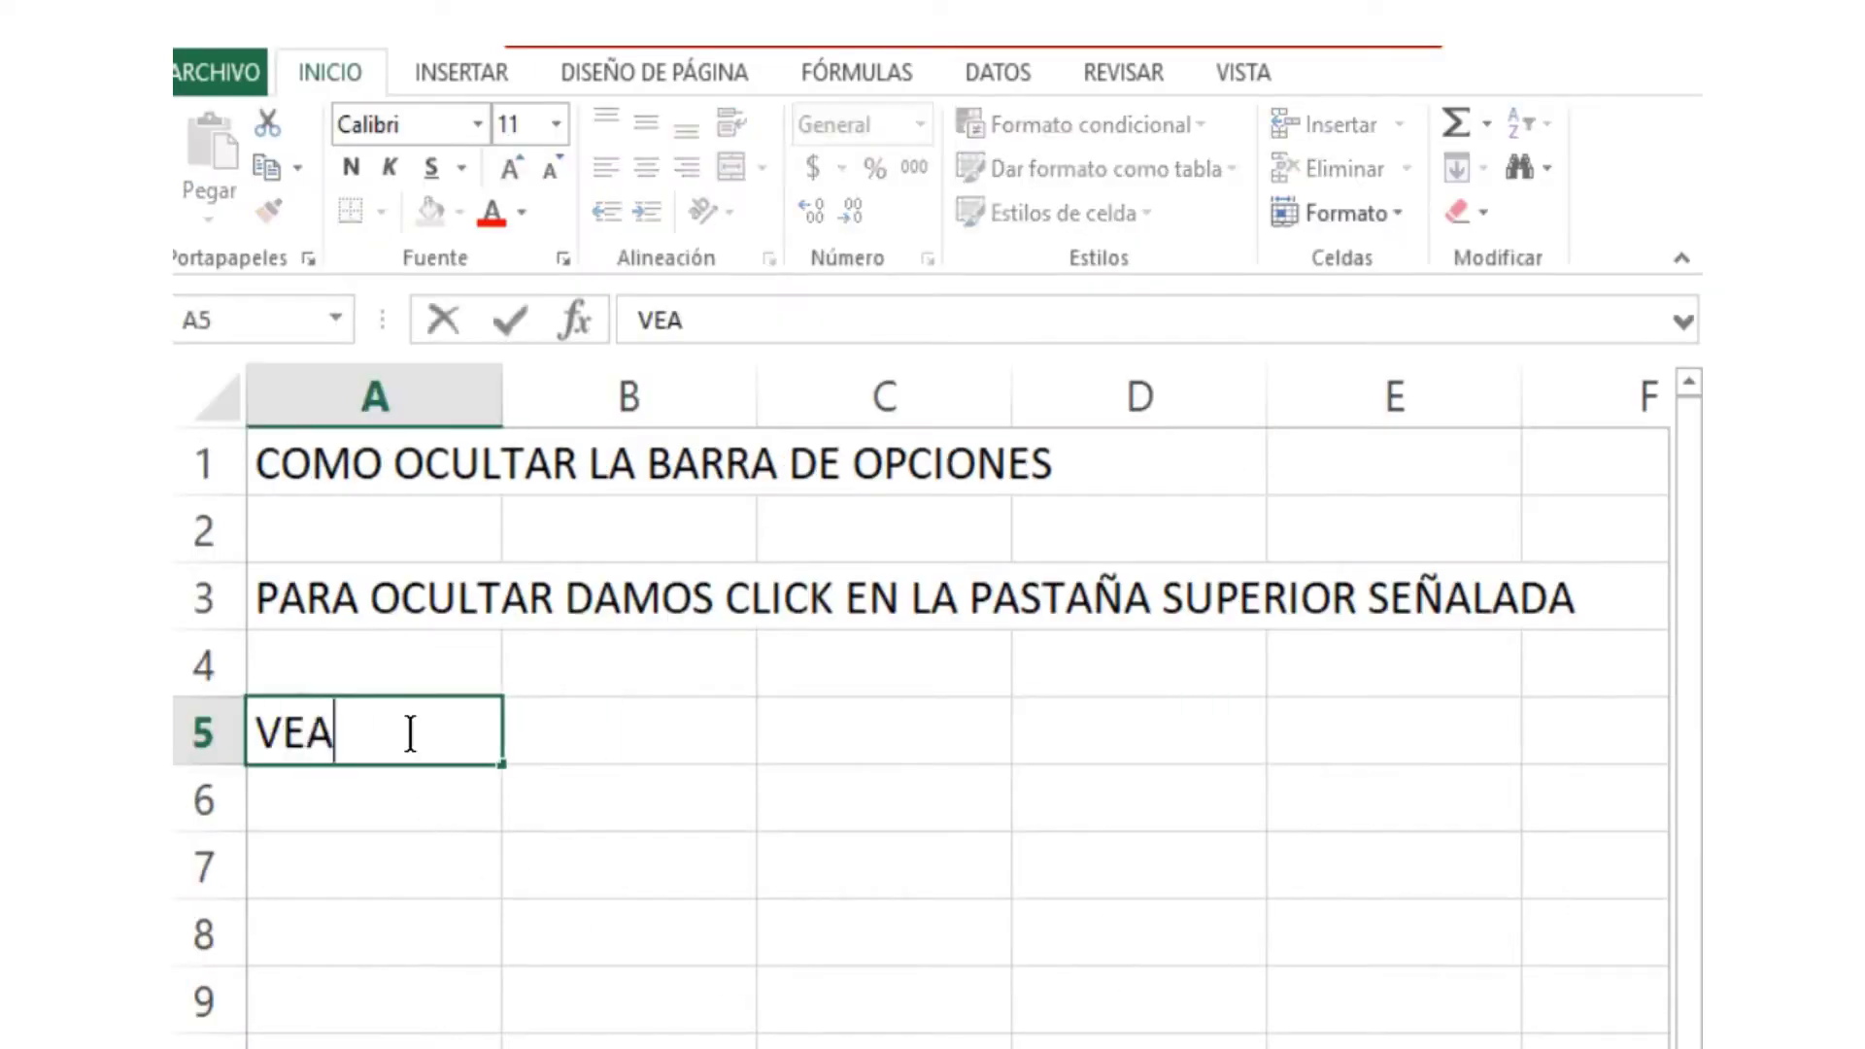
type("MOLO")
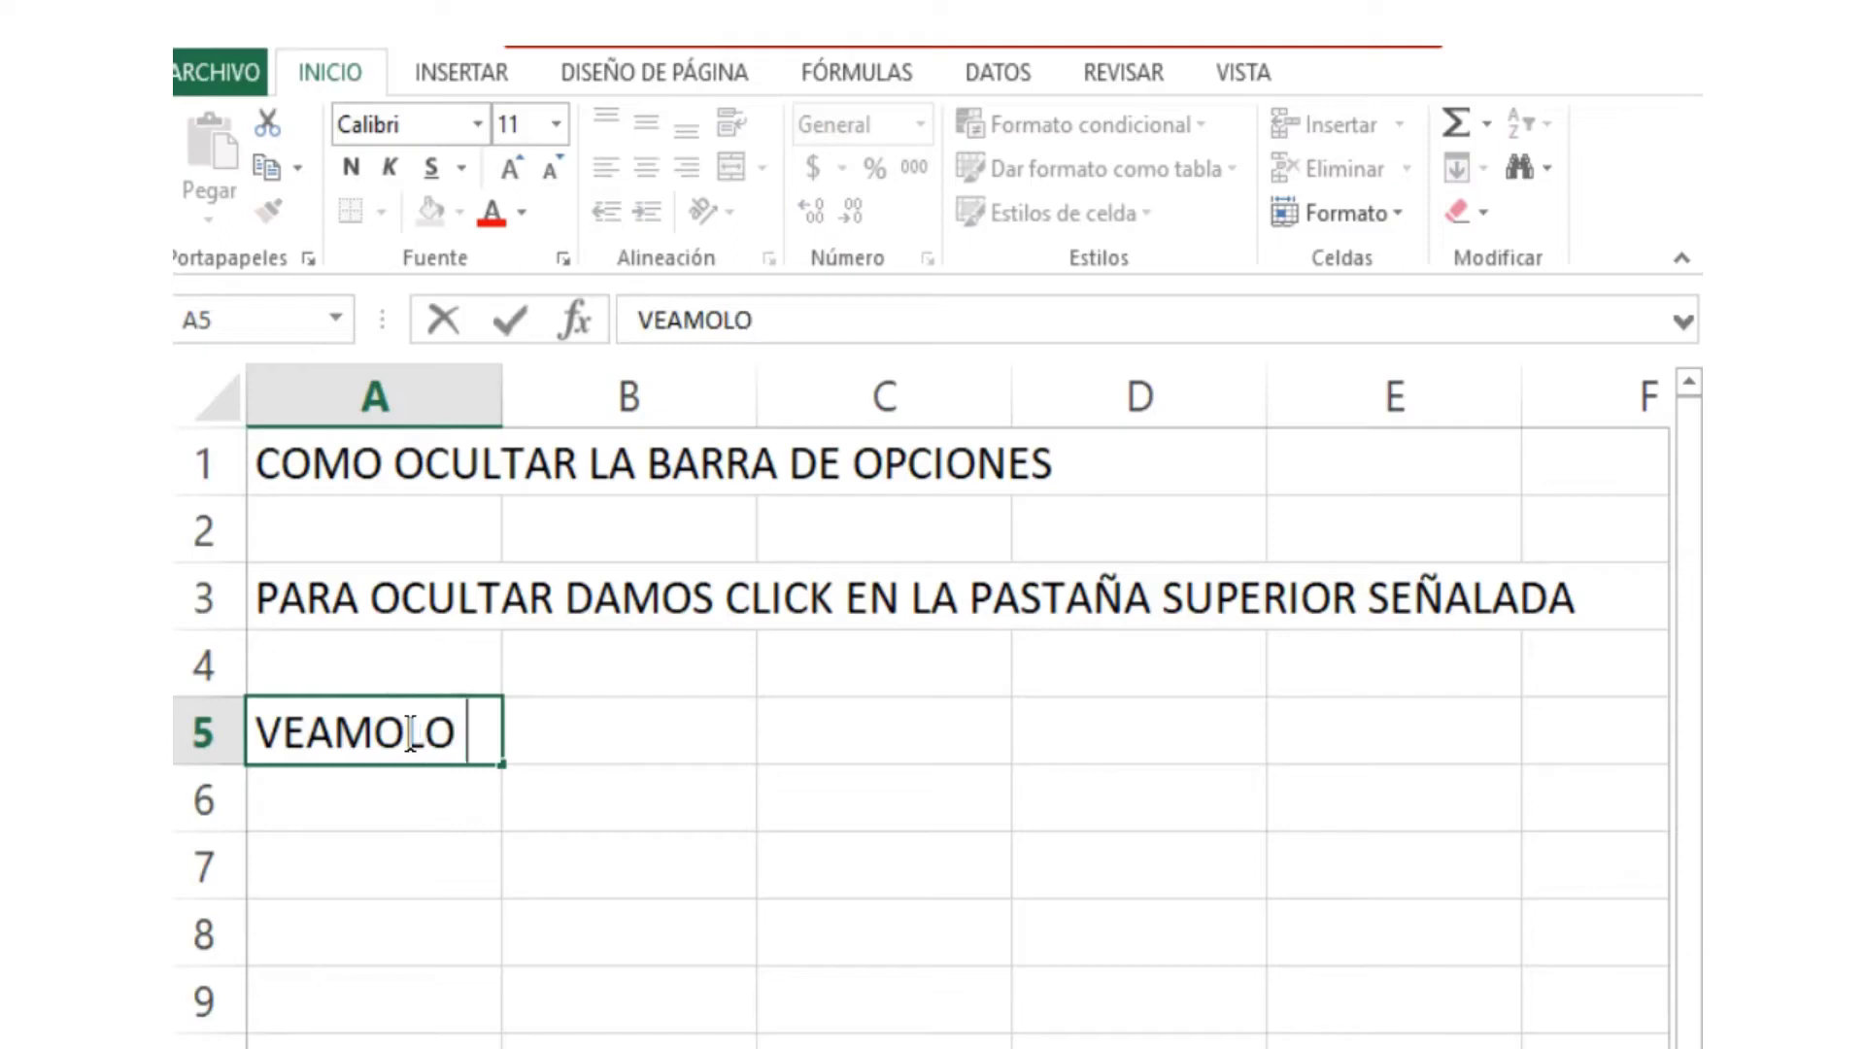
type(" OTRA VEZ")
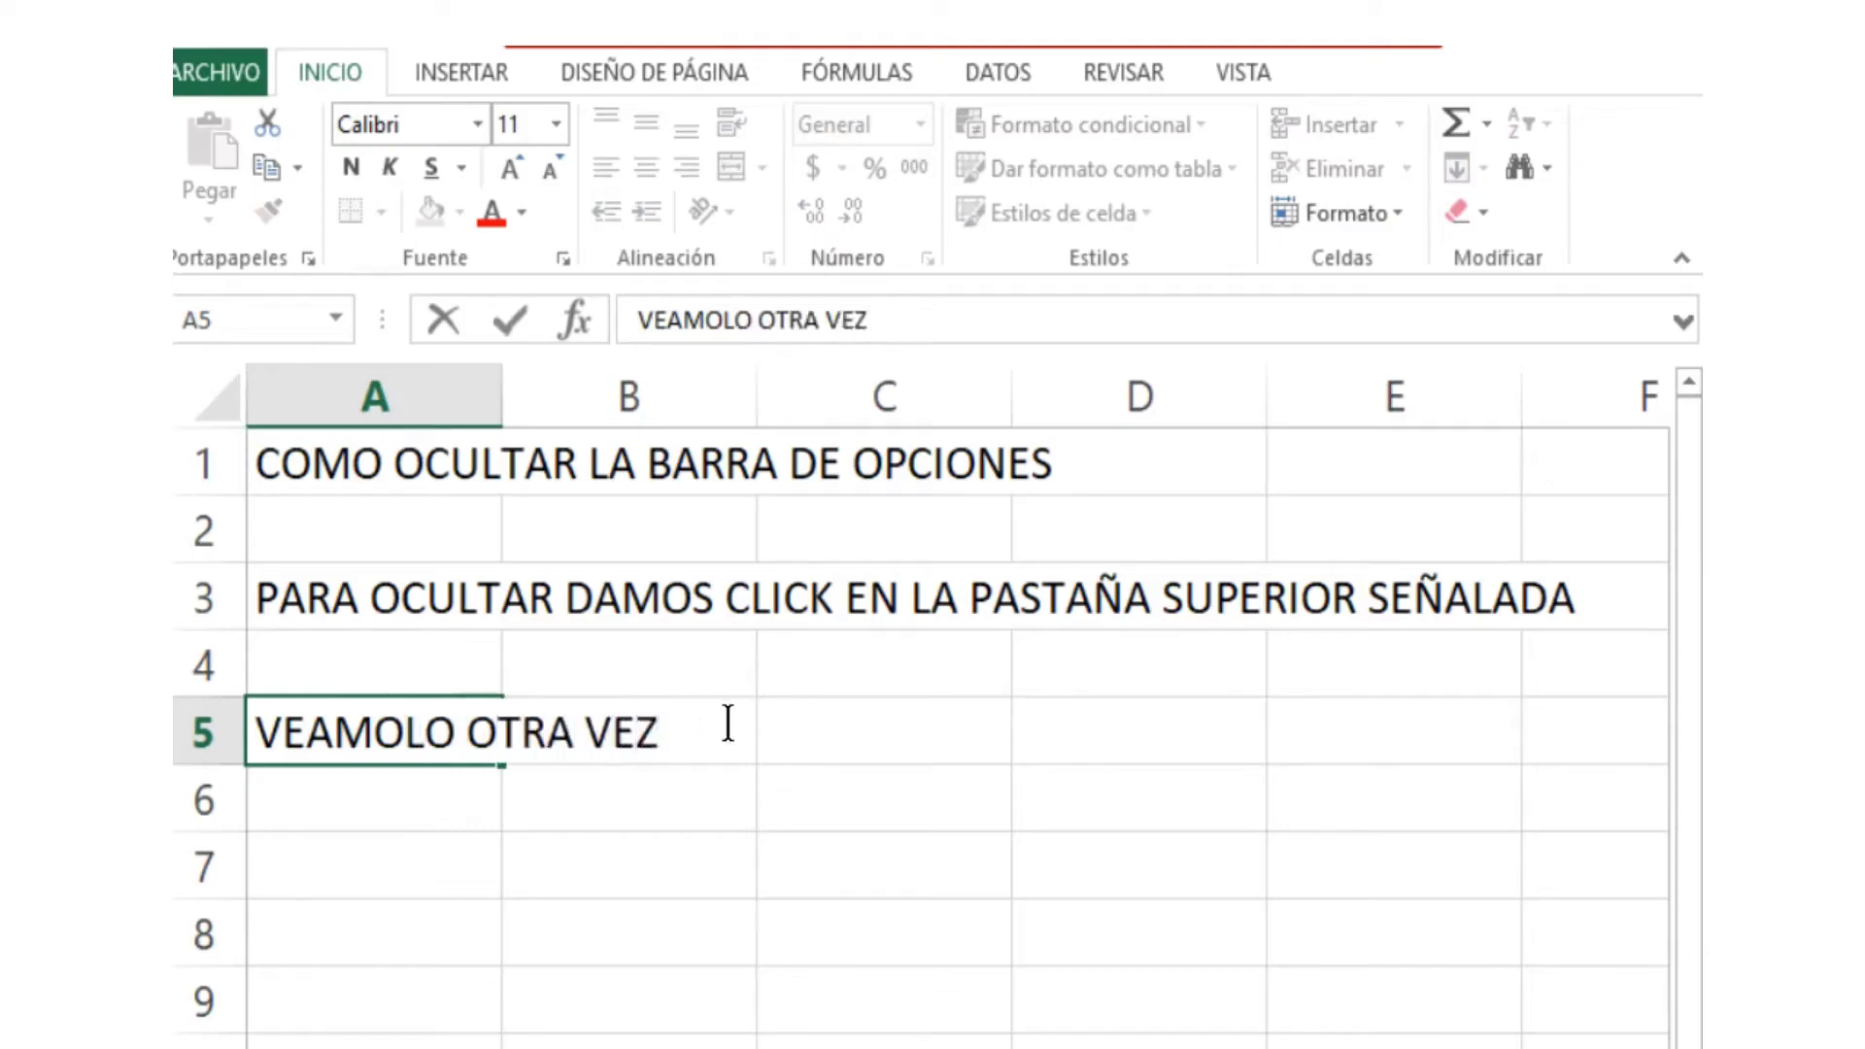
left_click(802, 750)
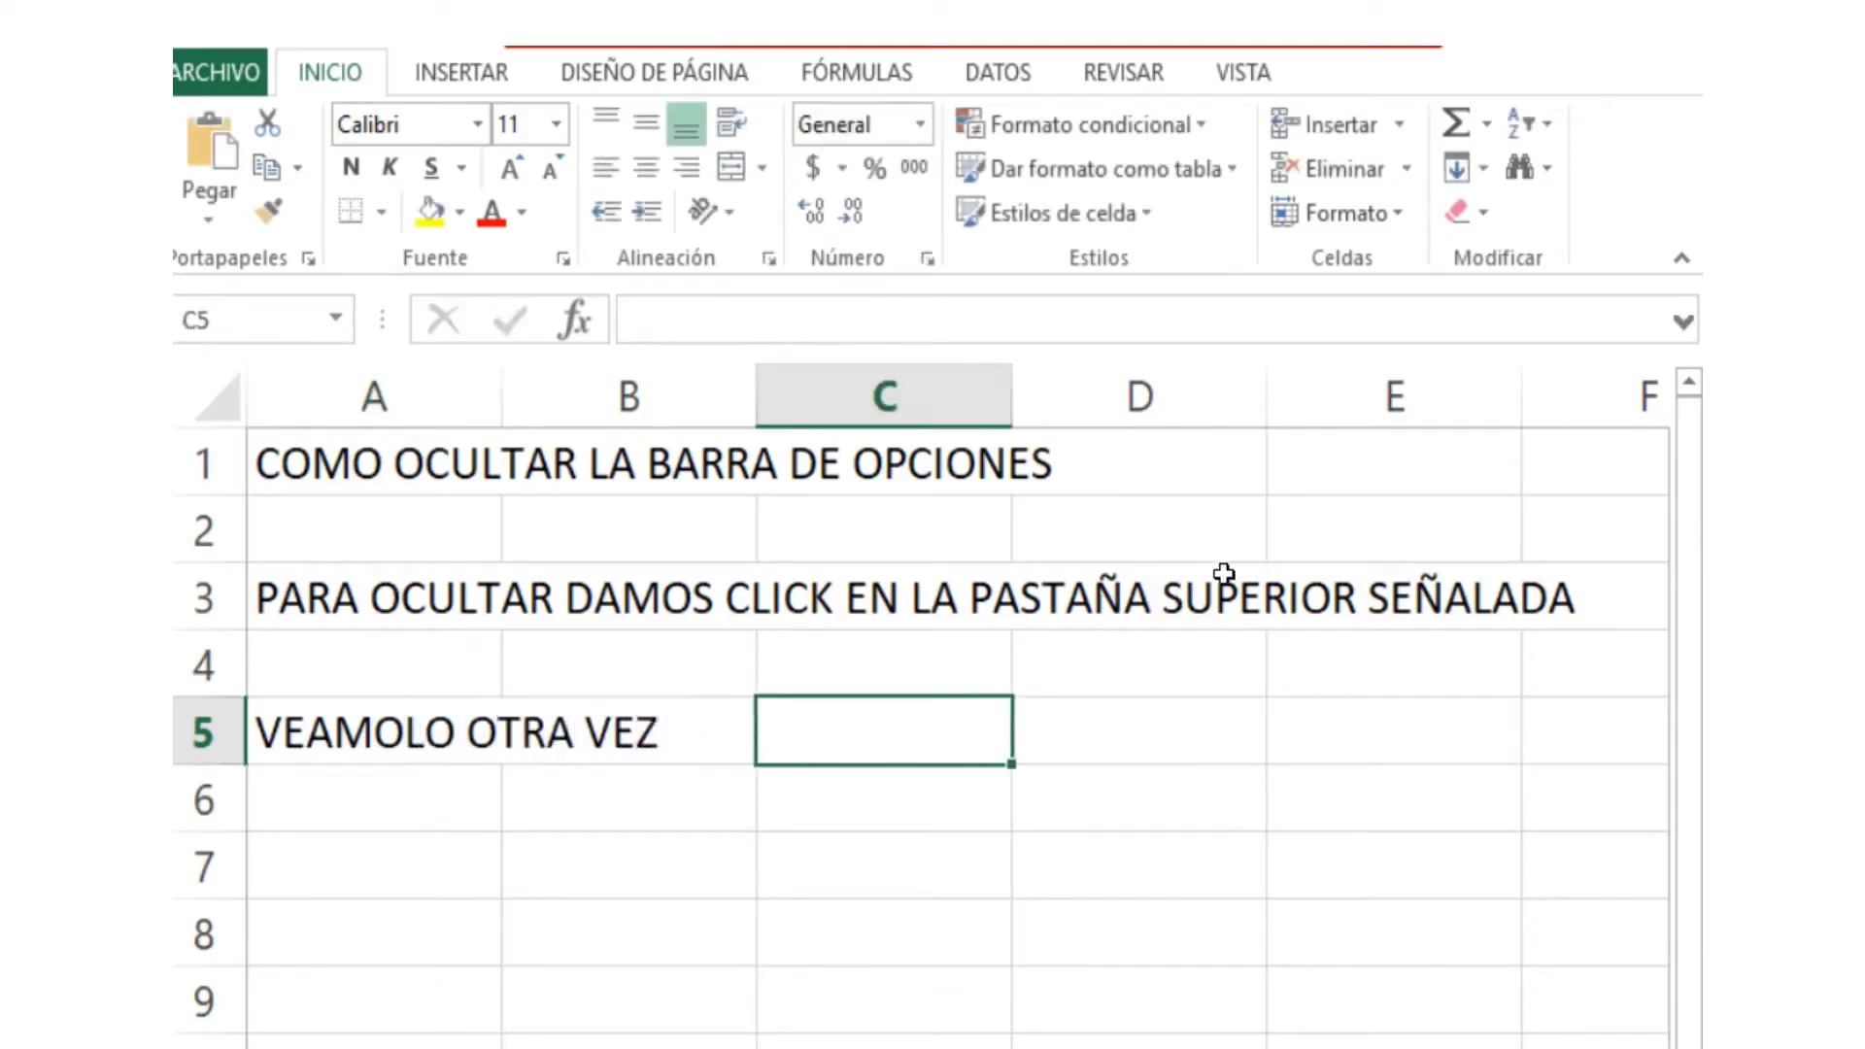
left_click(1681, 258)
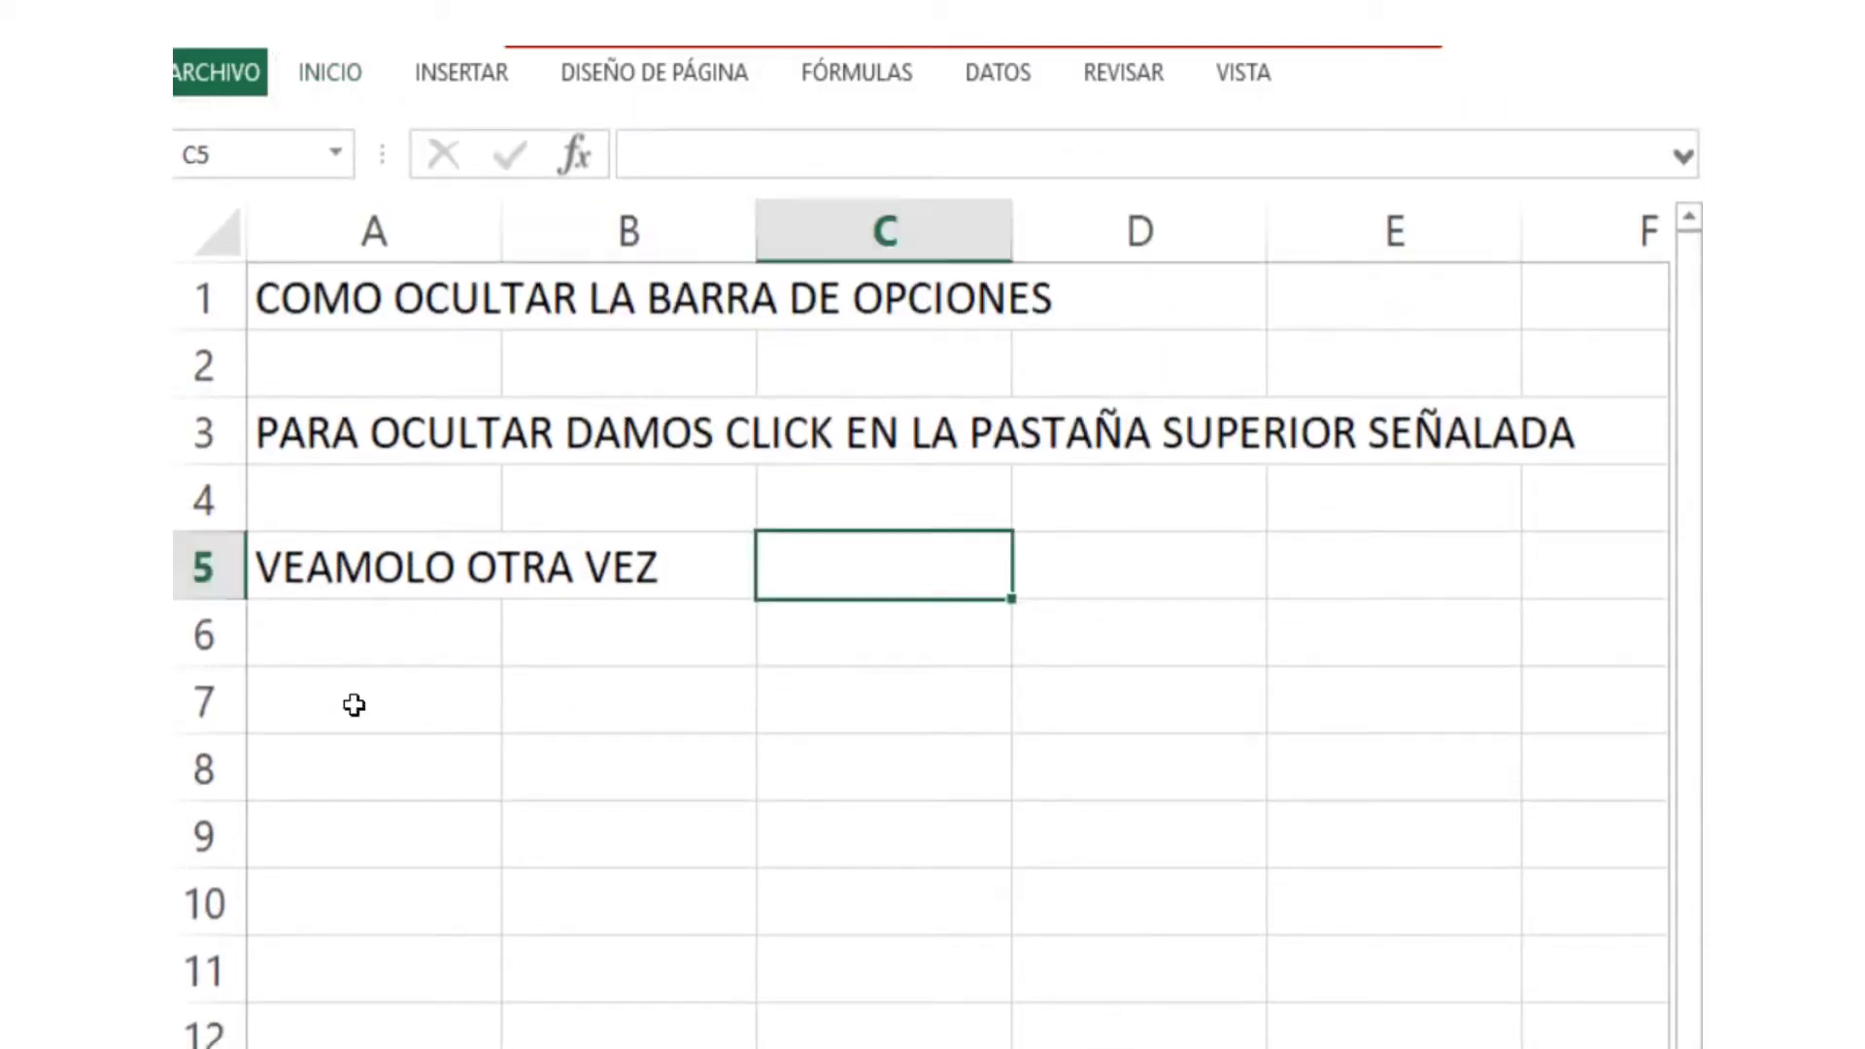
- Enter 'CON ESTO DISPONDREMOS DE MAS ESPACIO PARA VISUALIZAR NUESTRO TRABAJO' in A7, fixing the typos
left_click(398, 696)
type("CON ES")
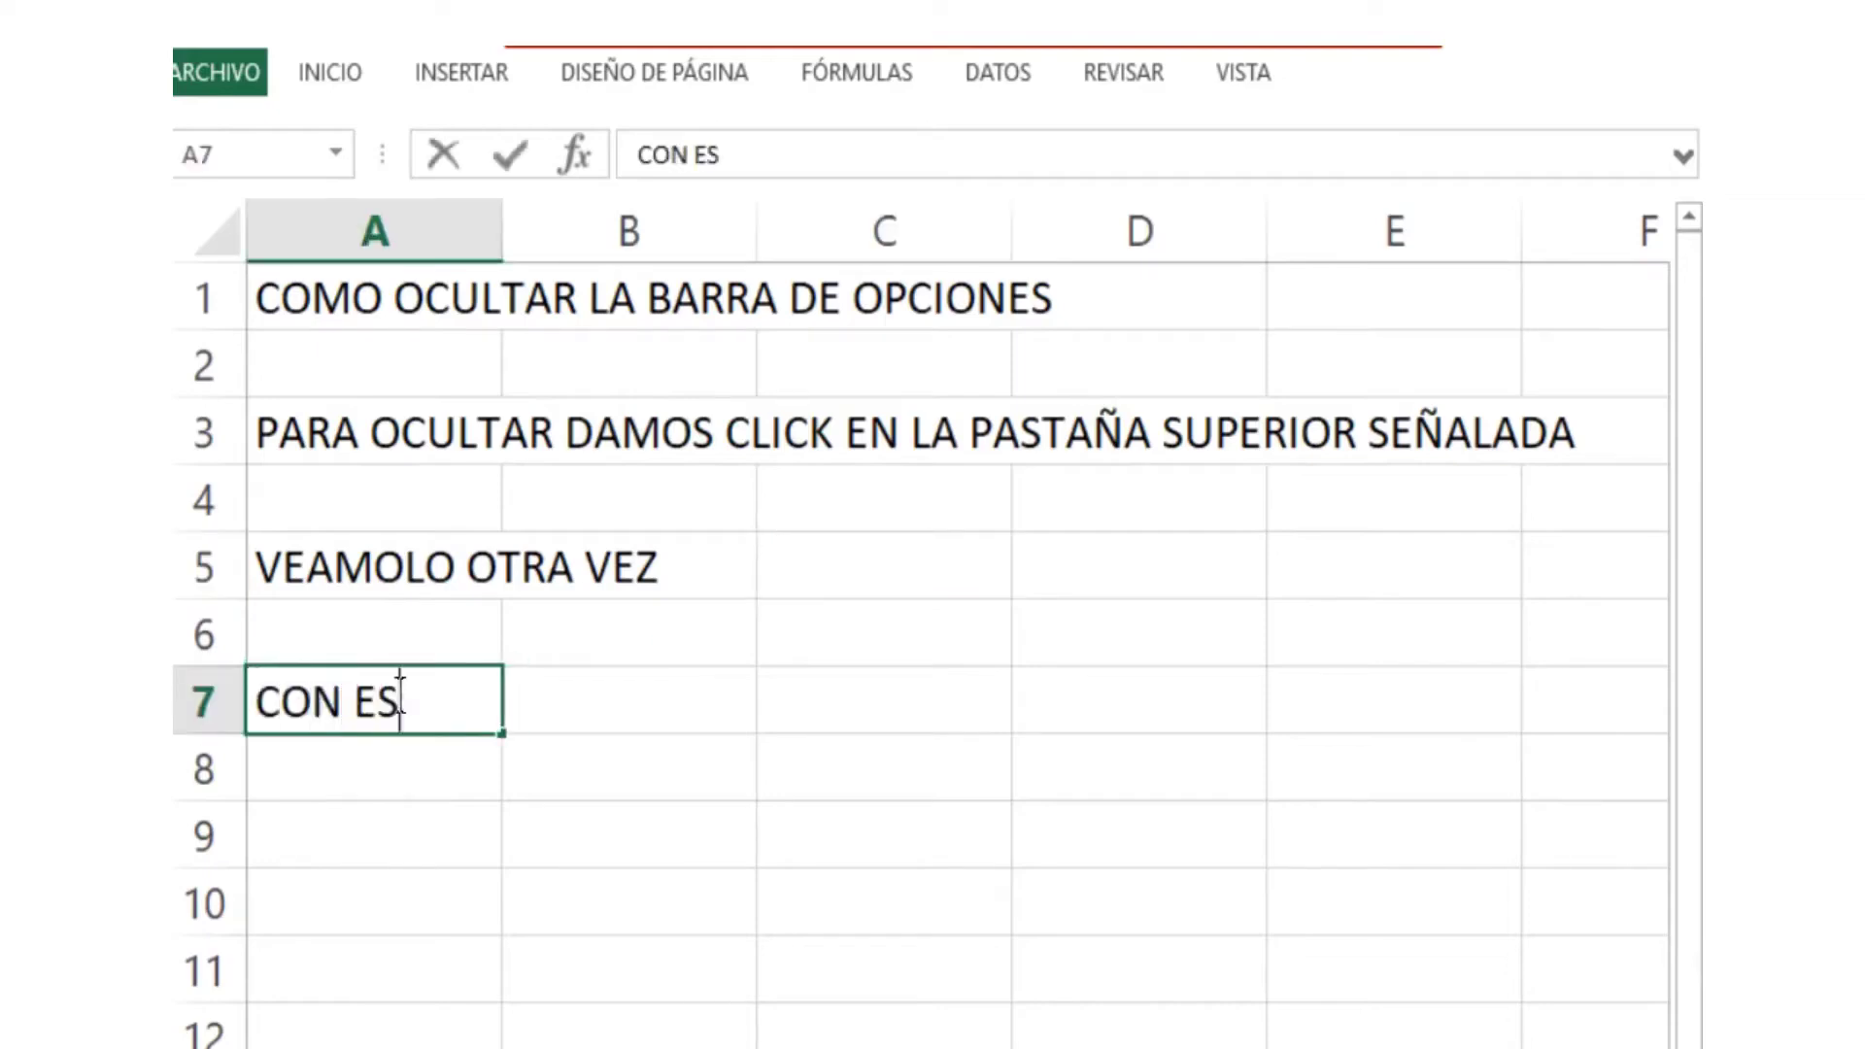
type("TO DISPOND")
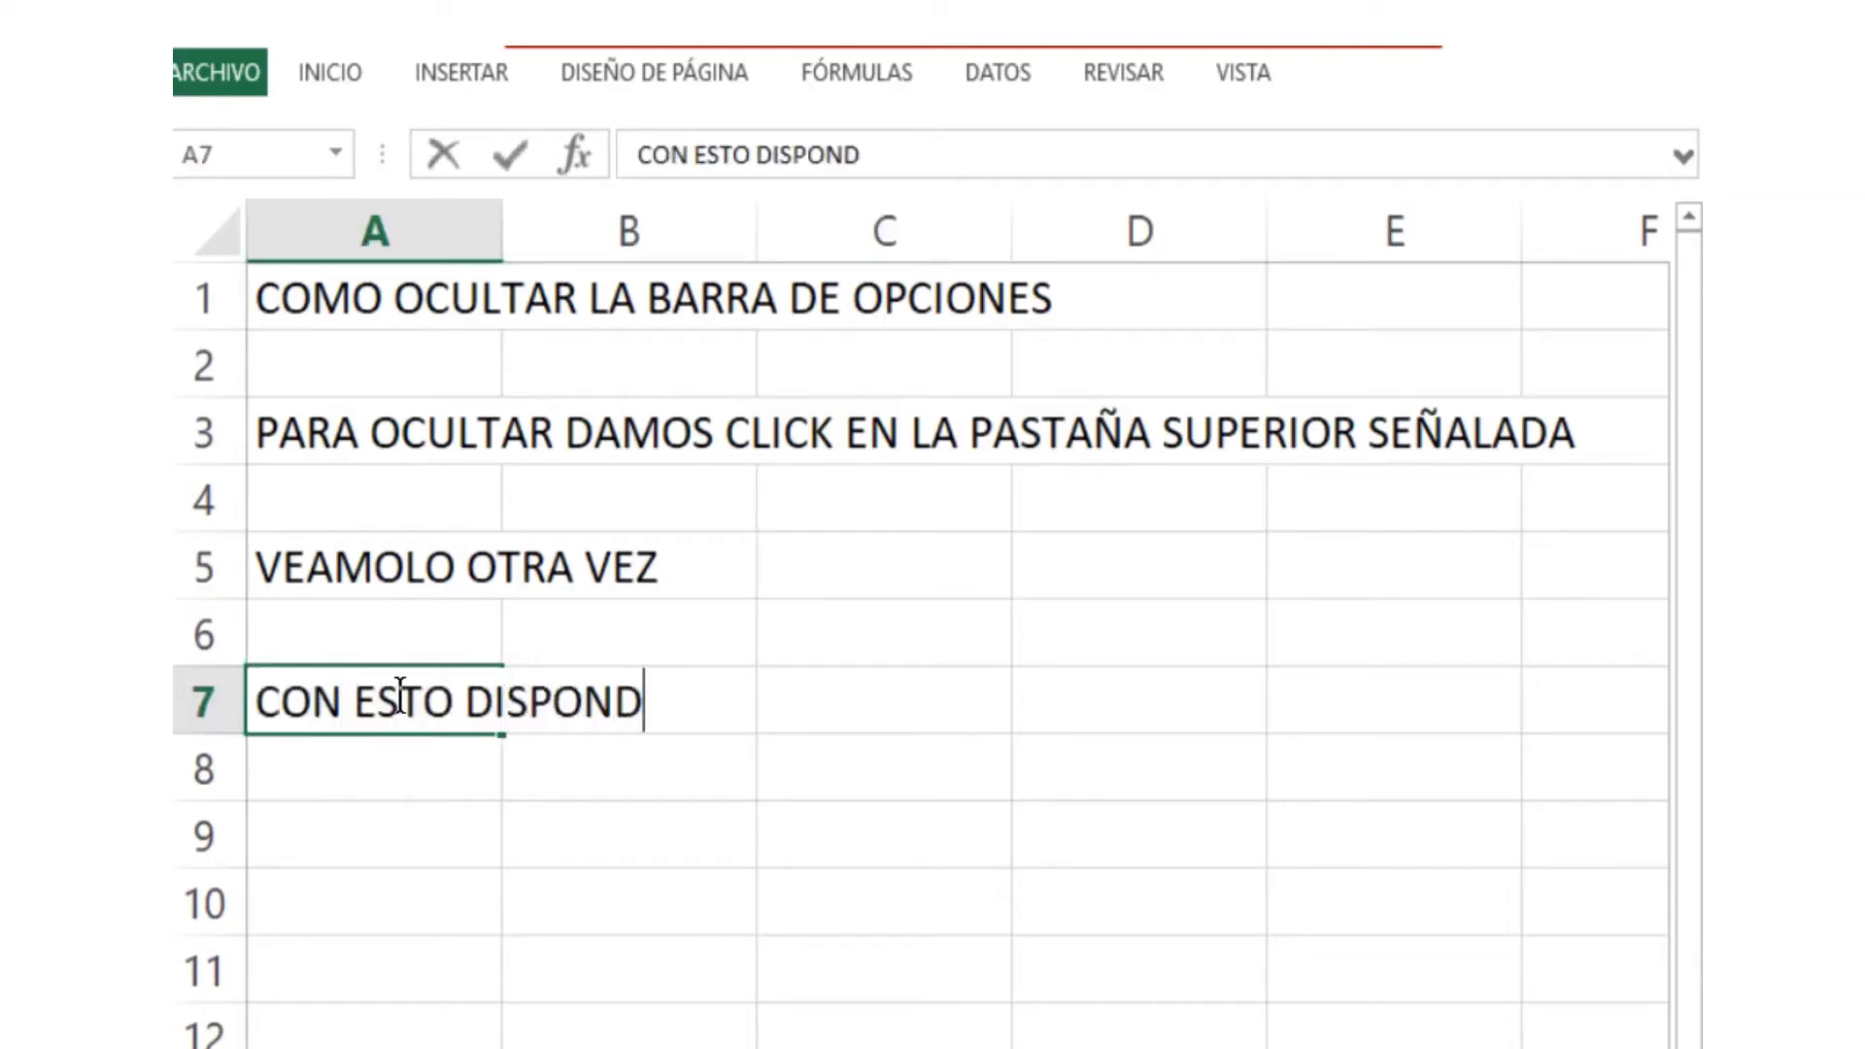
type("REMO")
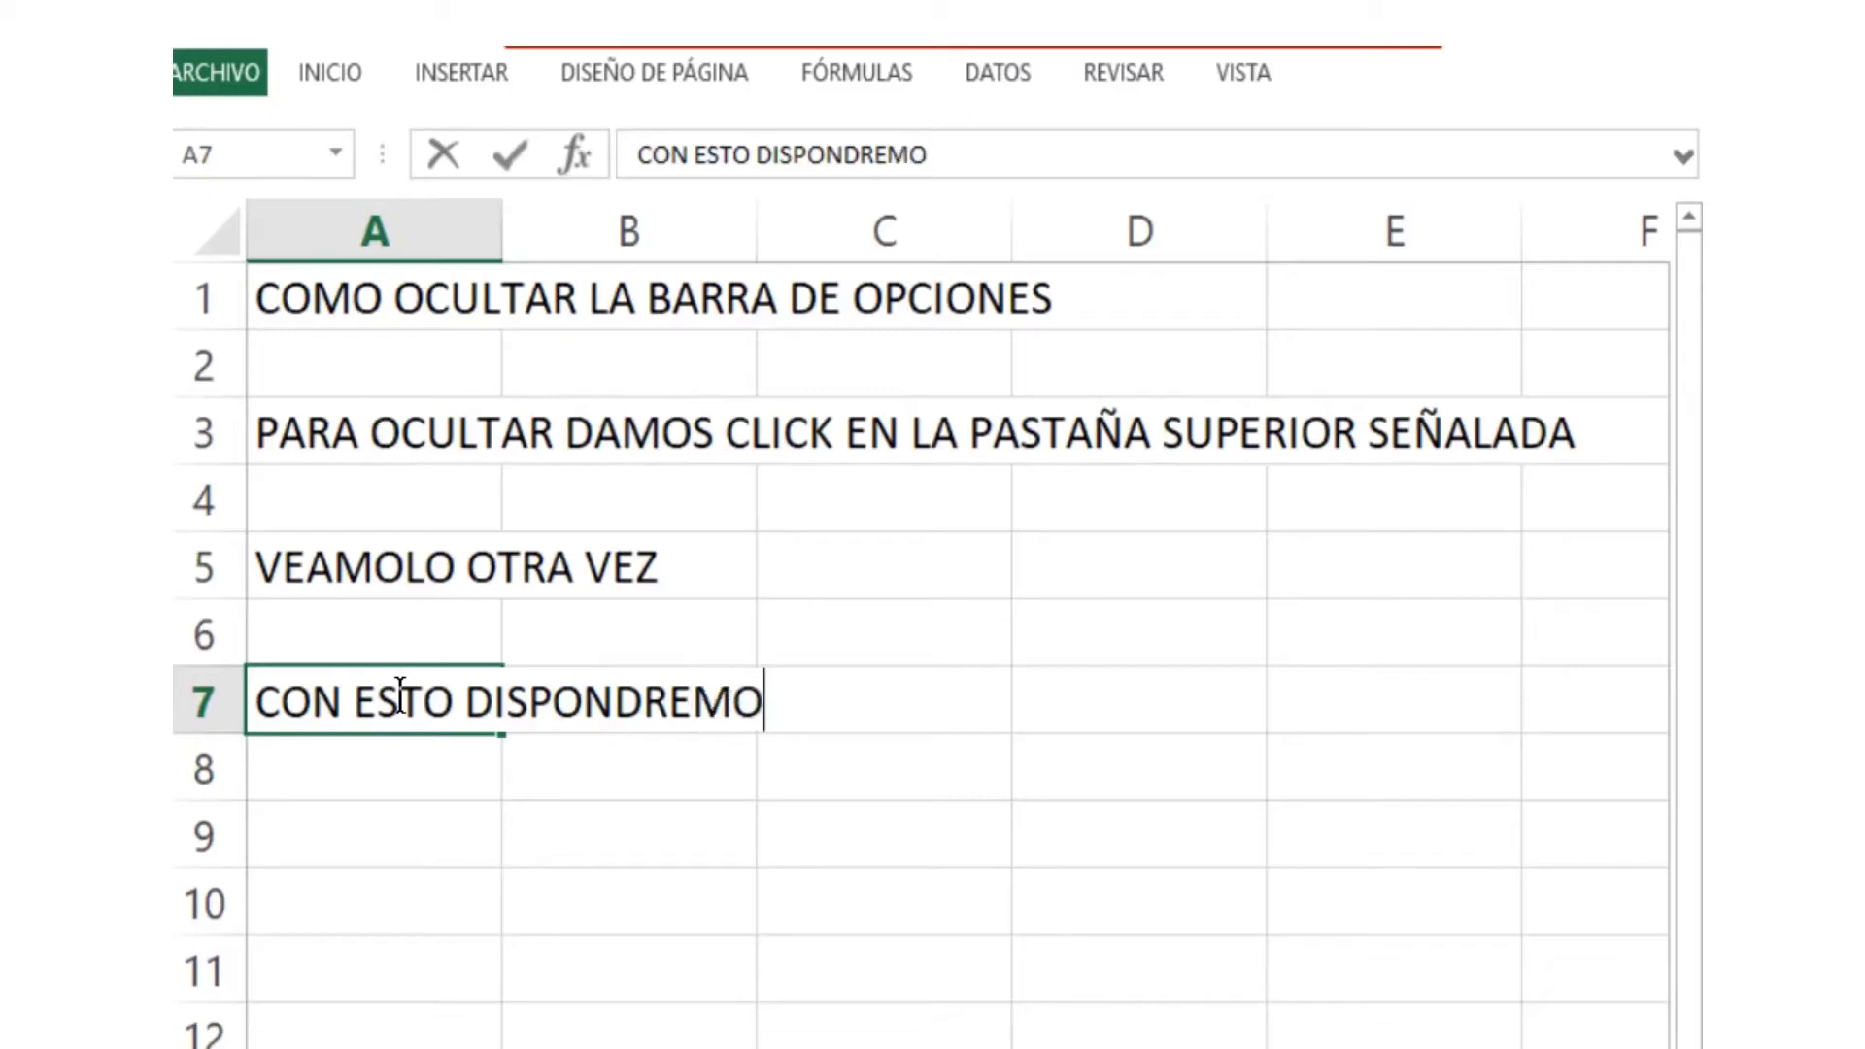
type("S DE MAS ESPA")
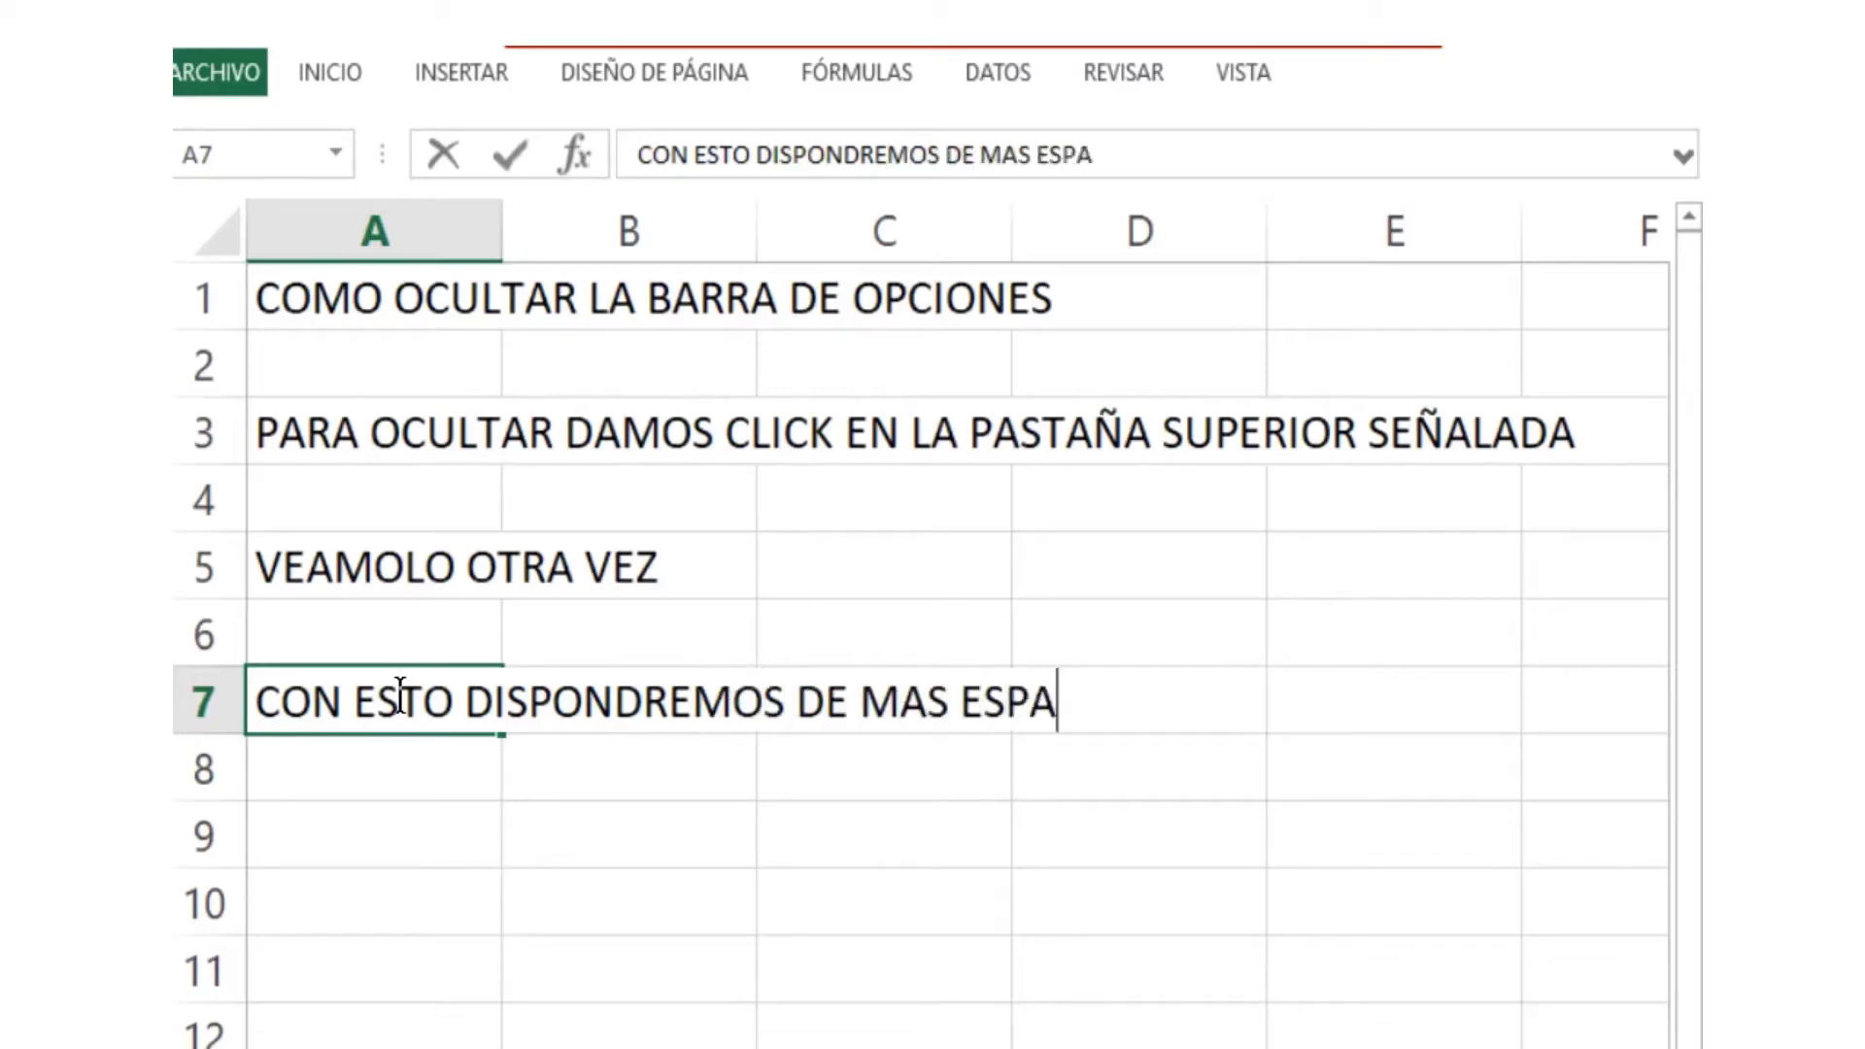
type("CIO PARA VIS")
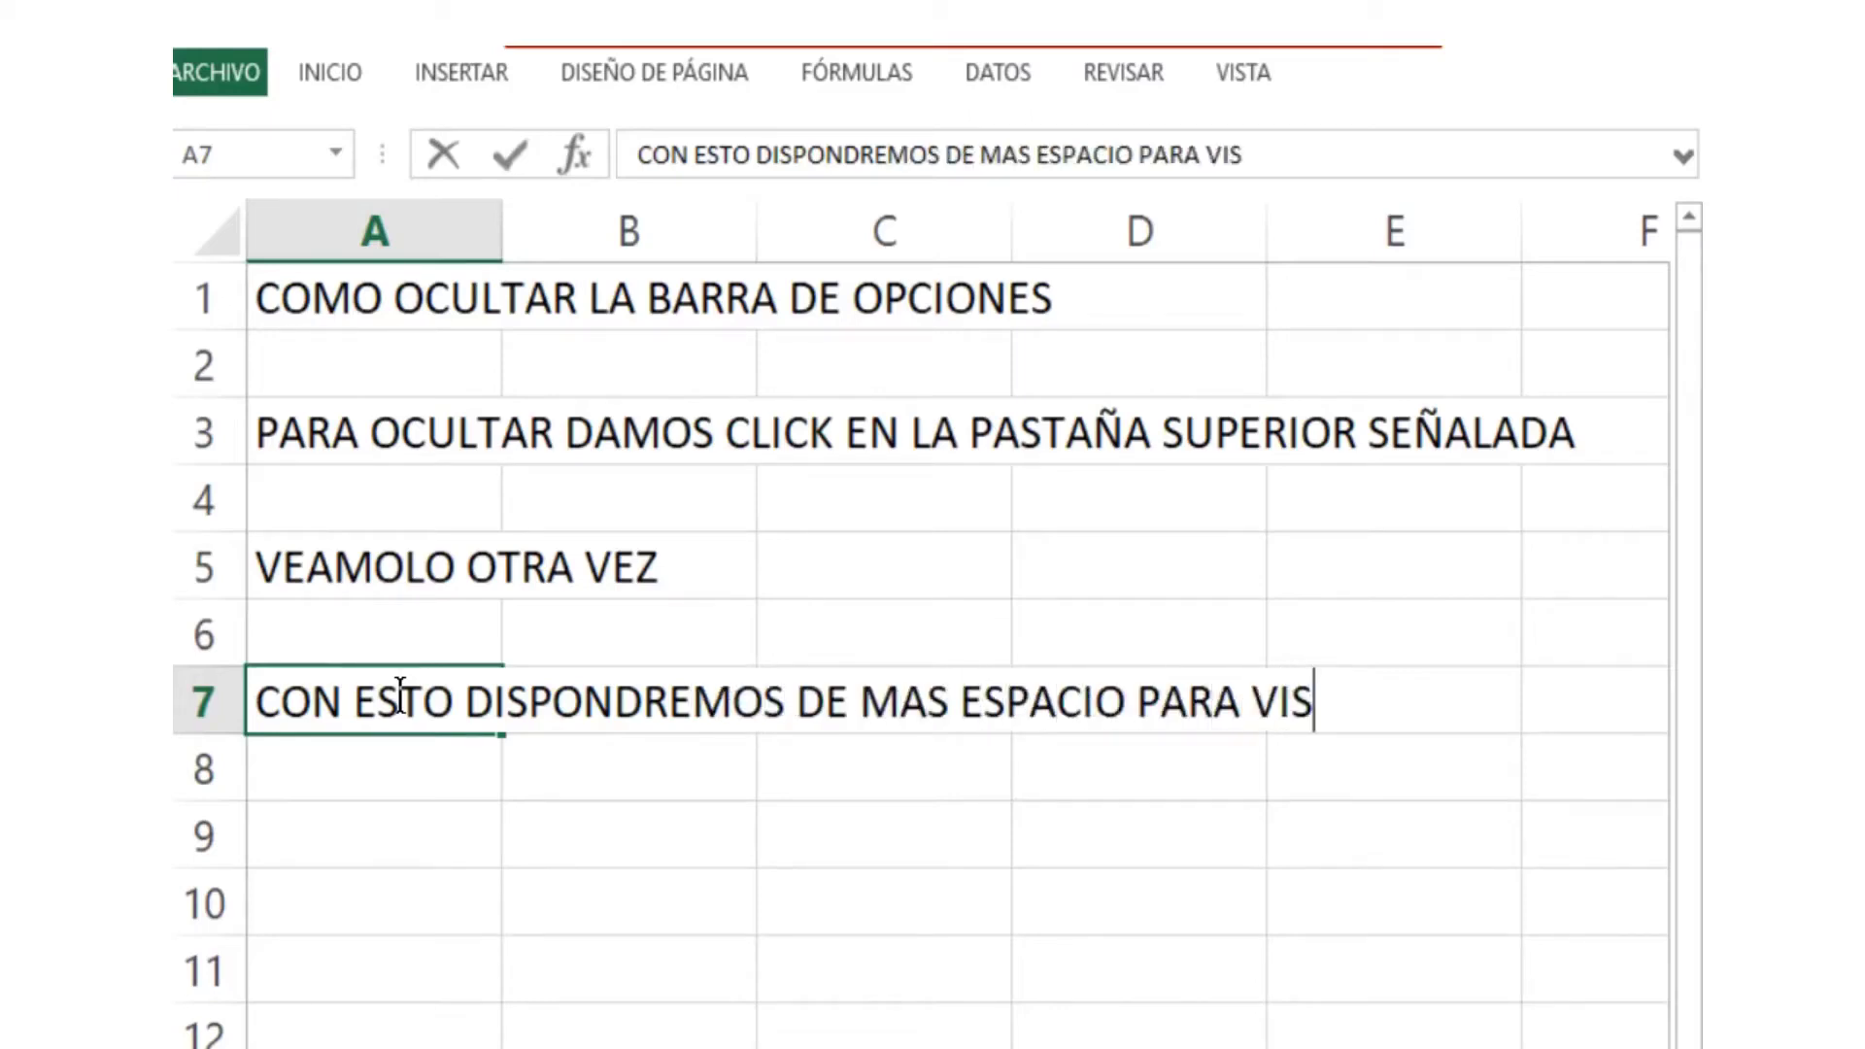
type("UALIZAR ")
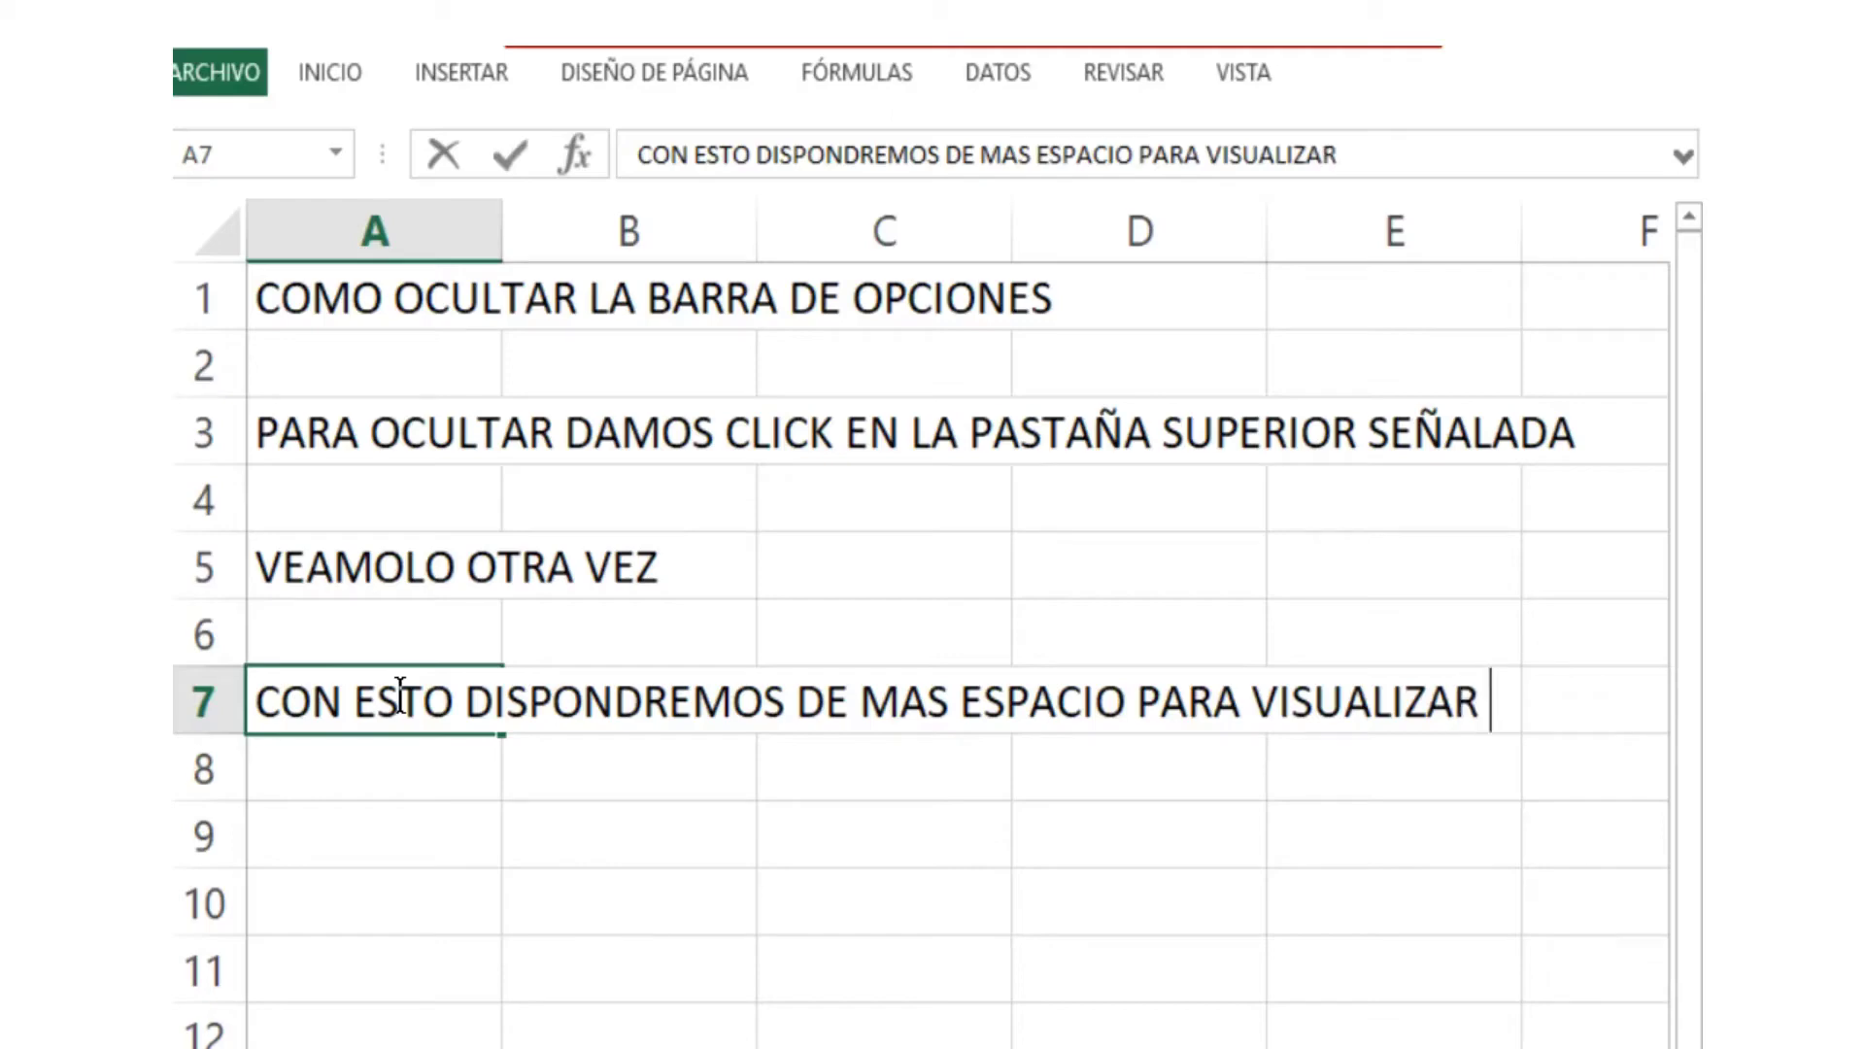
type("NUESTRO")
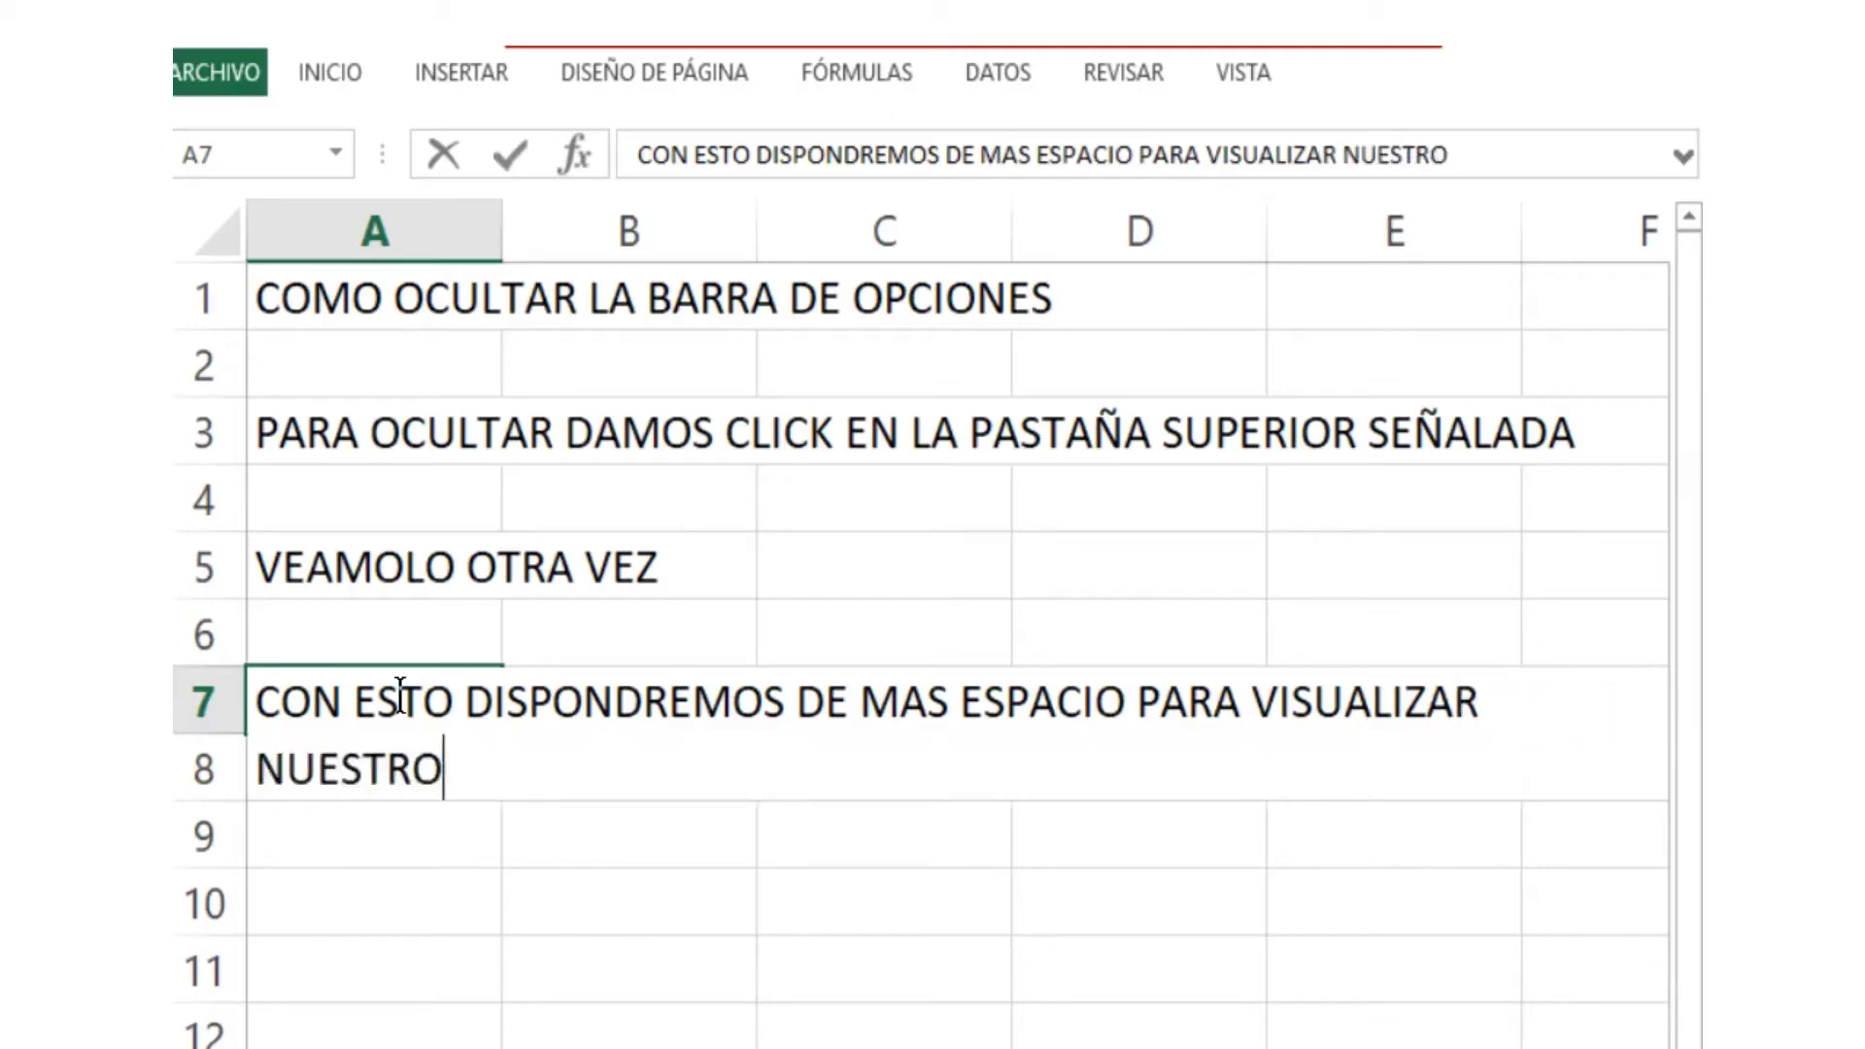
type(" TRABAKO")
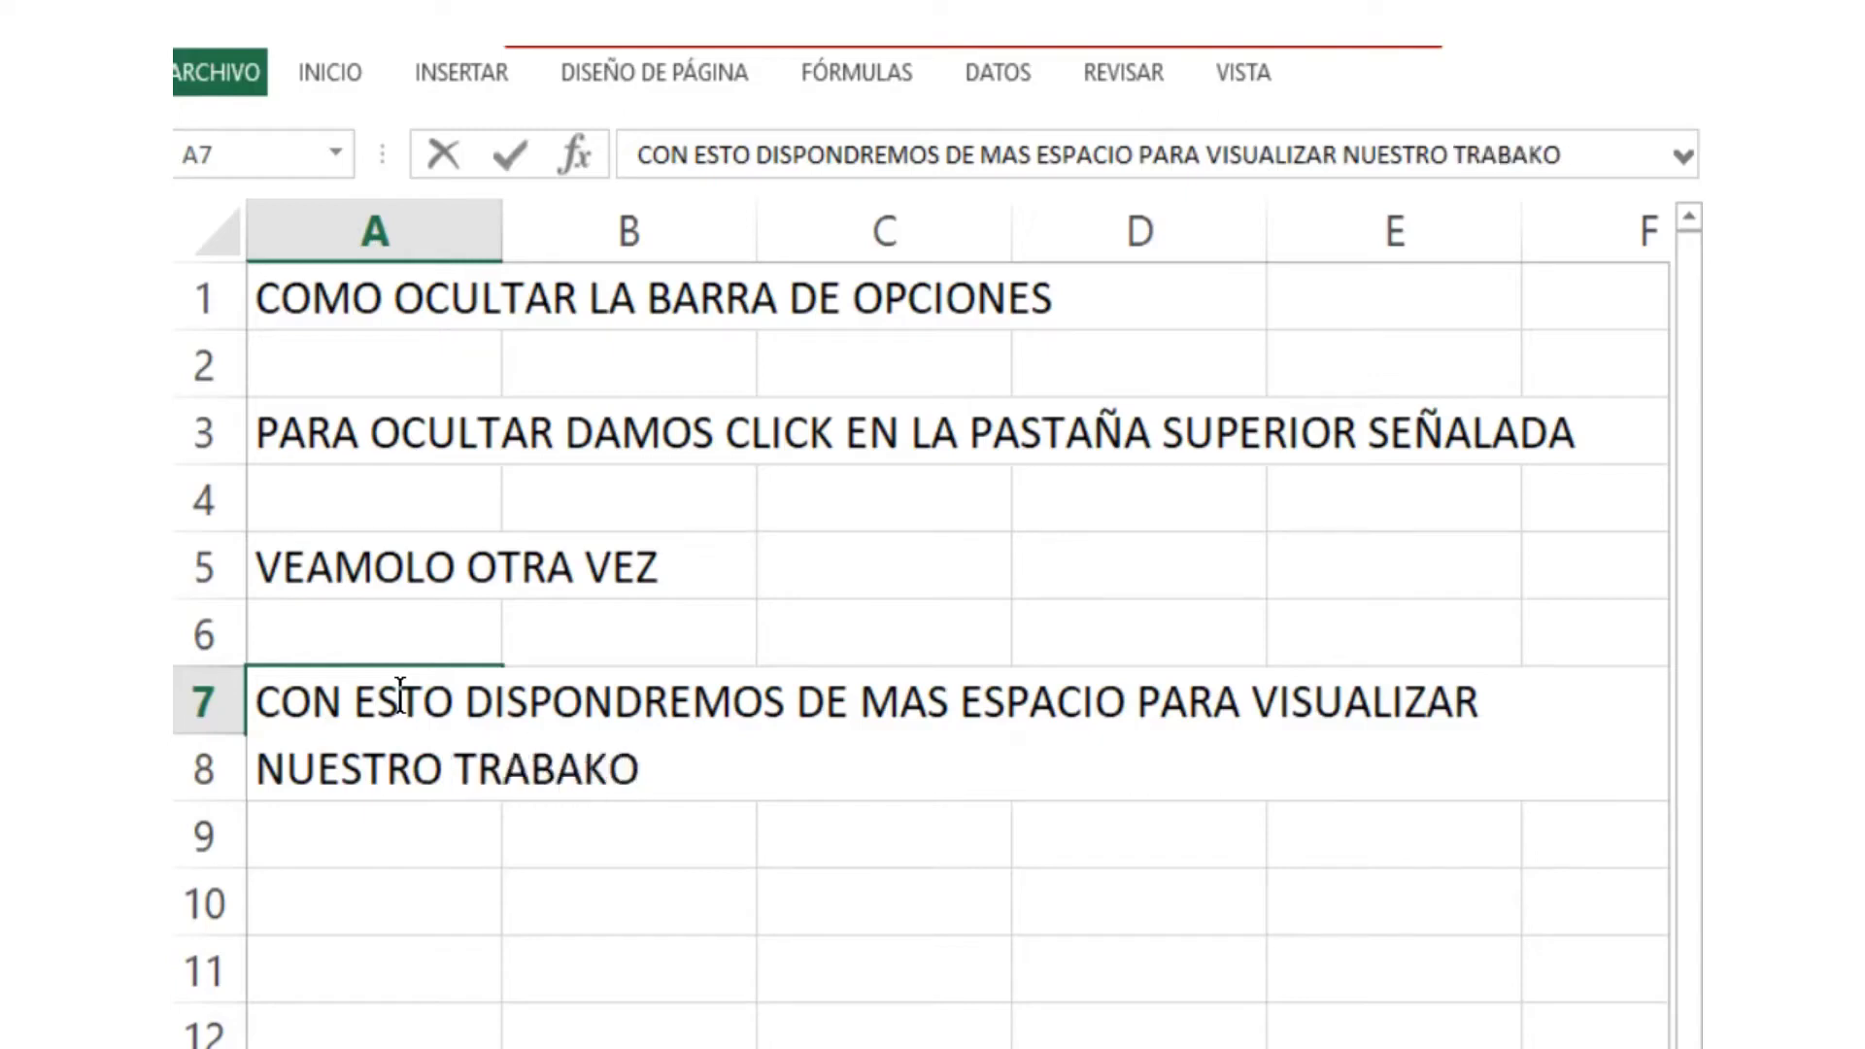
key("BackSpace")
key("BackSpace")
type("JO")
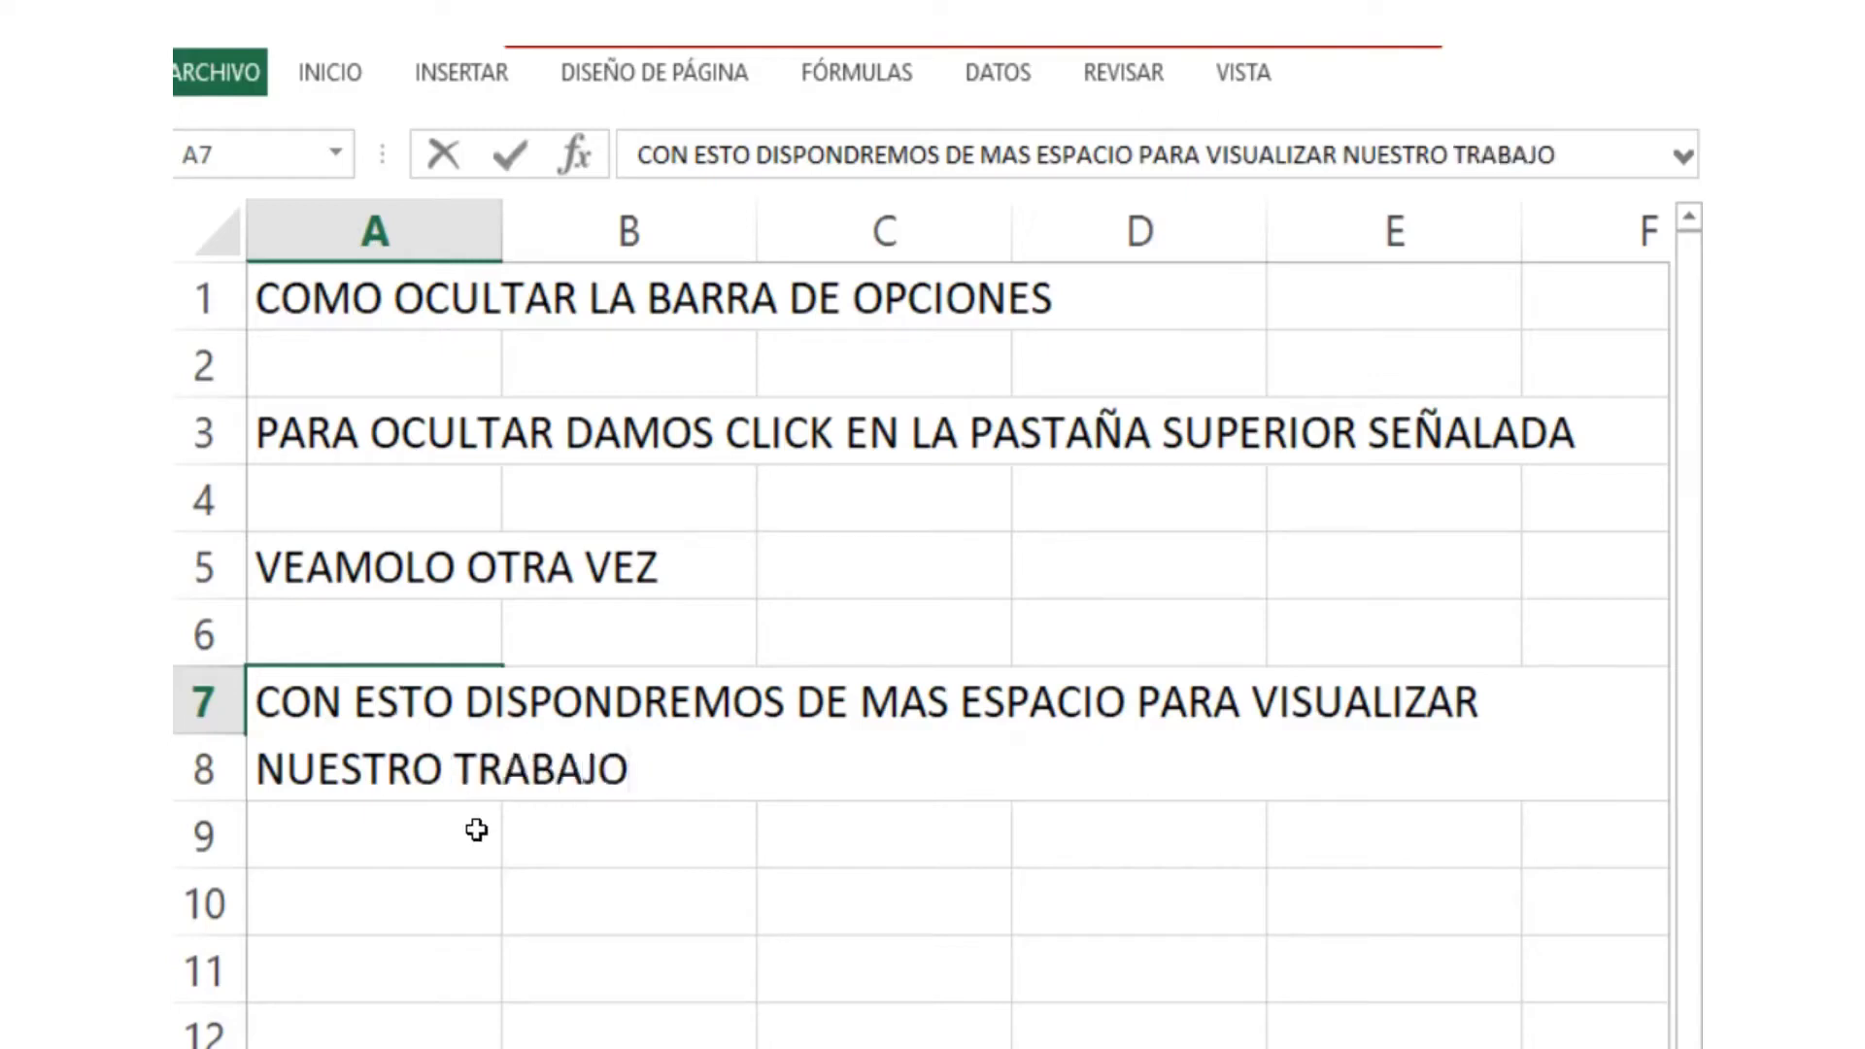
left_click(476, 830)
left_click(455, 701)
double_click(459, 702)
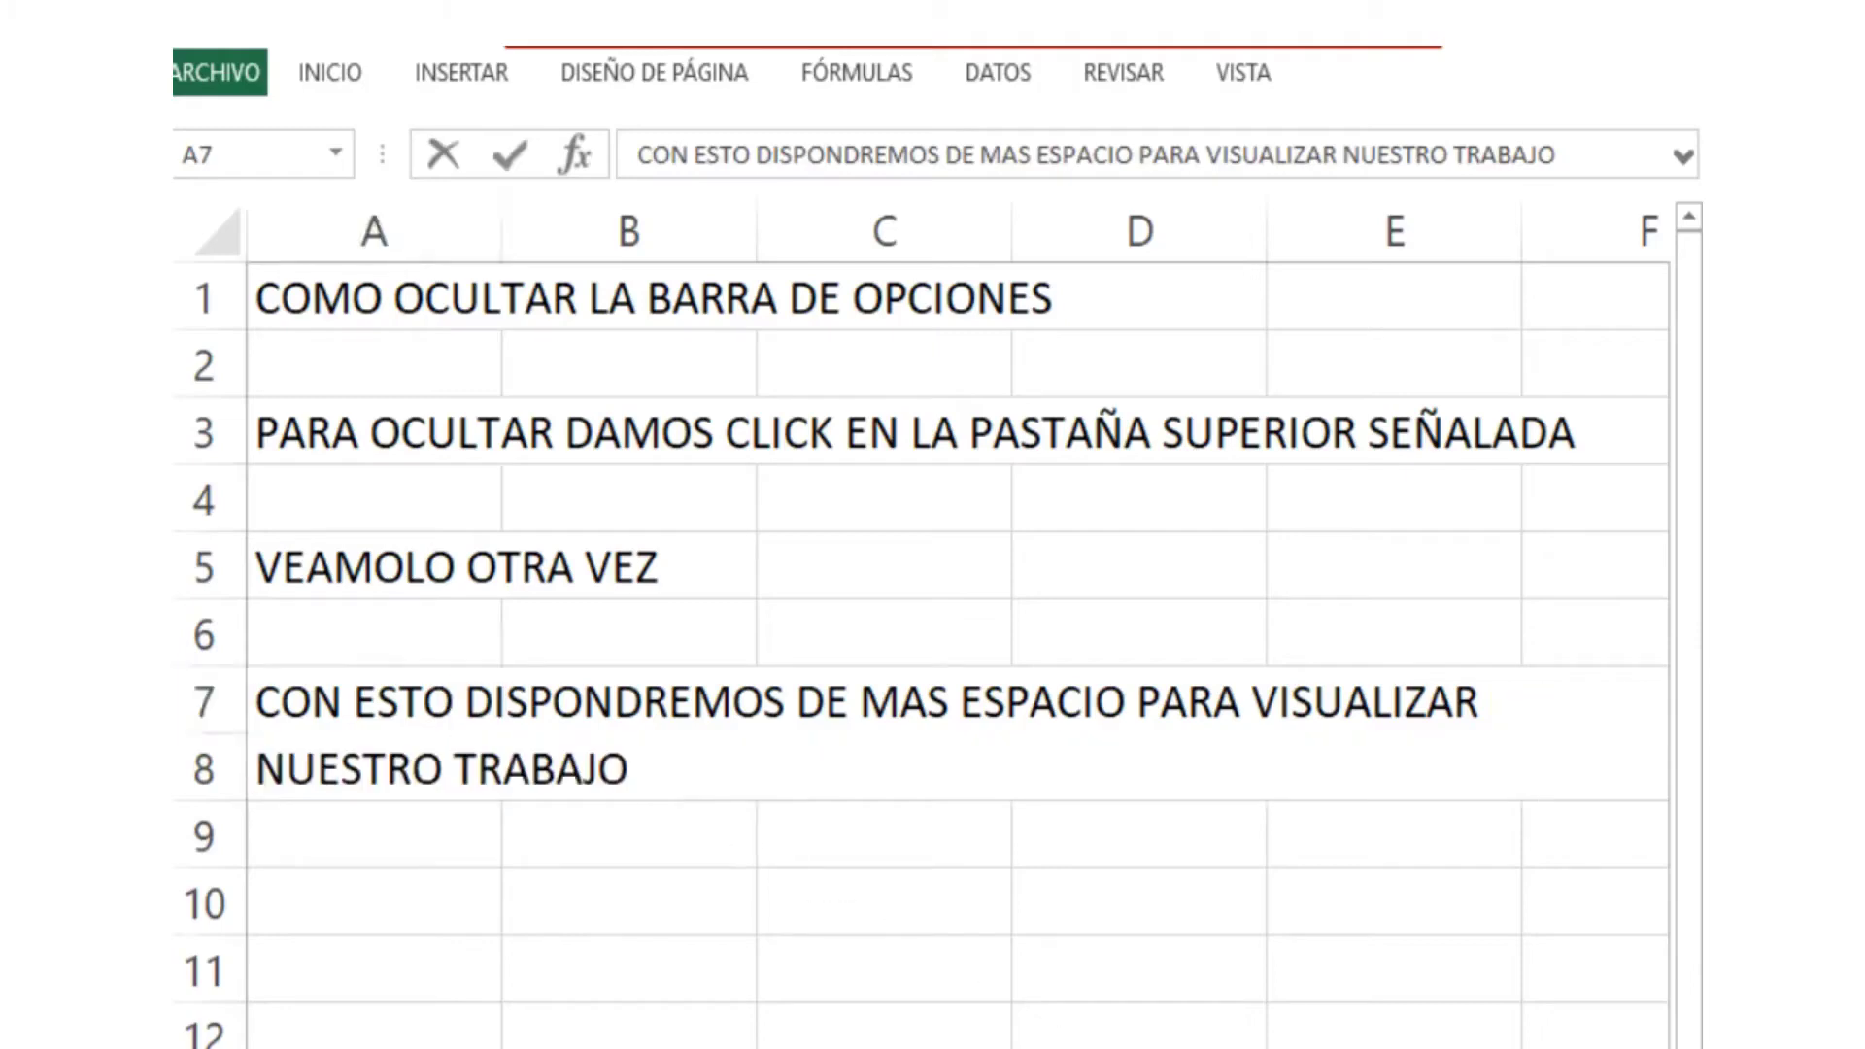
- Finish editing A7 and briefly reveal the collapsed ribbon's tabs to peek at their commands
left_click(464, 837)
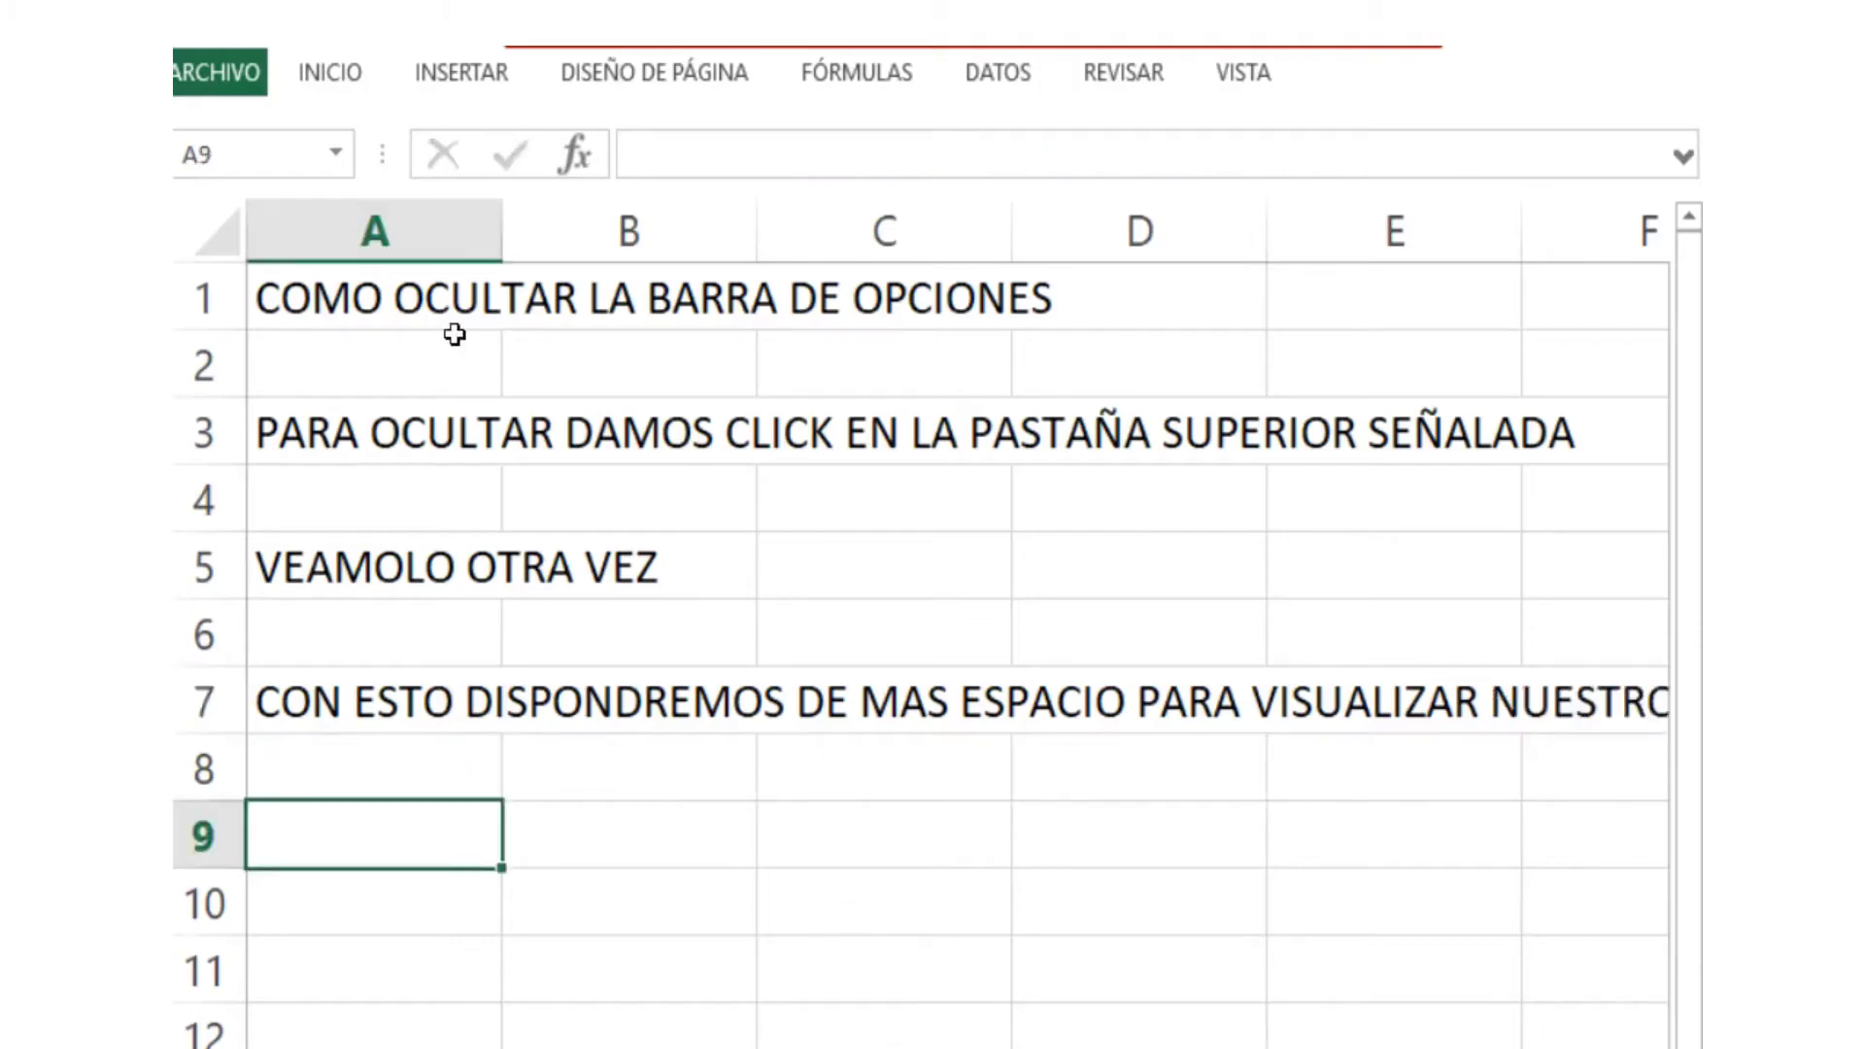
left_click(330, 73)
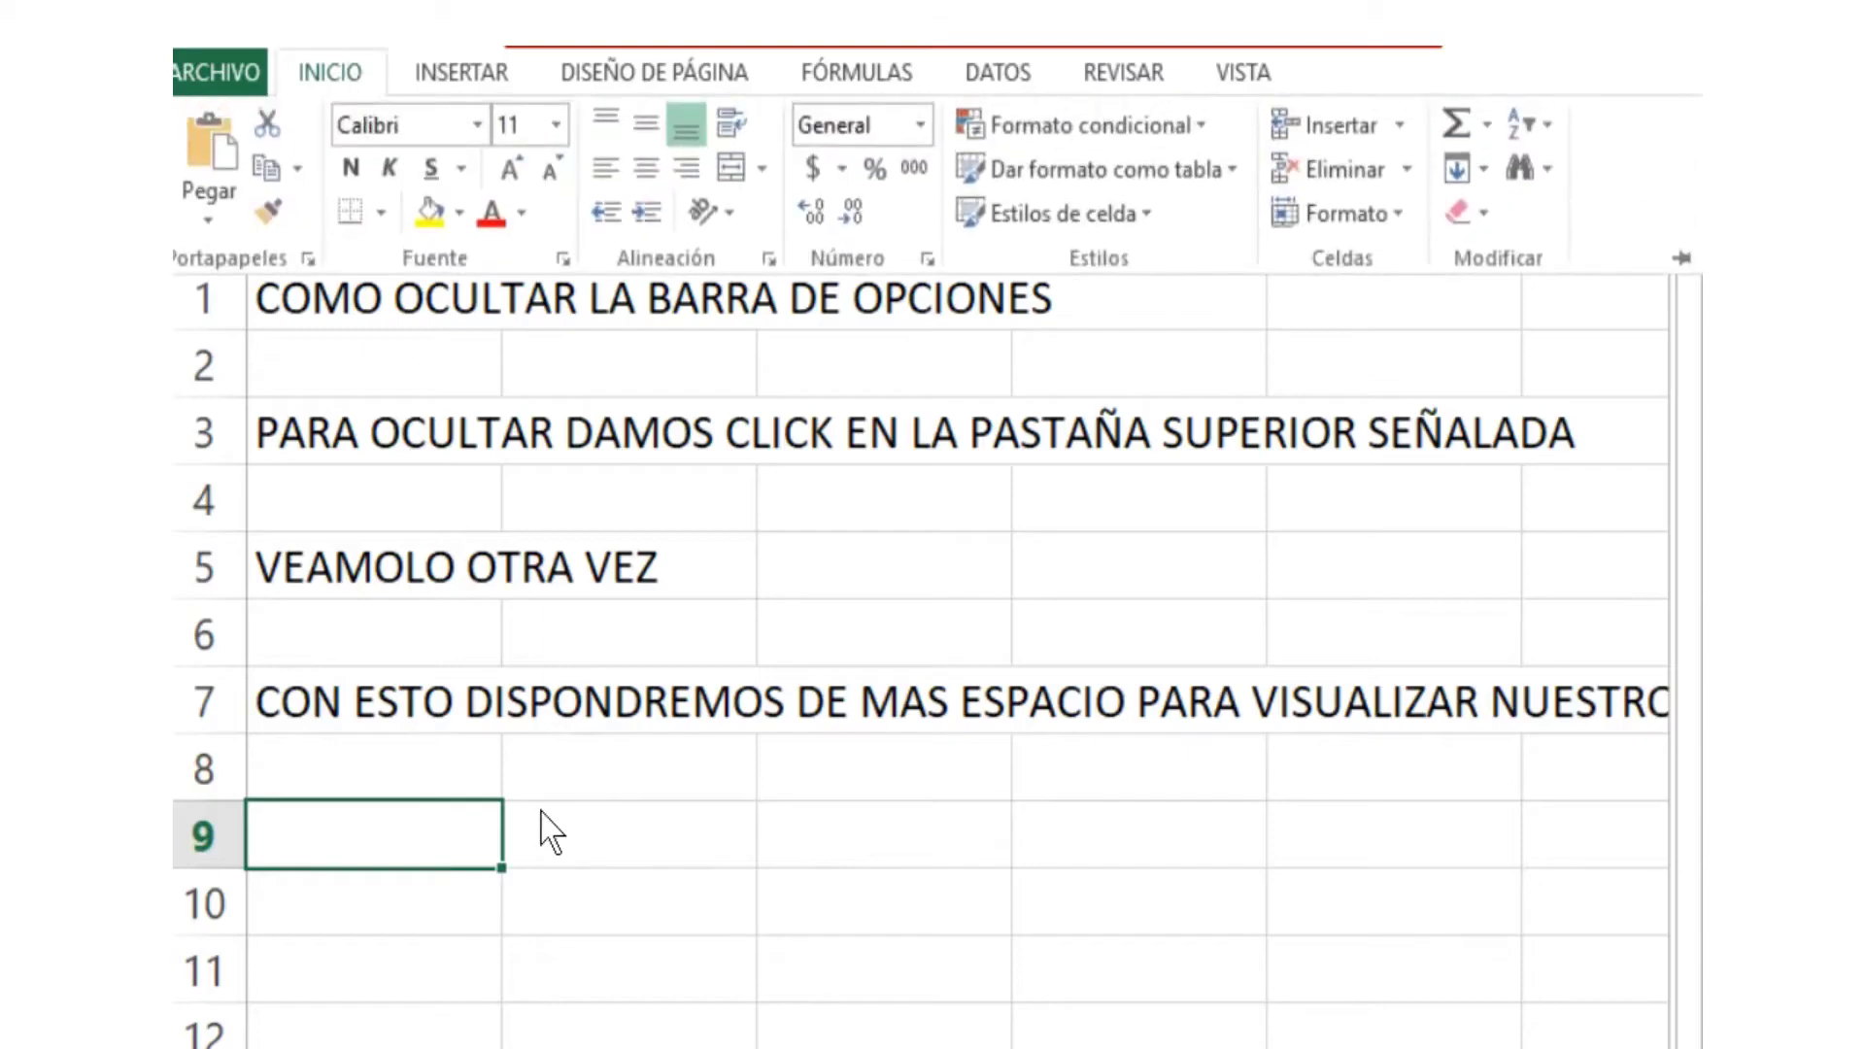
left_click(941, 837)
left_click(653, 73)
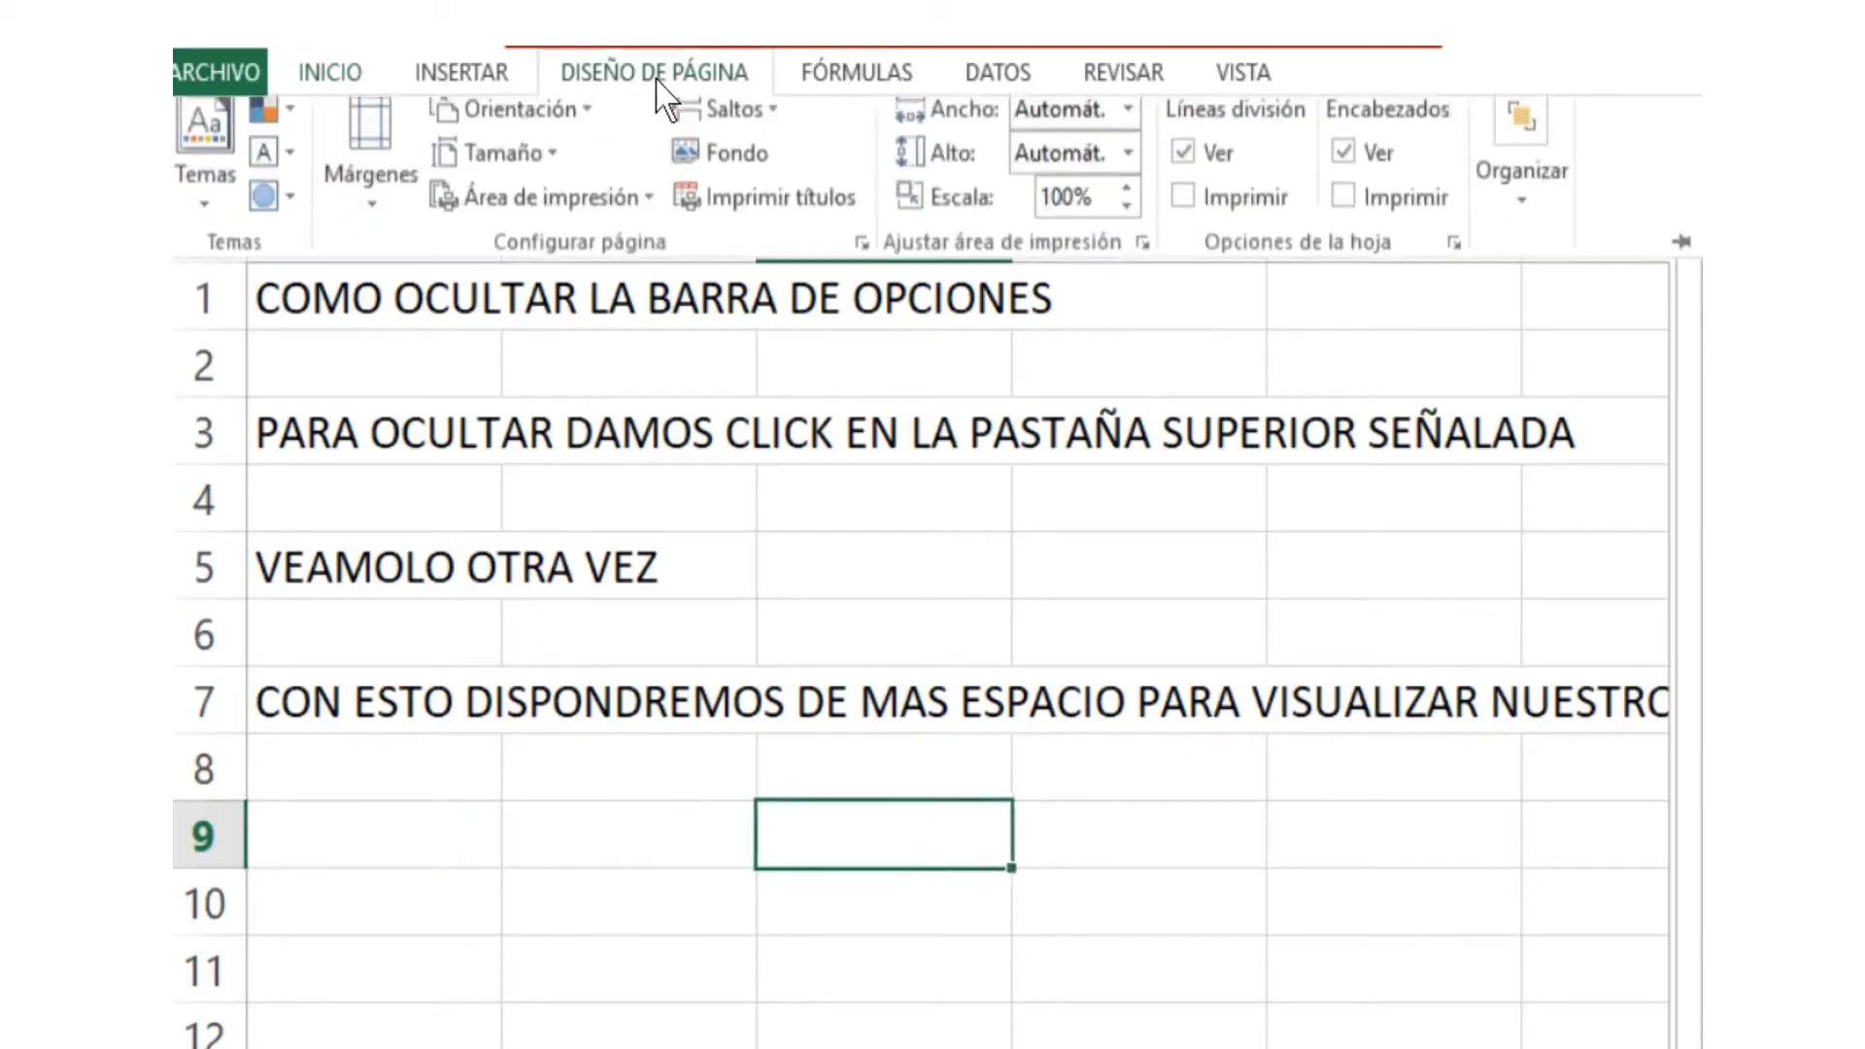
left_click(894, 321)
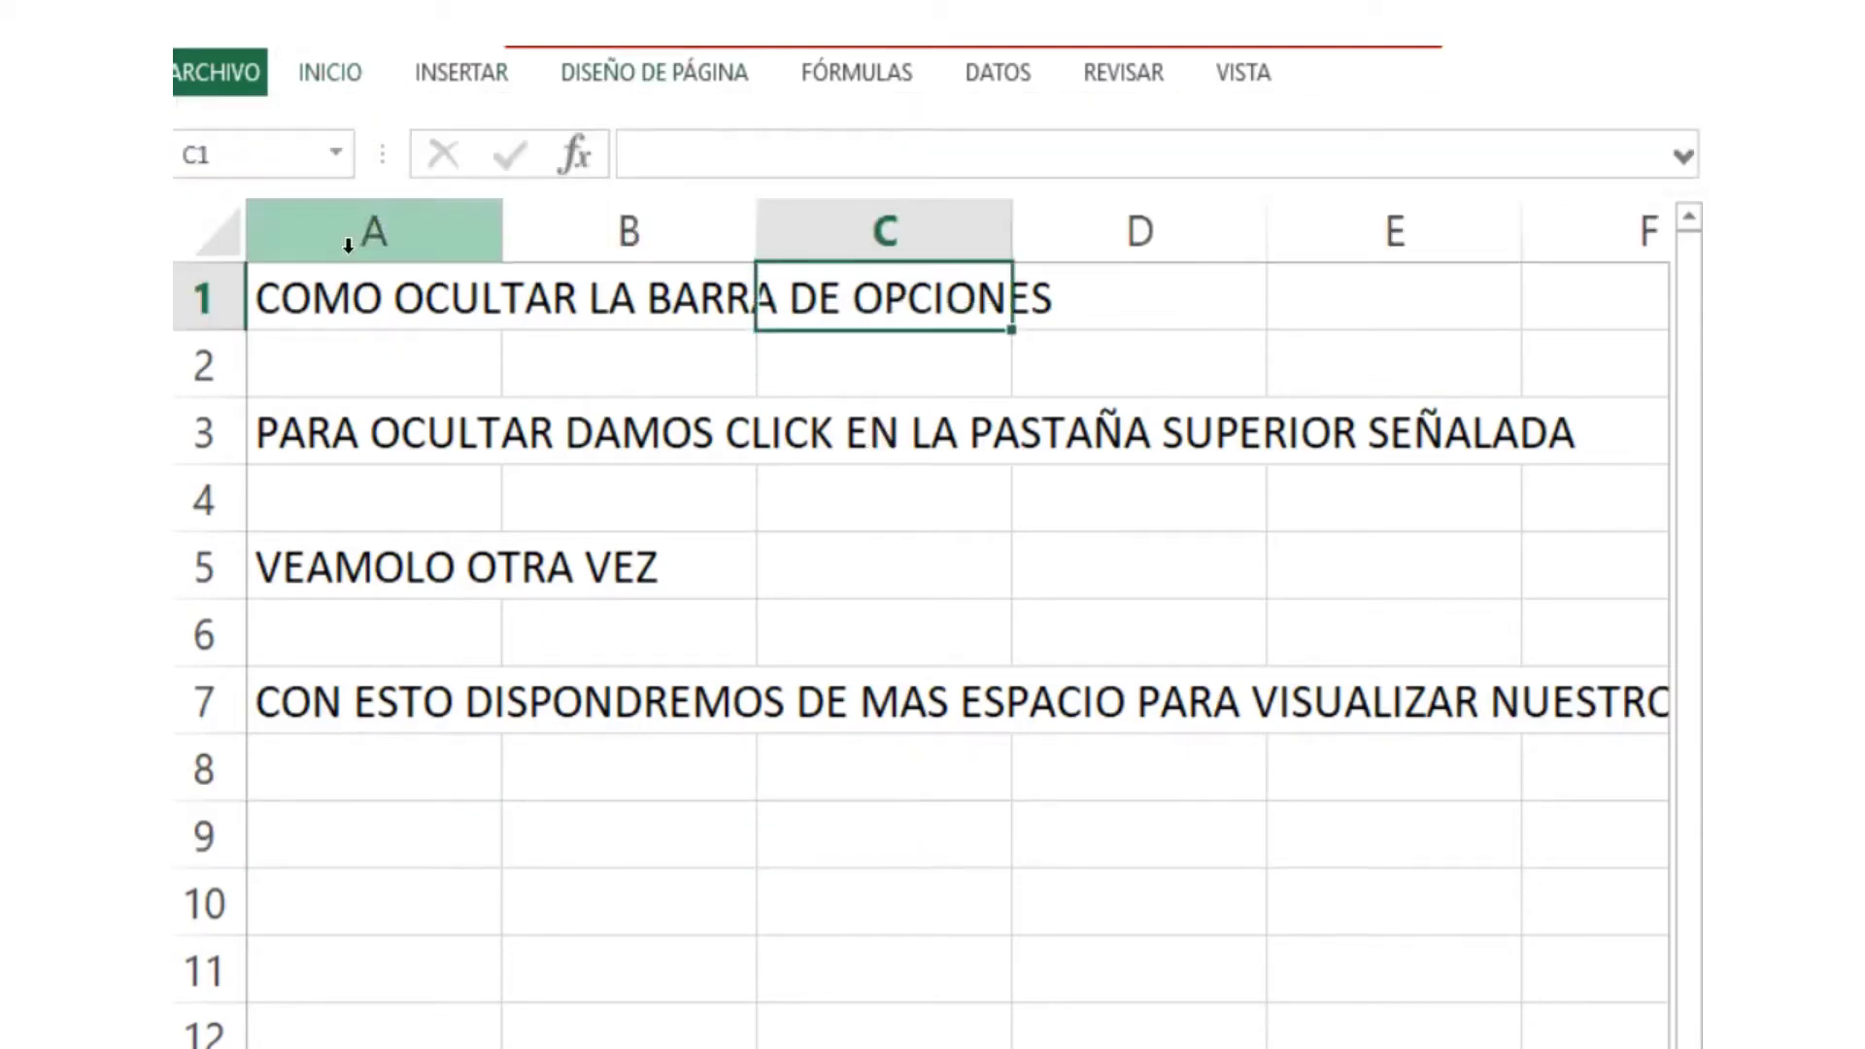
left_click(404, 777)
- Fill cells A9 through D9 with yellow
left_click_drag(406, 835, 1253, 826)
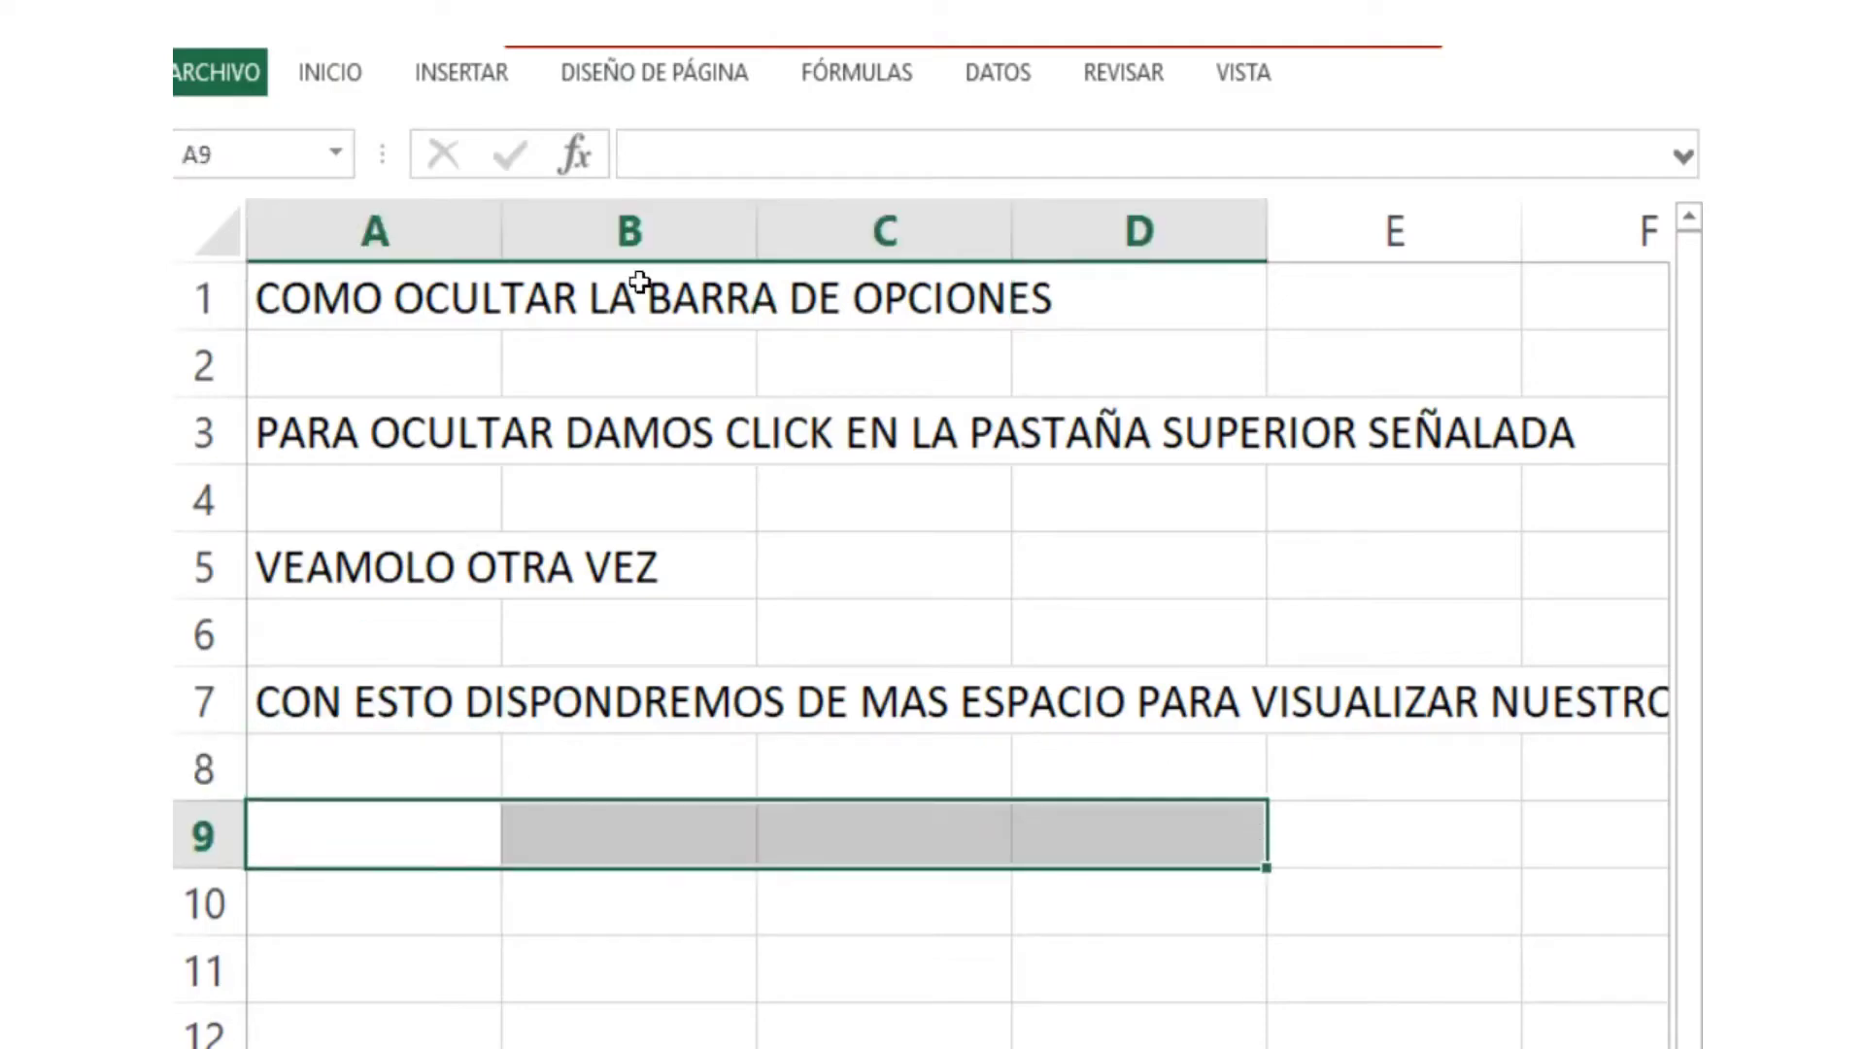
left_click(345, 73)
left_click(433, 212)
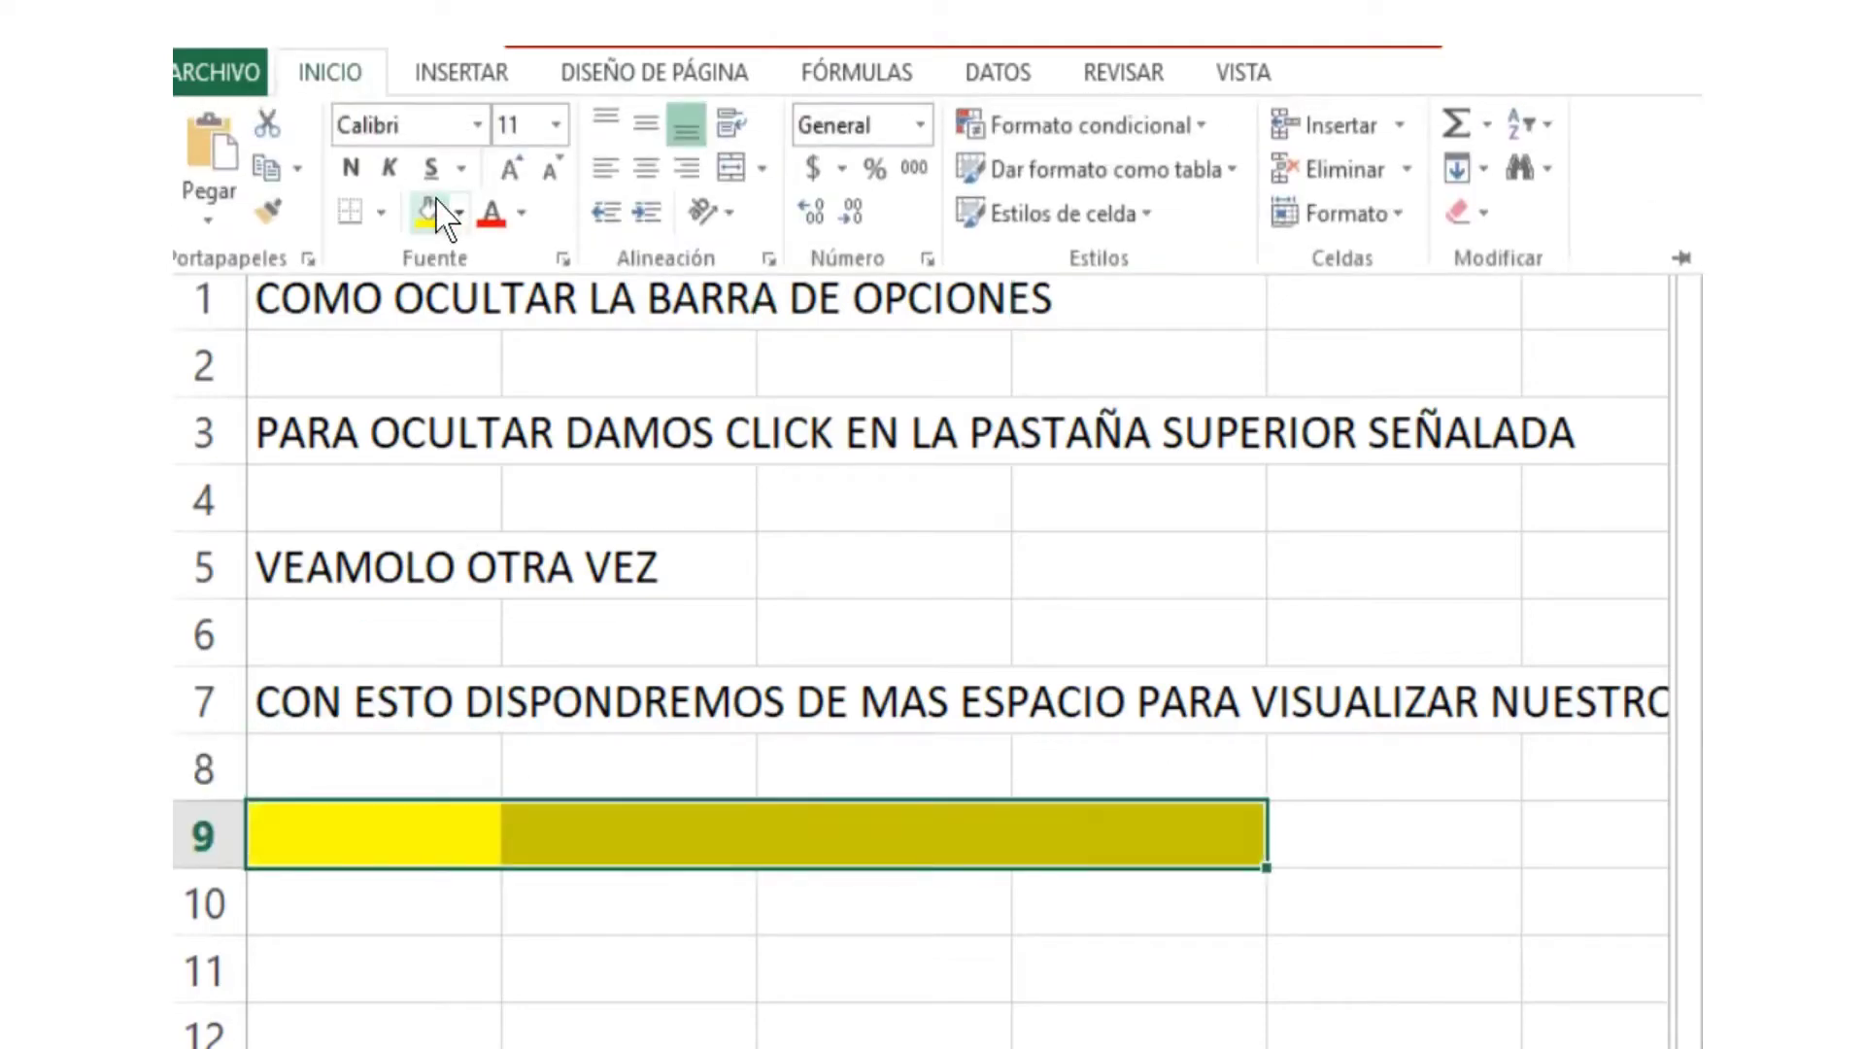
left_click(417, 835)
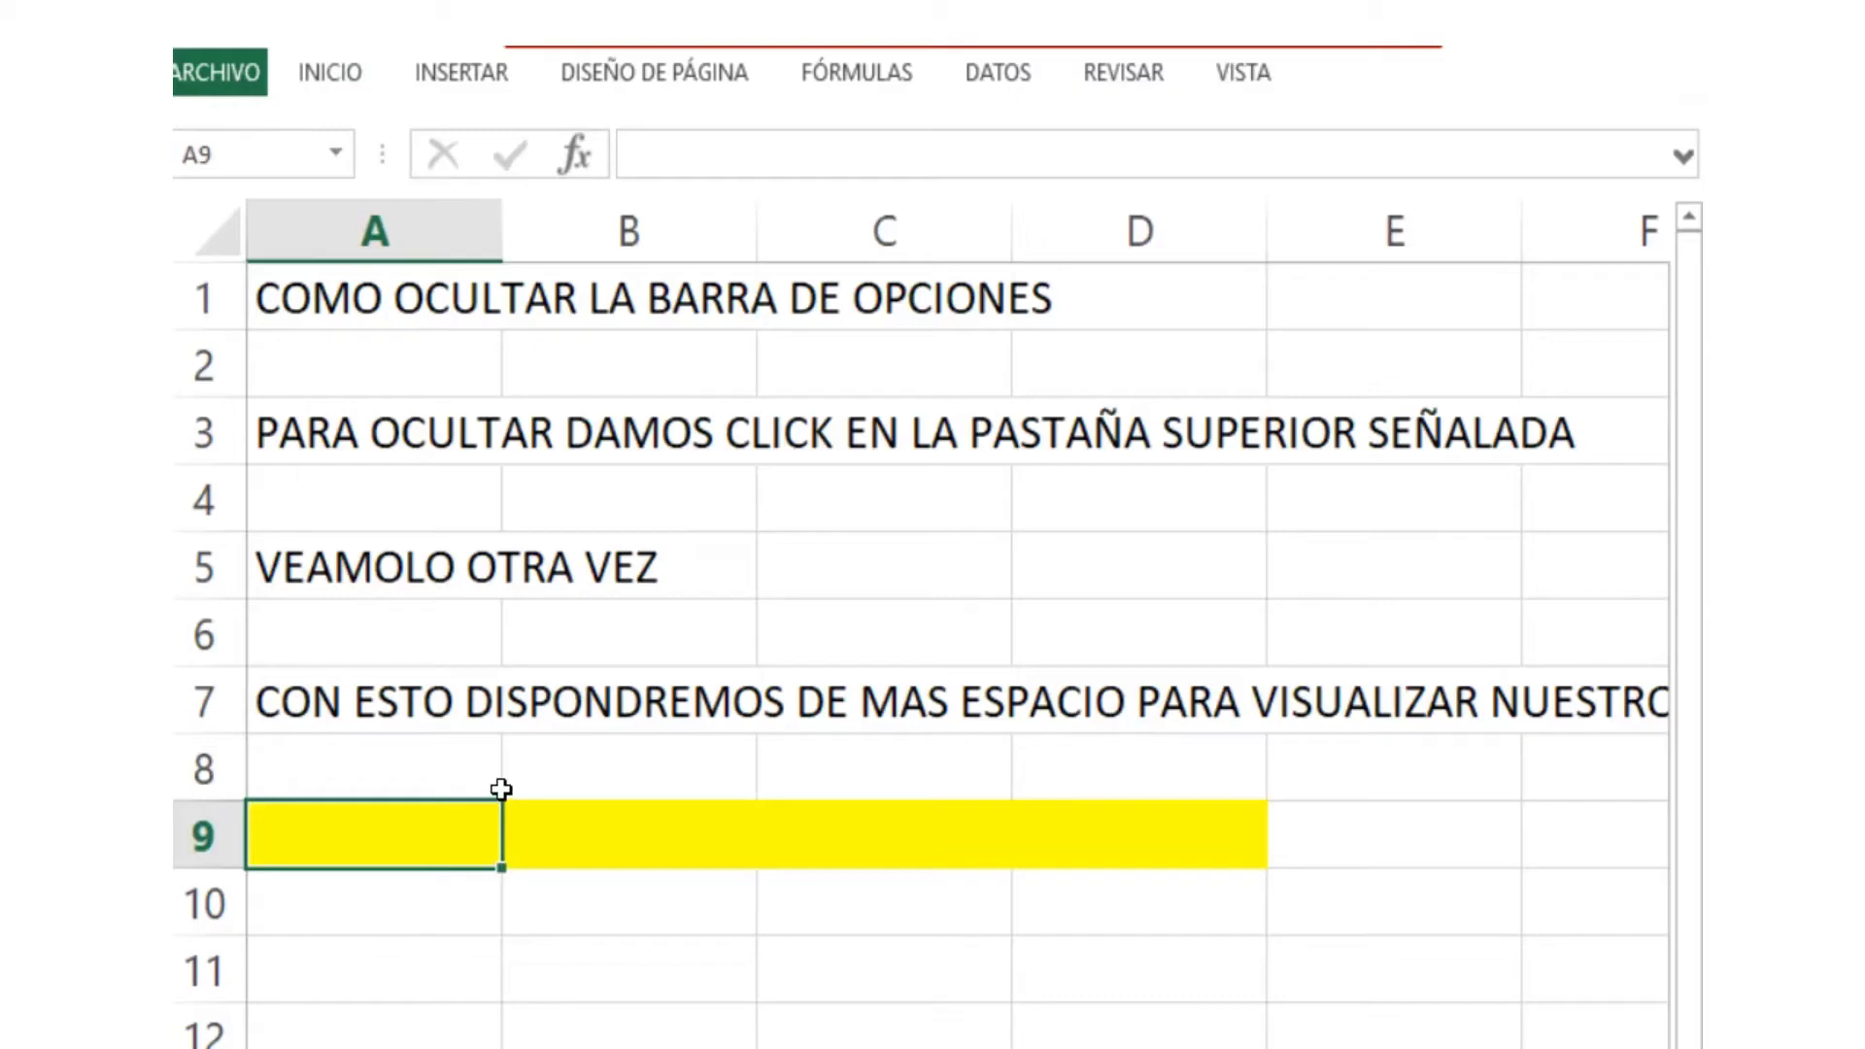
- Type 'Y COMO RECUPERAMOS LA VISIVILIDAD DE LAS OPCIONES???' in A9 and fill A10:E10 peach
type("Y COMO RE")
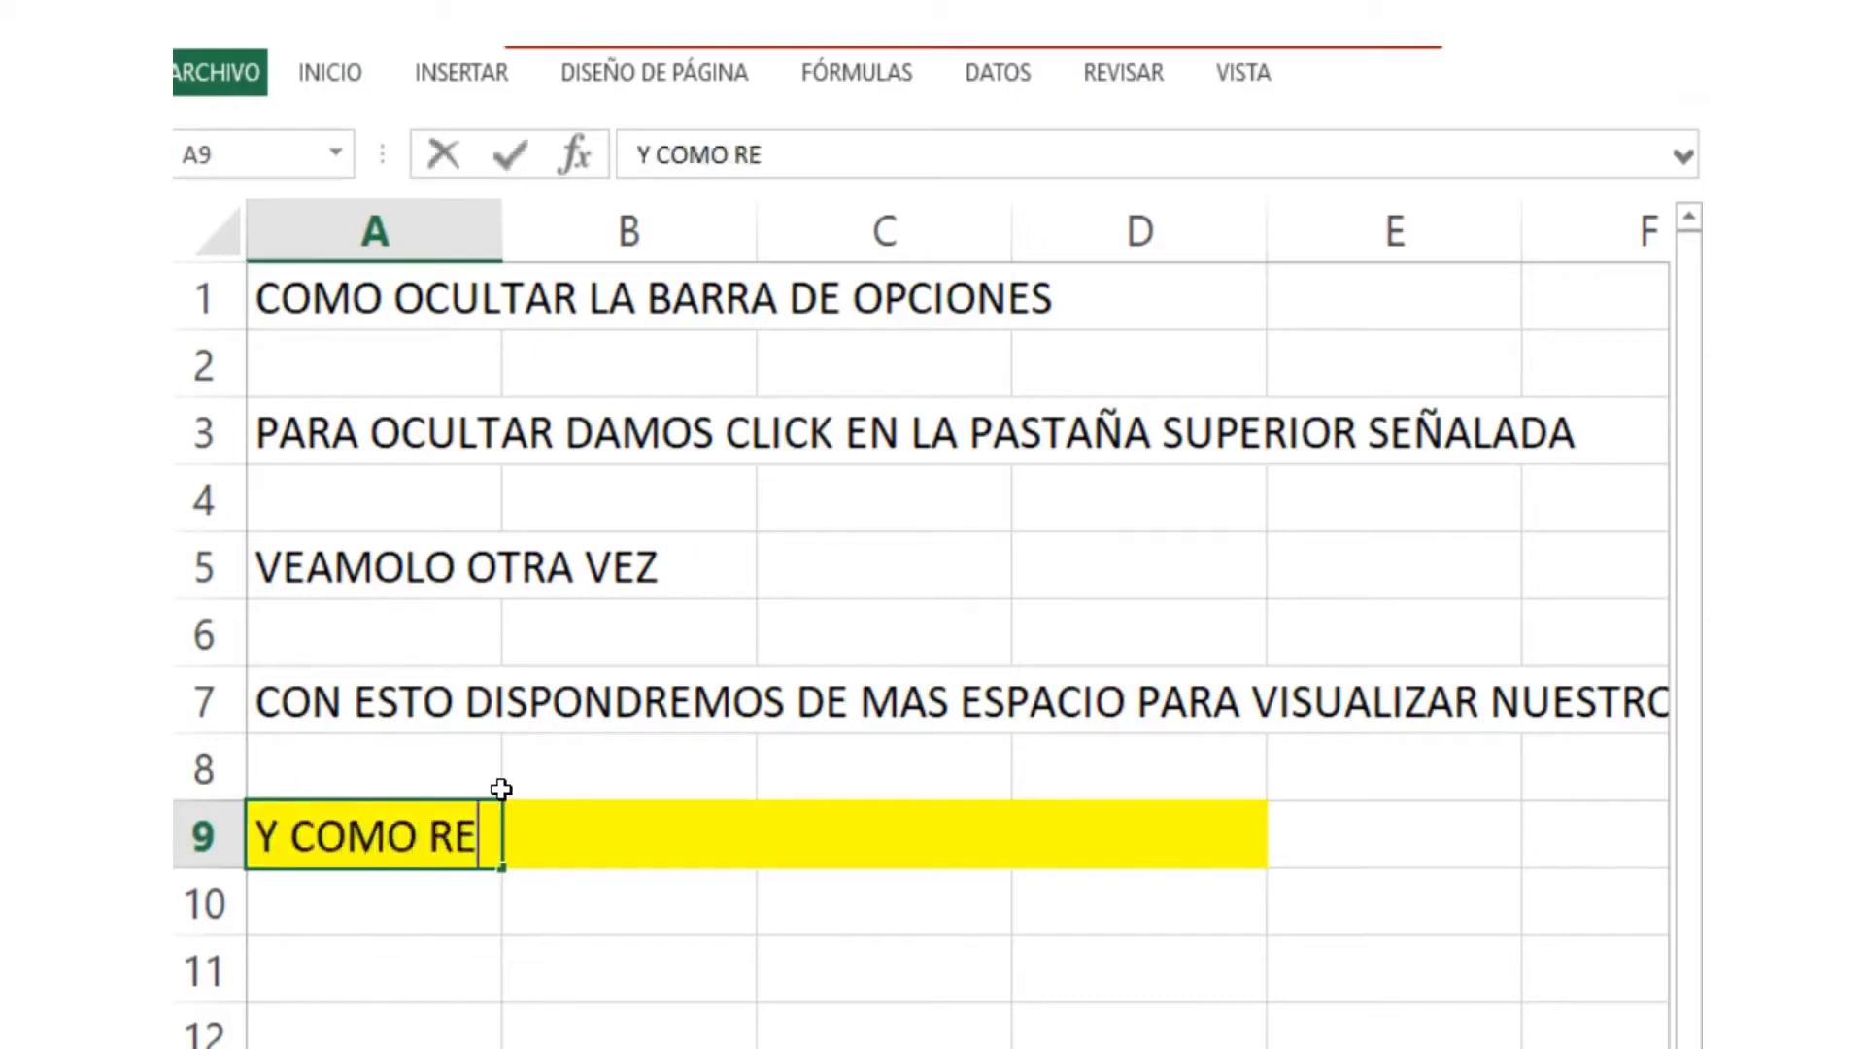
type("CUPERAMOS ")
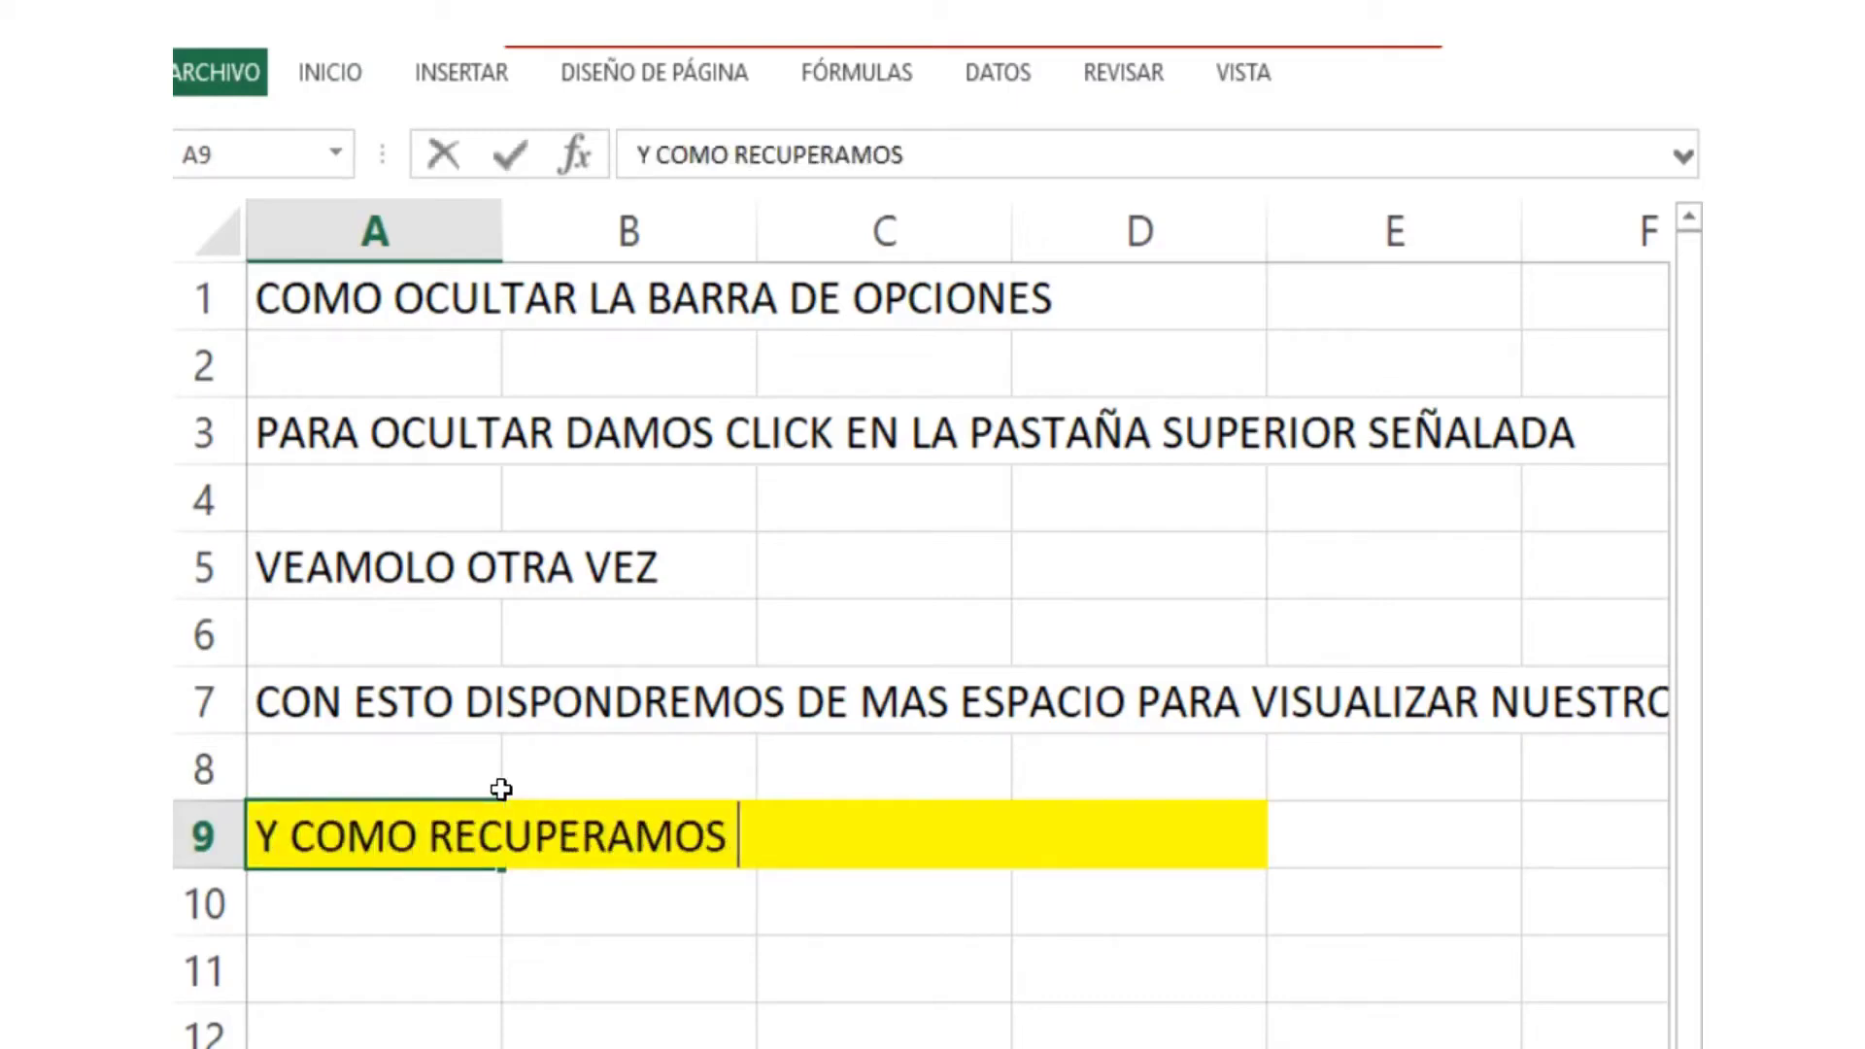
type("LA VISI")
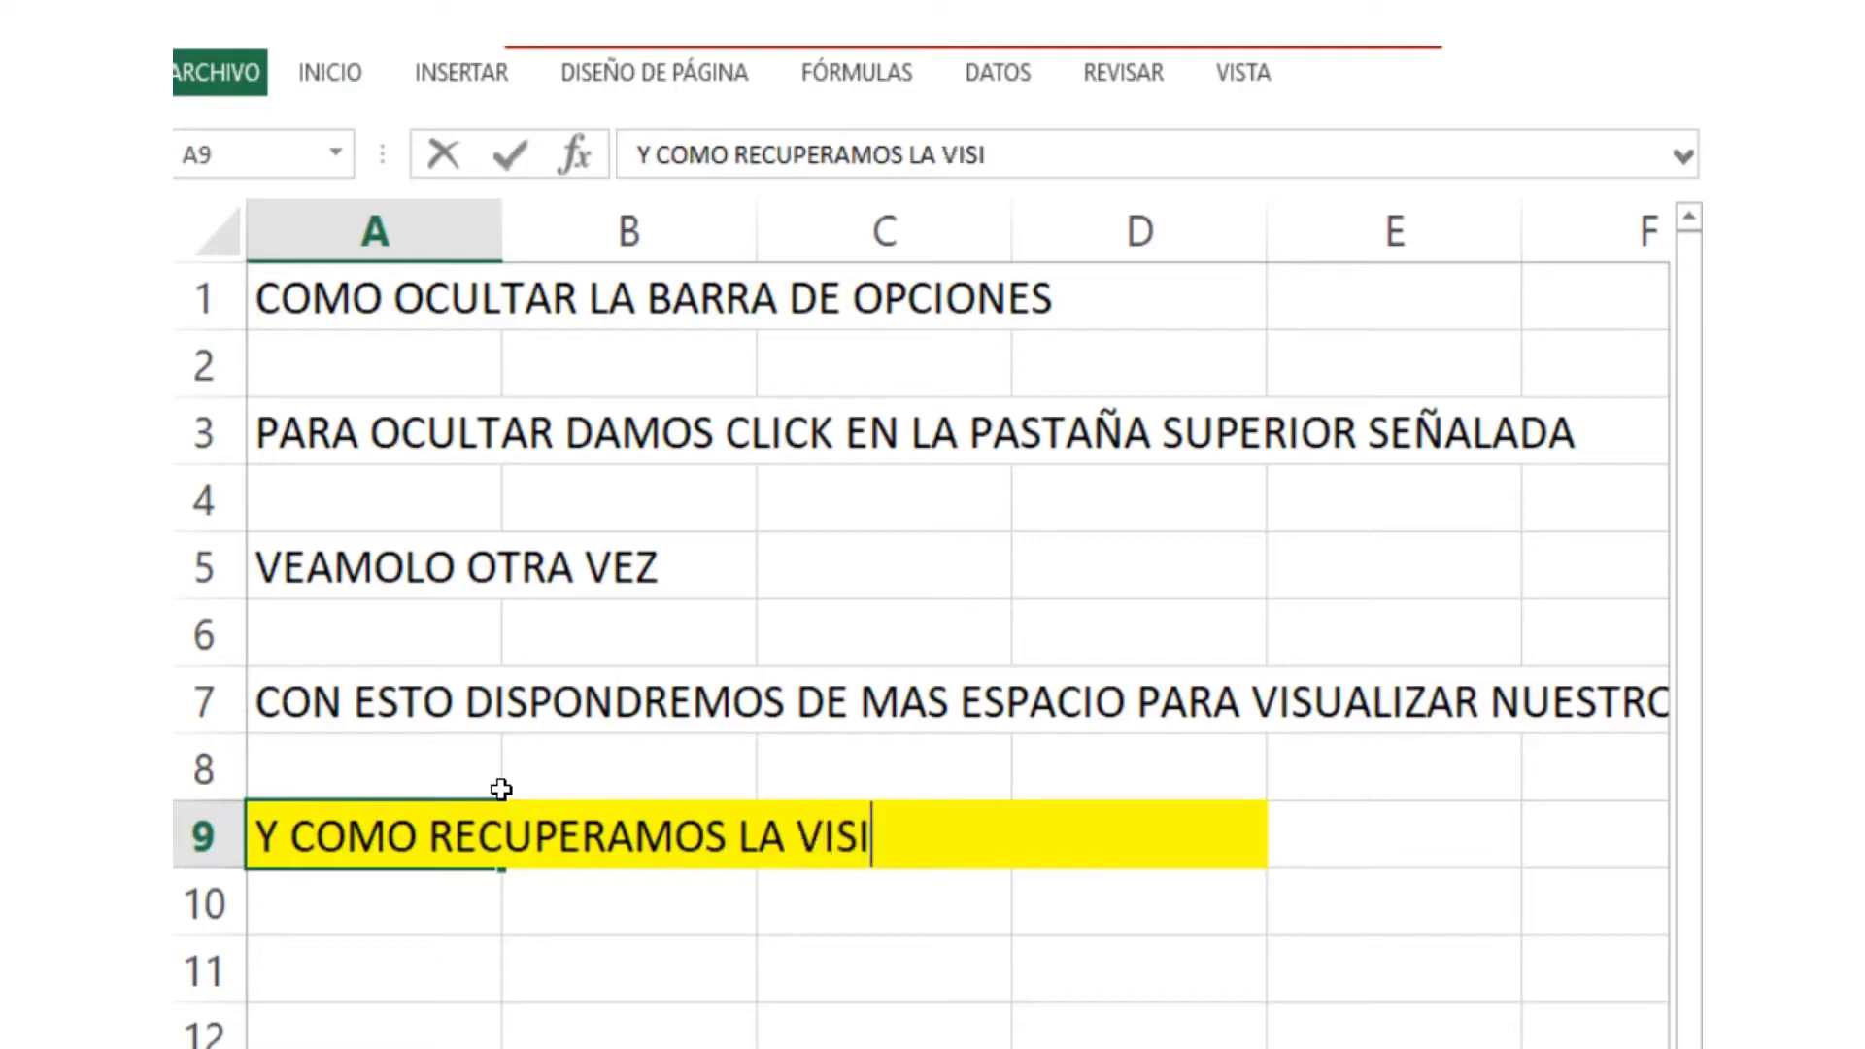
type("VILIDAD DE LA")
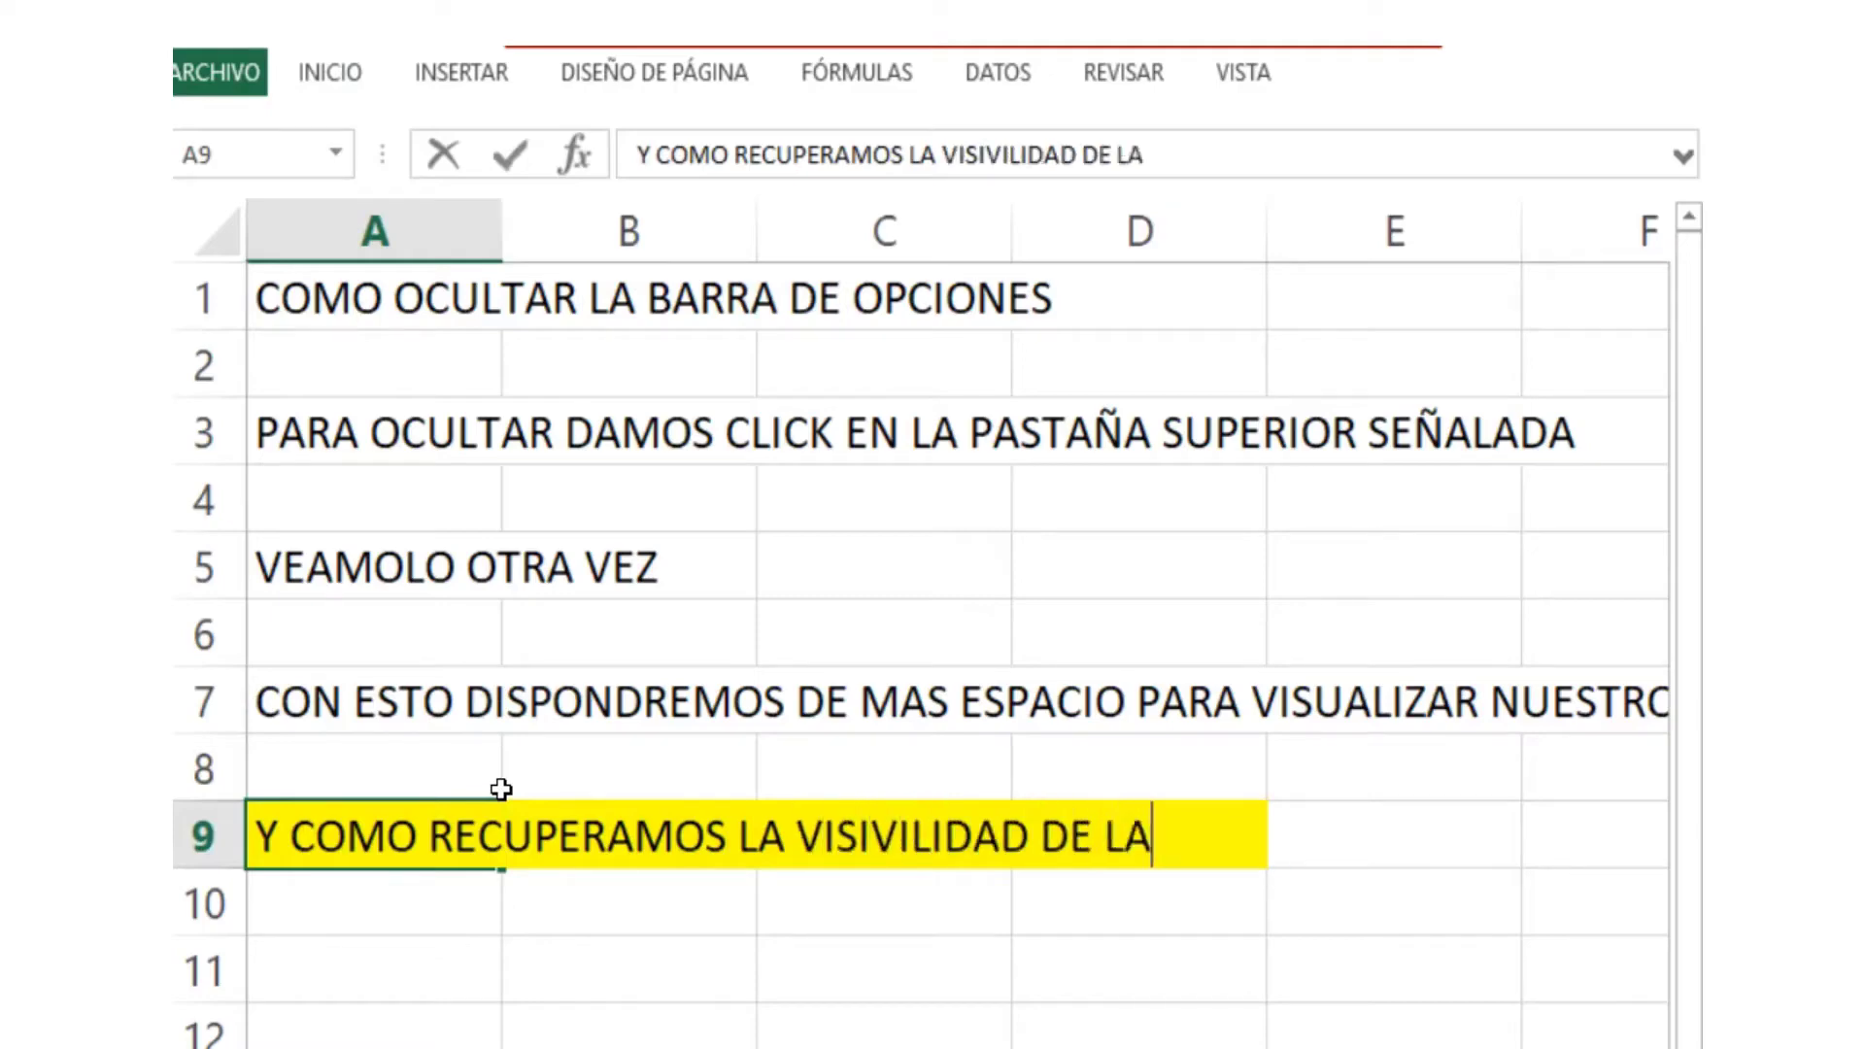
type("S OPCIONES")
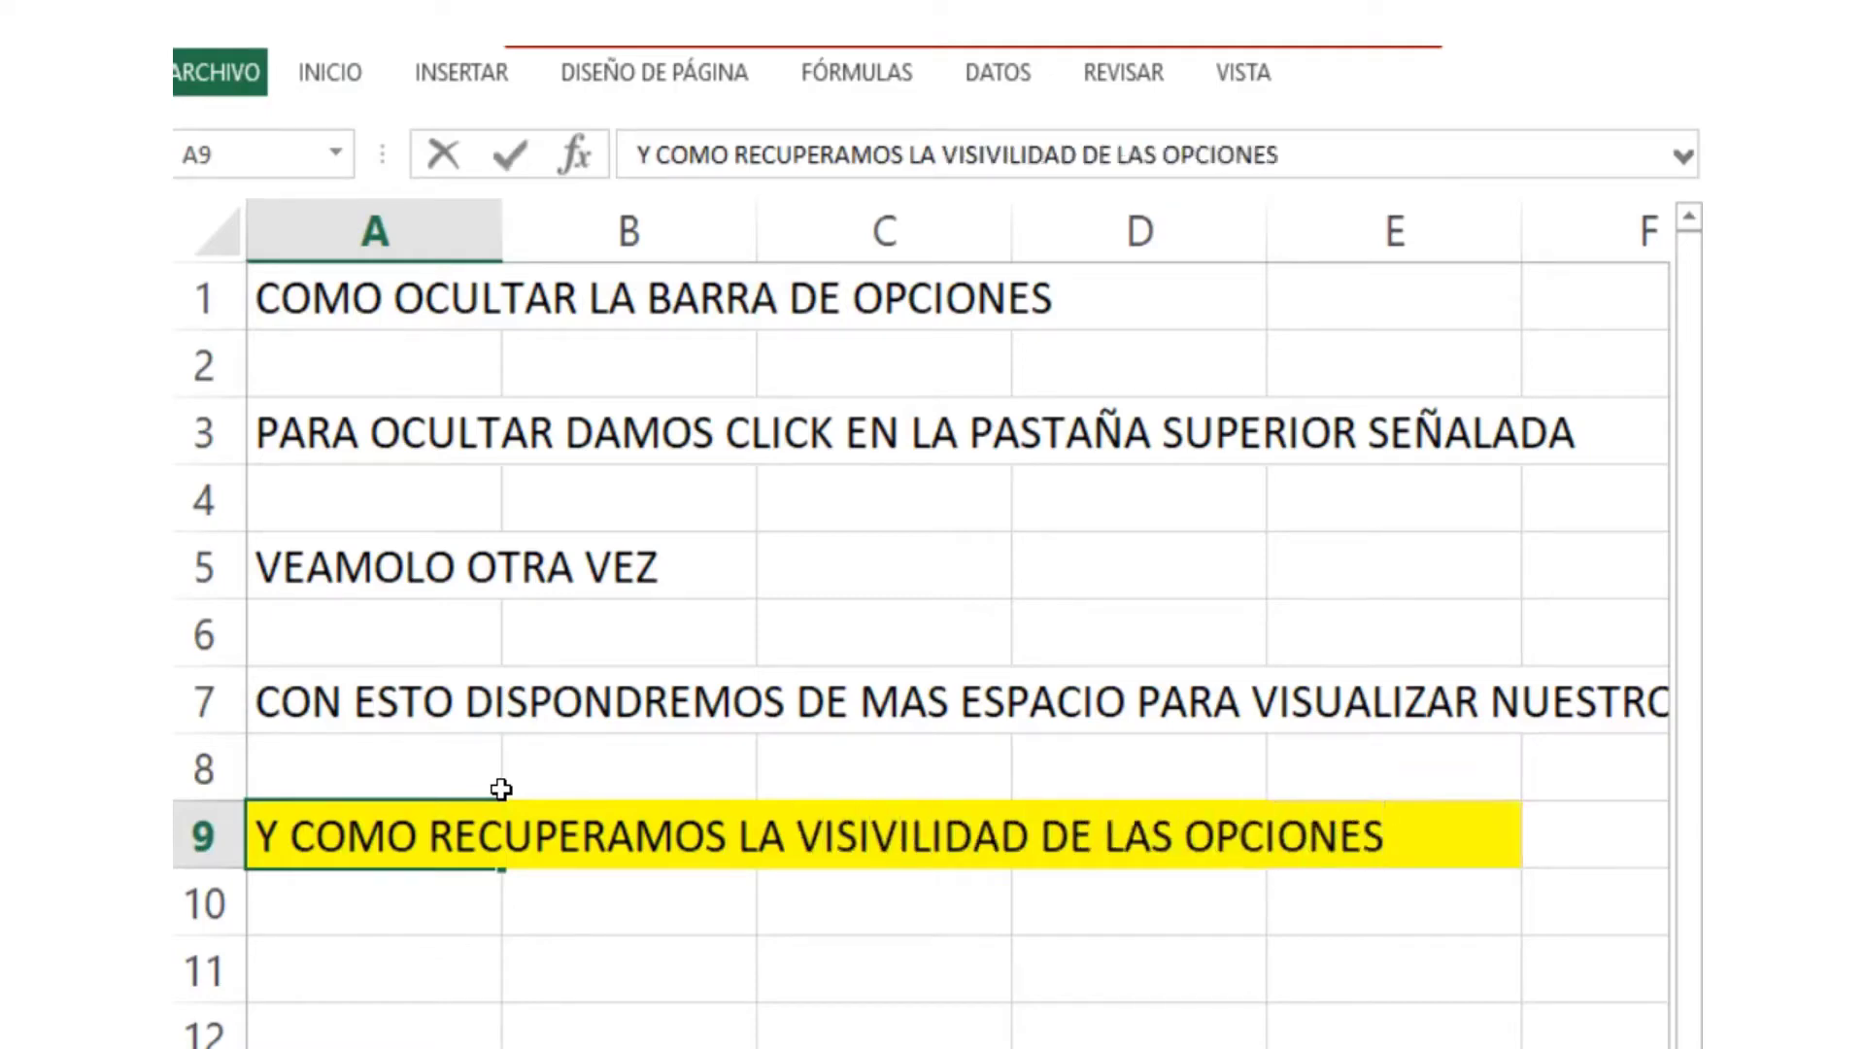
type("???")
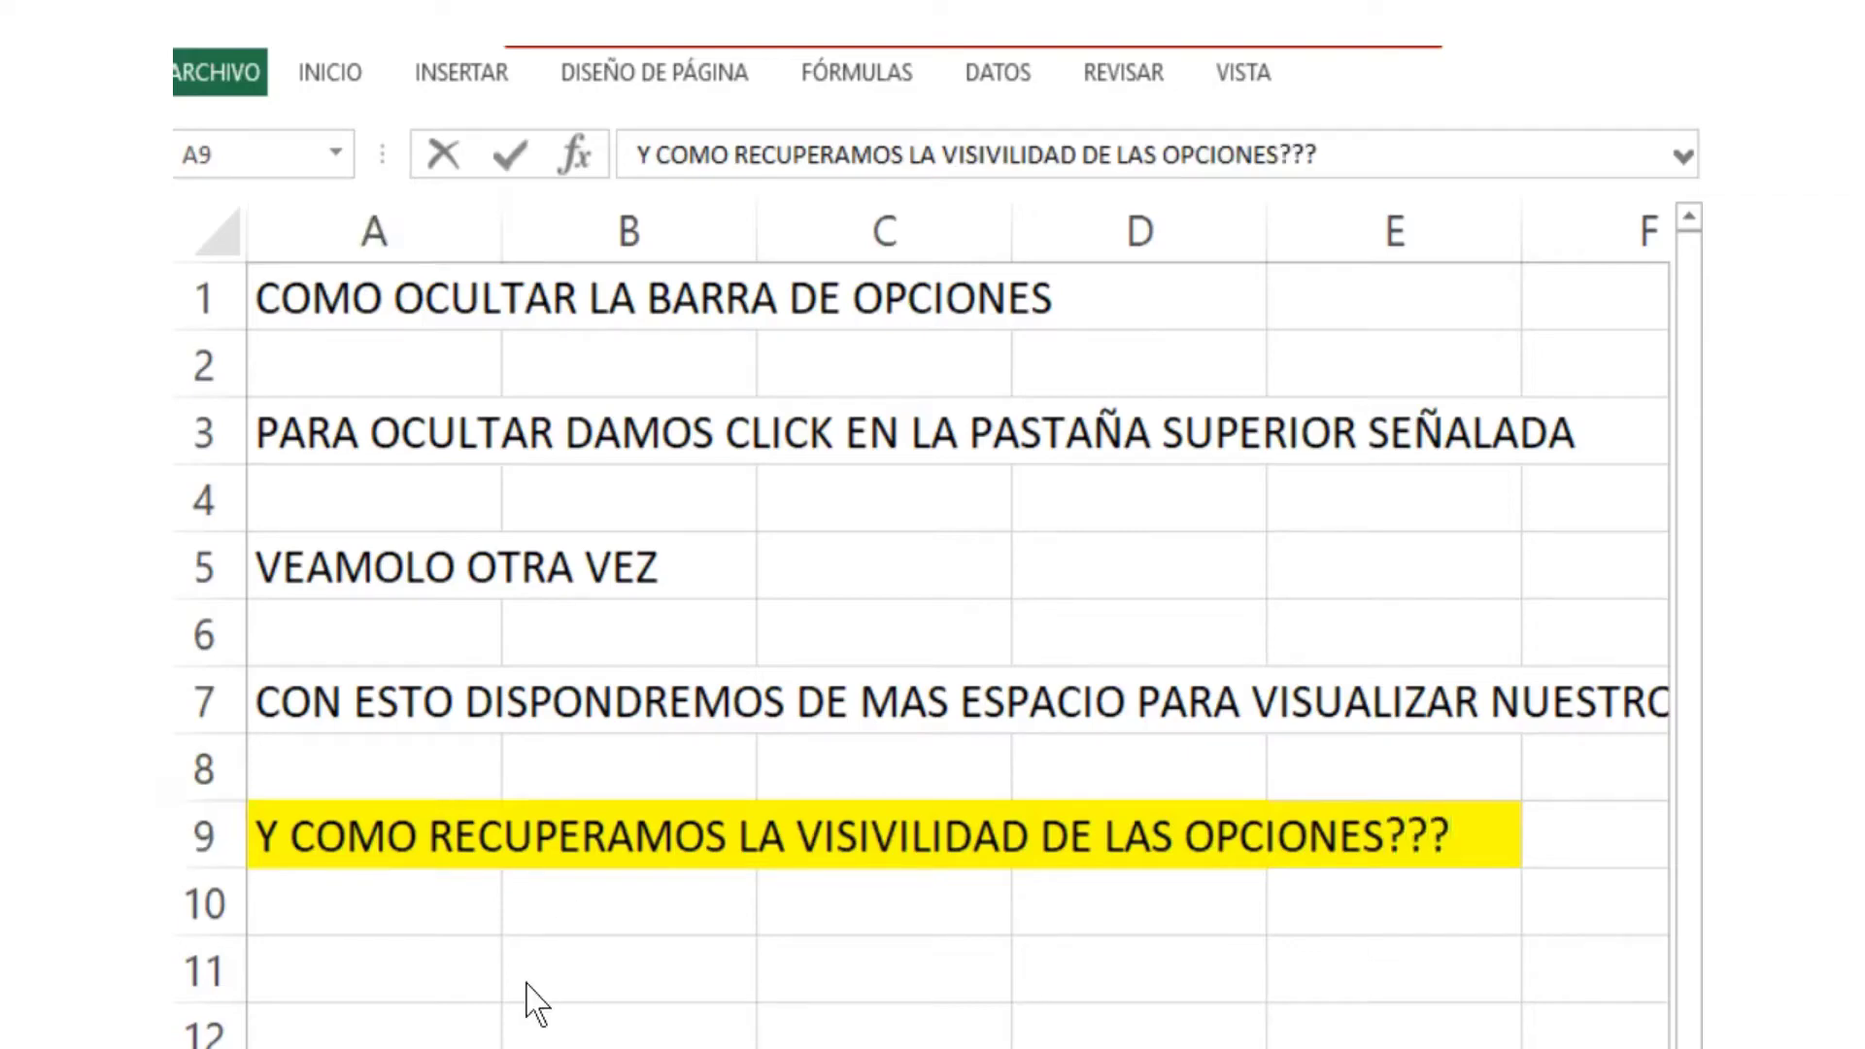
left_click_drag(324, 894, 1324, 895)
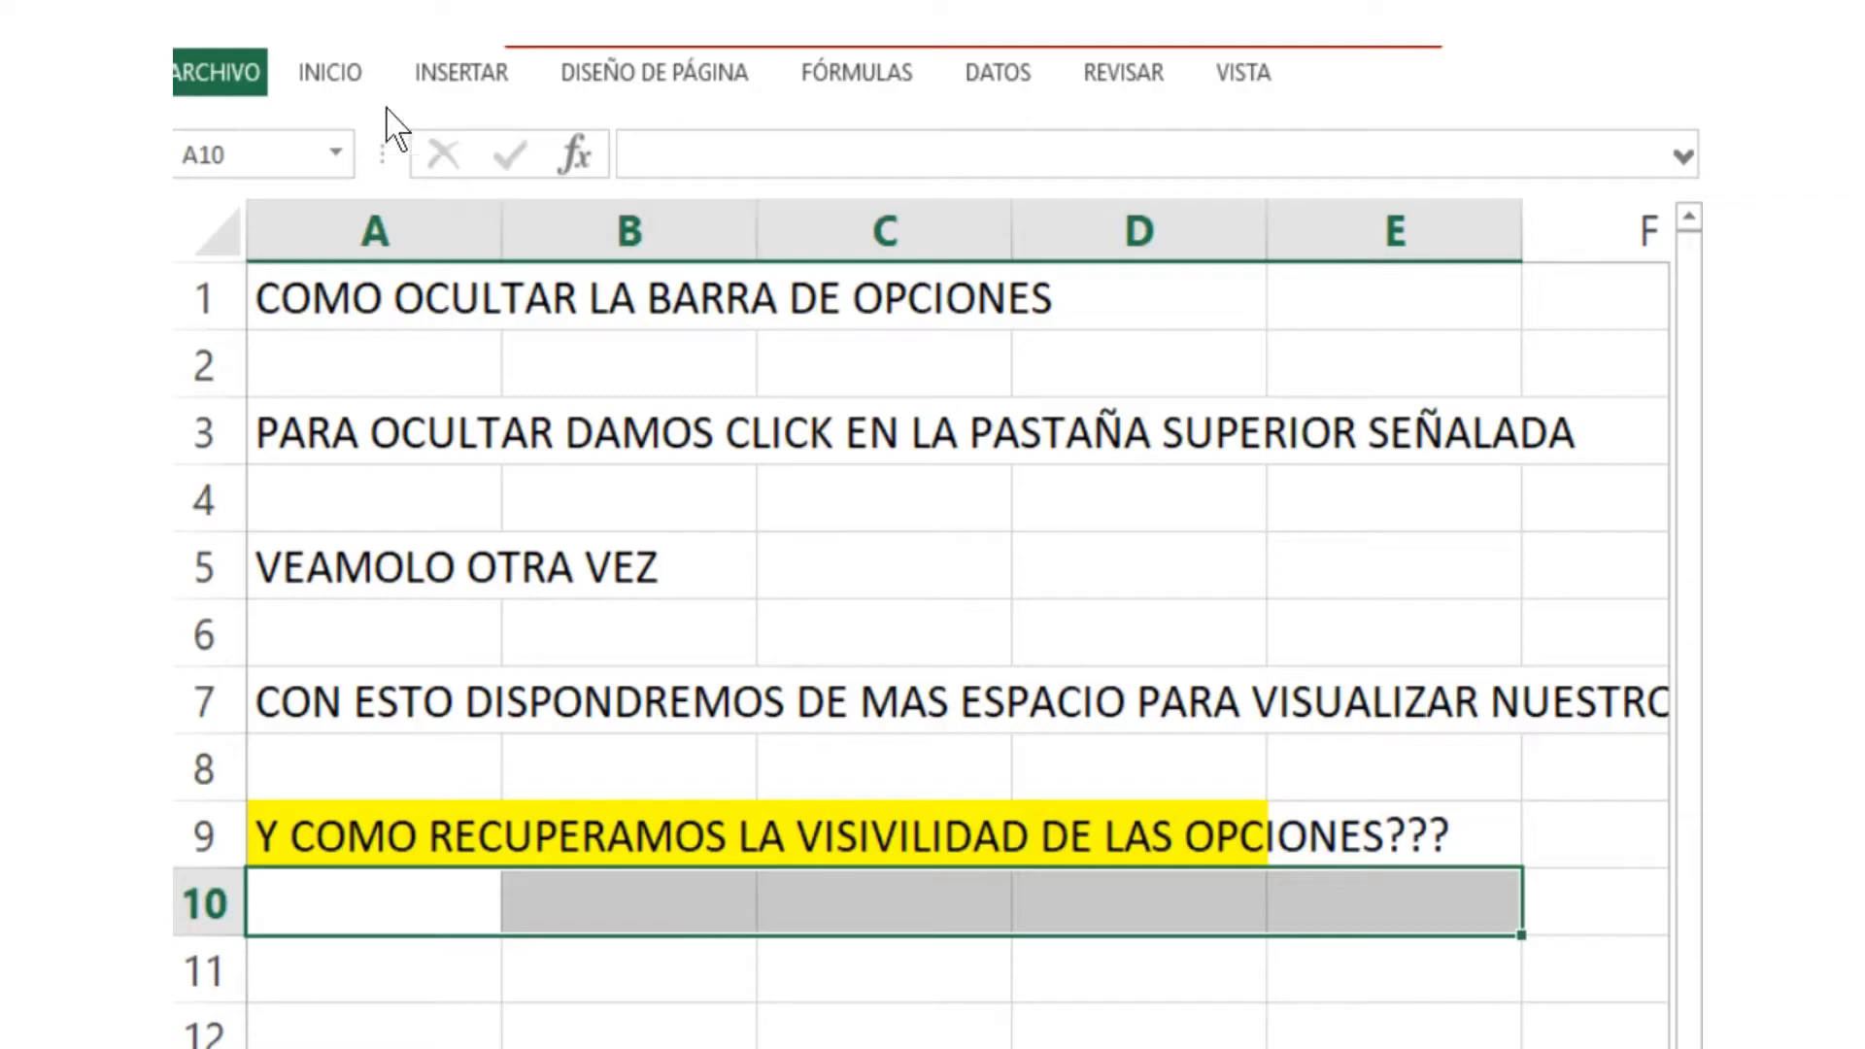
left_click(340, 73)
left_click(456, 212)
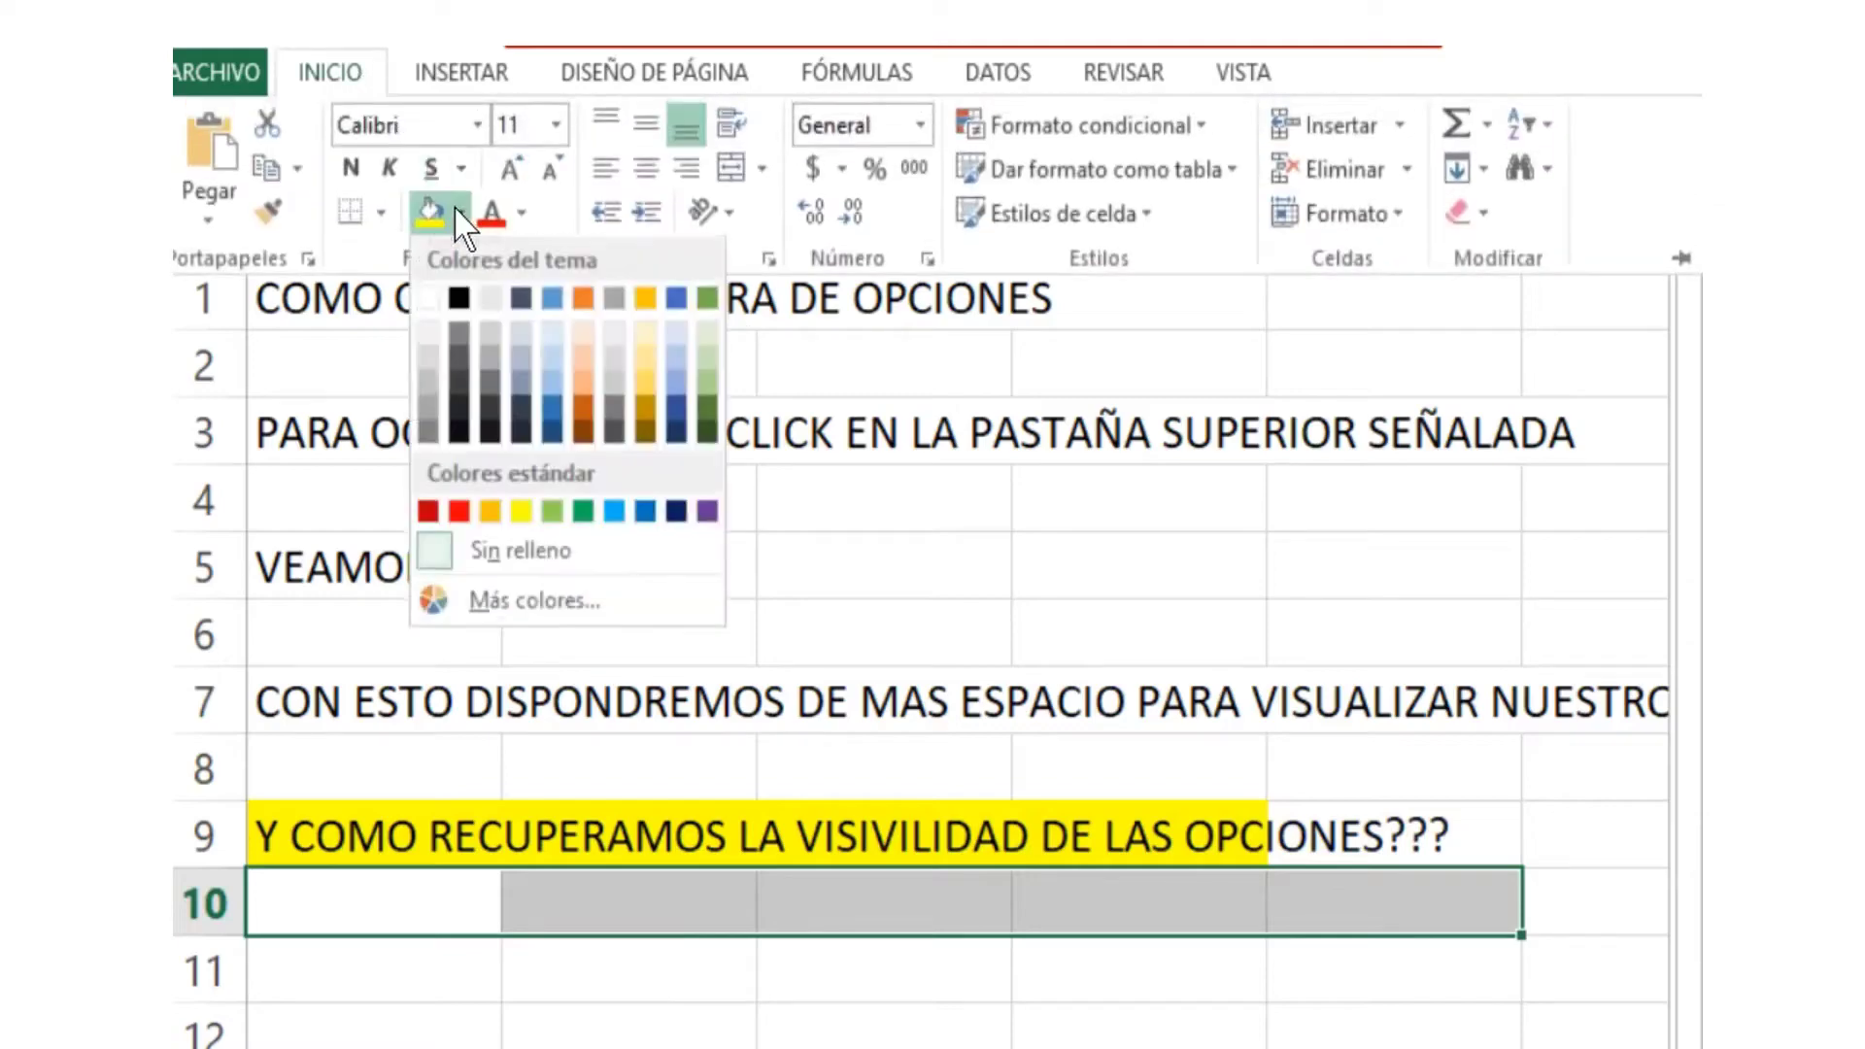
left_click(588, 340)
left_click(428, 898)
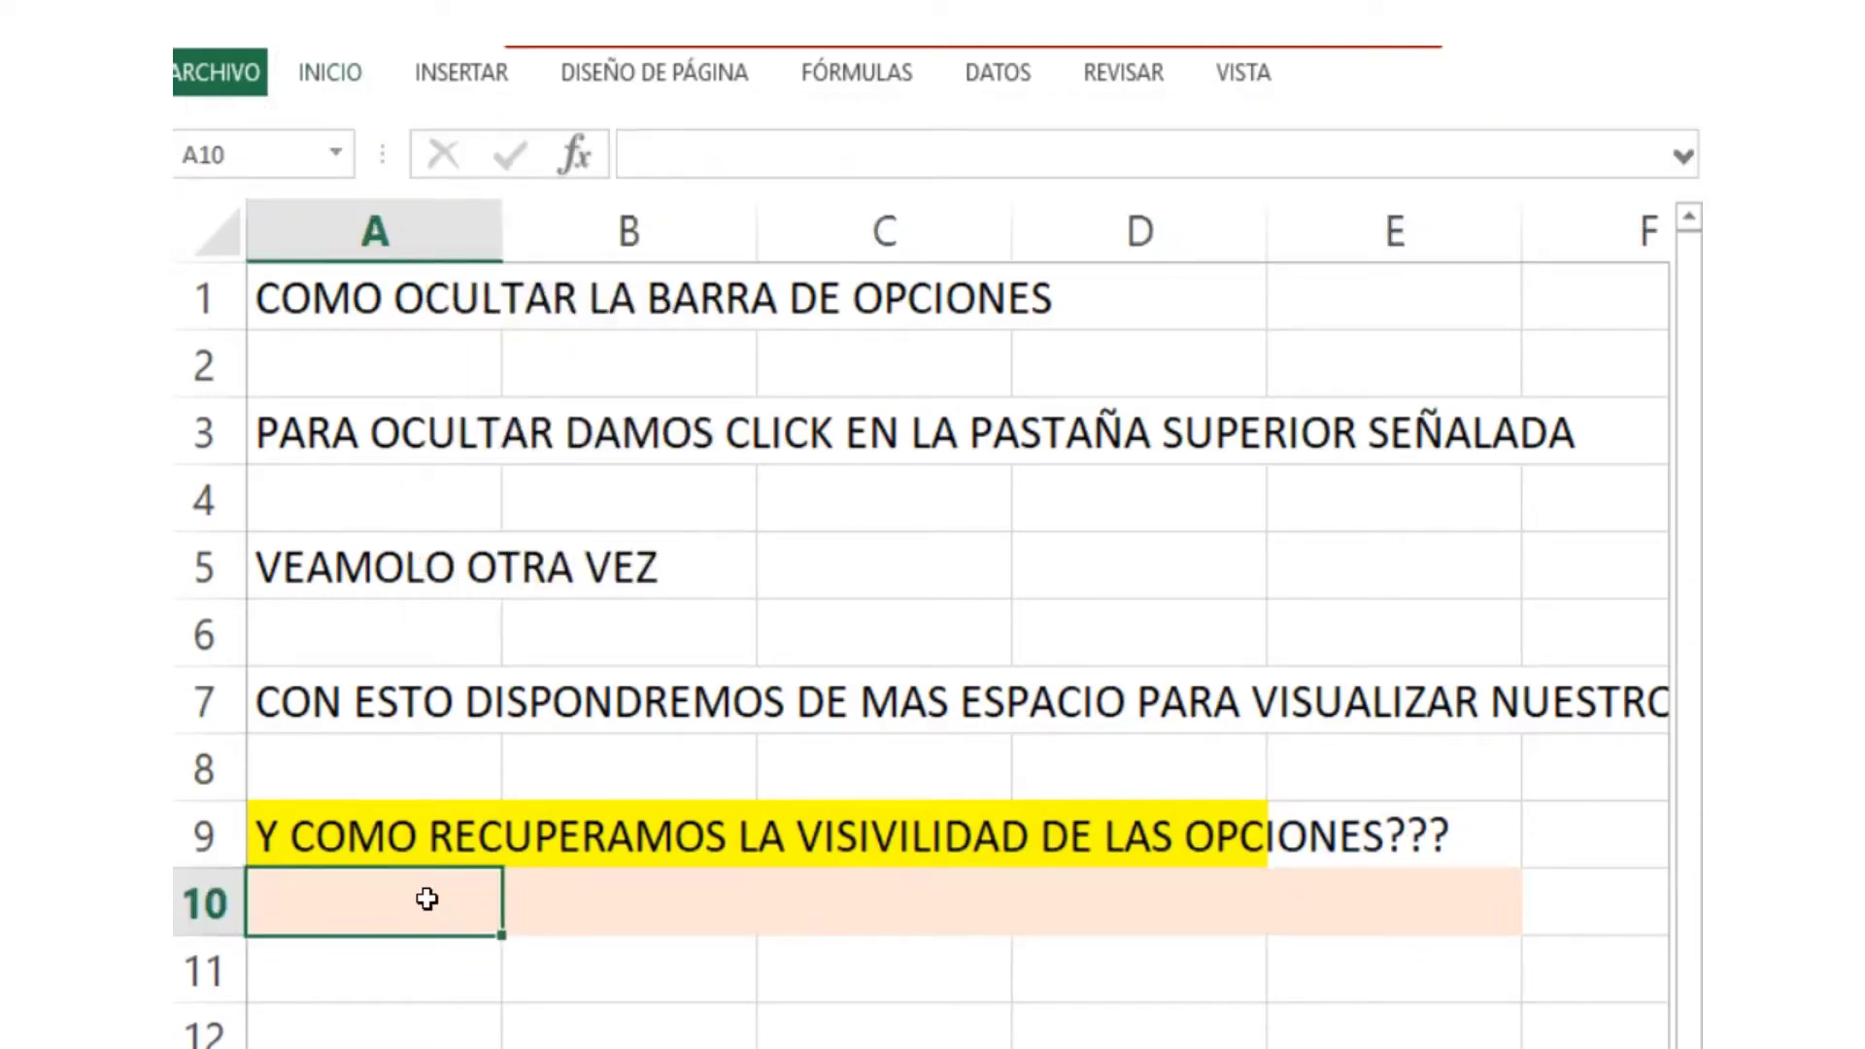
- Enter 'PARA ELLO HACEMOS CLICK DERECHO SOBRE LA BARRA Y BUSCAMOS' in A10, 'LA OPCION:' in A11, 'CONTRAER LA CINTA DE OPCIONES' in B11
type("PARA ELLO")
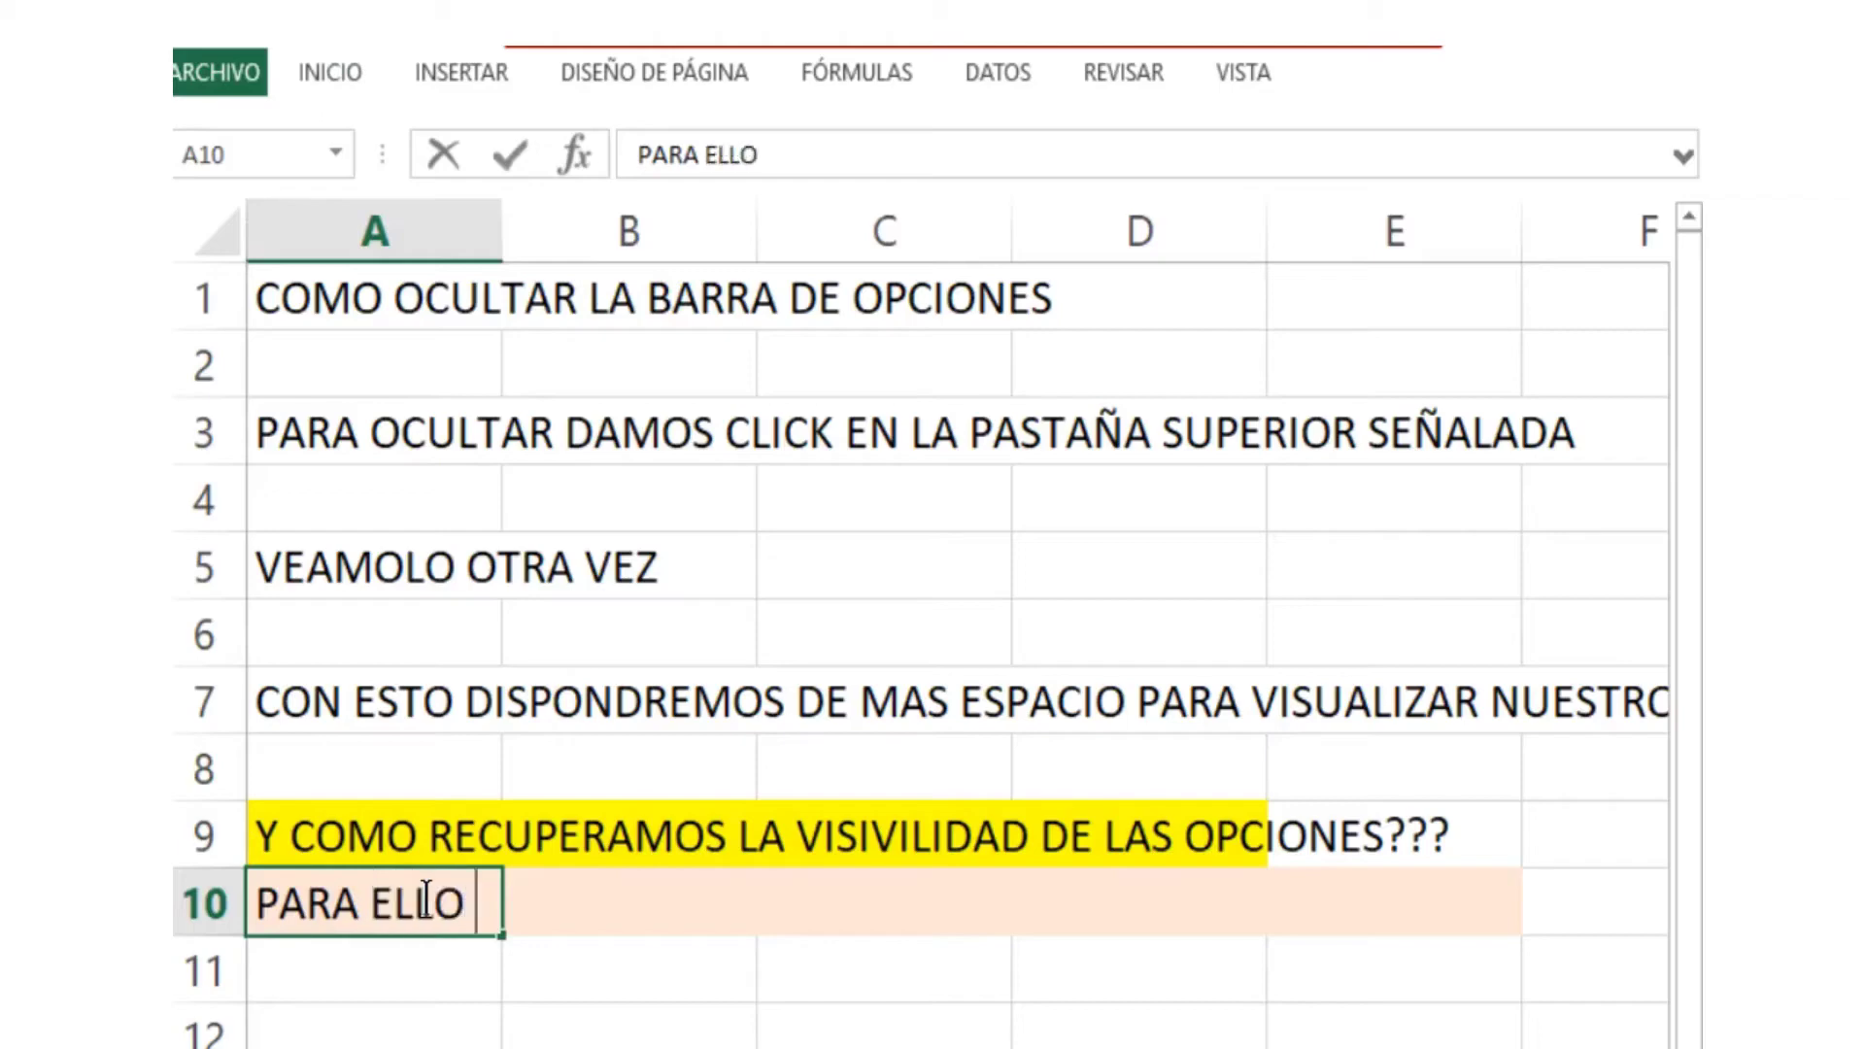
type(" HACEMOS CL")
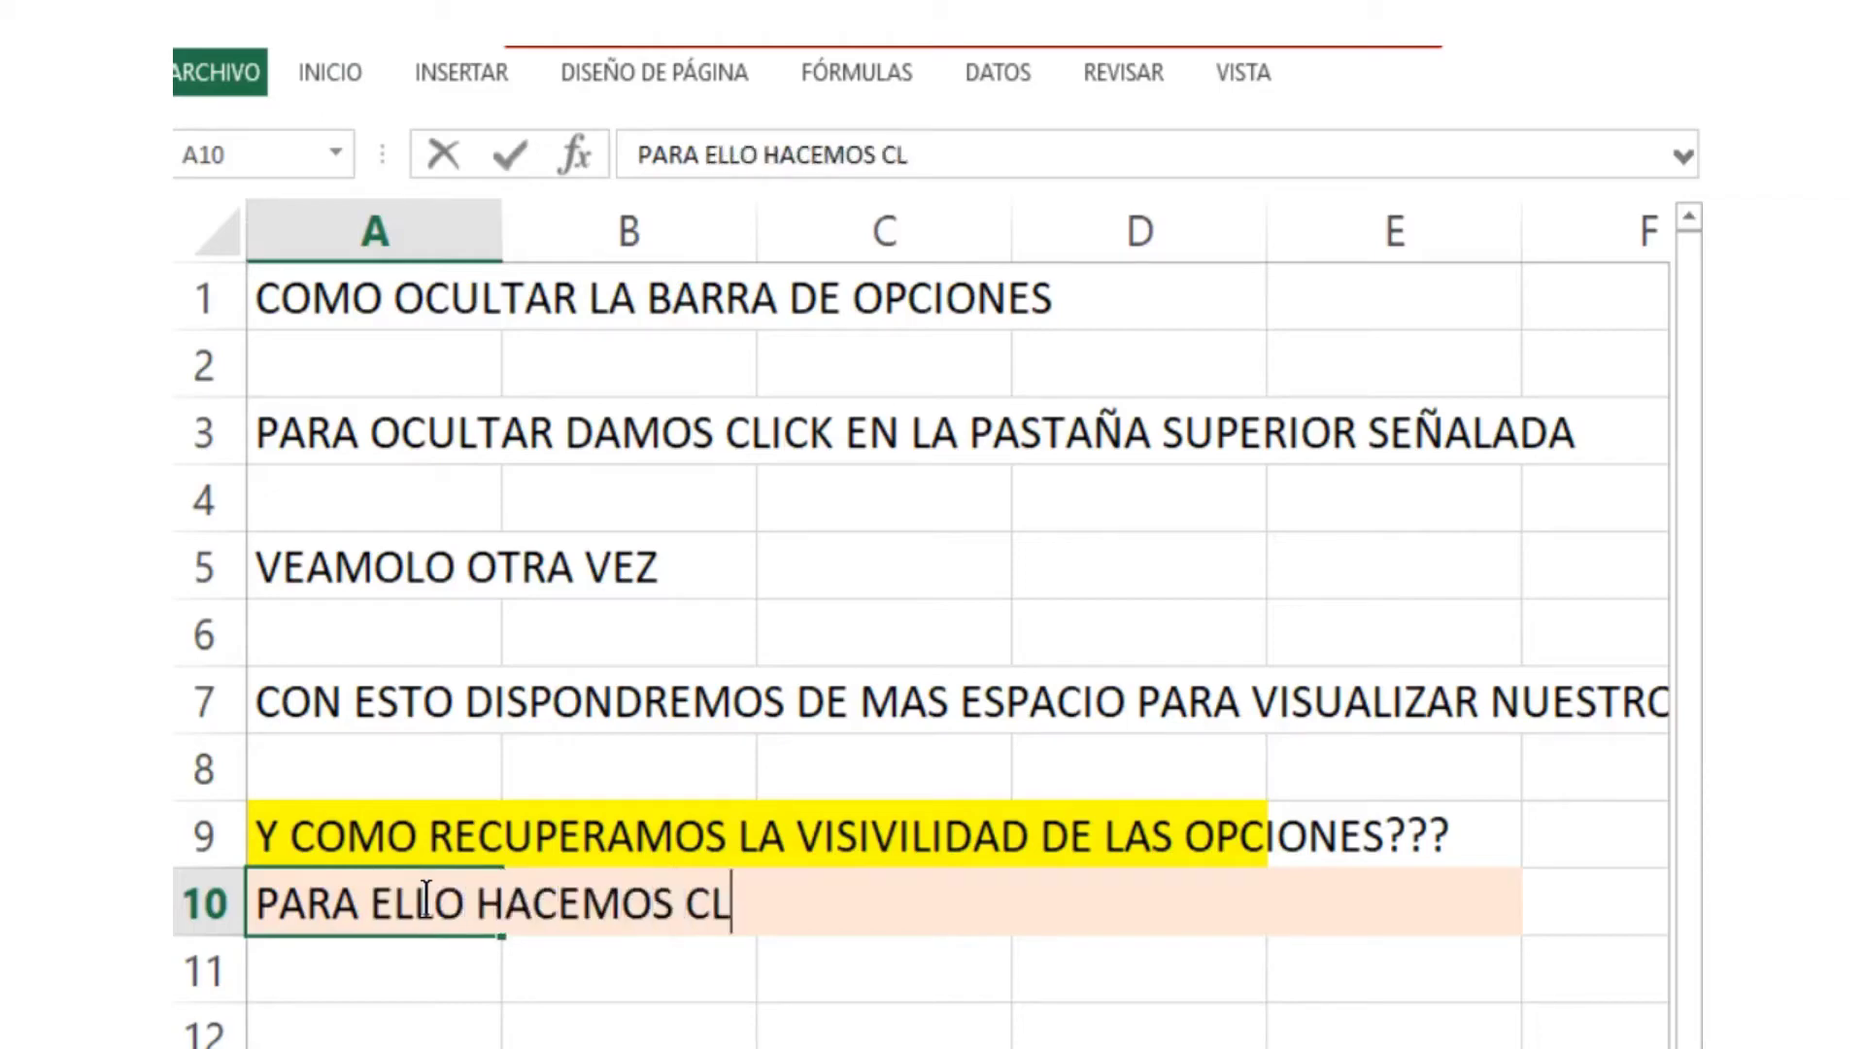
type("ICK DERECHO")
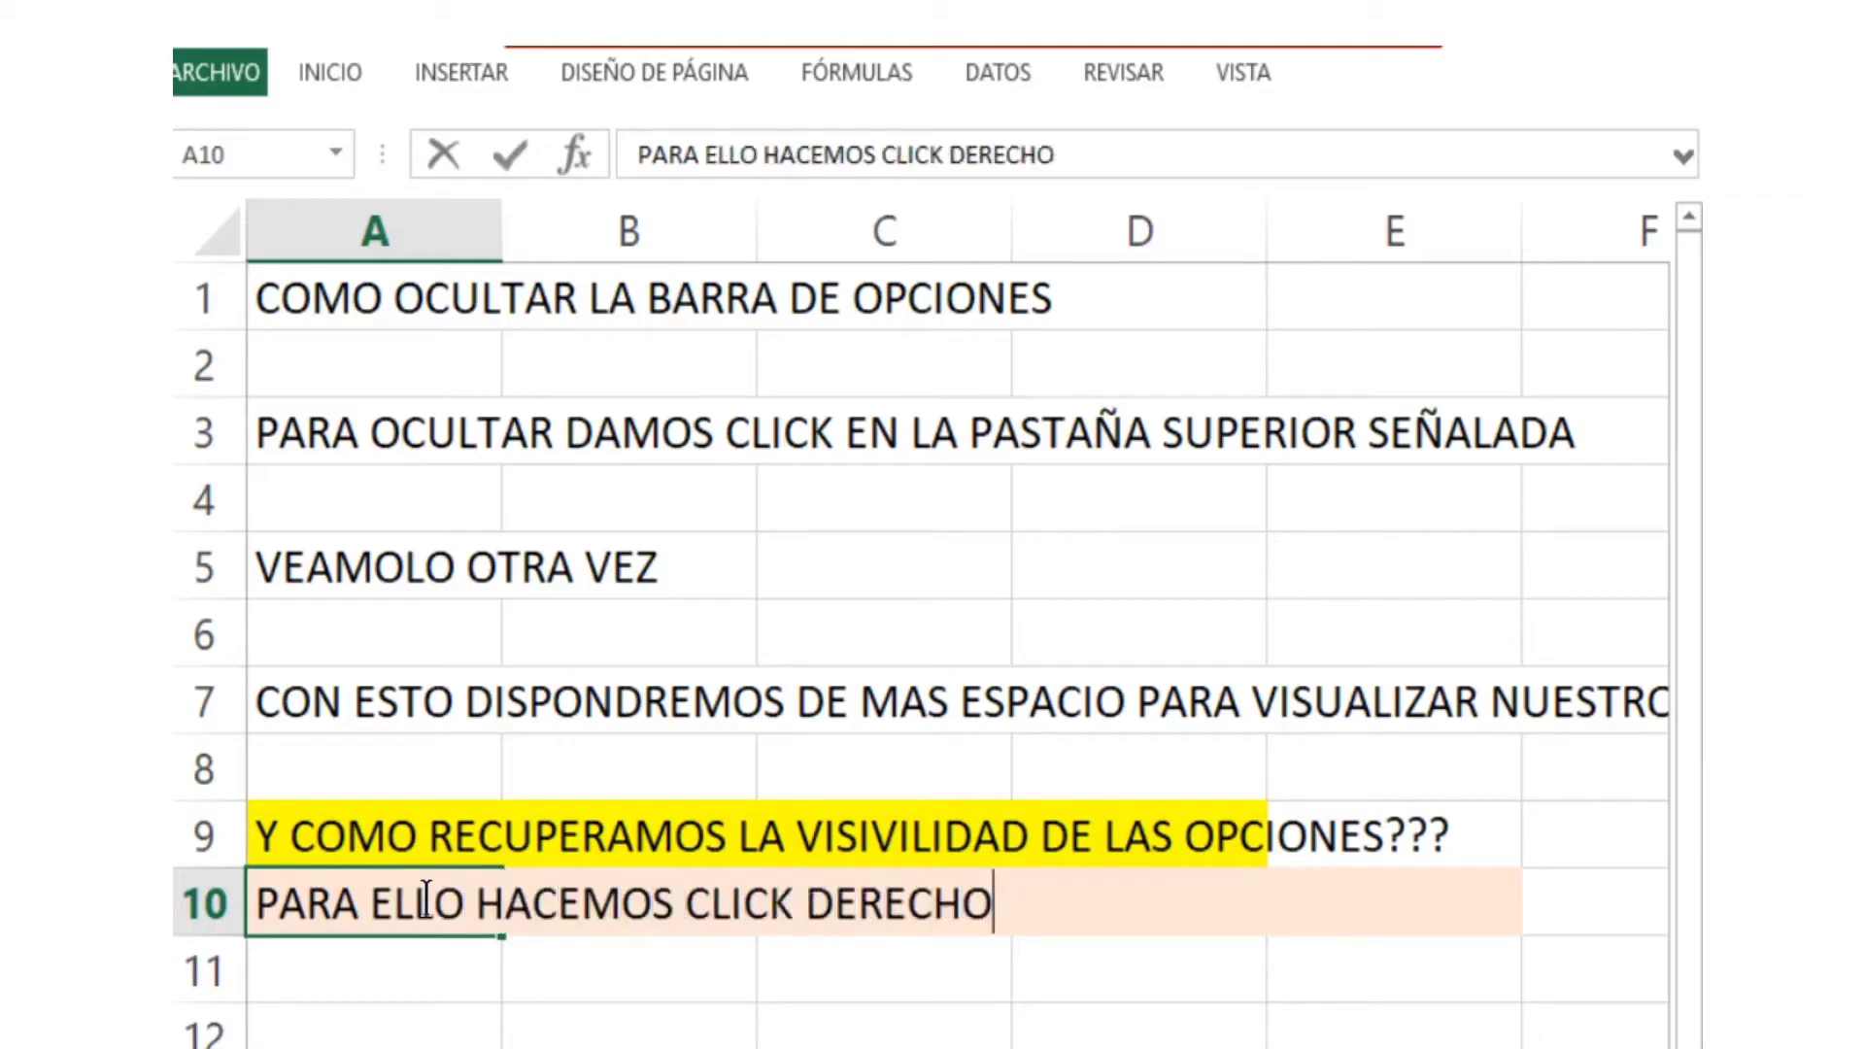
type(" SOBRE LA BAR")
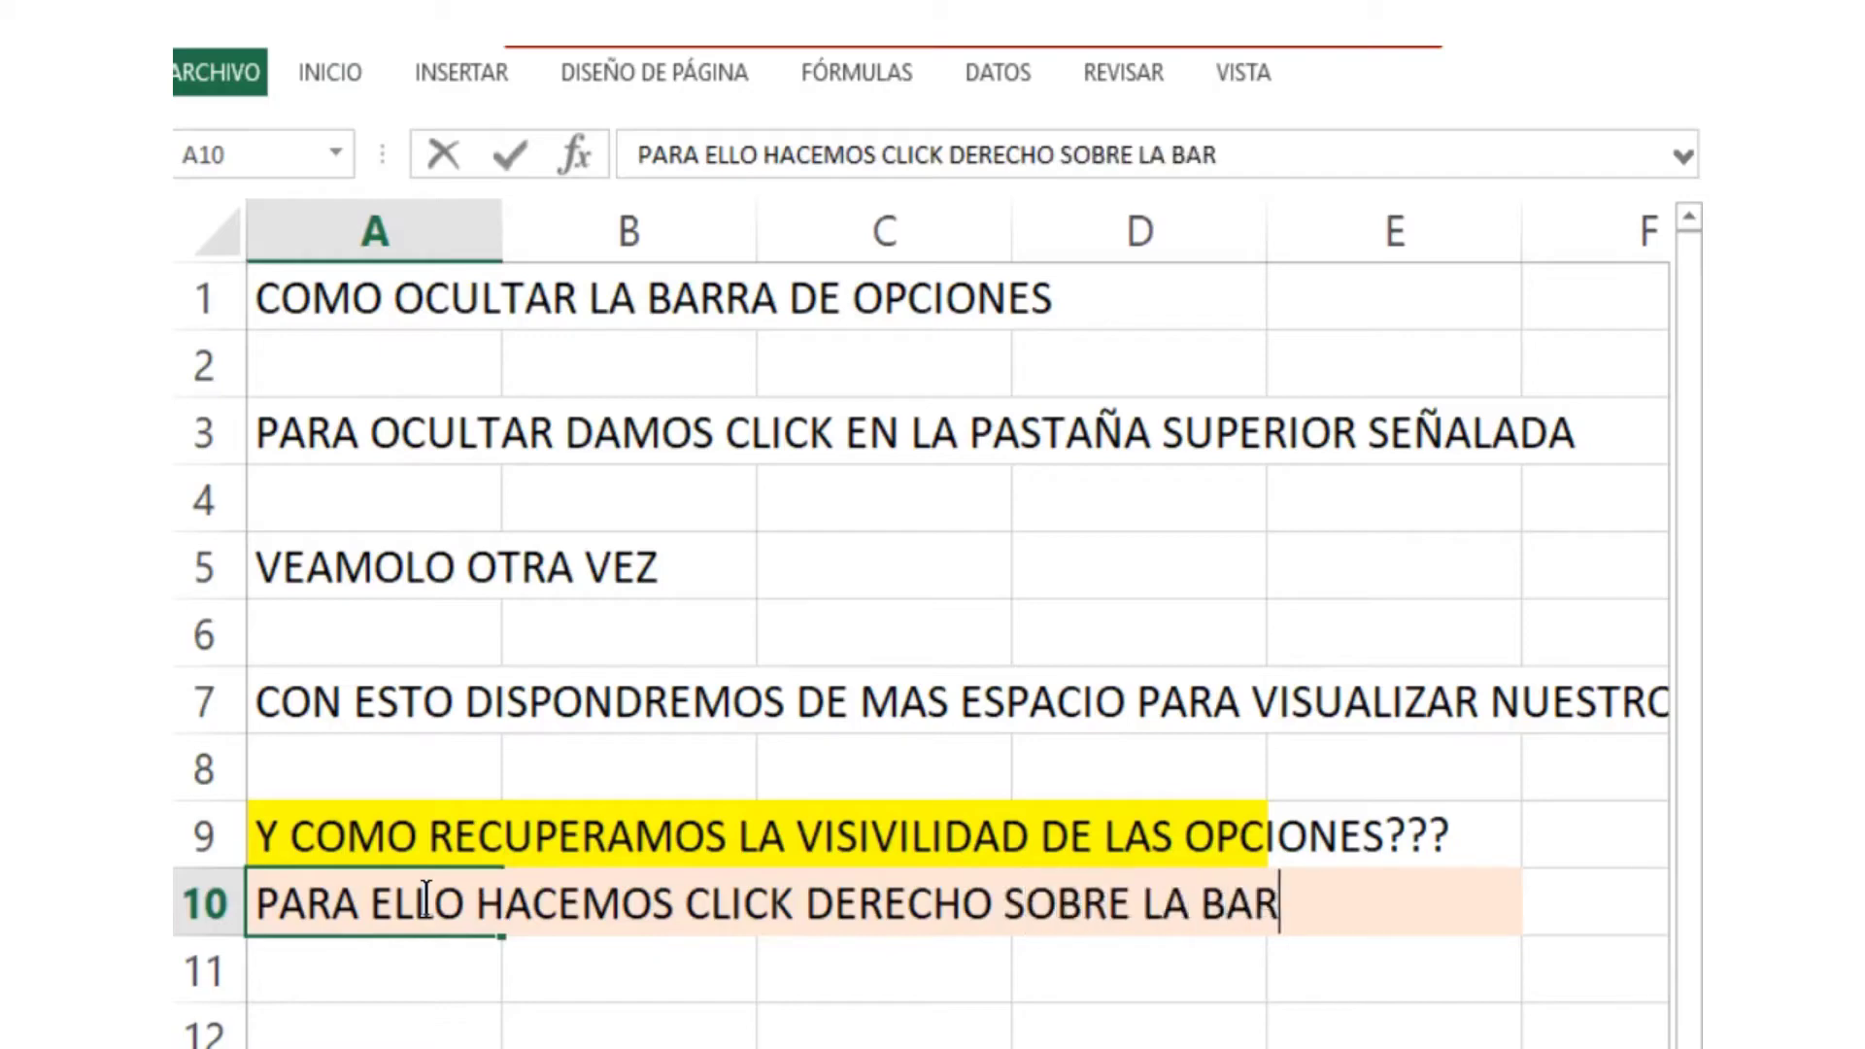
type("RA Y ")
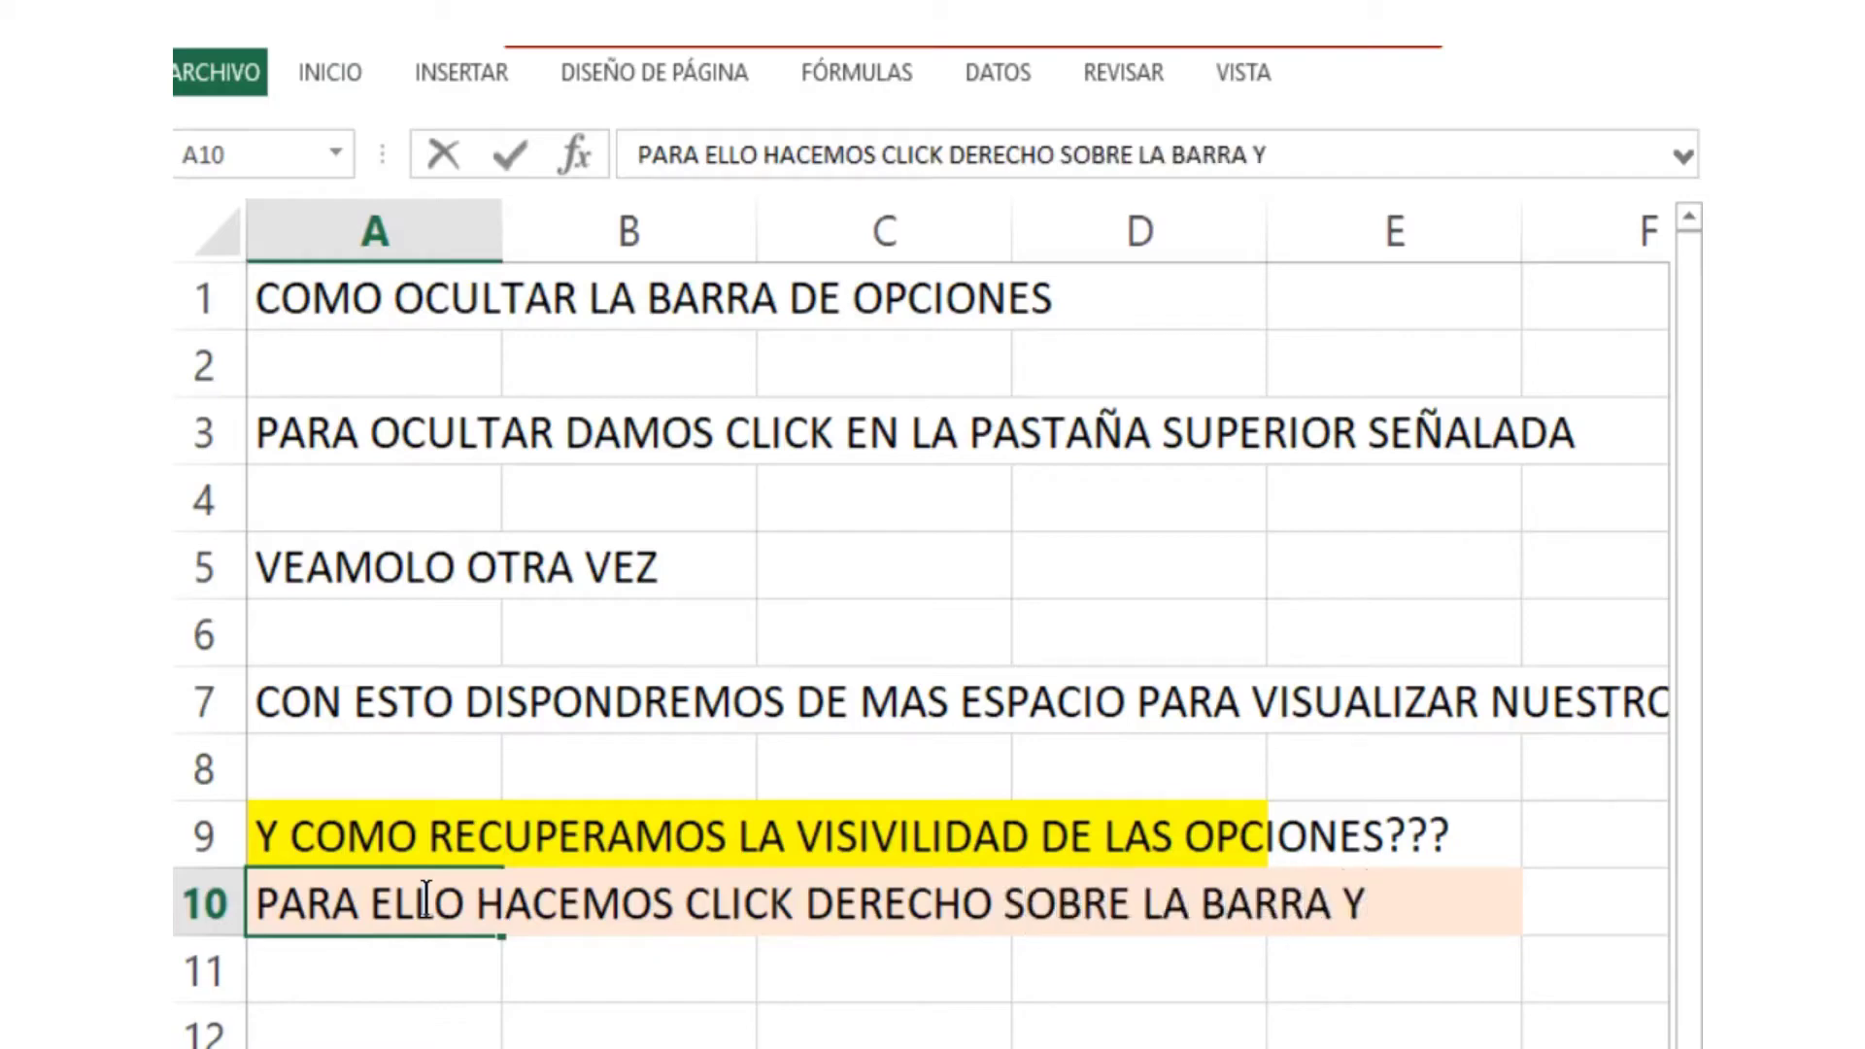
type("BUSCAMOS")
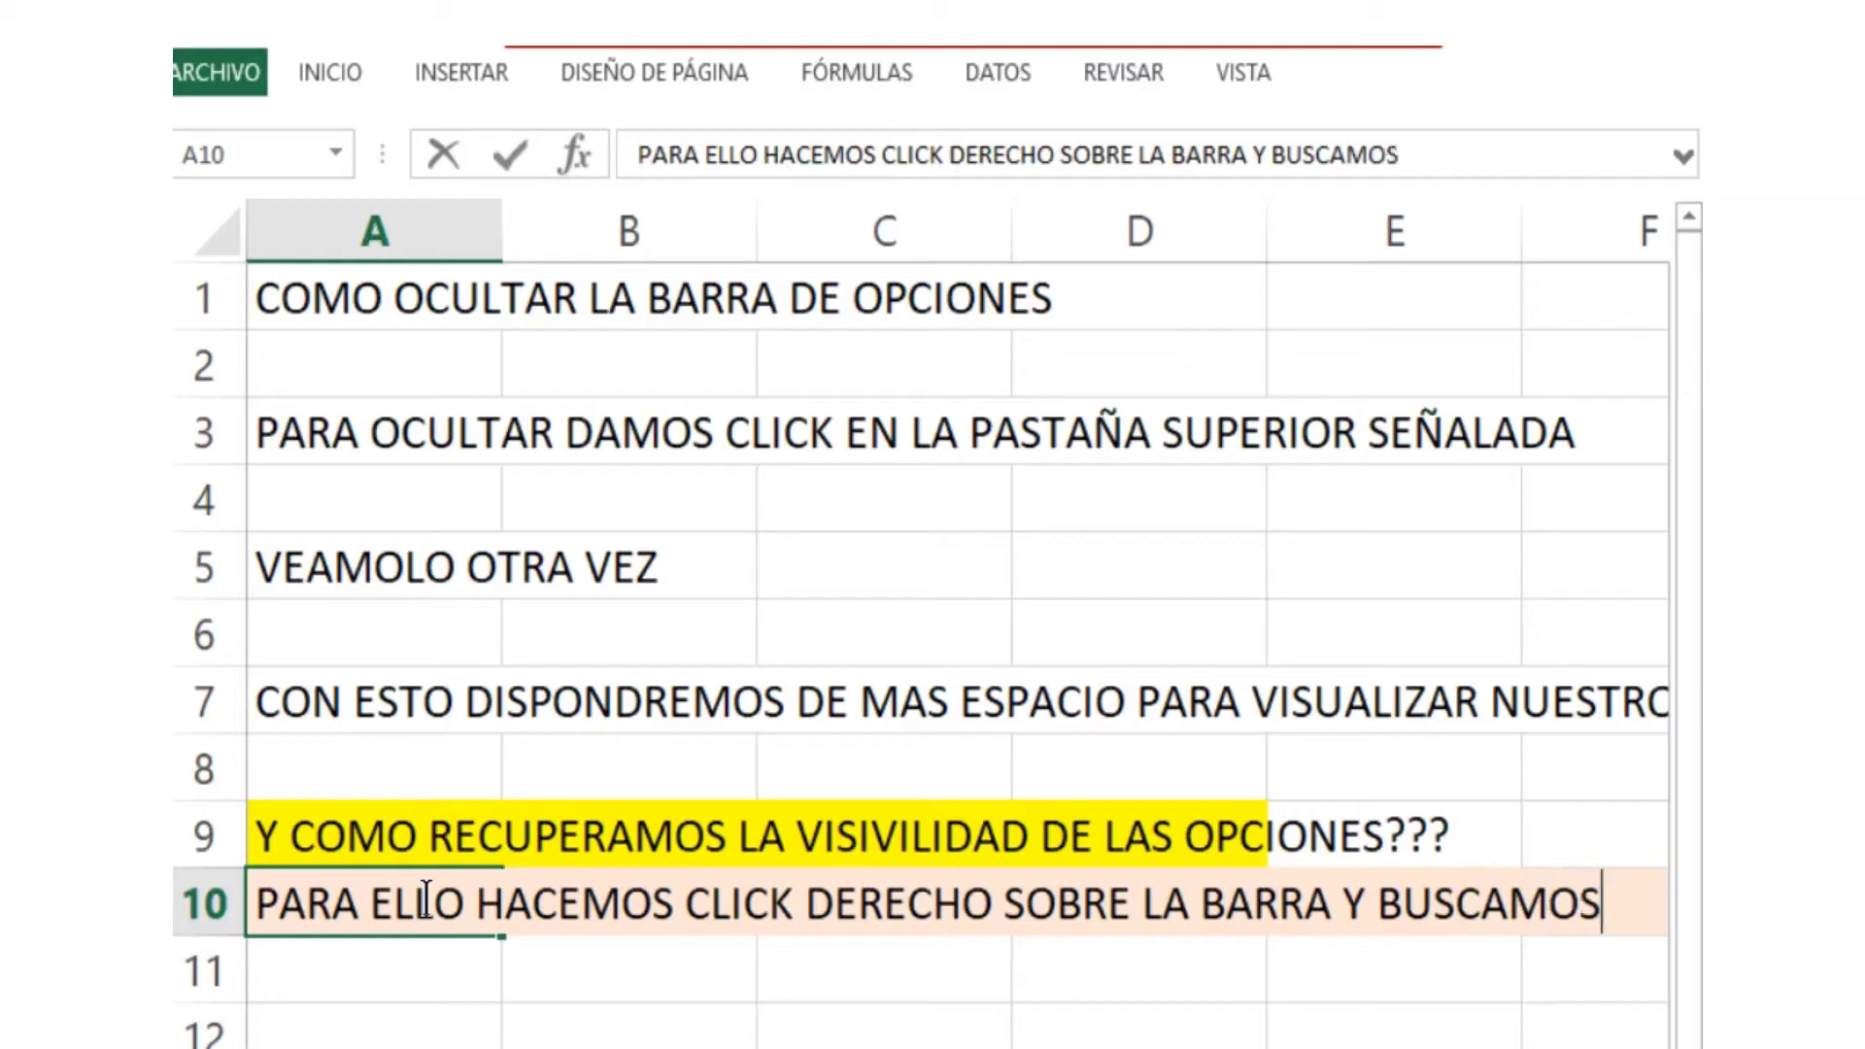
key("Return")
type("LA")
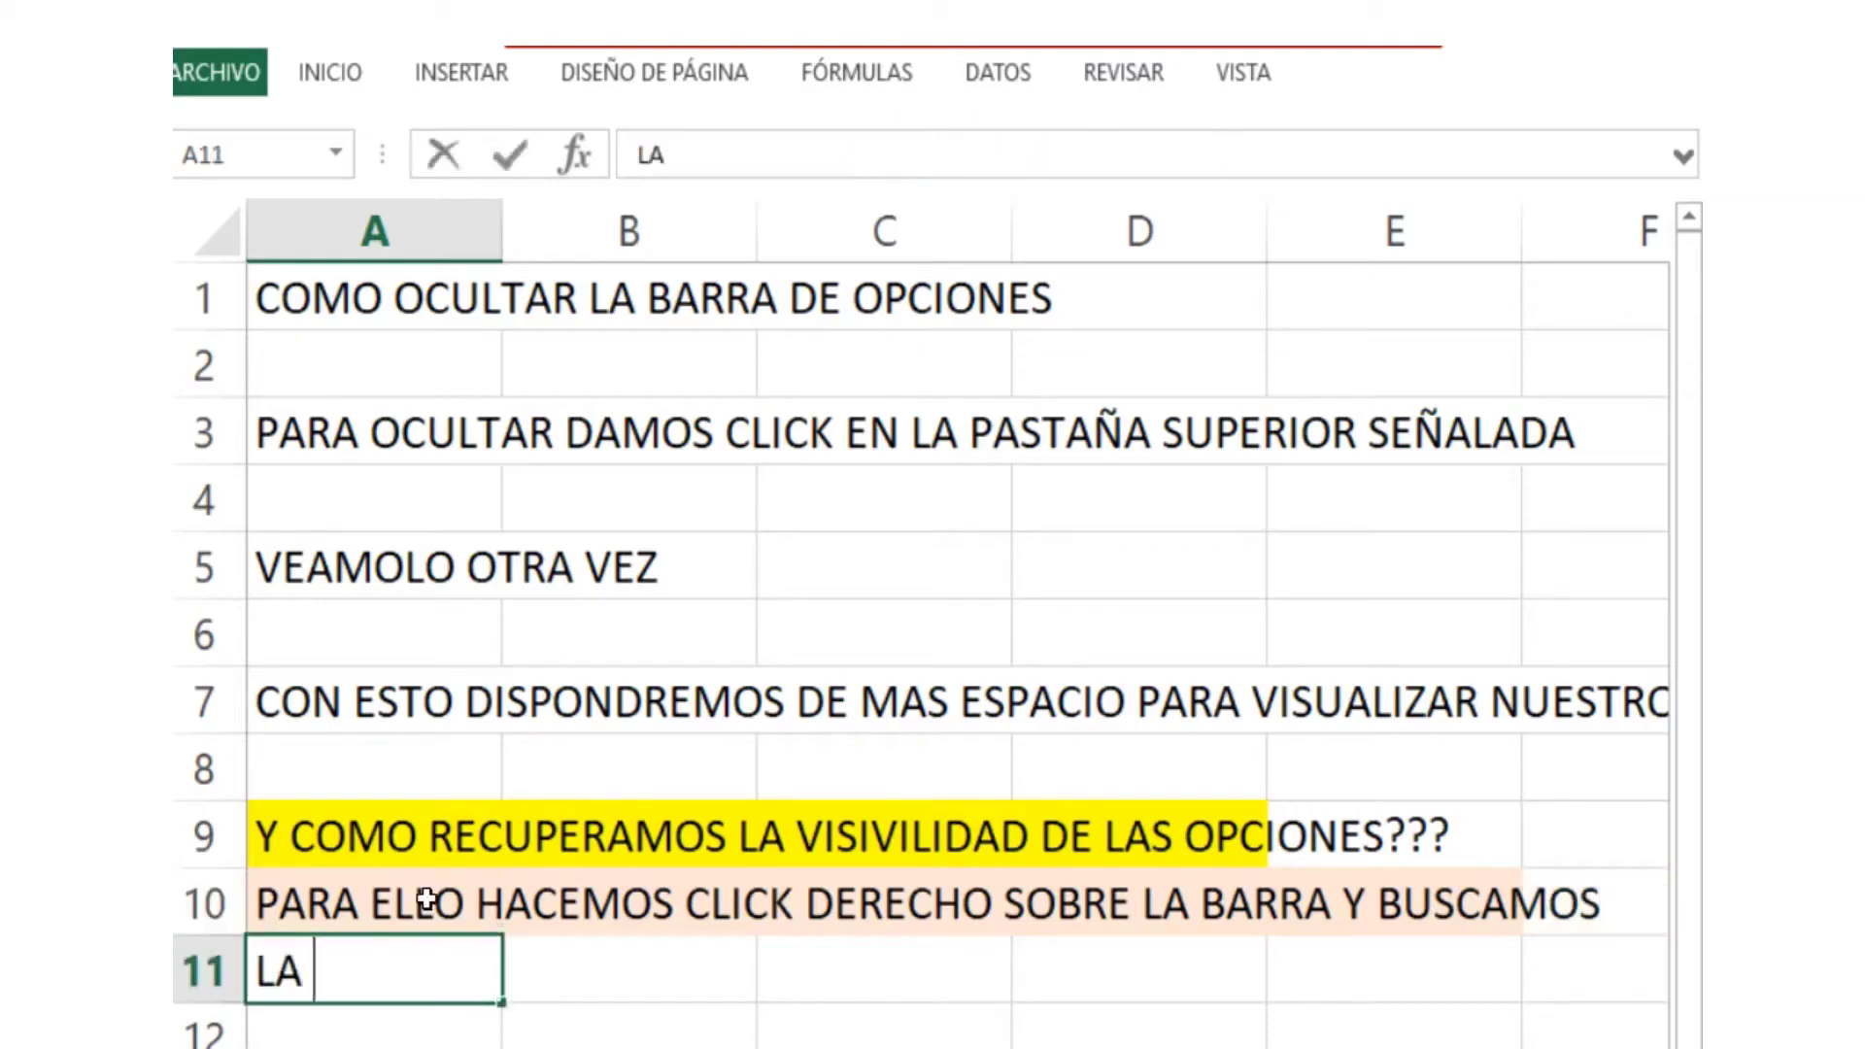
type(" OPCION:")
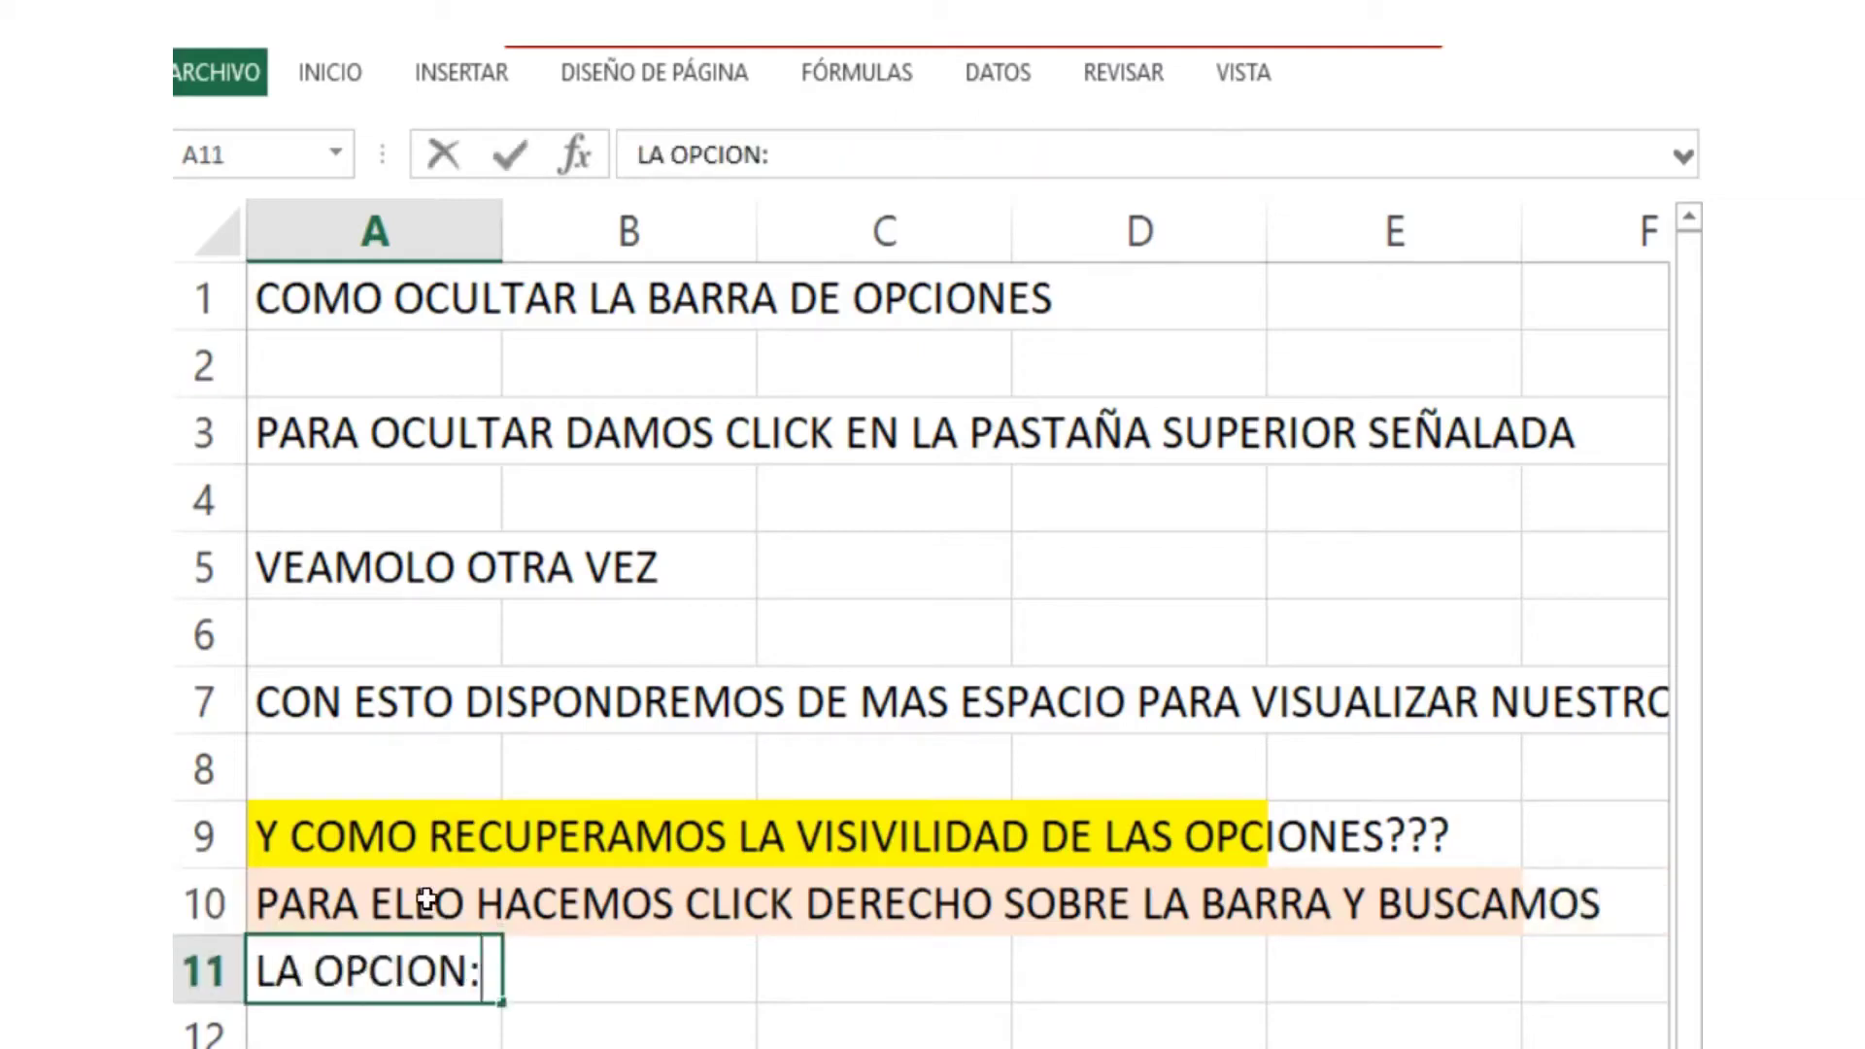
left_click(738, 996)
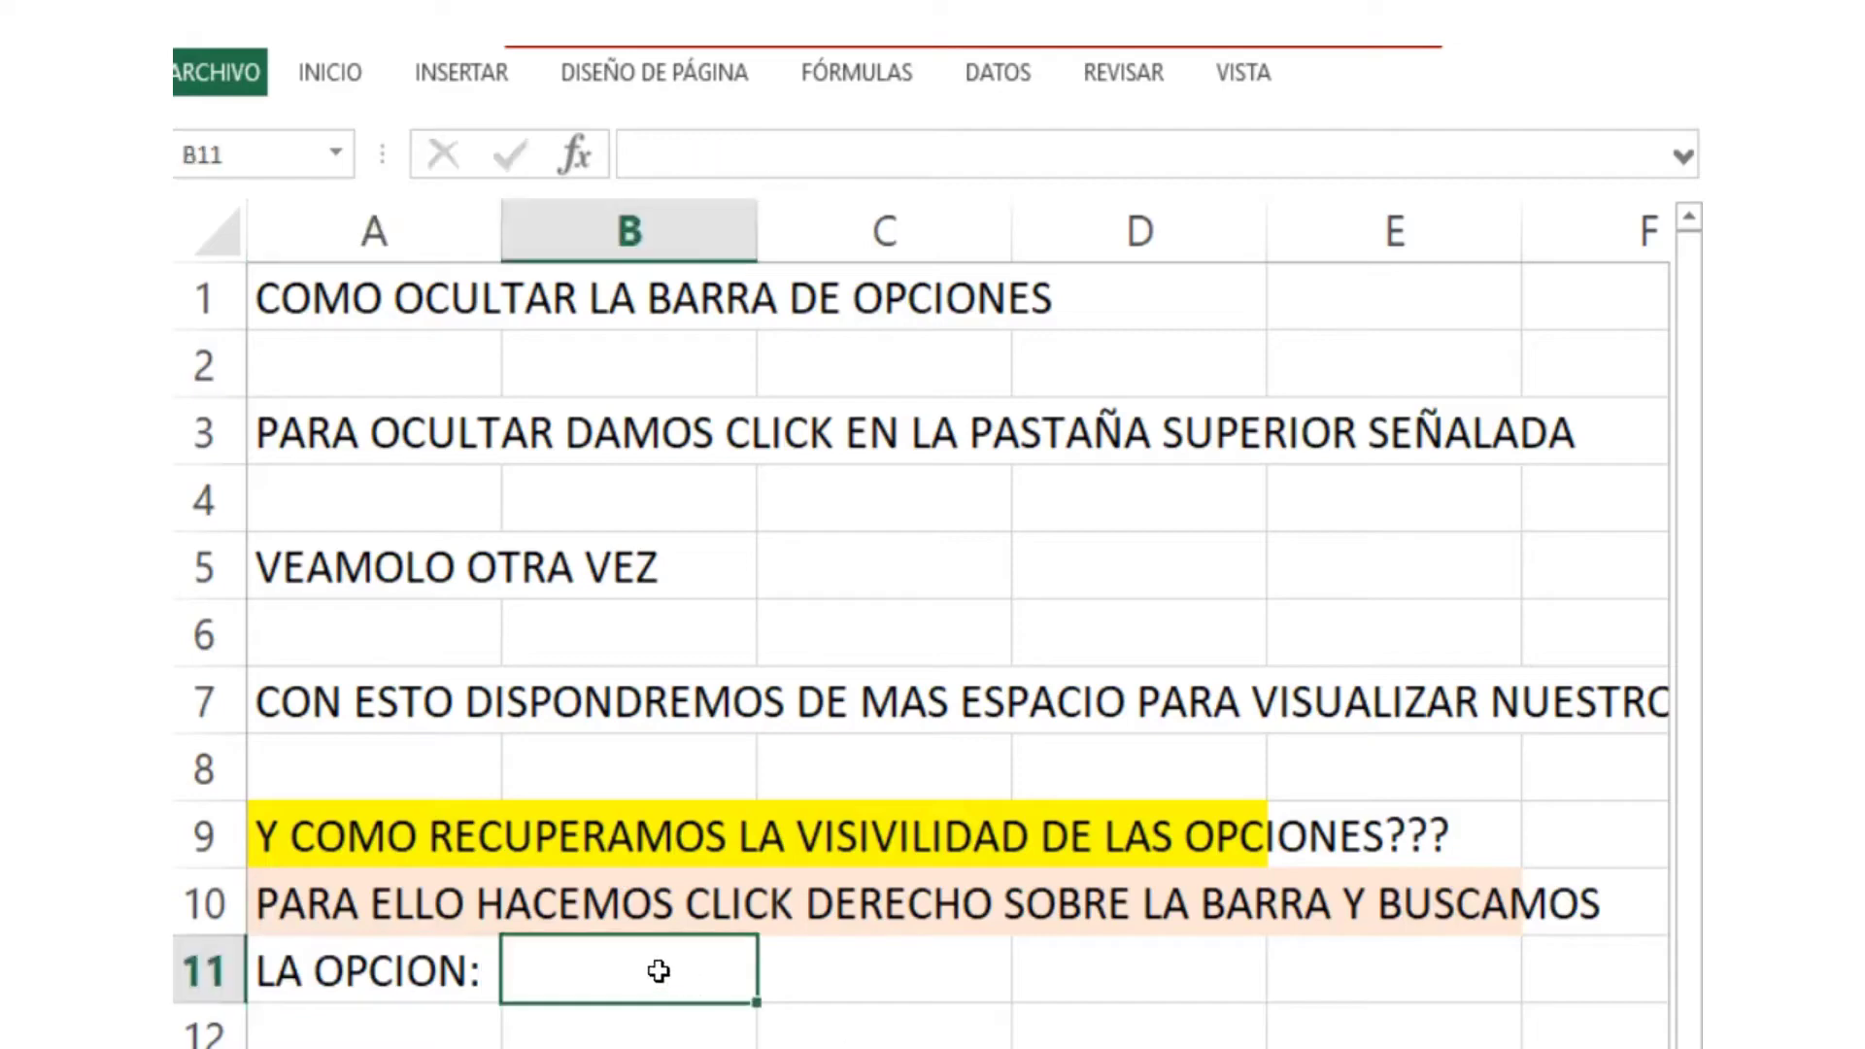
type("CONTRAER")
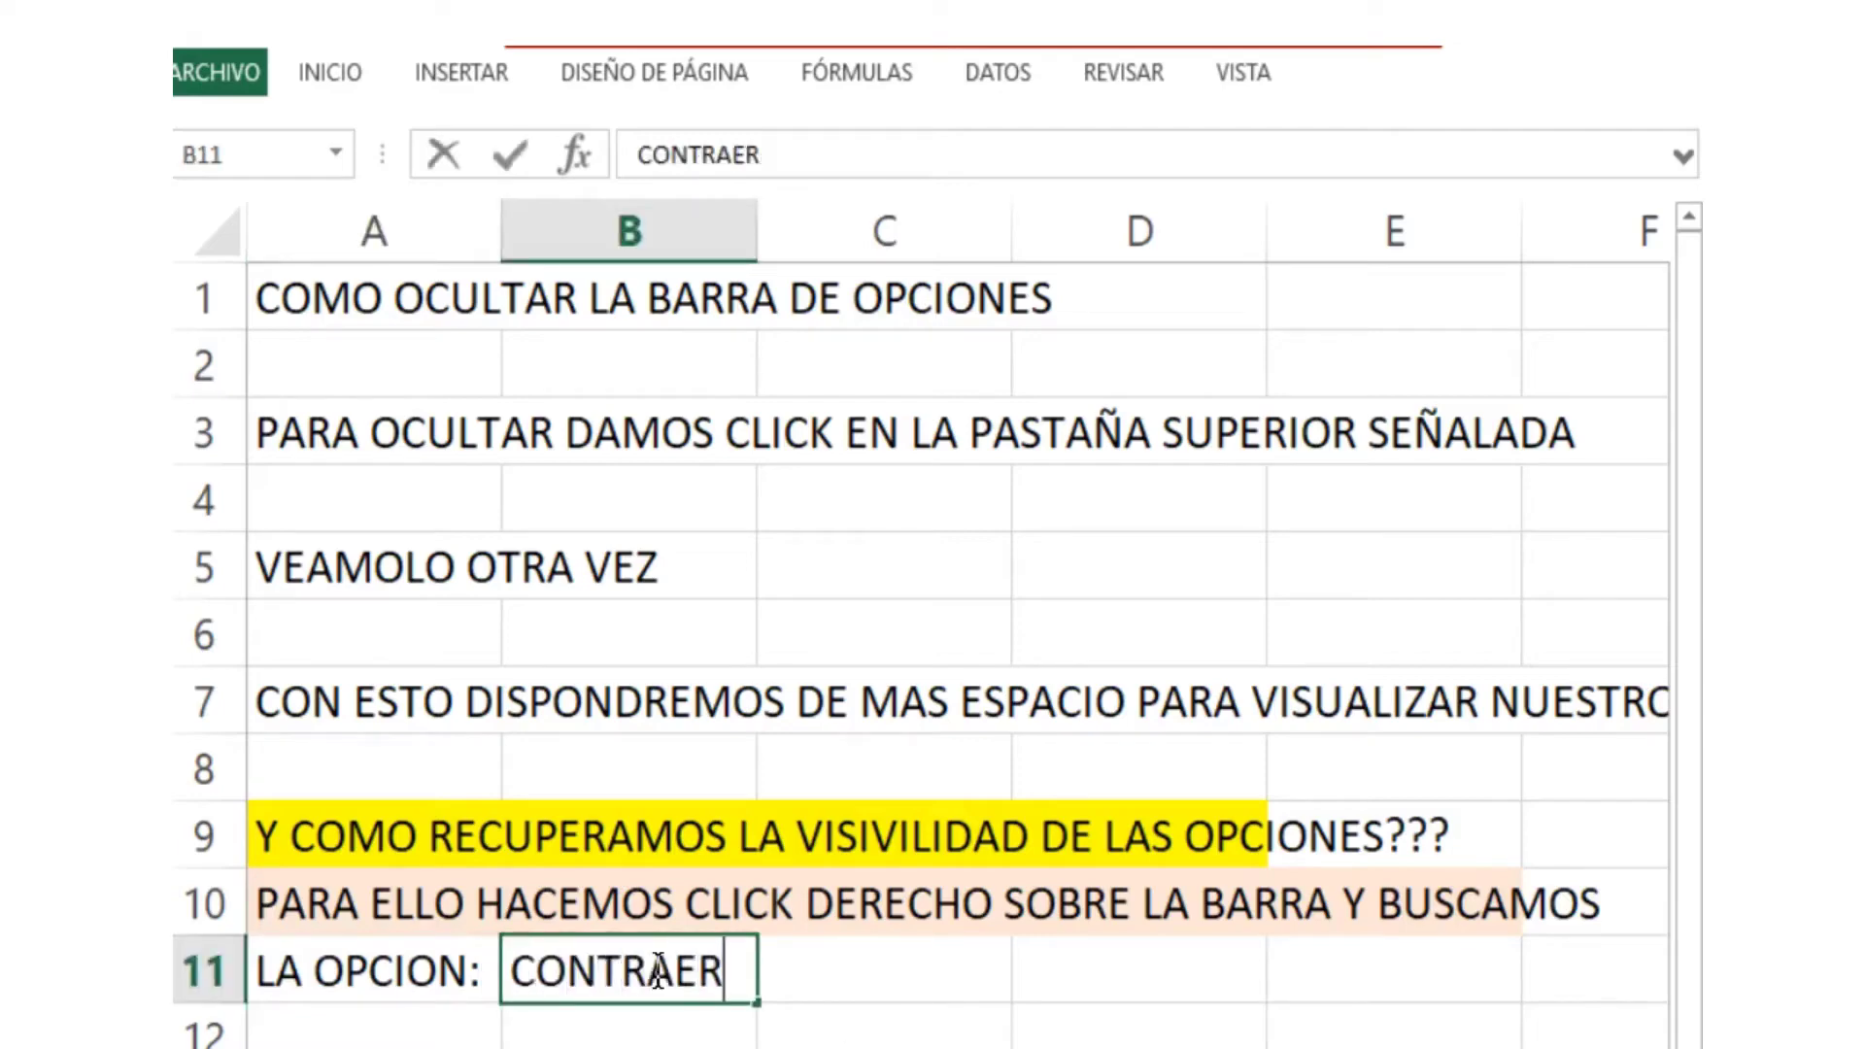
type(" LA CINTA DE ")
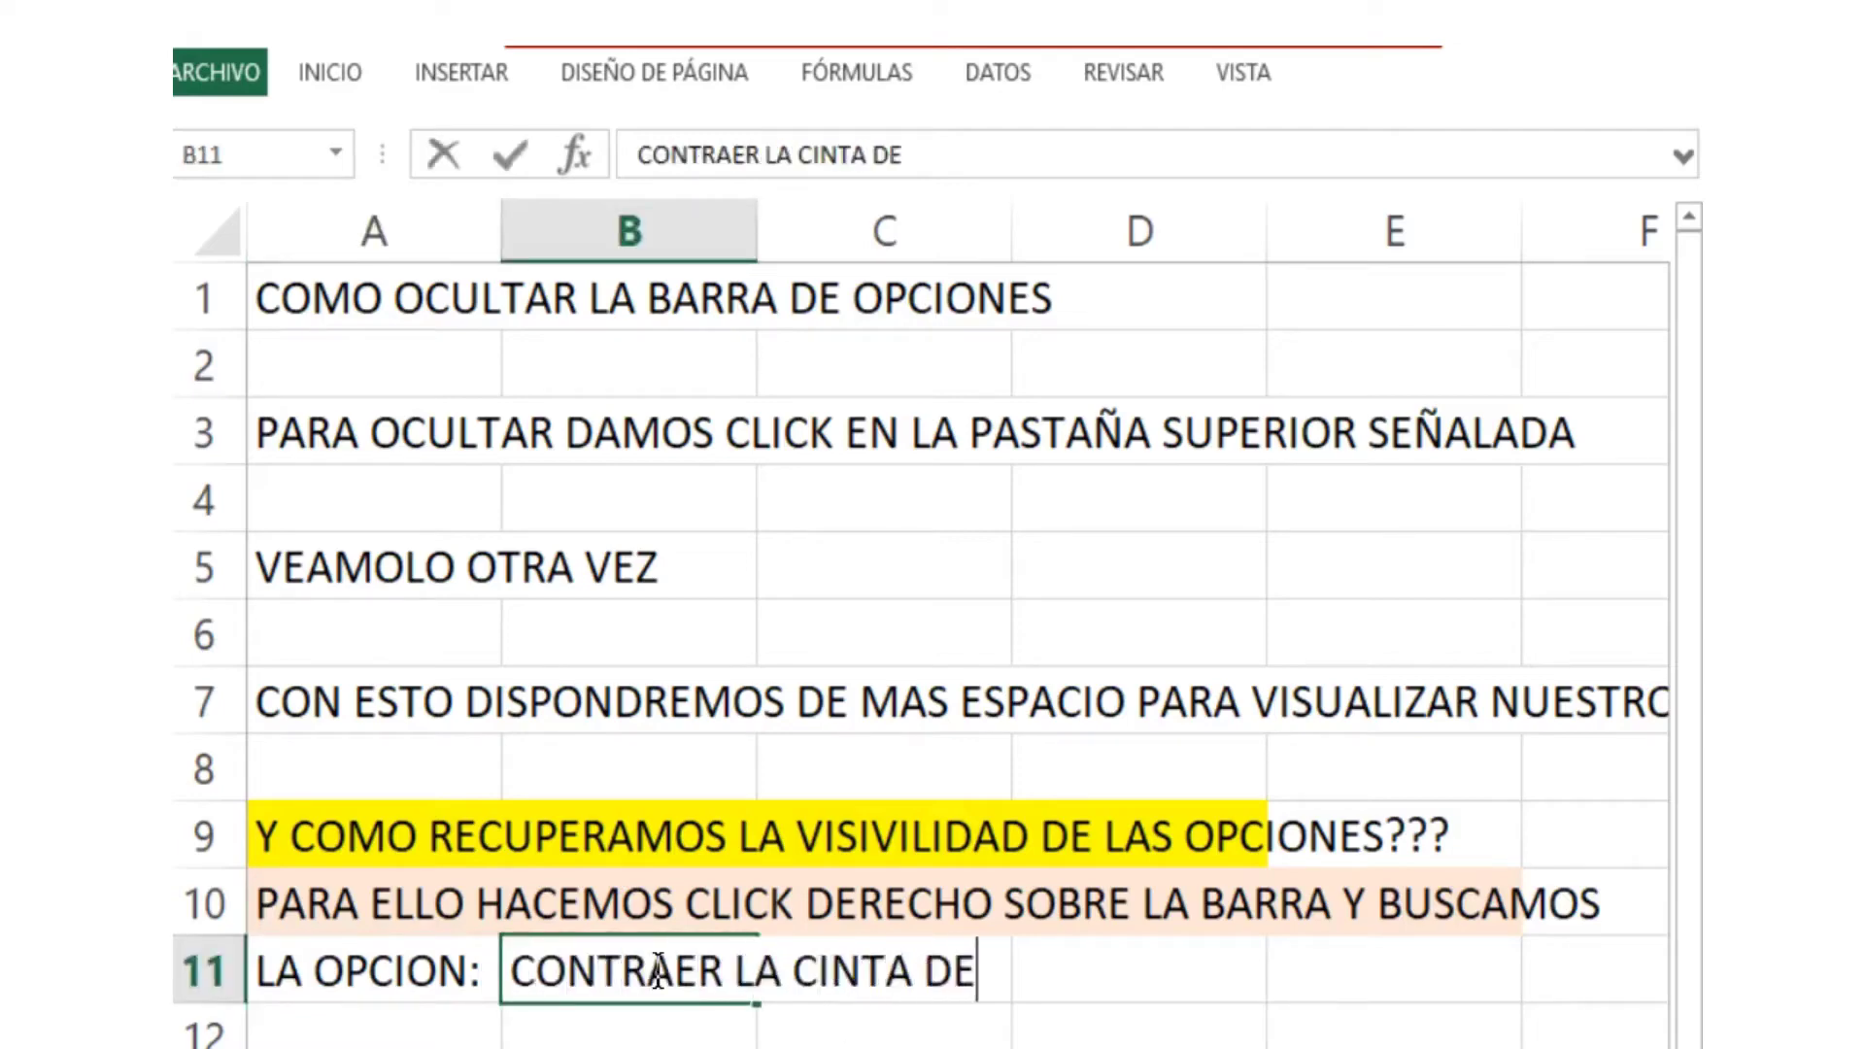
type("P")
key("BackSpace")
type("O")
type("PCIONES")
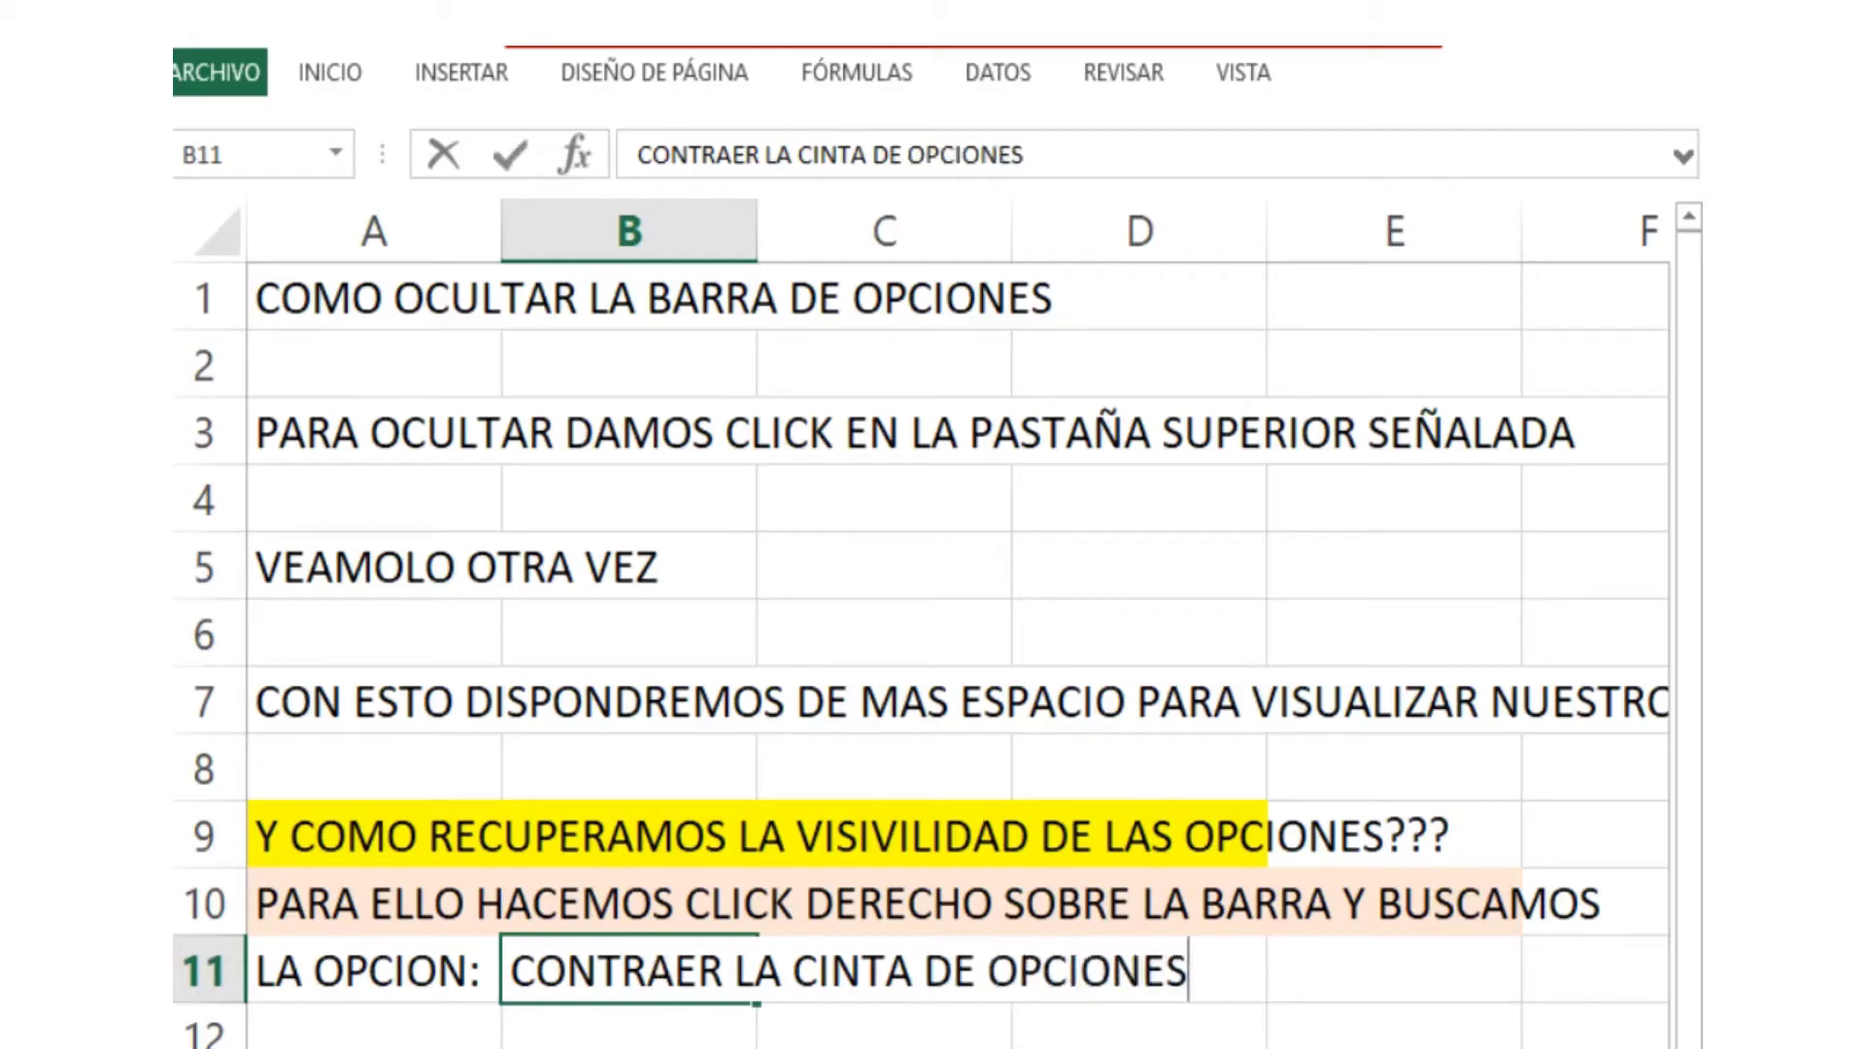
left_click(918, 835)
- Uncheck 'Contraer la cinta de opciones' from the ribbon's right-click menu to keep it expanded
left_click(1026, 775)
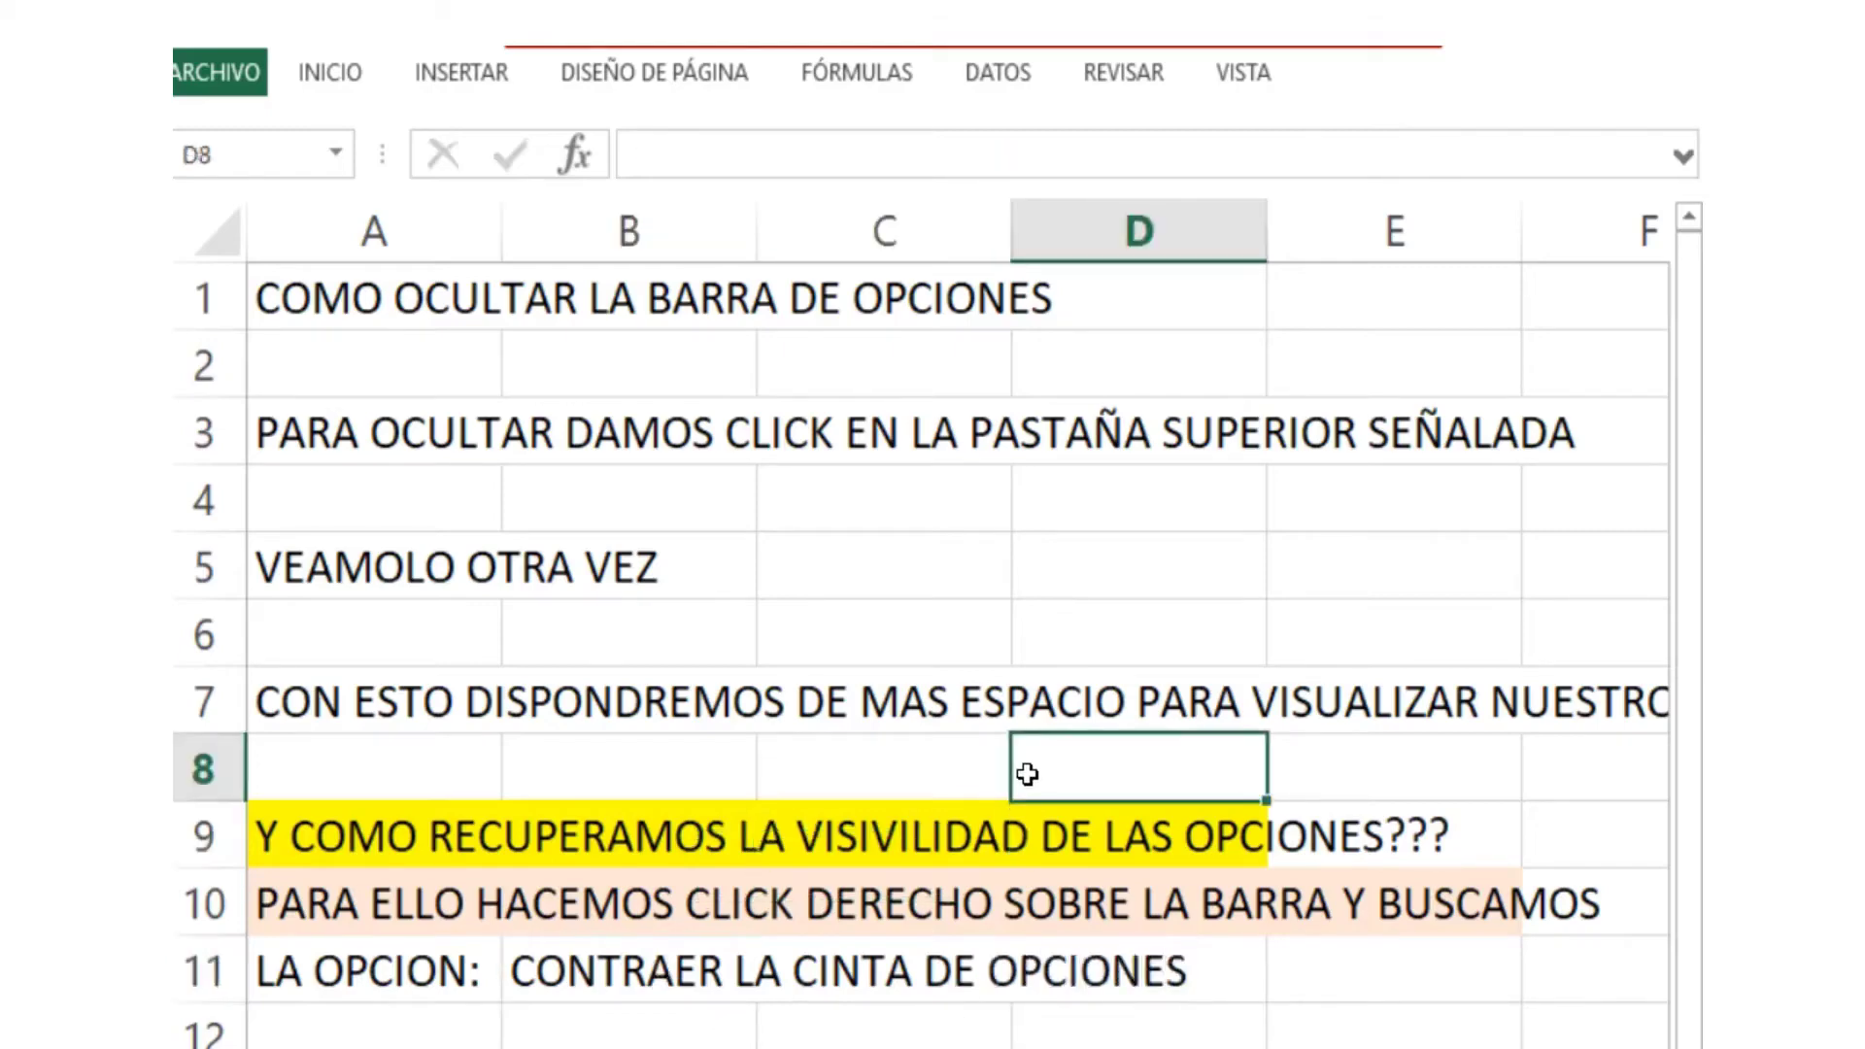
right_click(939, 73)
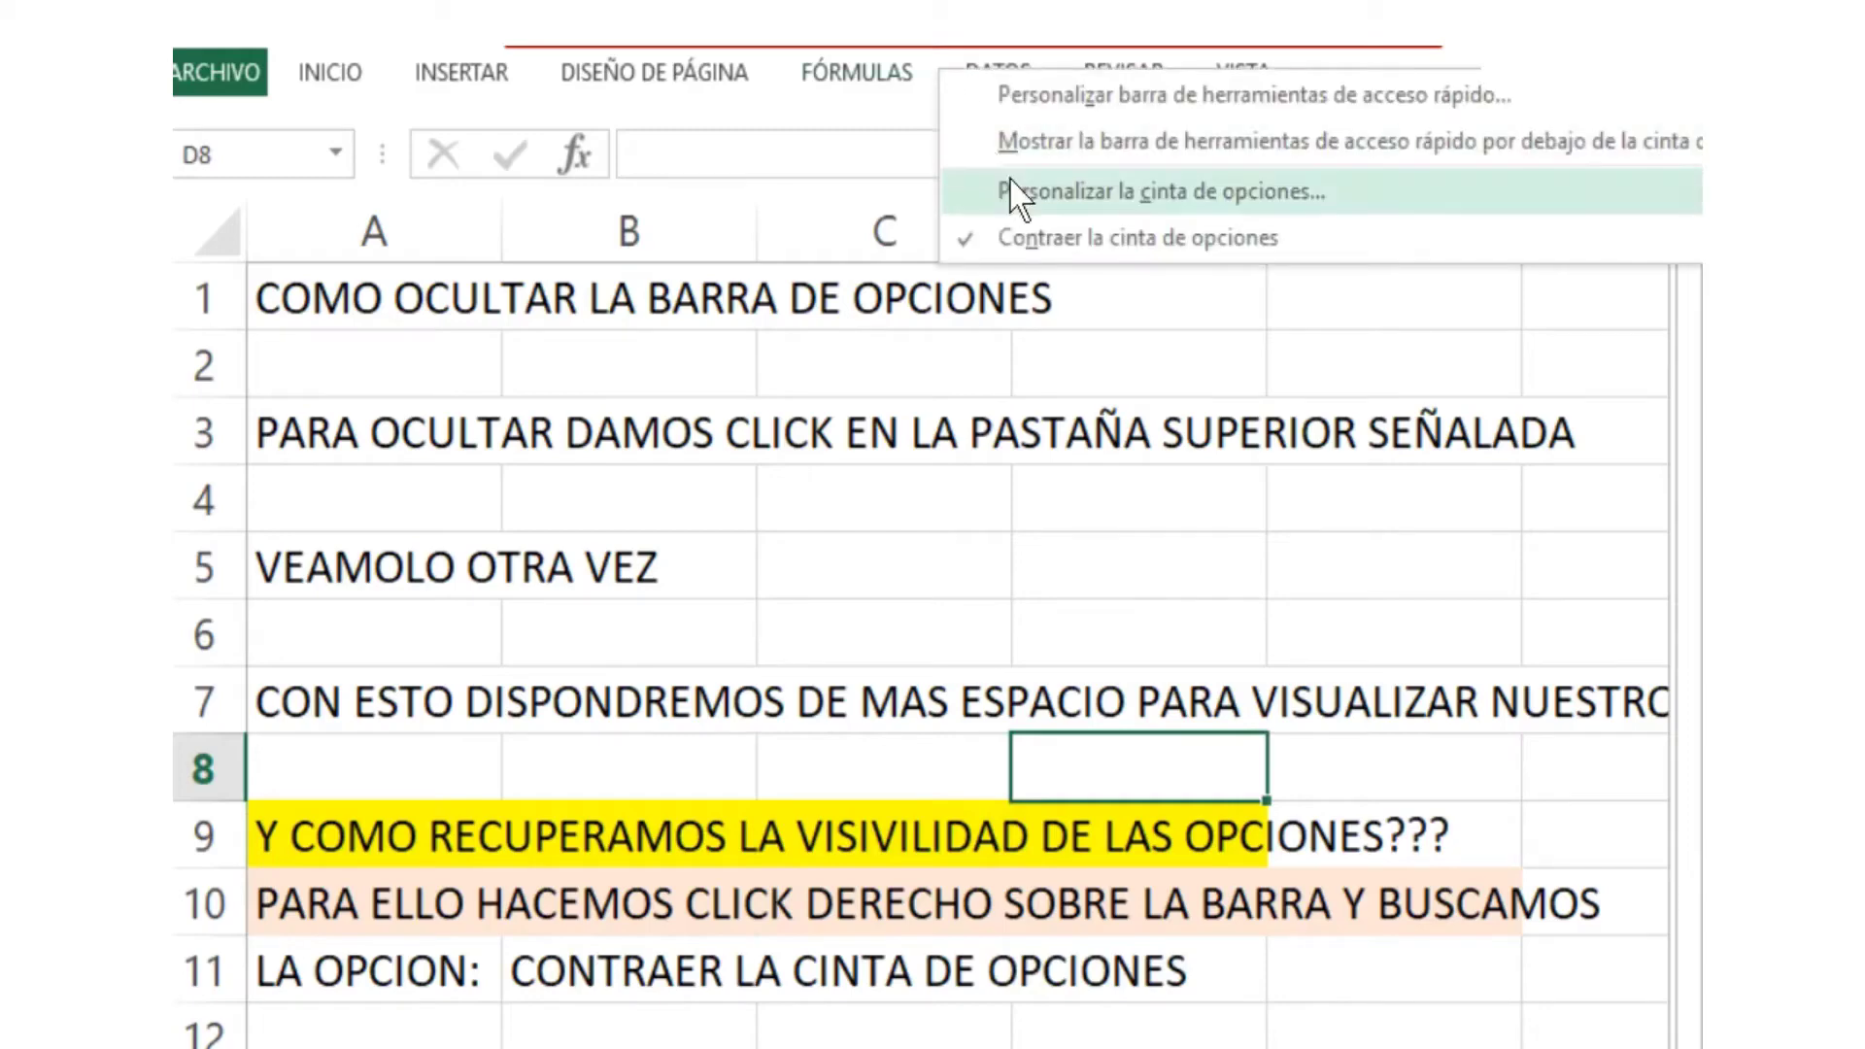
left_click(1330, 260)
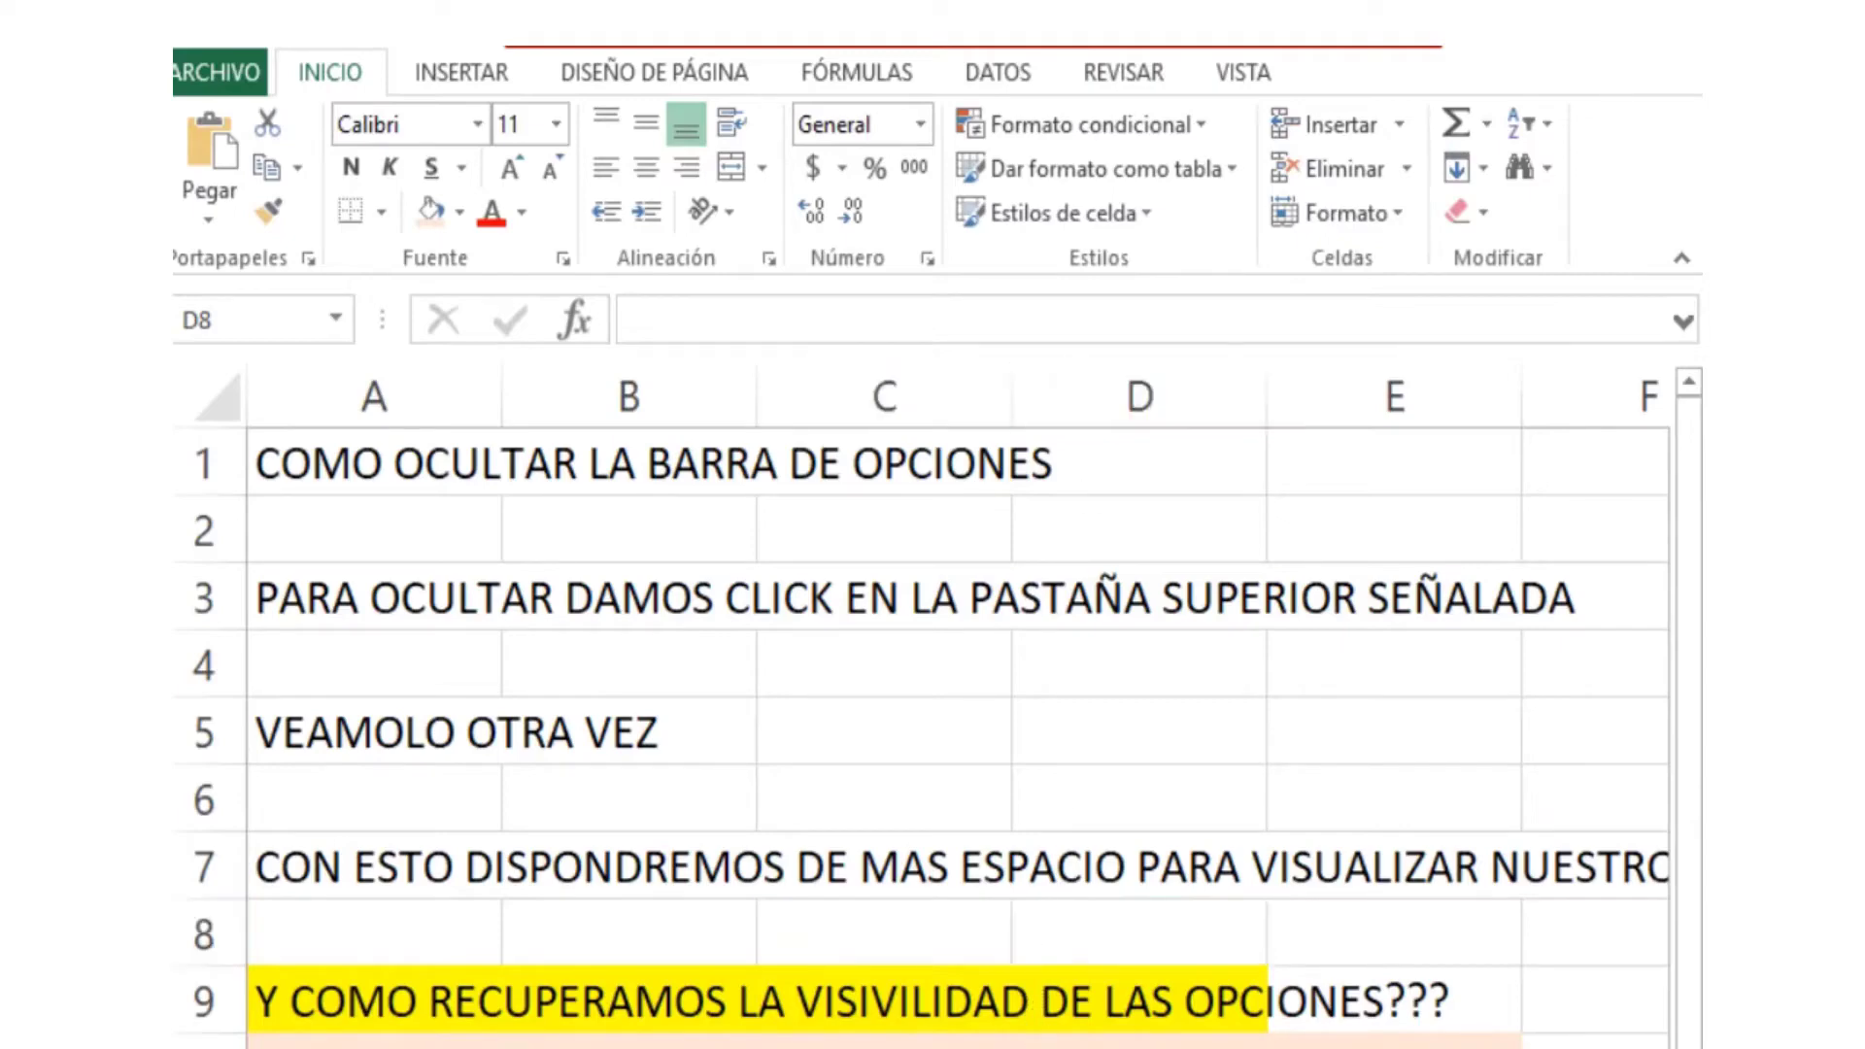
- Fill cells A5 and B5 with peach
left_click_drag(673, 736, 394, 744)
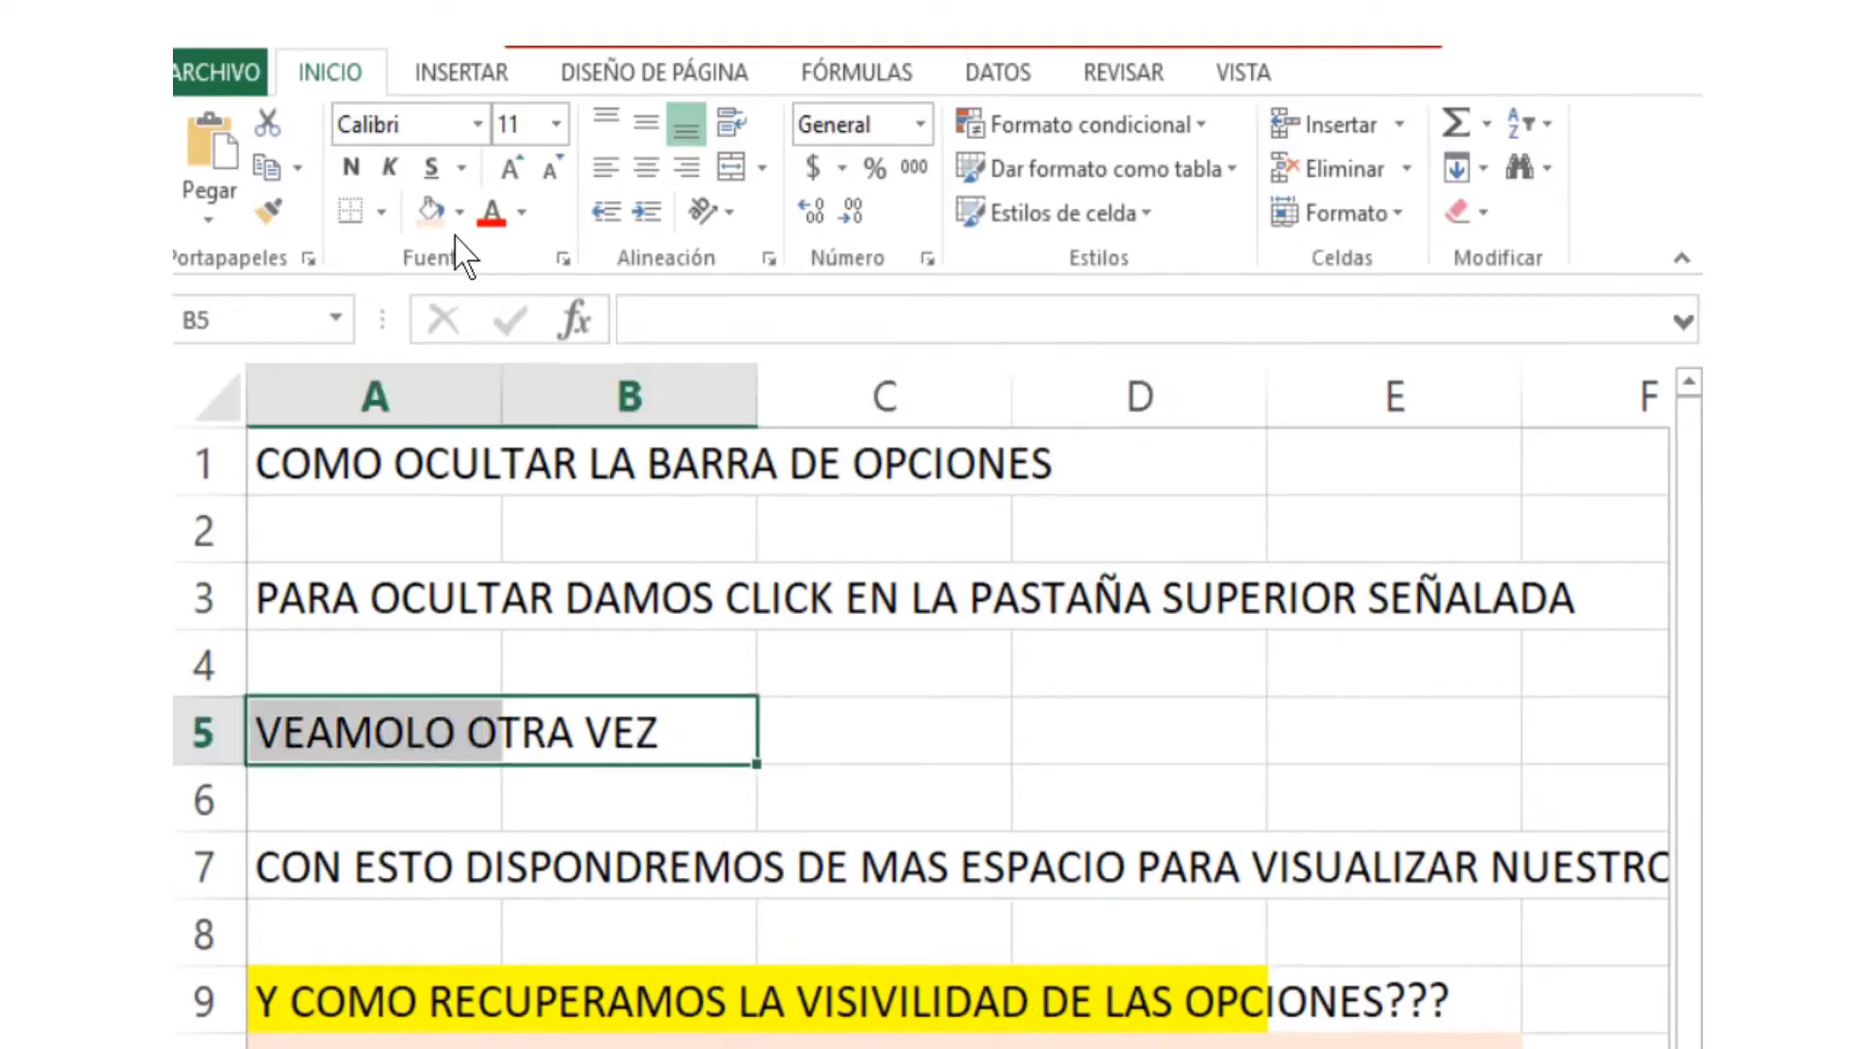
left_click(431, 212)
left_click(902, 709)
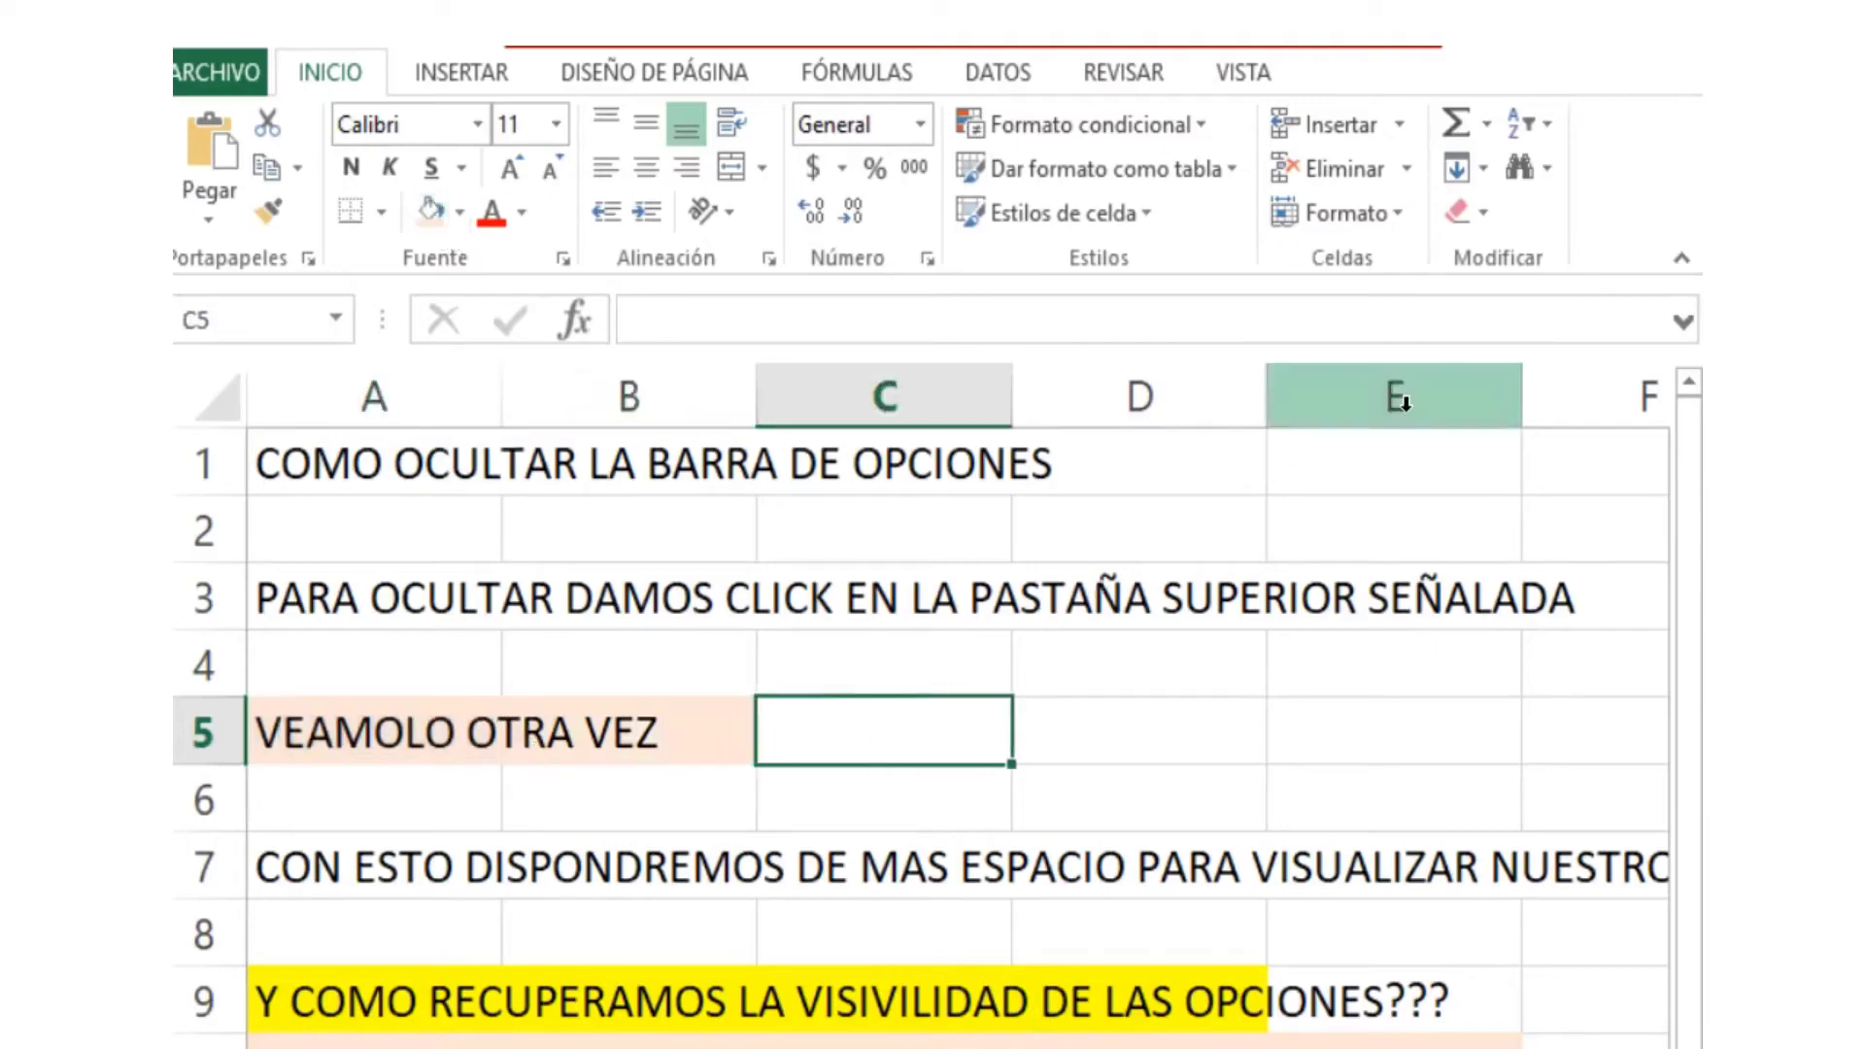
- Twice collapse the ribbon, then restore it by unchecking 'Contraer la cinta de opciones'
left_click(1676, 258)
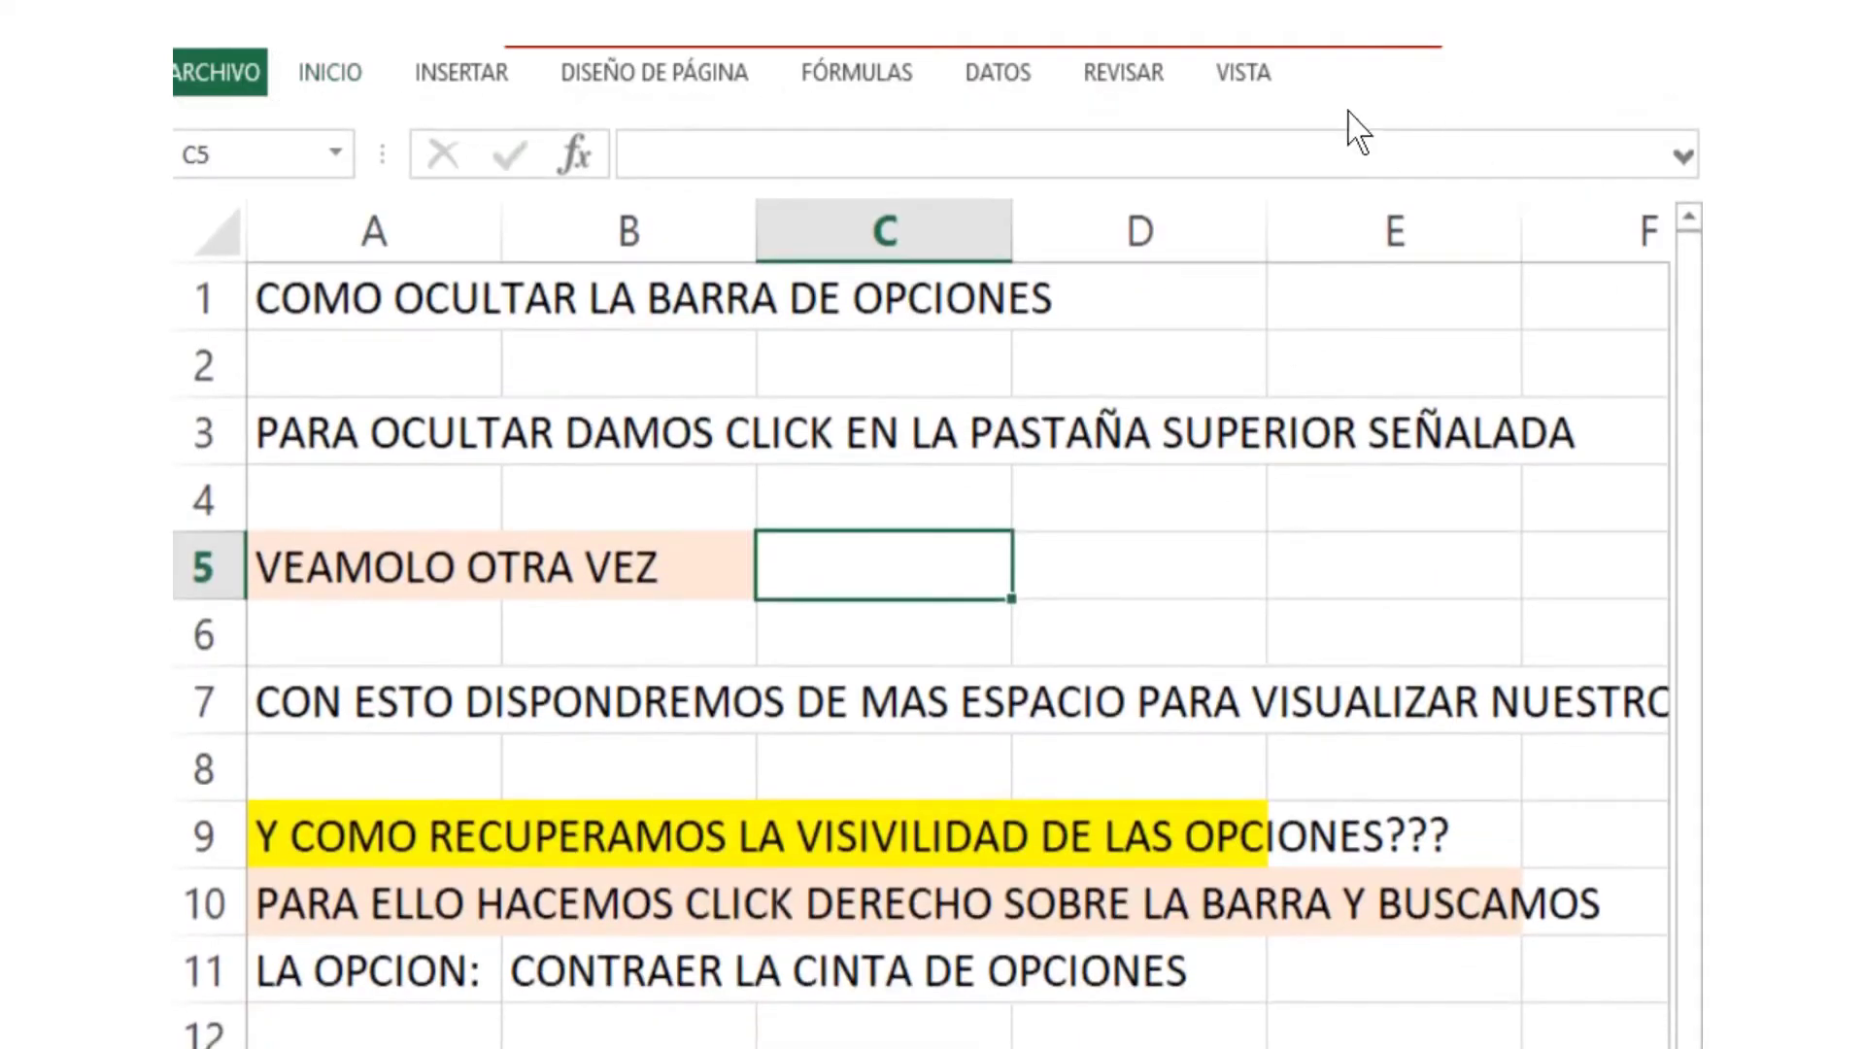
right_click(939, 70)
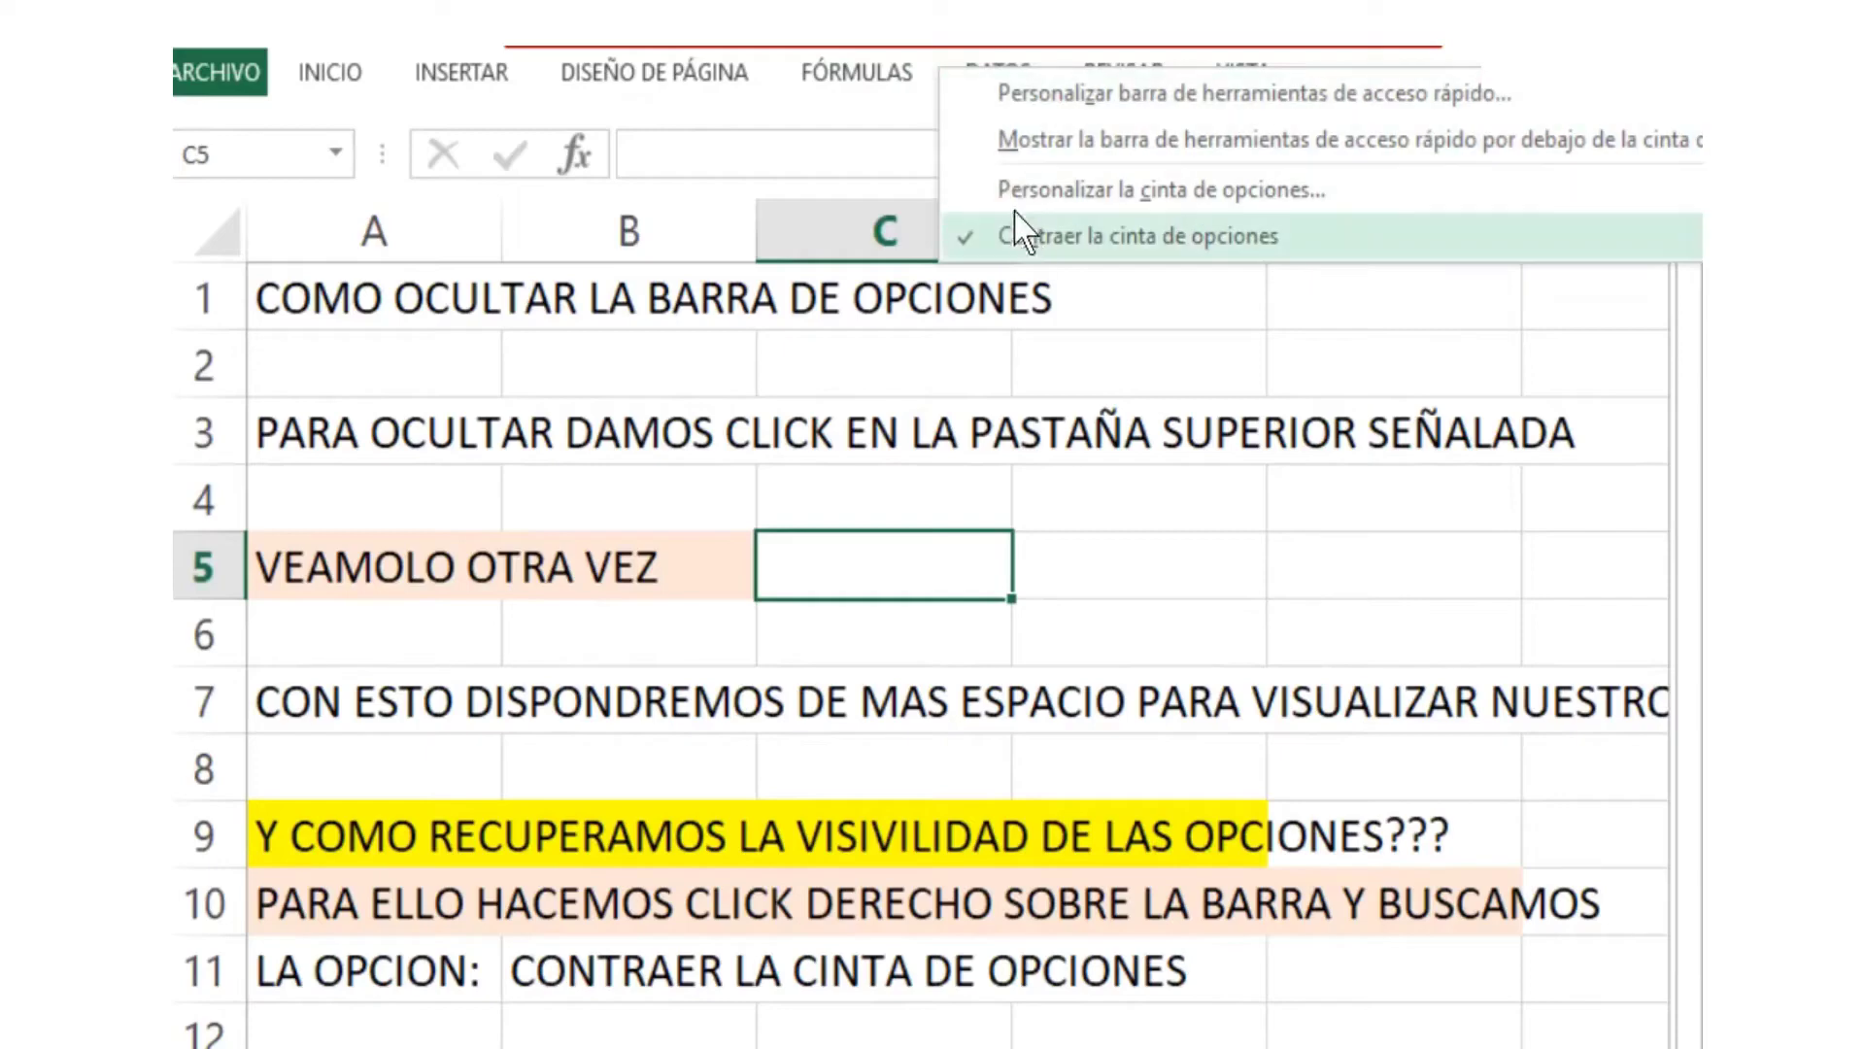
left_click(1029, 236)
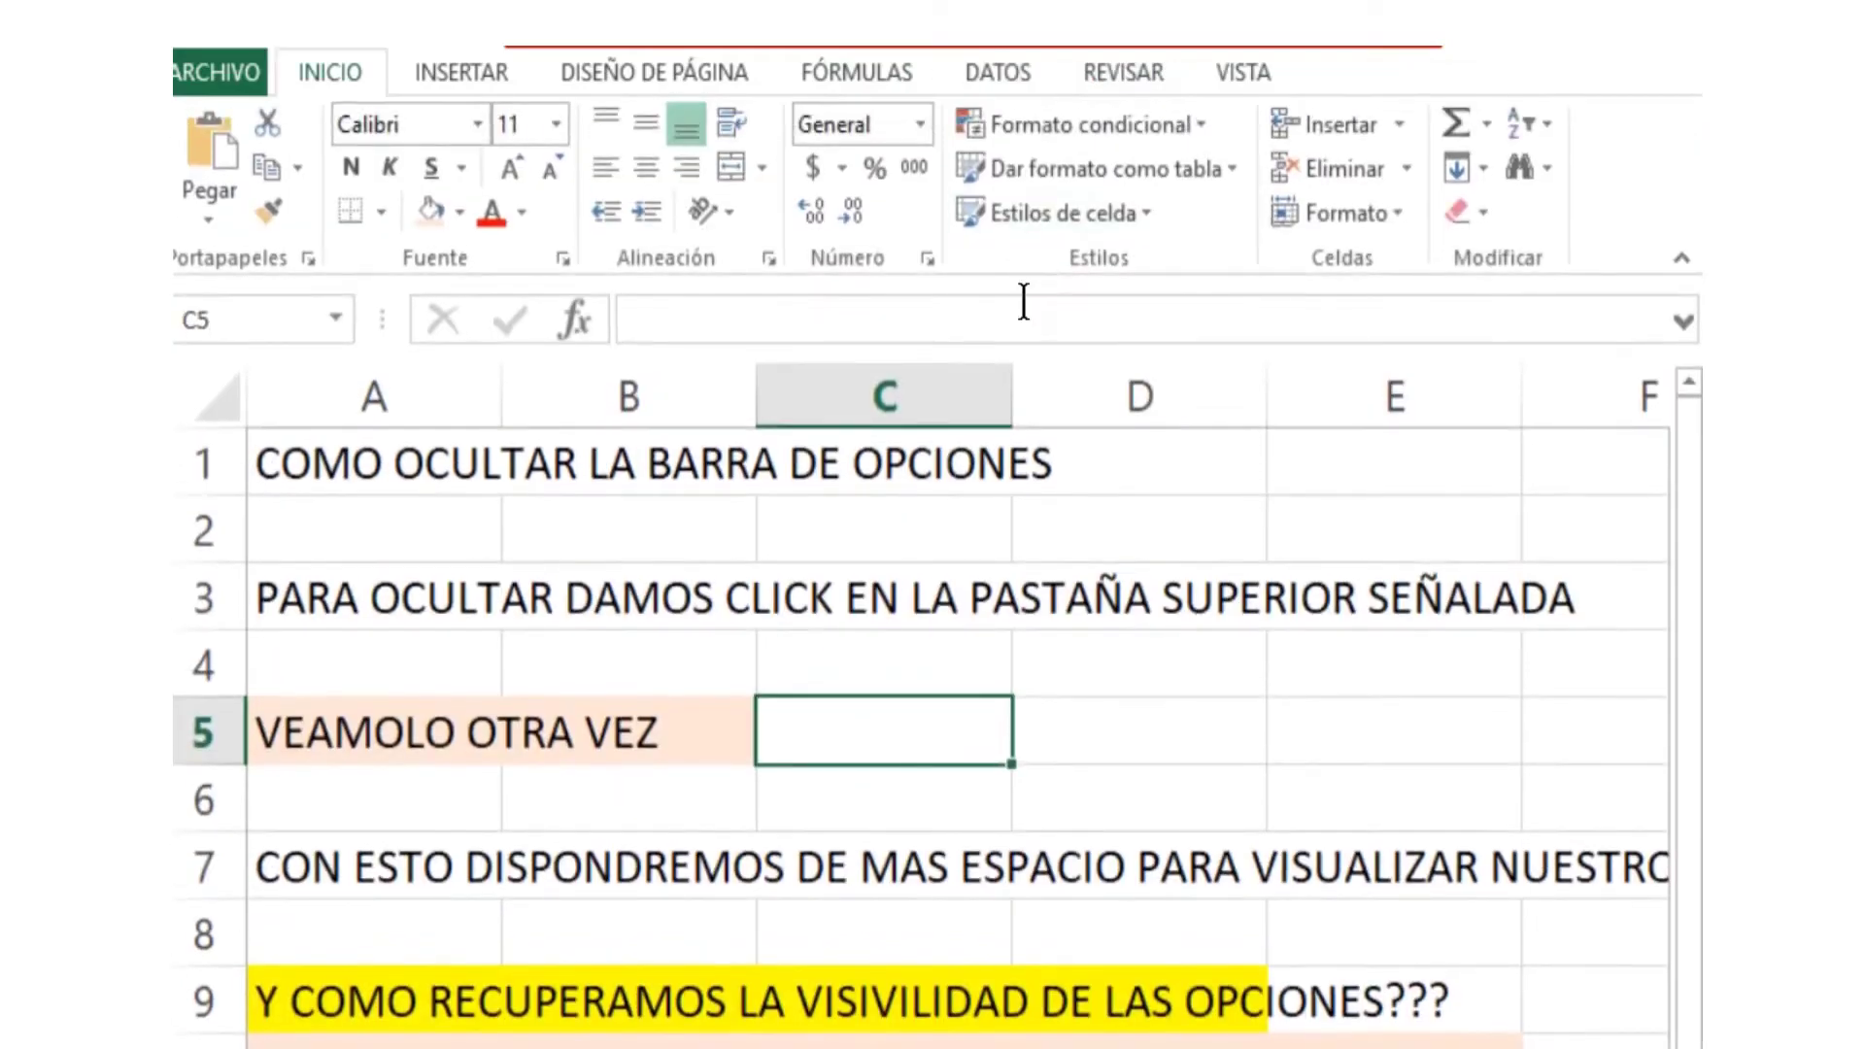
left_click(1681, 257)
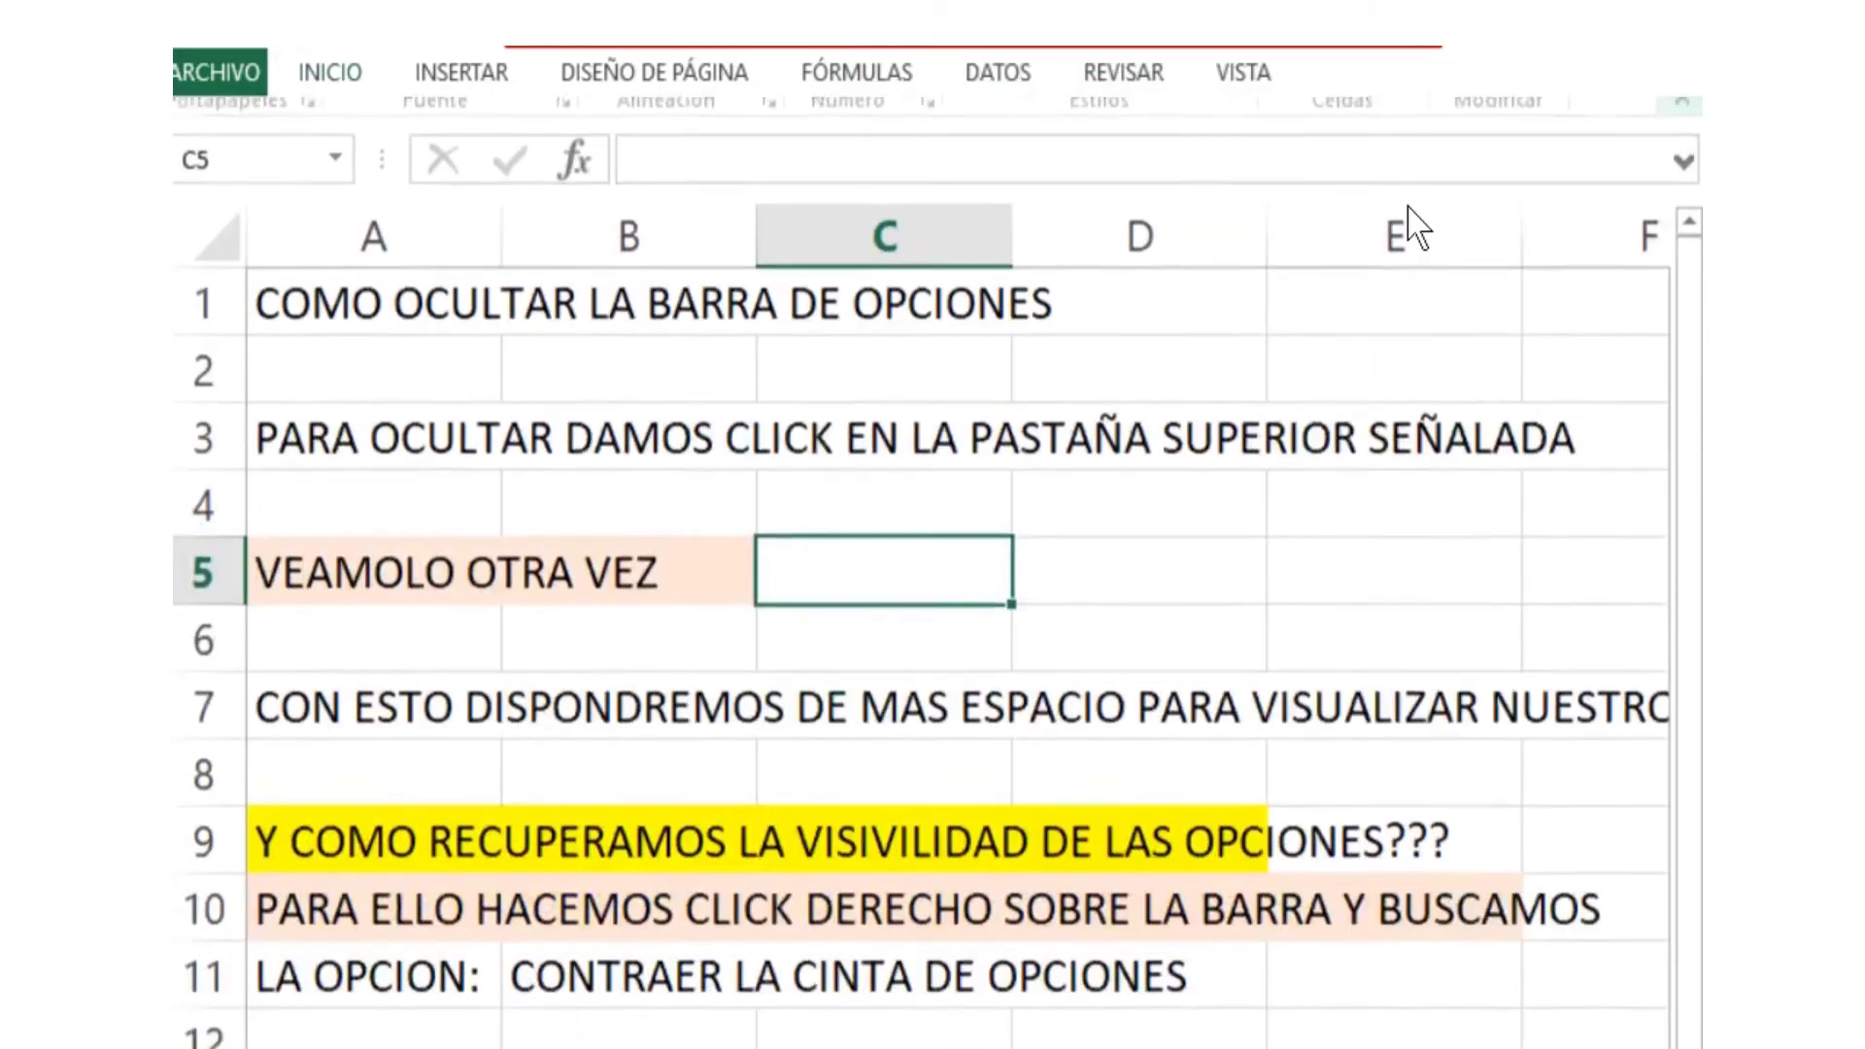
right_click(1038, 72)
left_click(1075, 238)
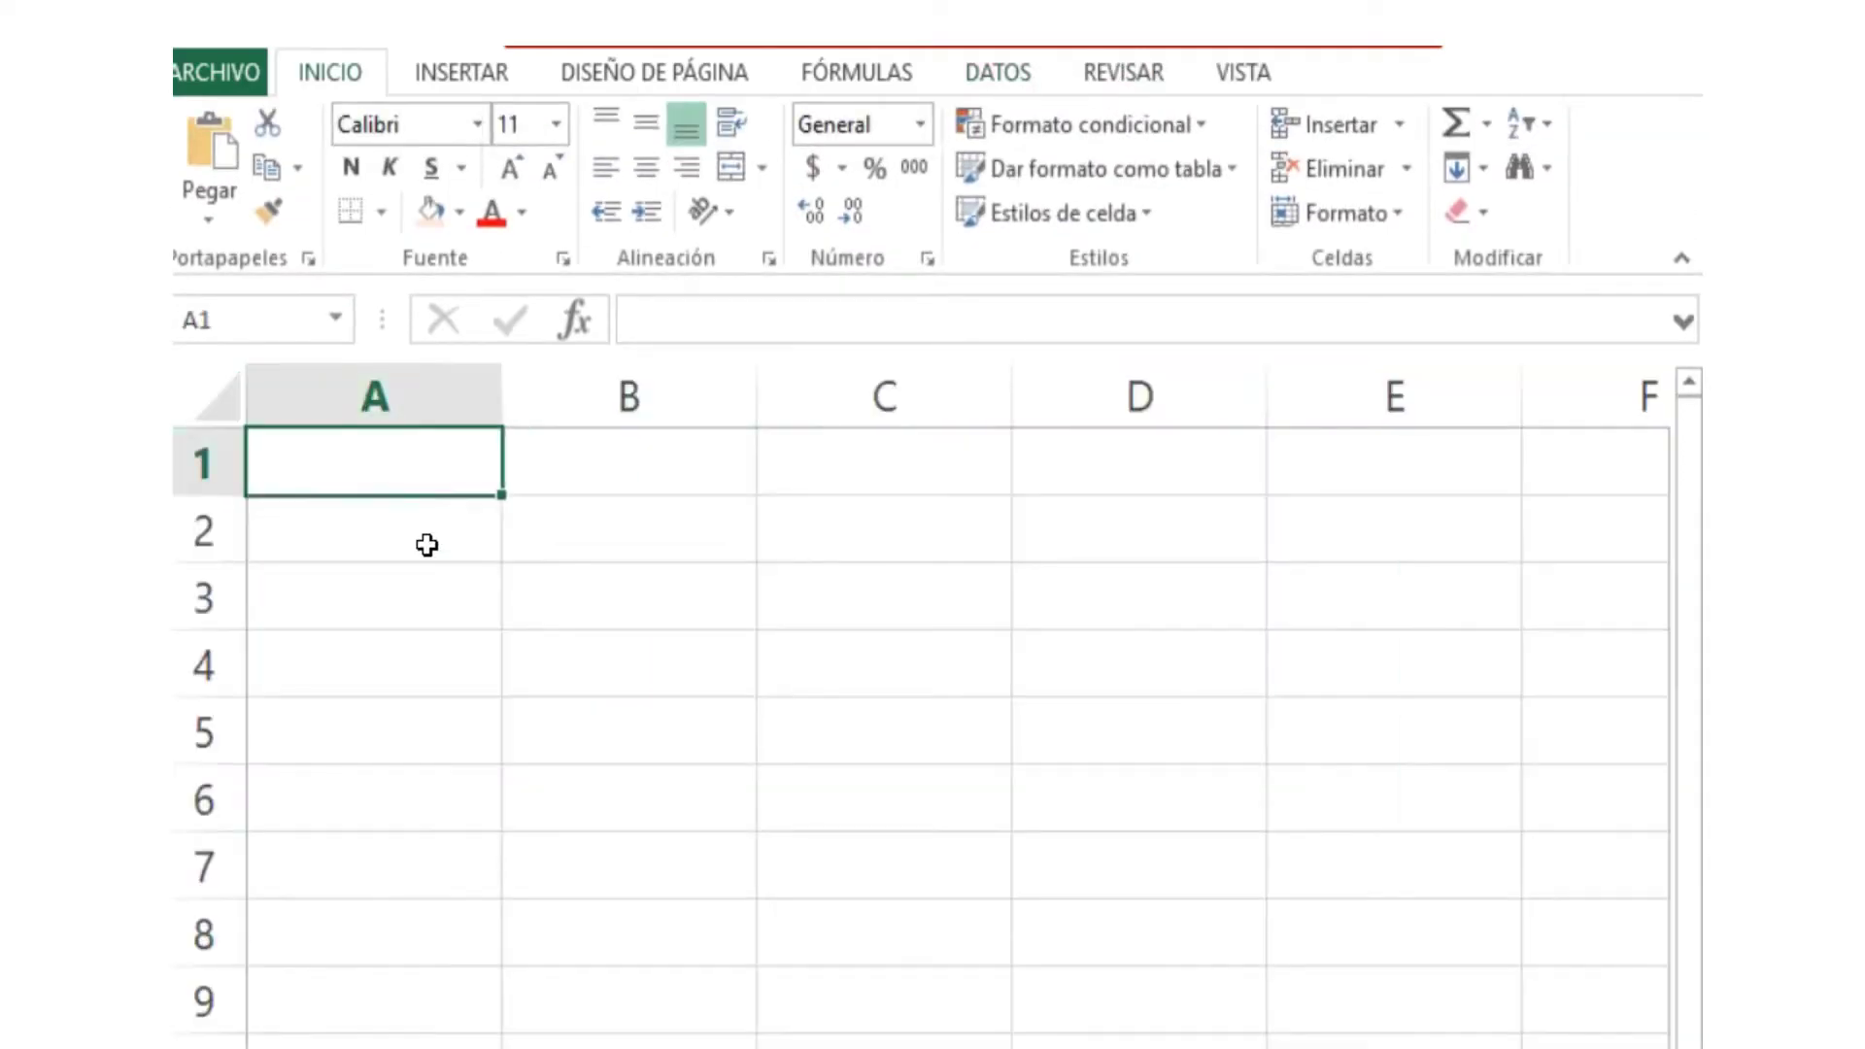
- Write 'SIN EMBARGO TAMBIEN PODEMOS OCULATAR LA BARRA' in A2 and 'USANDO LAS TECLAS' in A3
left_click(430, 545)
type("SI")
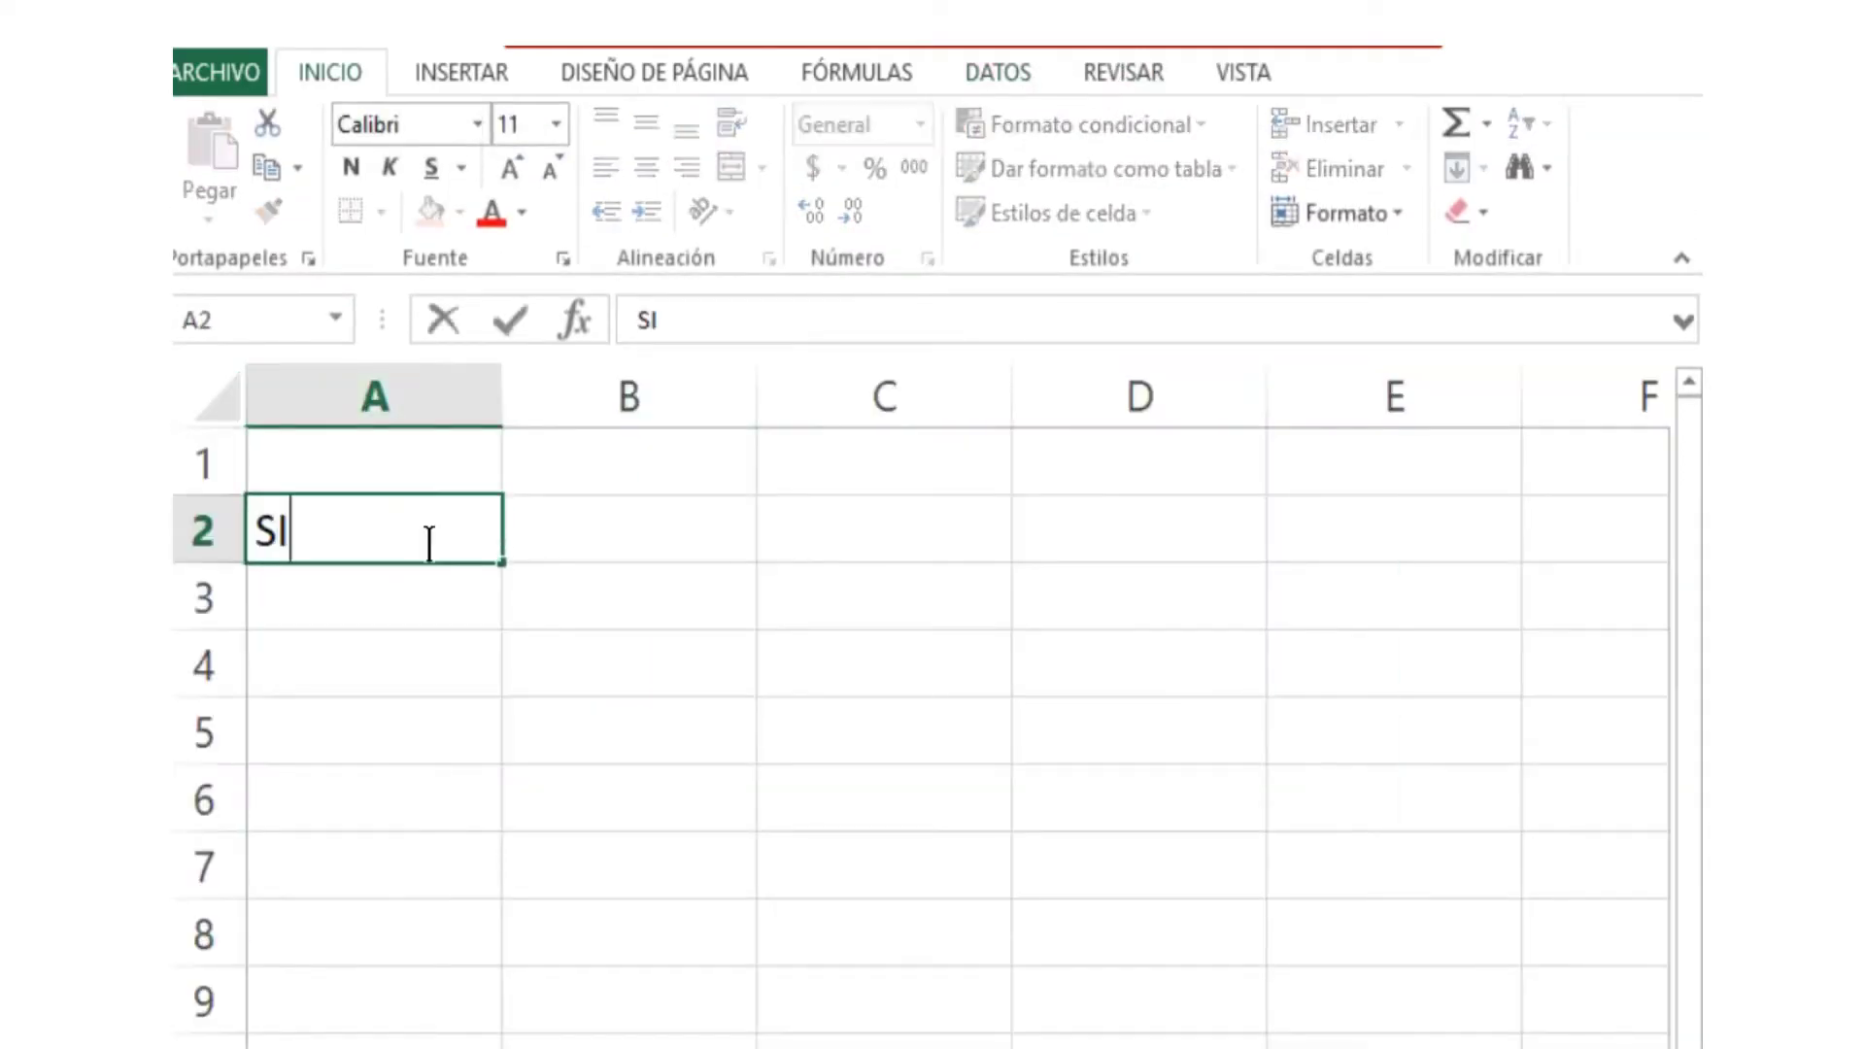
type("N EMBARGO TA")
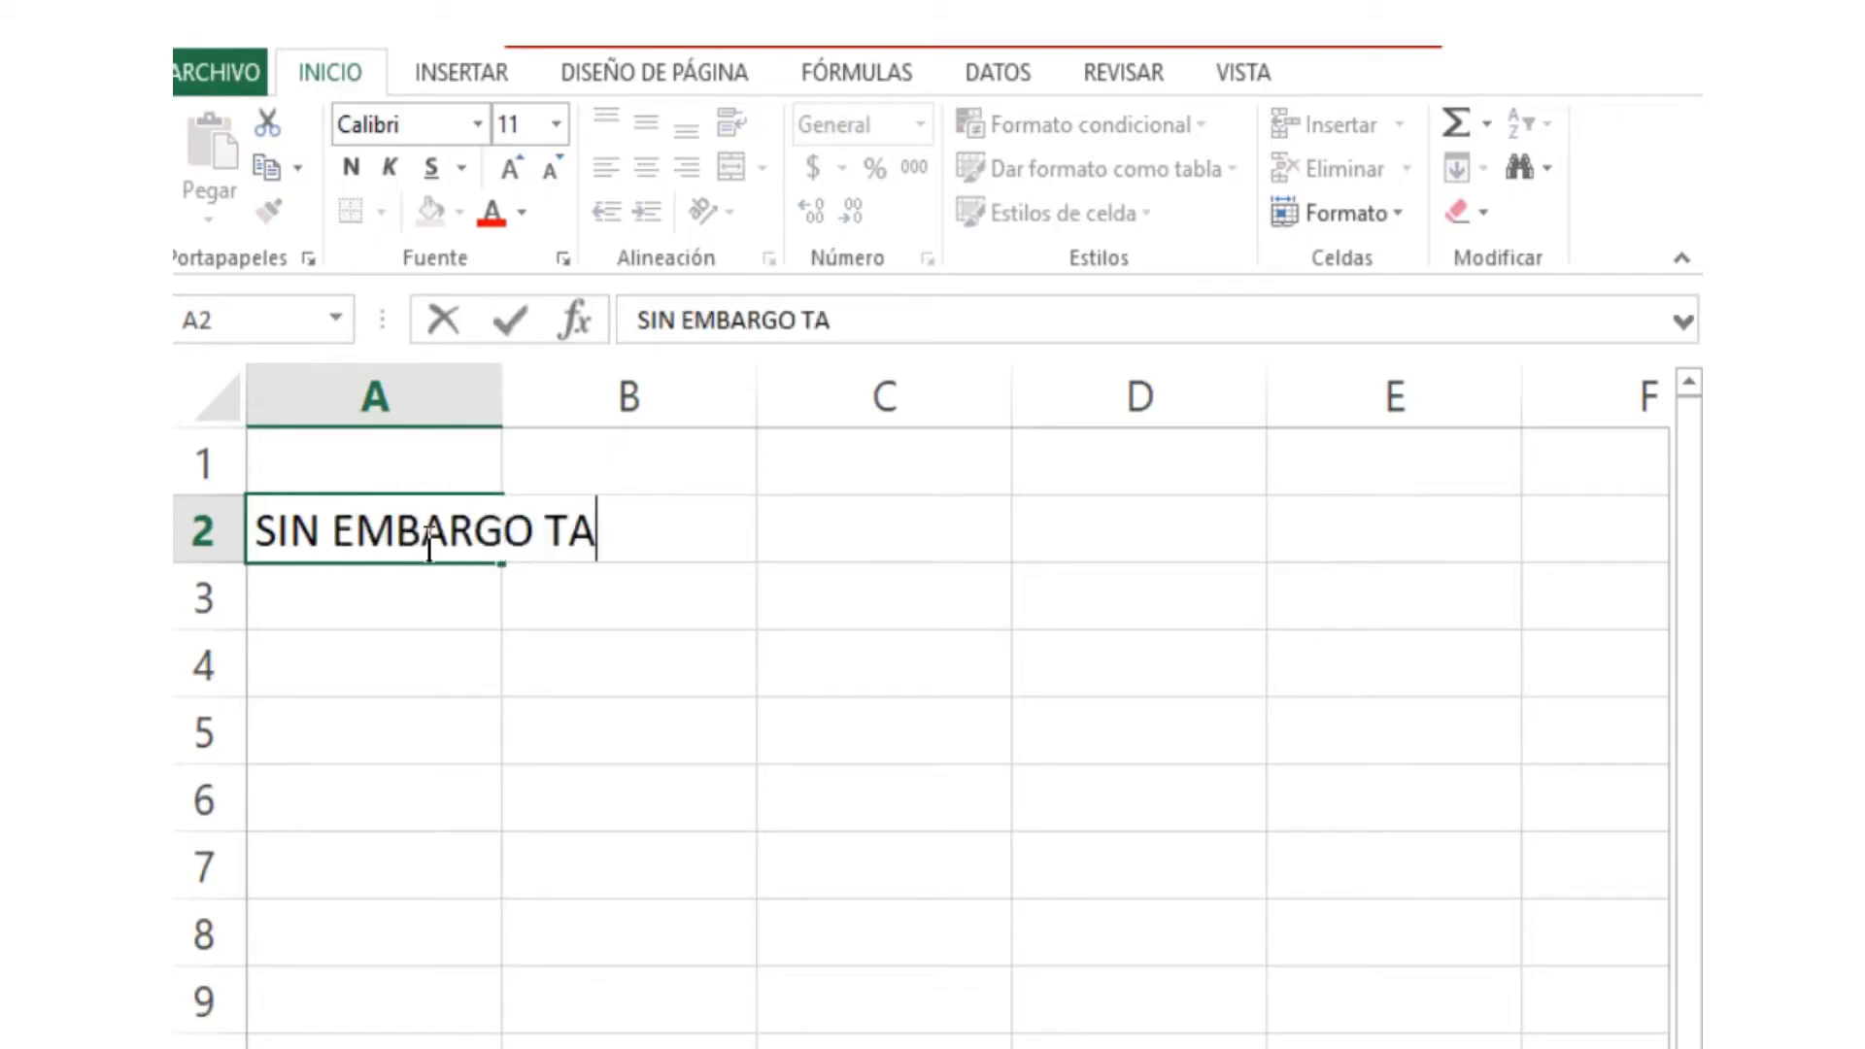
type("MBIEN PODEMOS ")
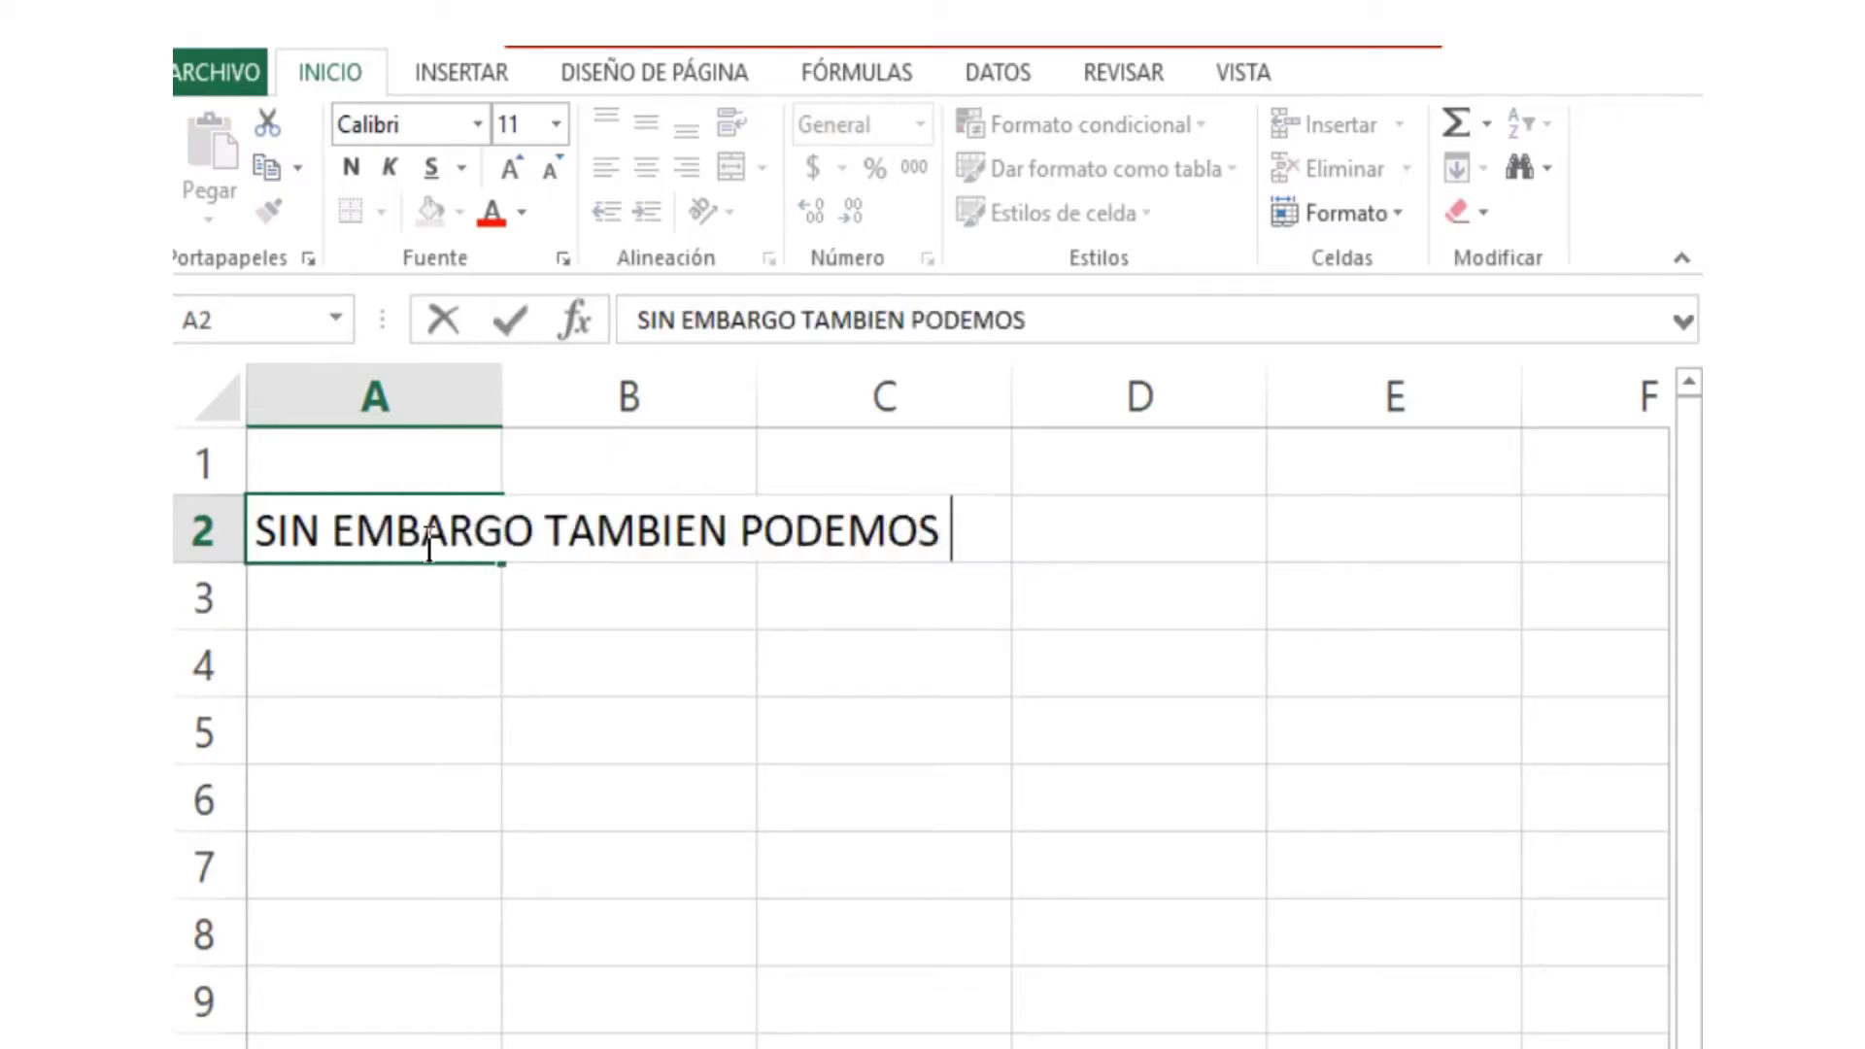
type("CONTRA")
key("BackSpace")
key("BackSpace")
key("BackSpace")
key("BackSpace")
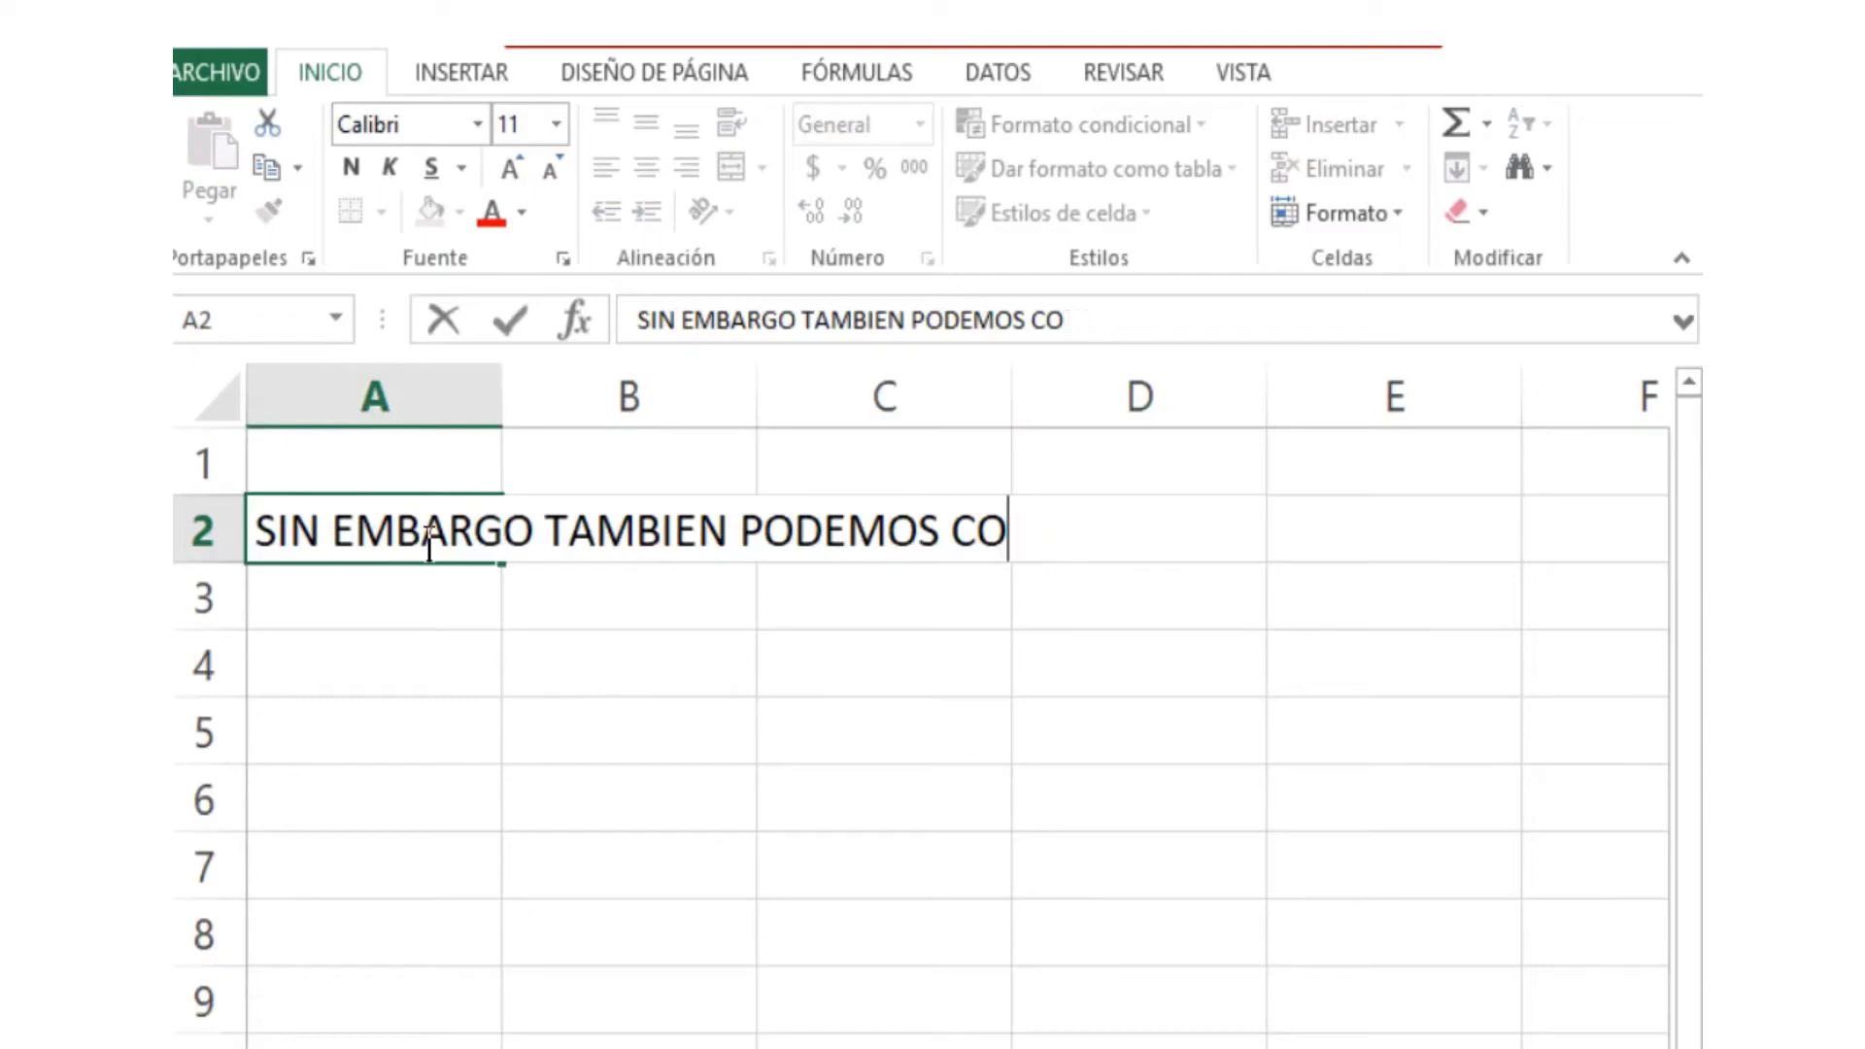
key("BackSpace")
key("BackSpace")
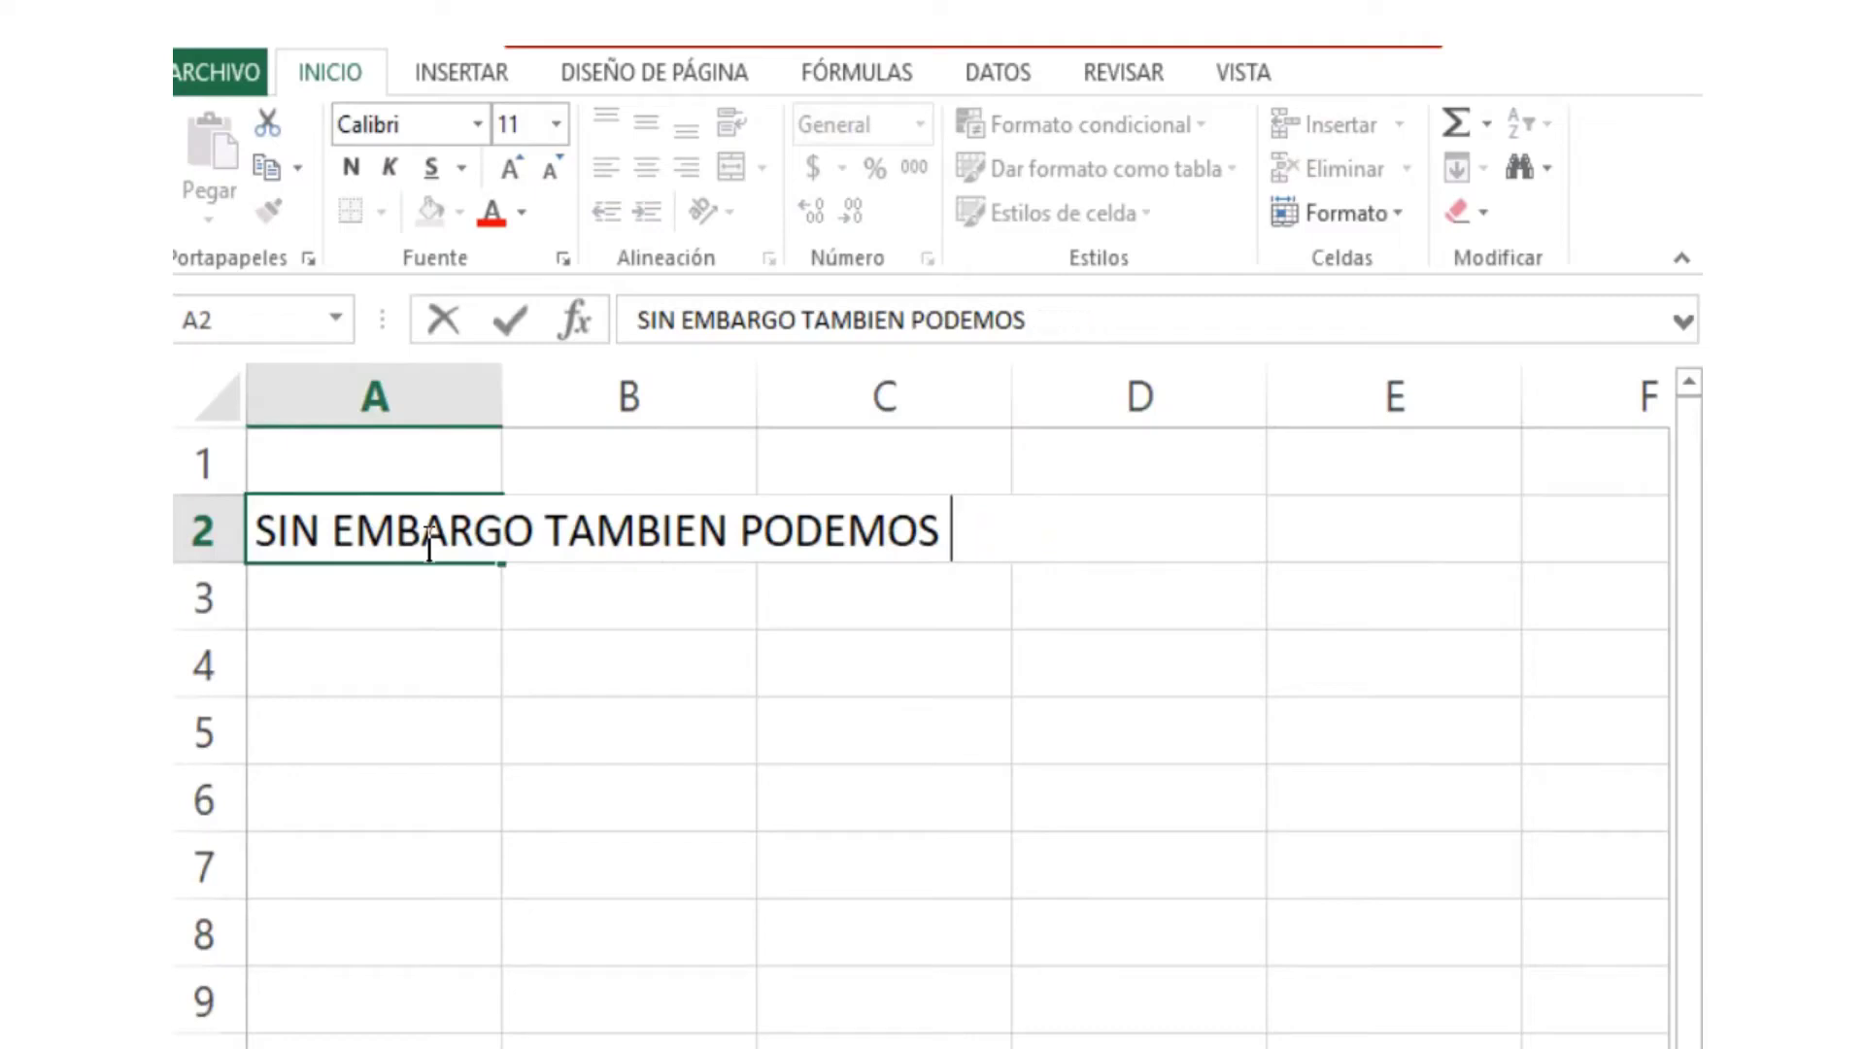
type("OCULATAR LA BARRA")
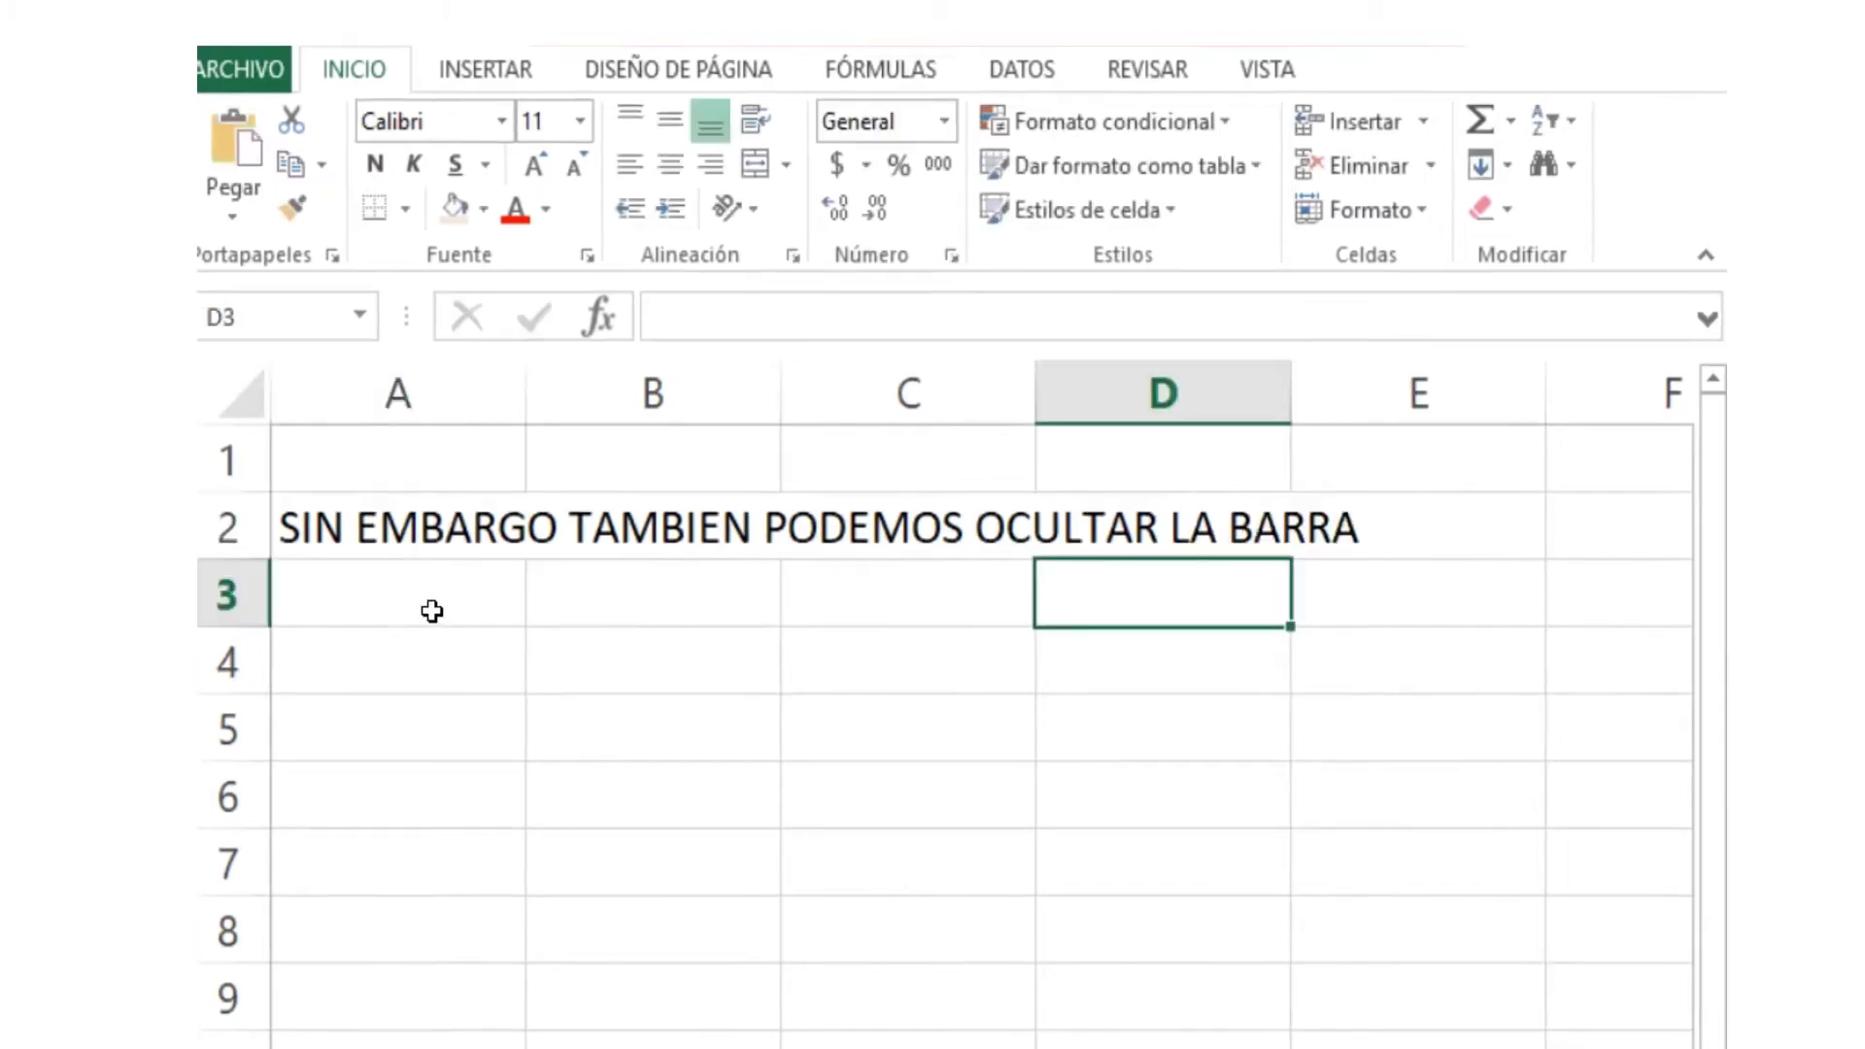
left_click(430, 610)
type("USANDO ")
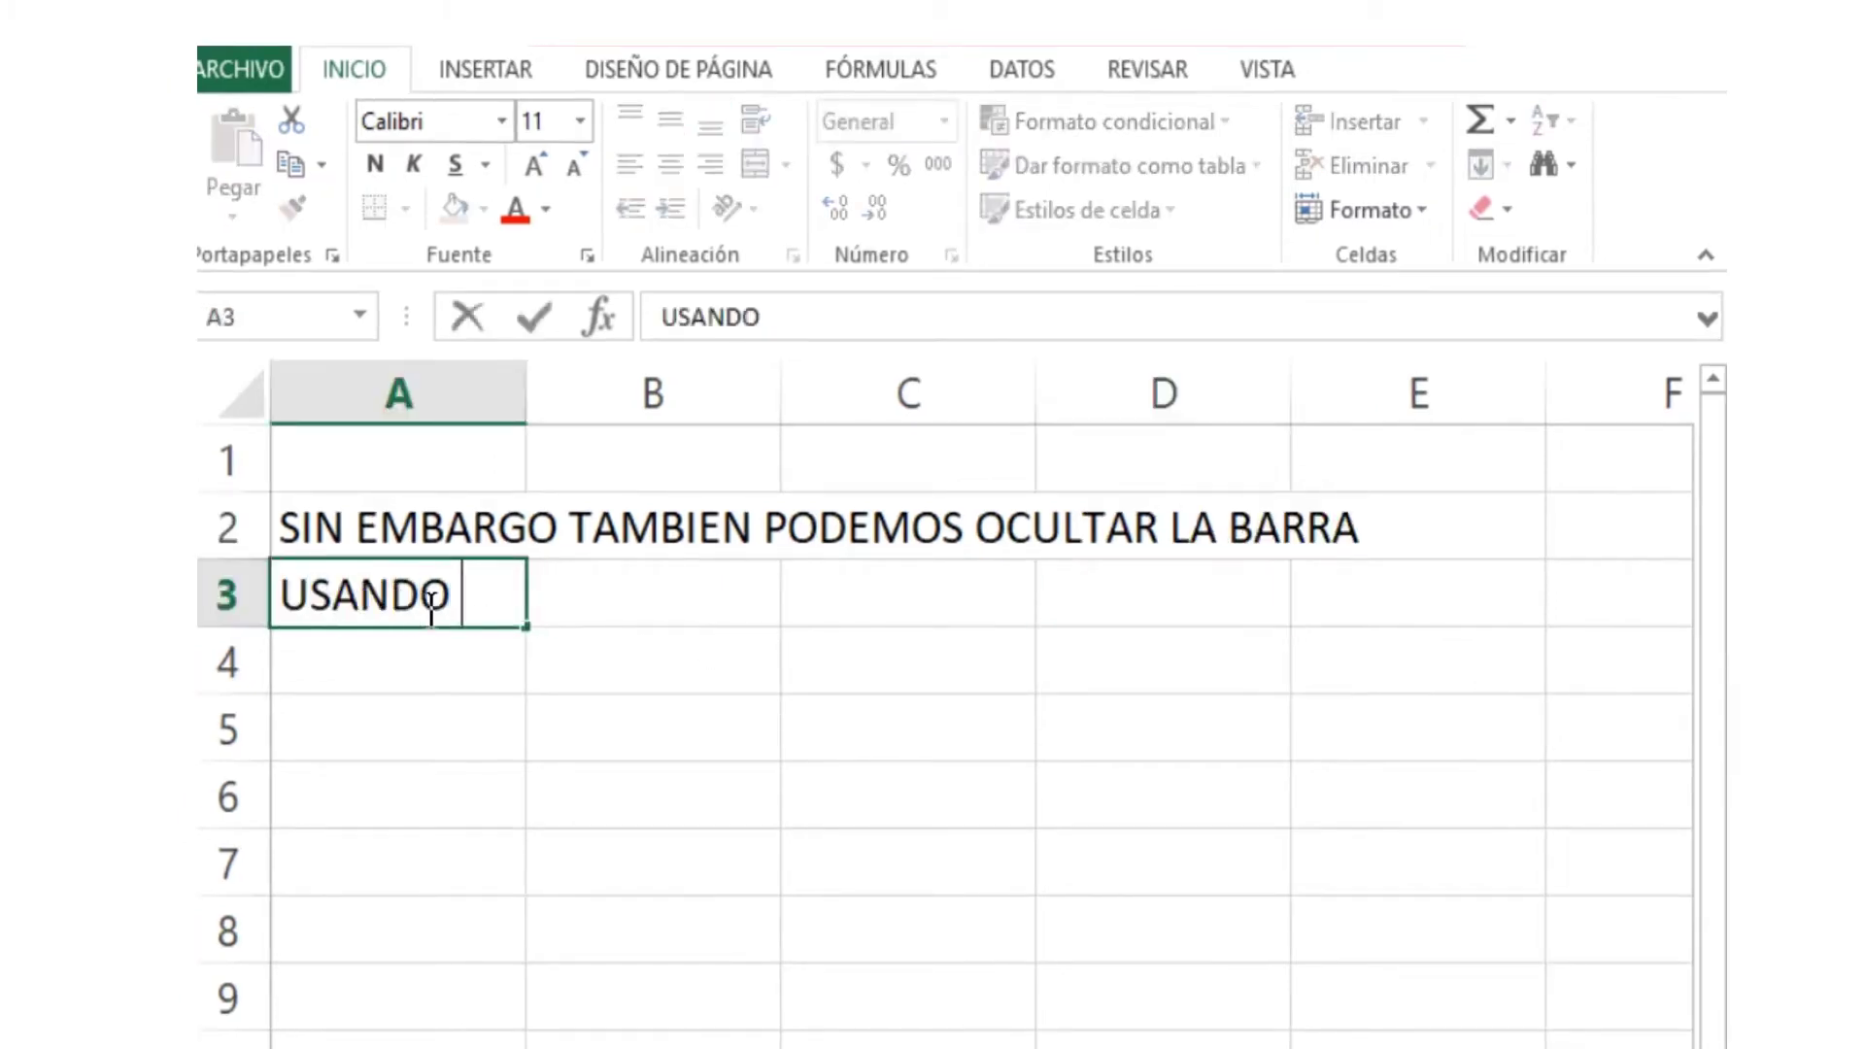
type("LAS")
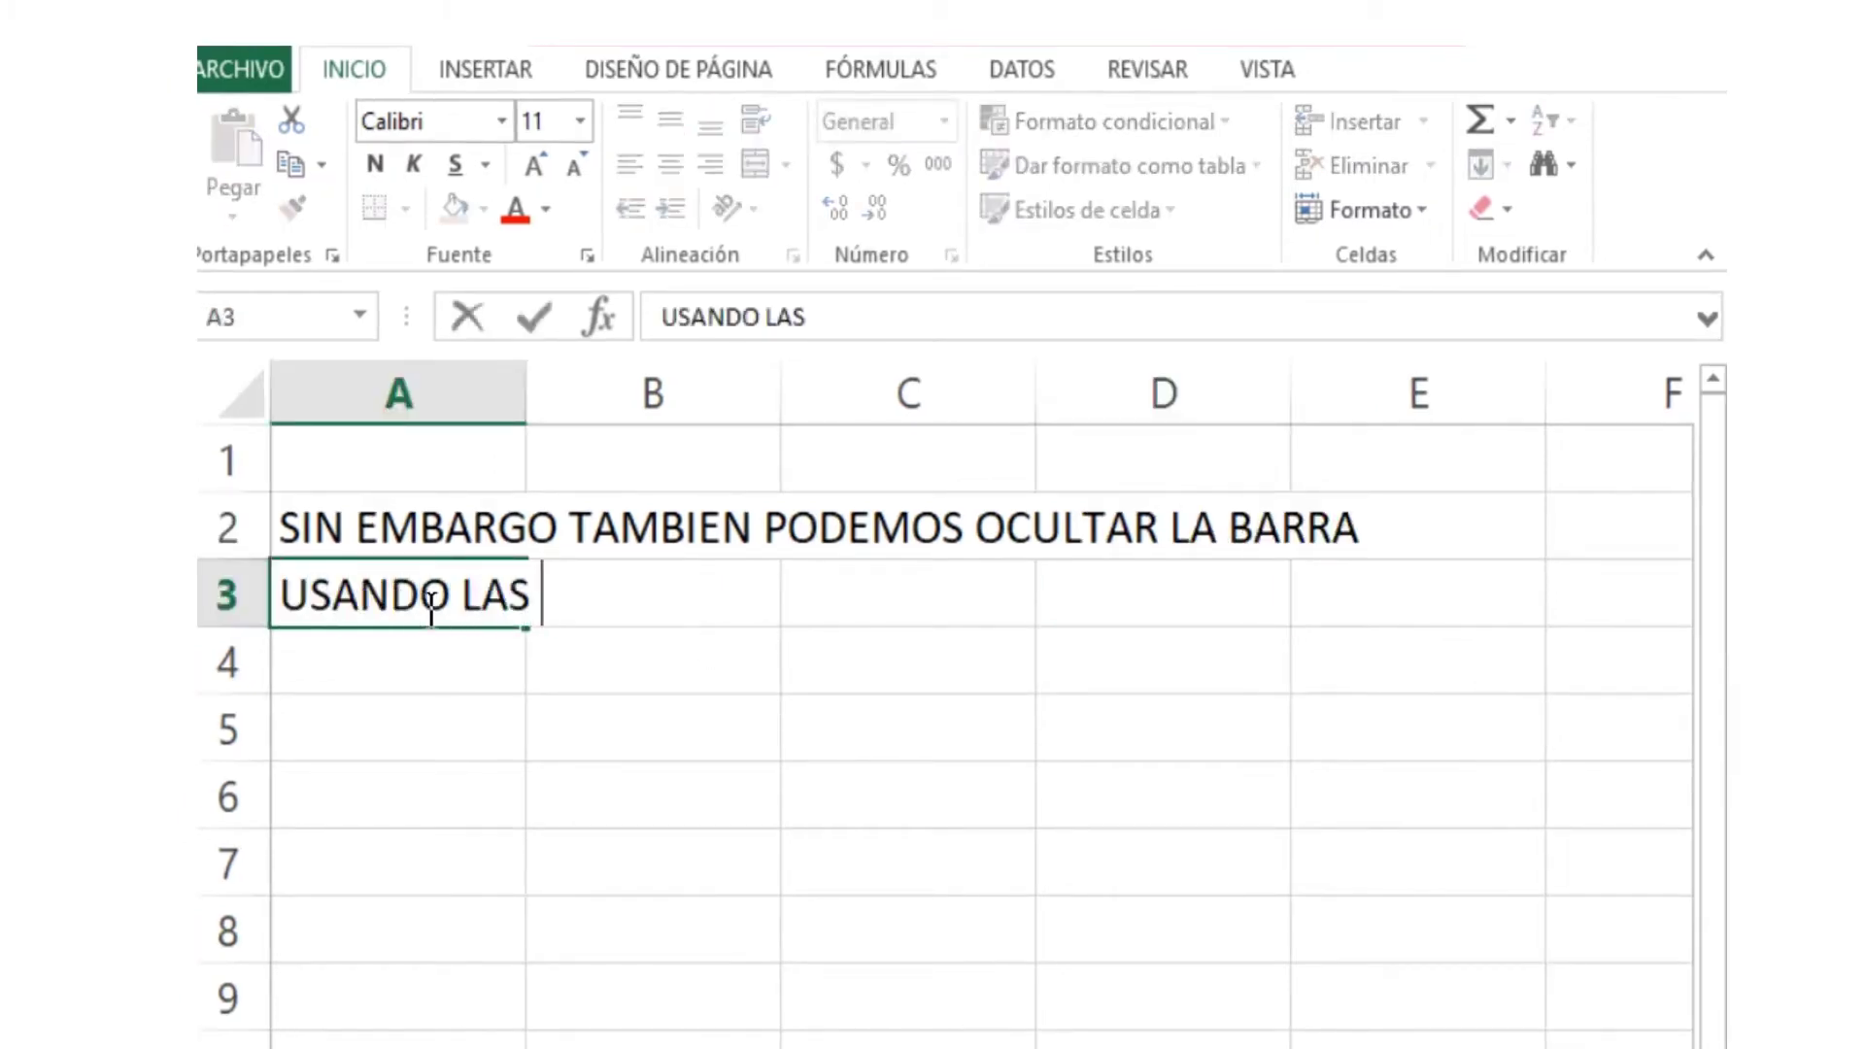
type(" TECLAS")
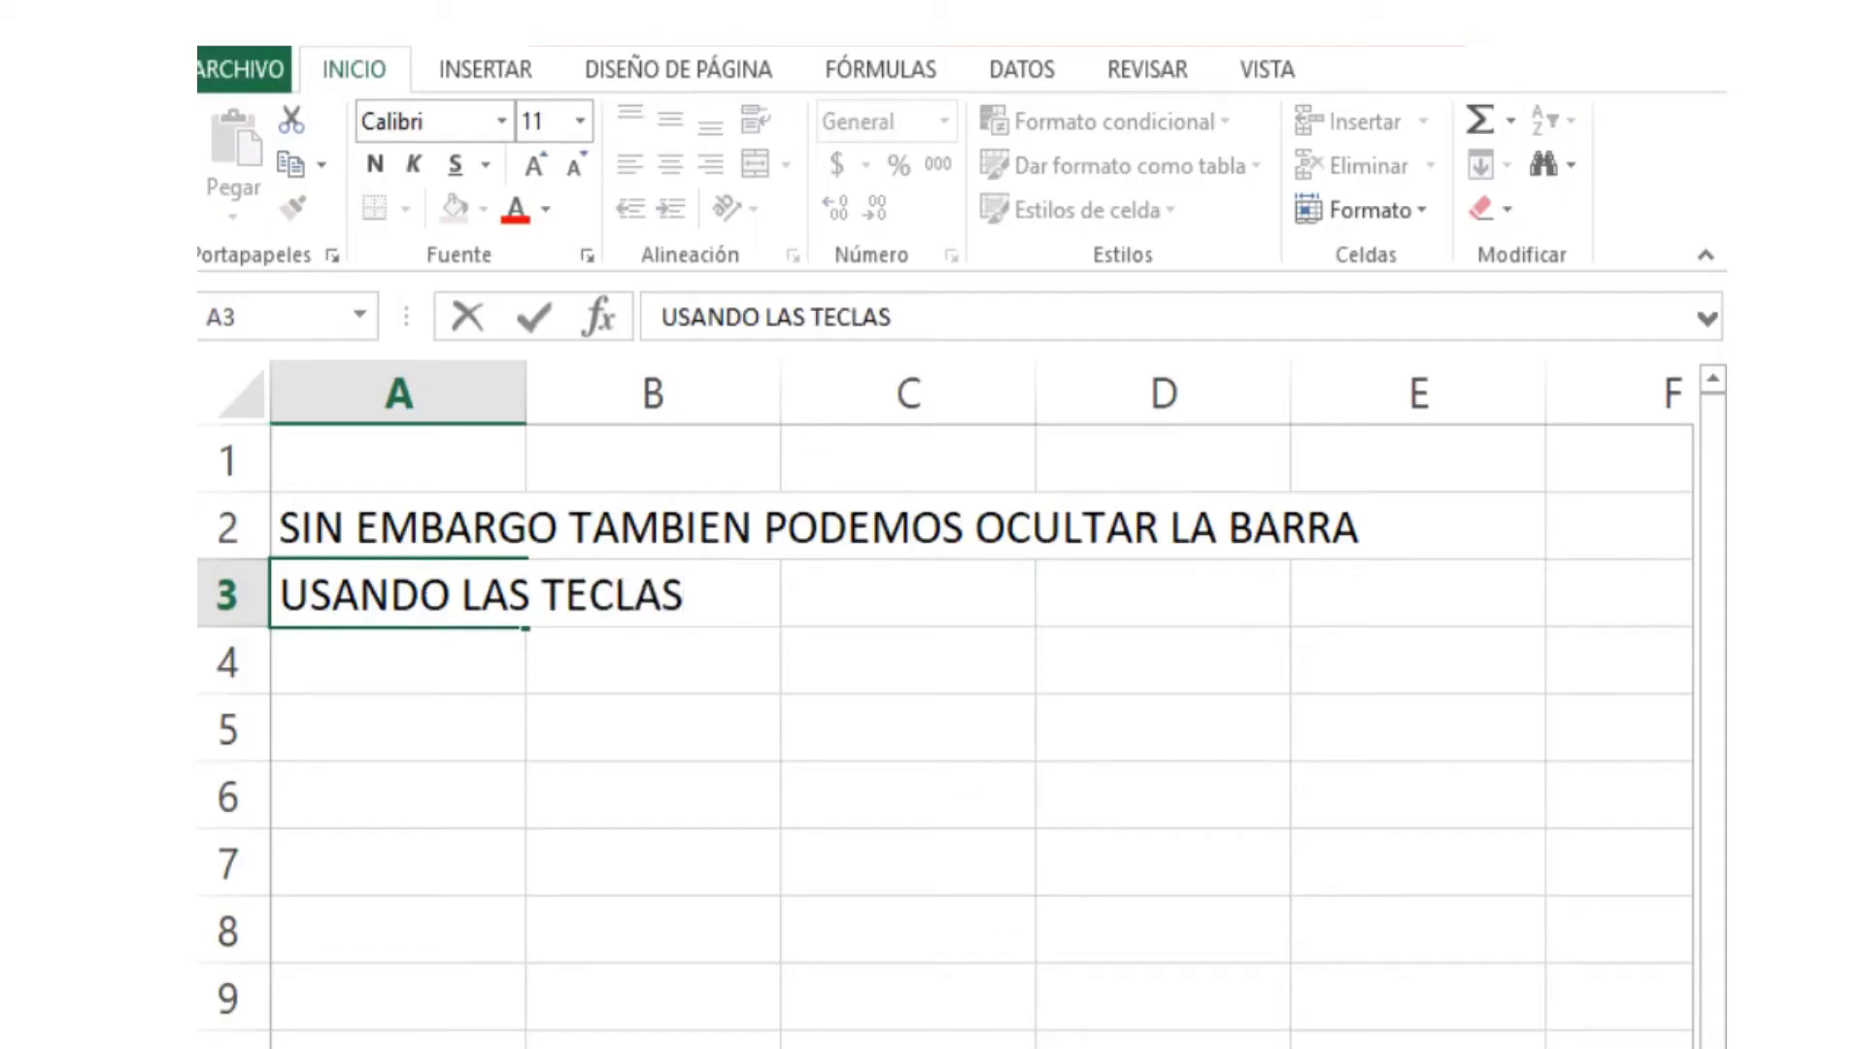
- Enter CTRL in B5 and F1 in D5, leaving C5 empty
left_click(599, 749)
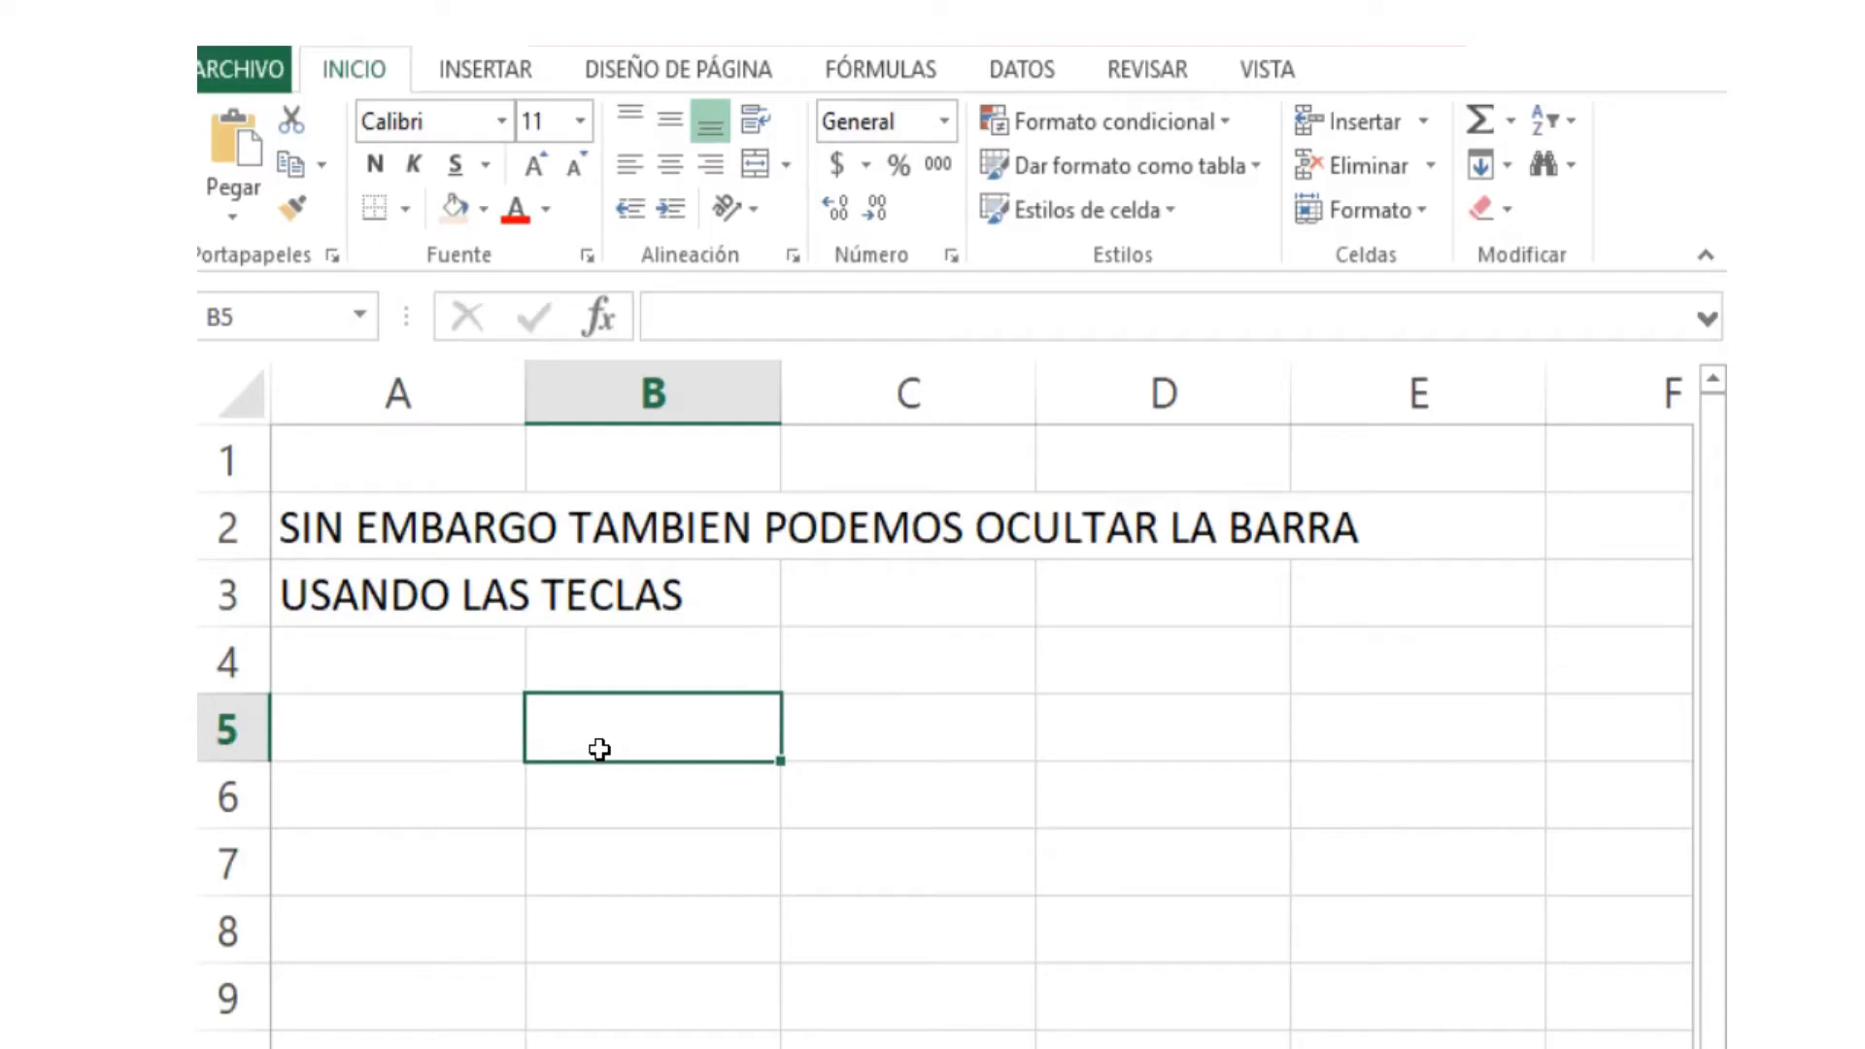
type("CTRL")
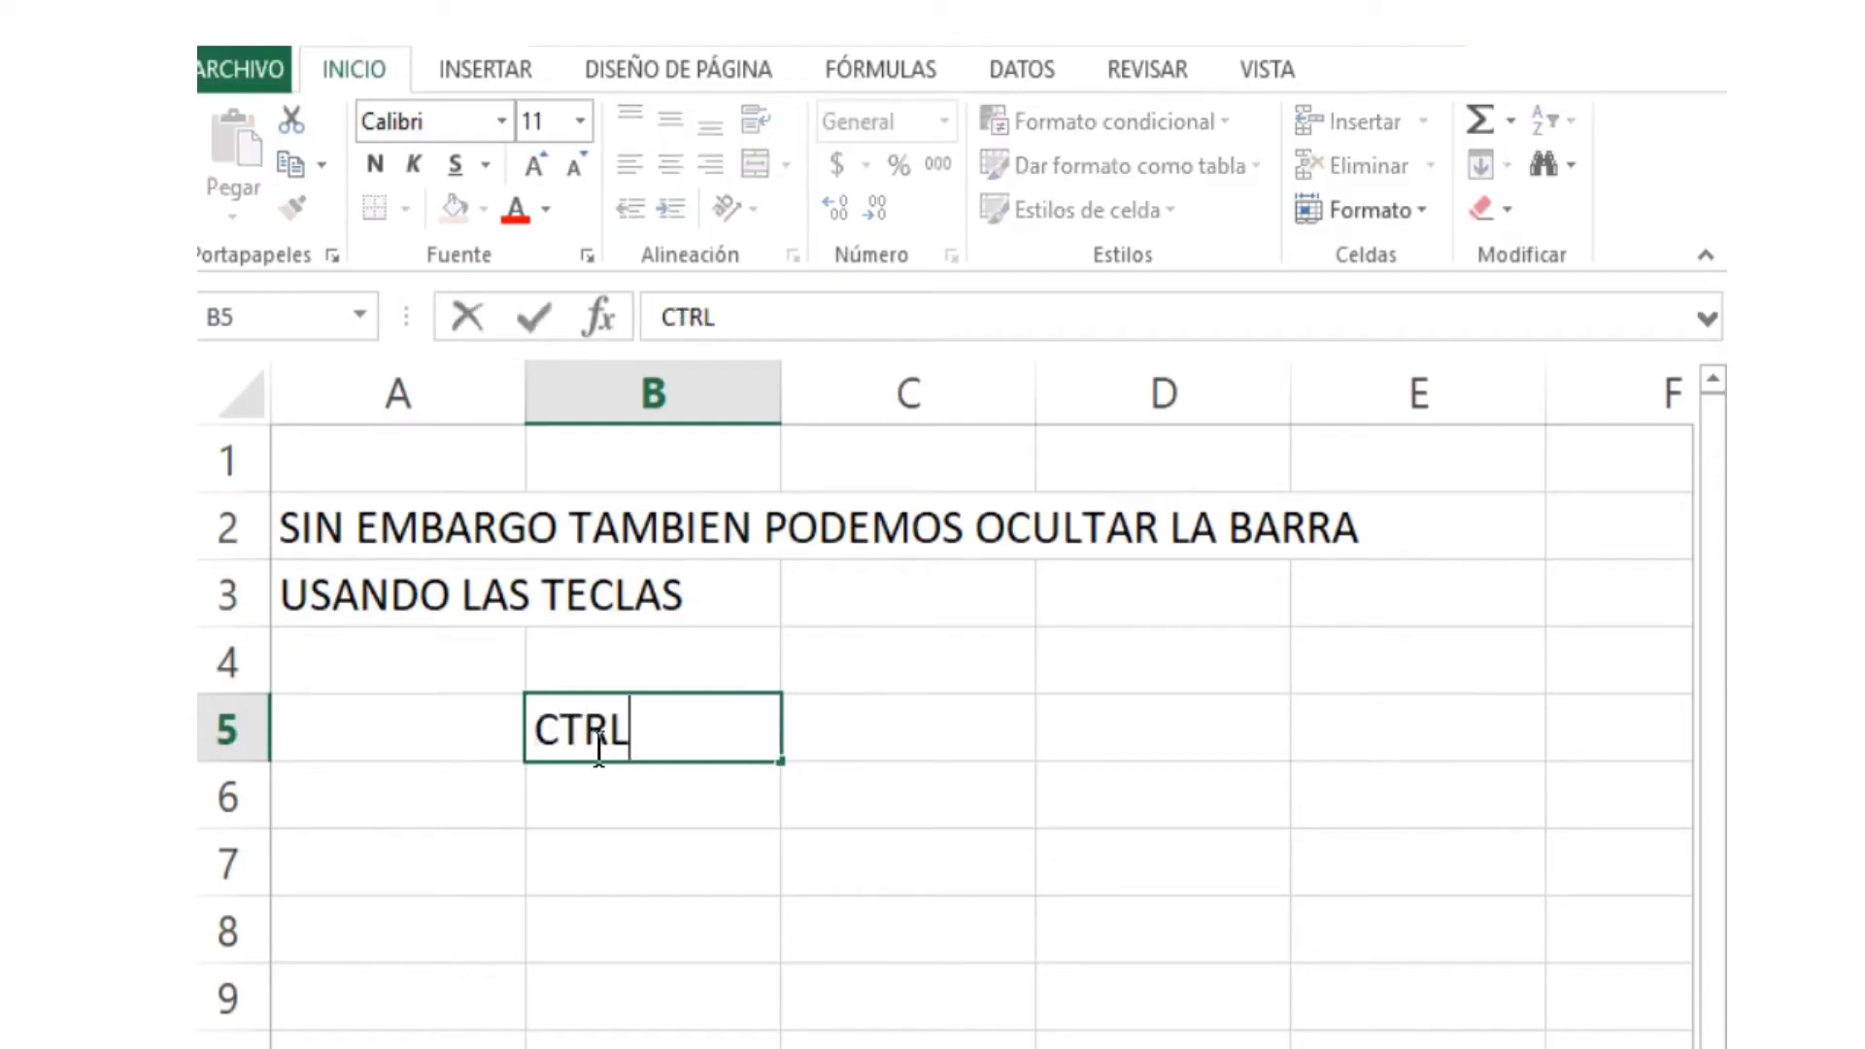
key("Tab")
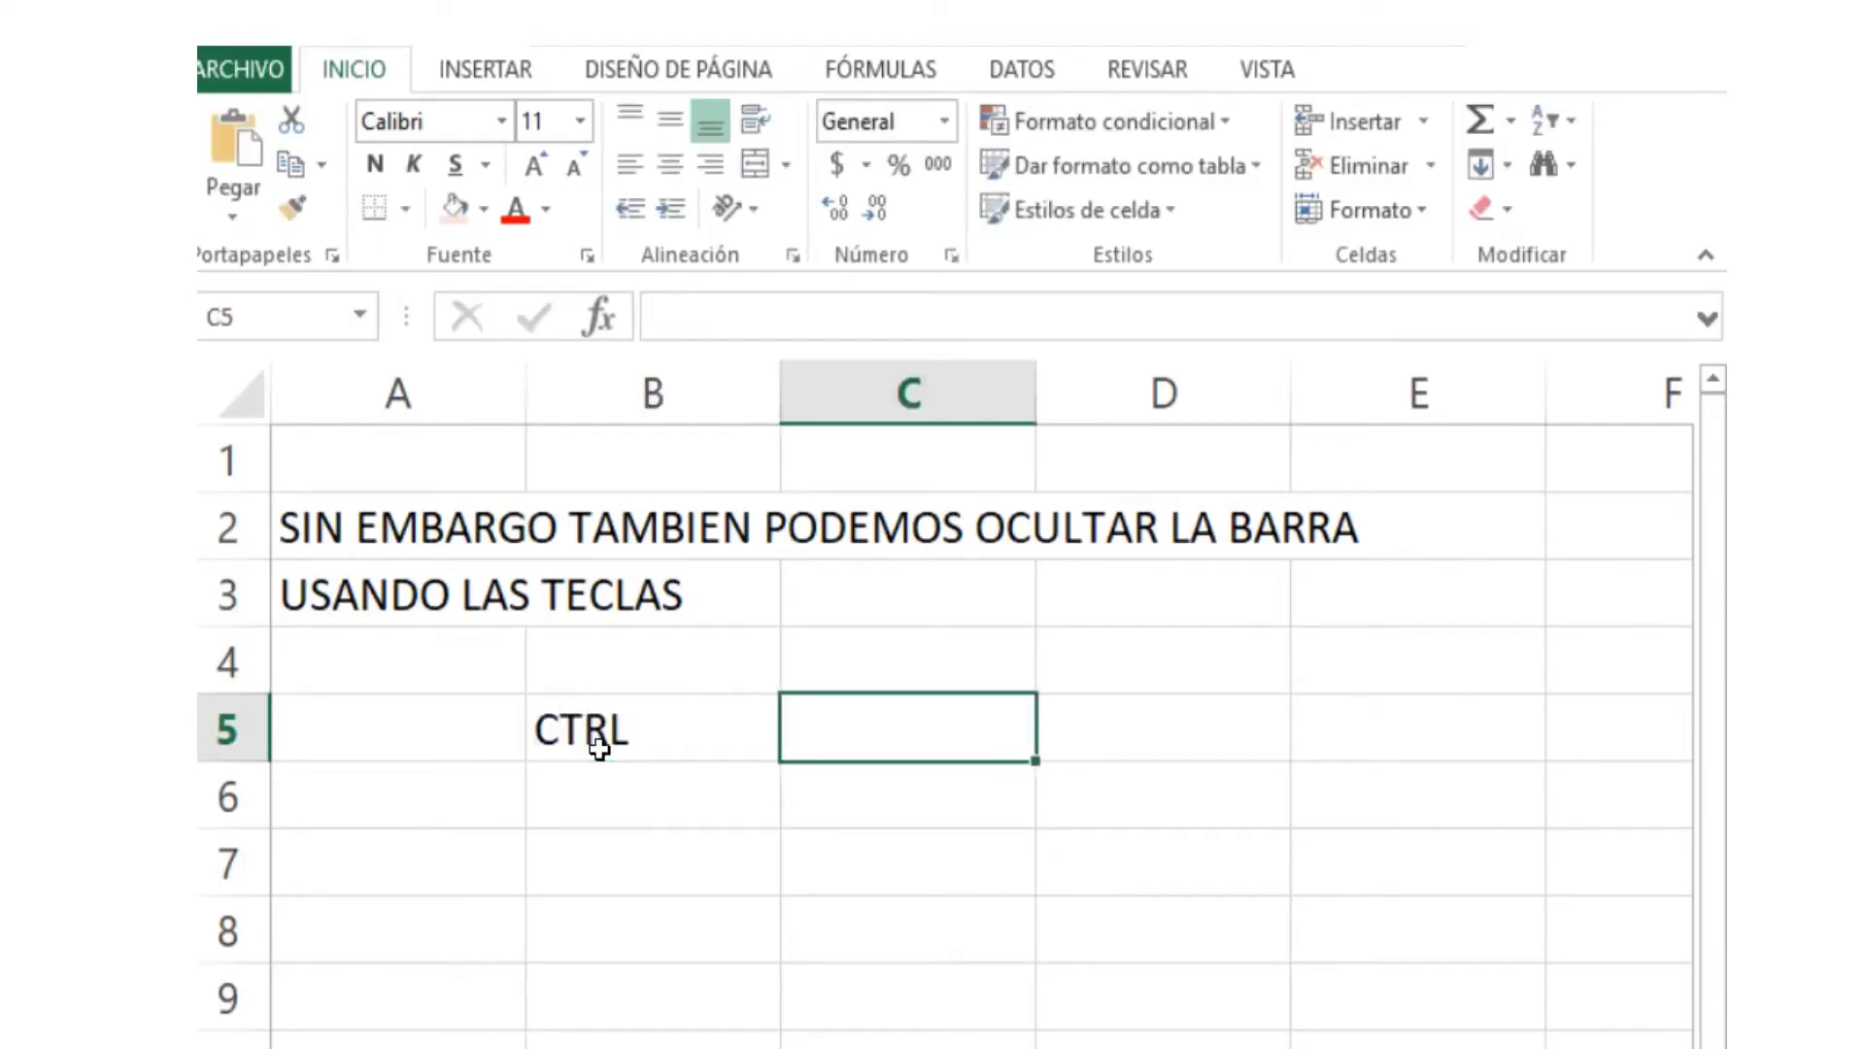
type("+")
key("Right")
key("Escape")
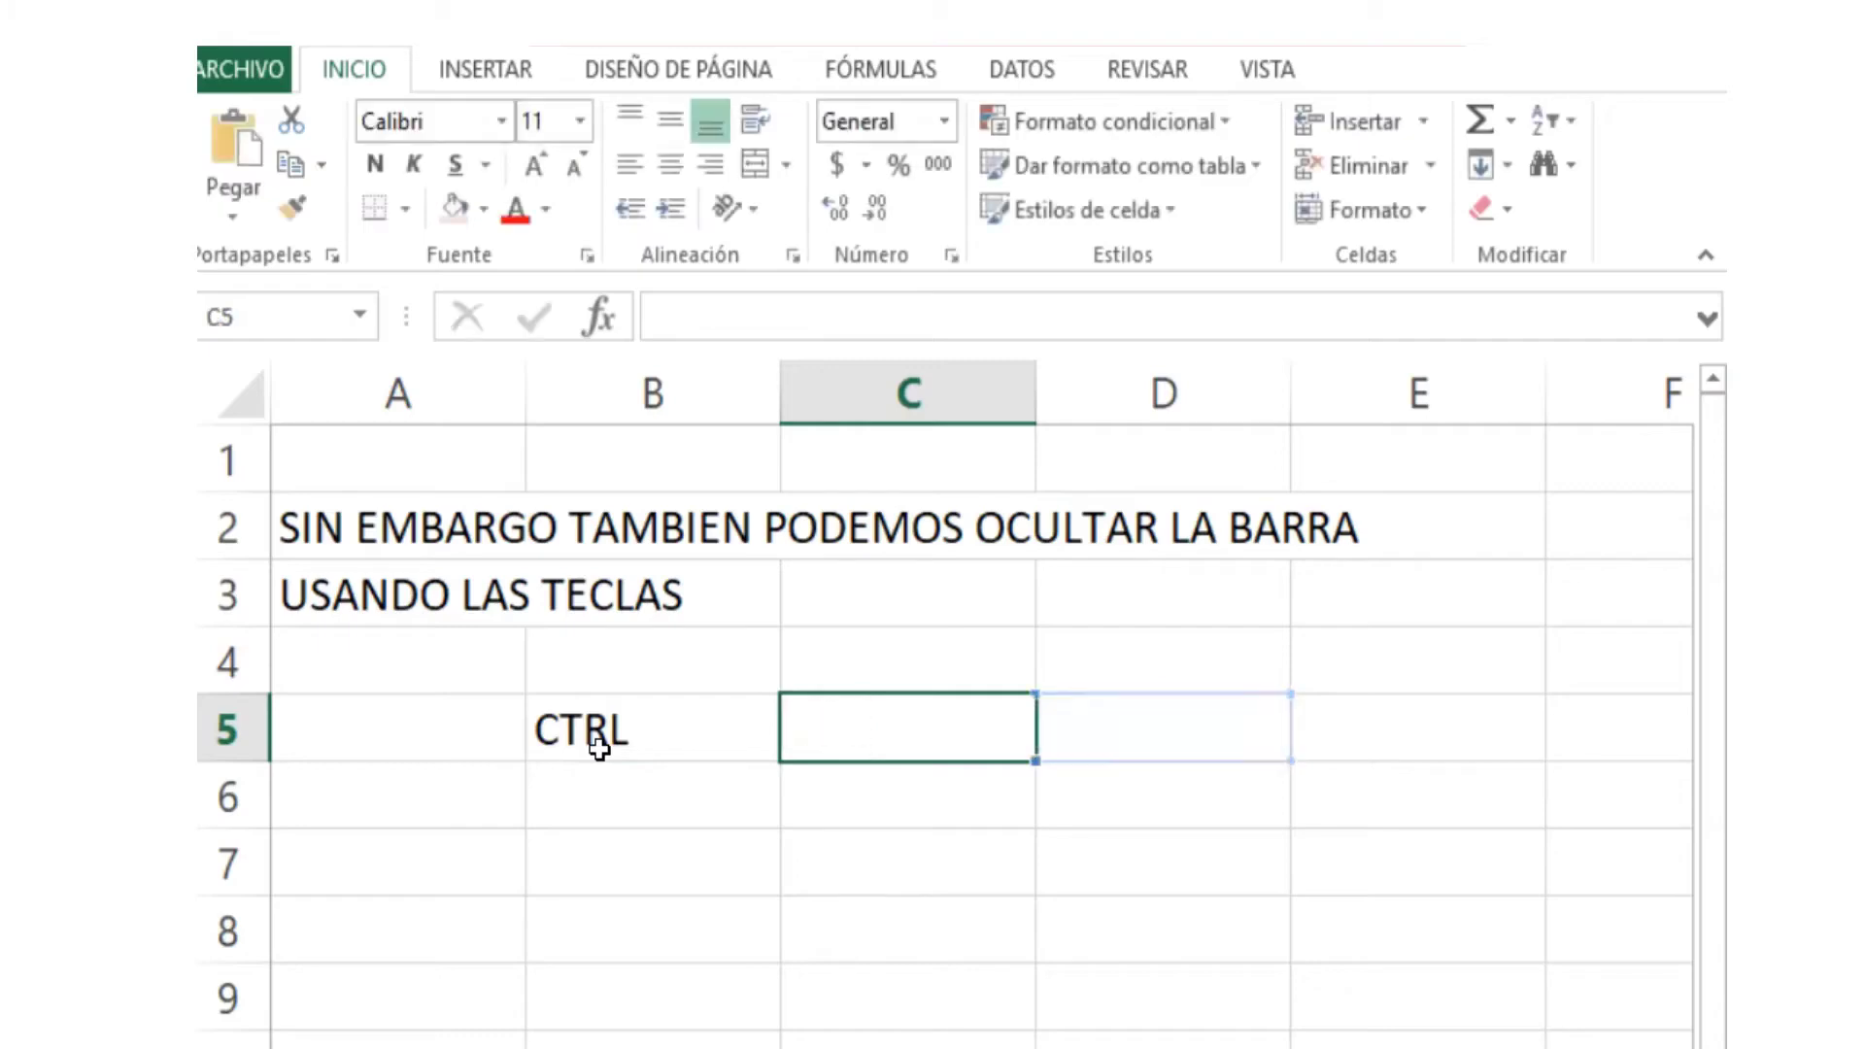
type("Y")
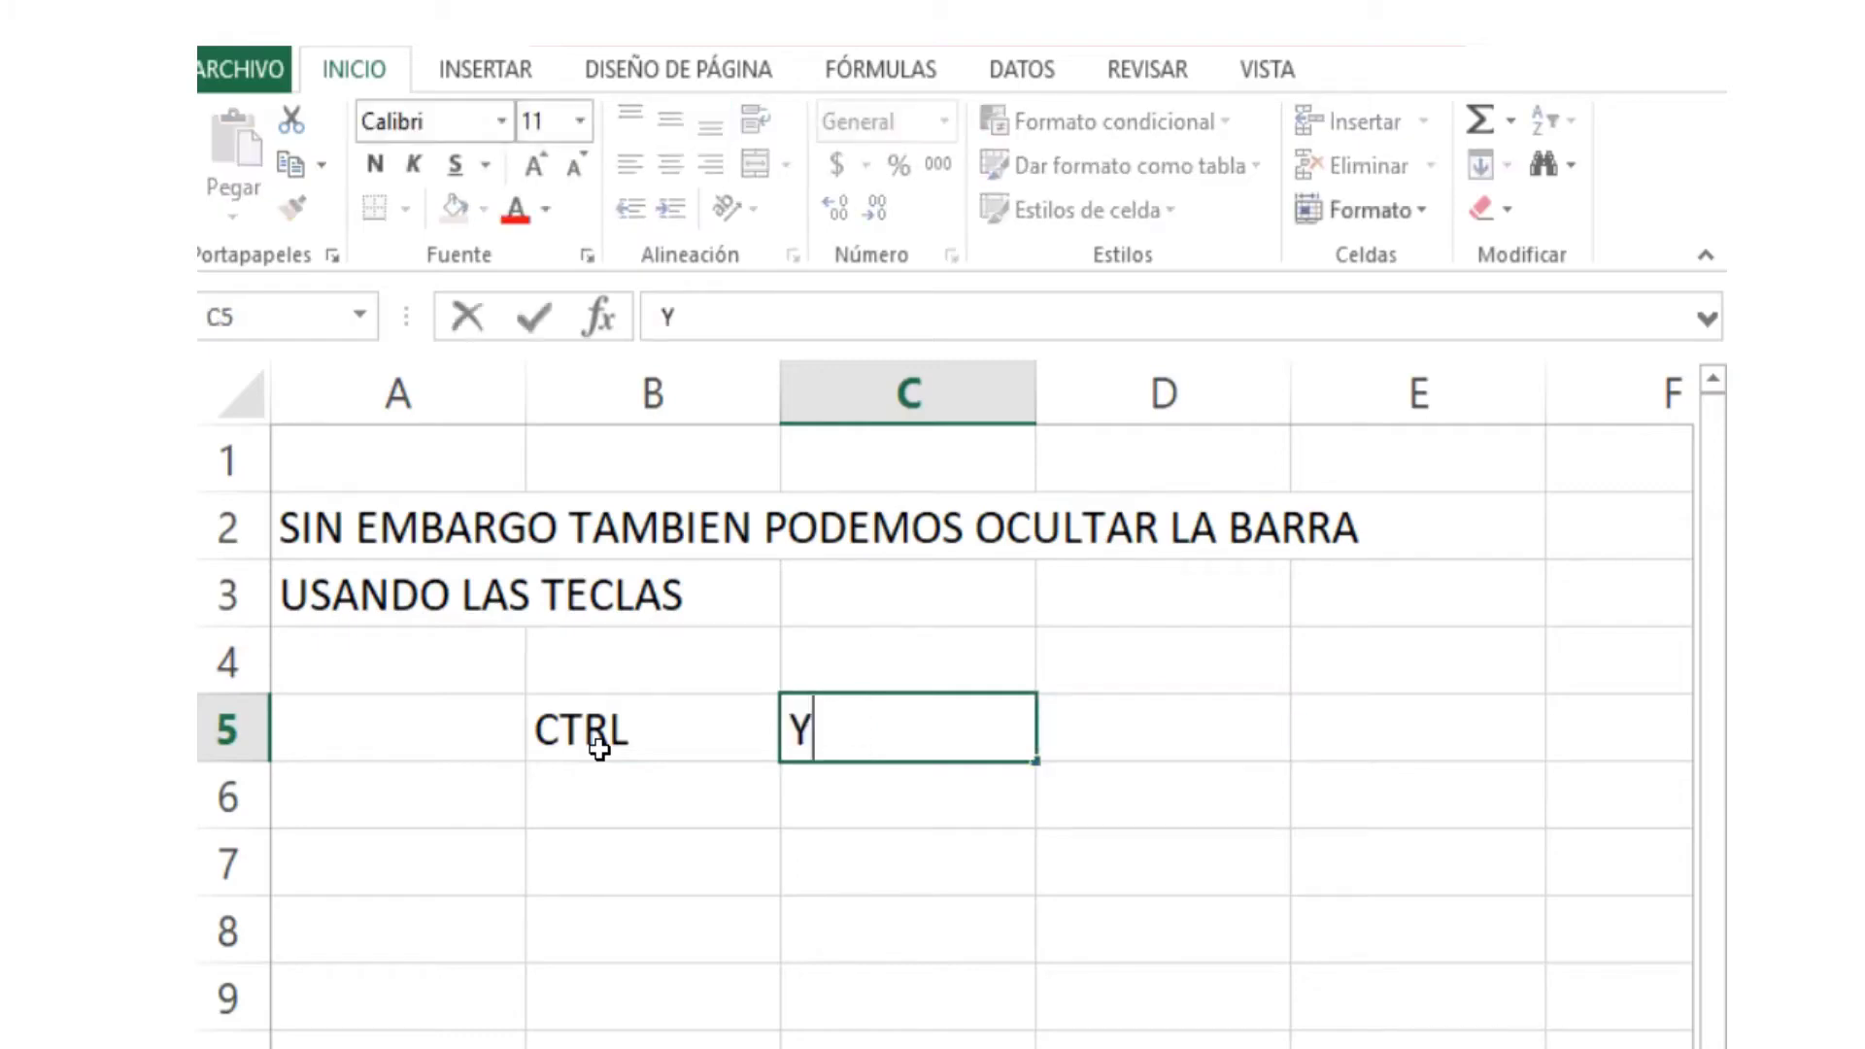
key("Tab")
type("F")
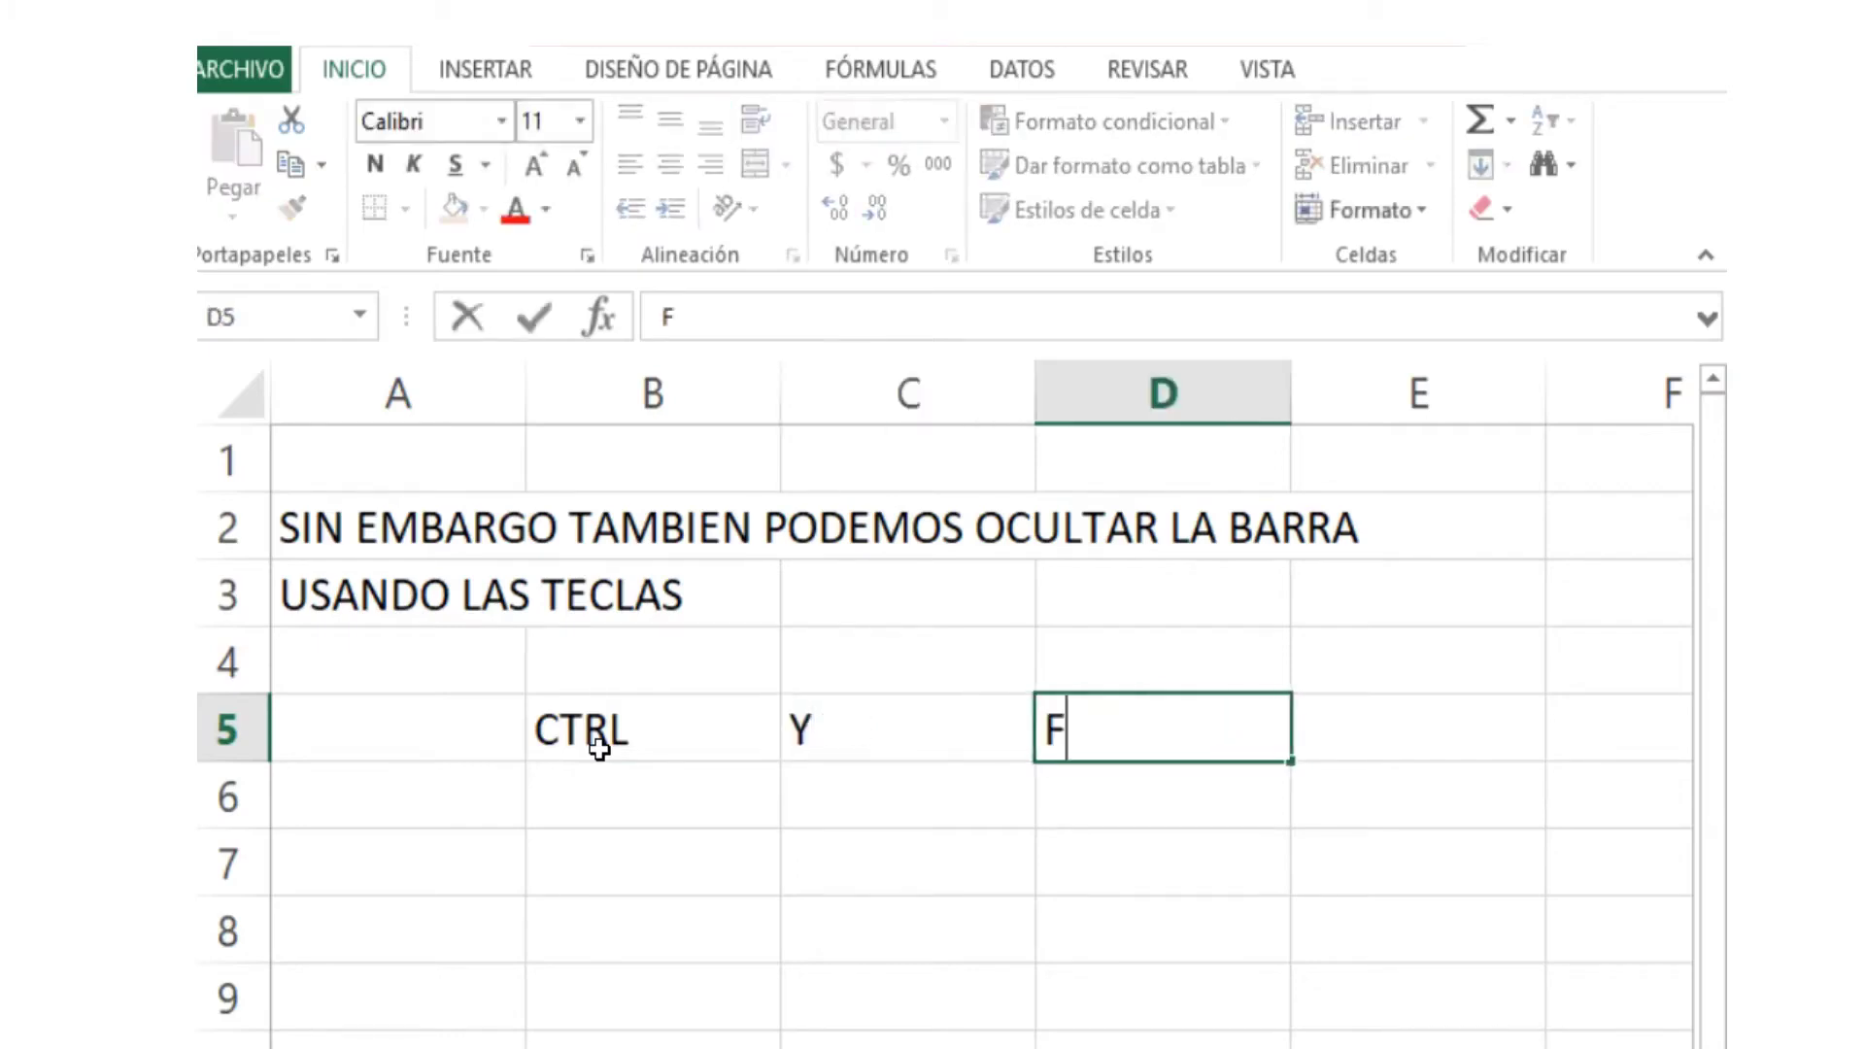
type("1")
left_click(789, 743)
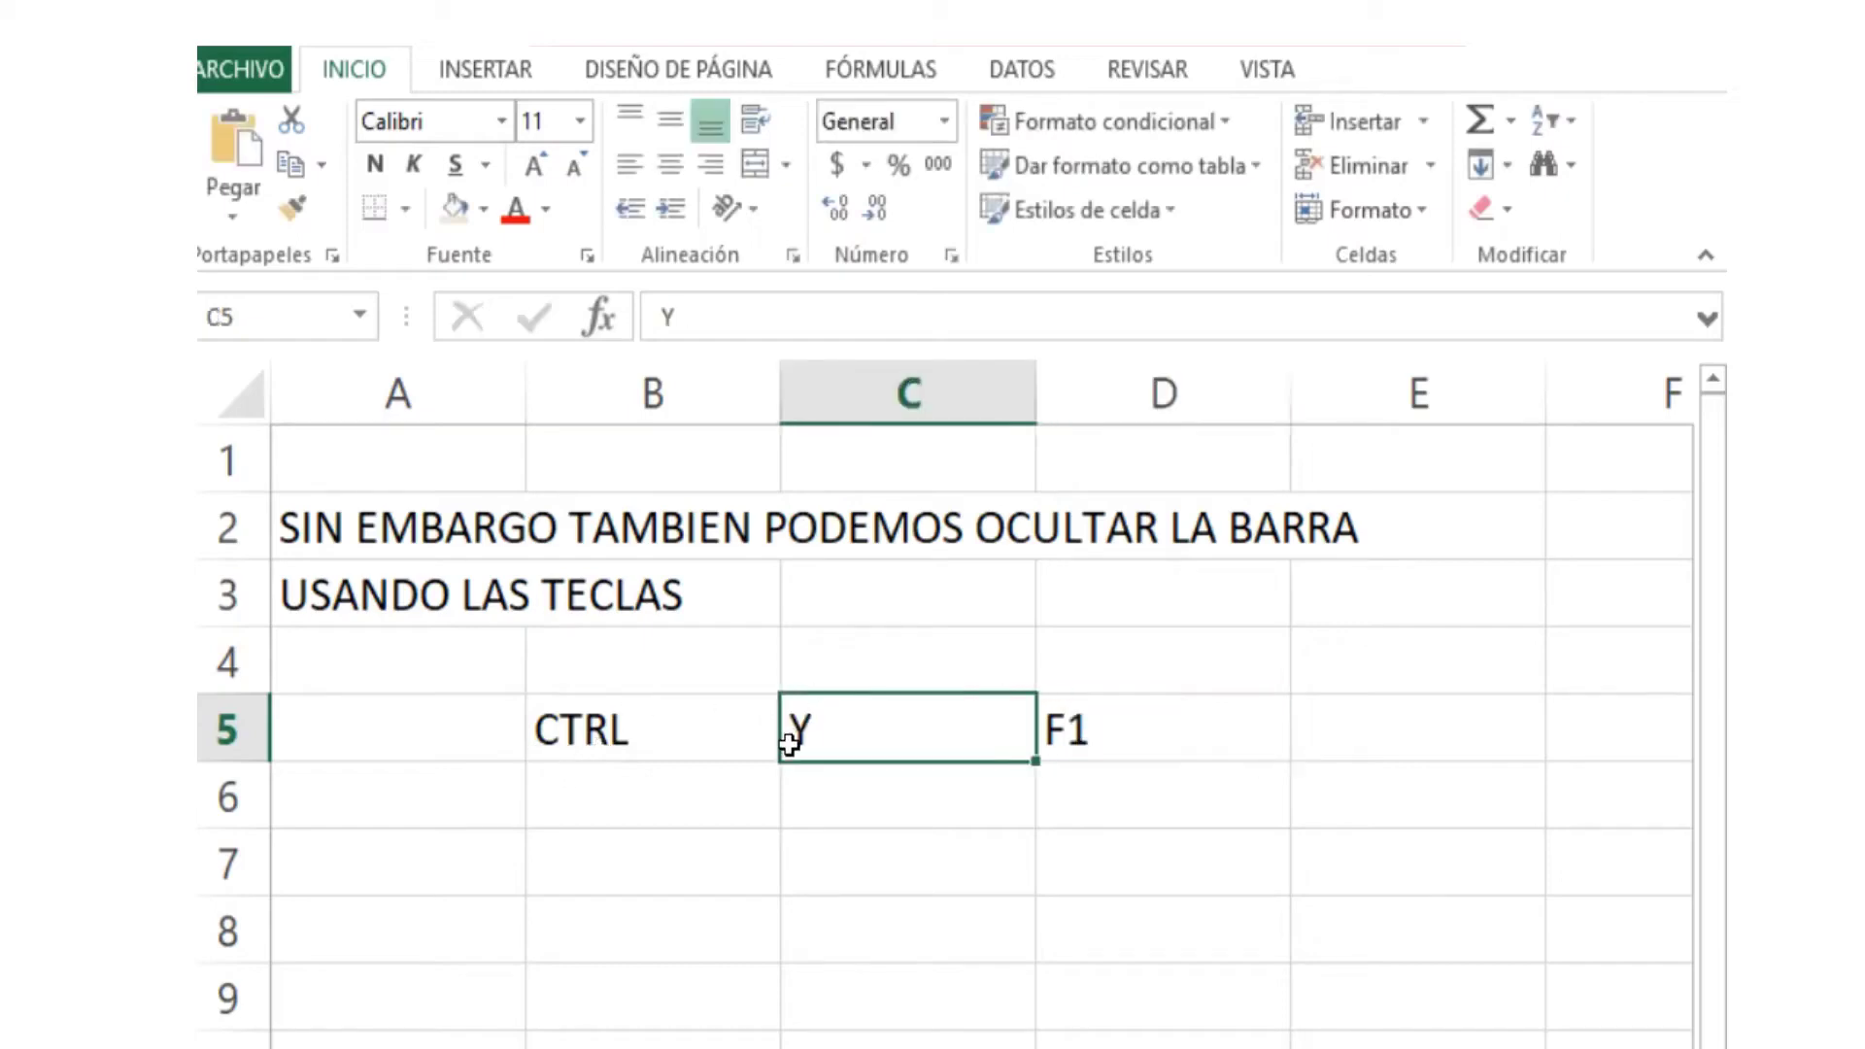
double_click(828, 734)
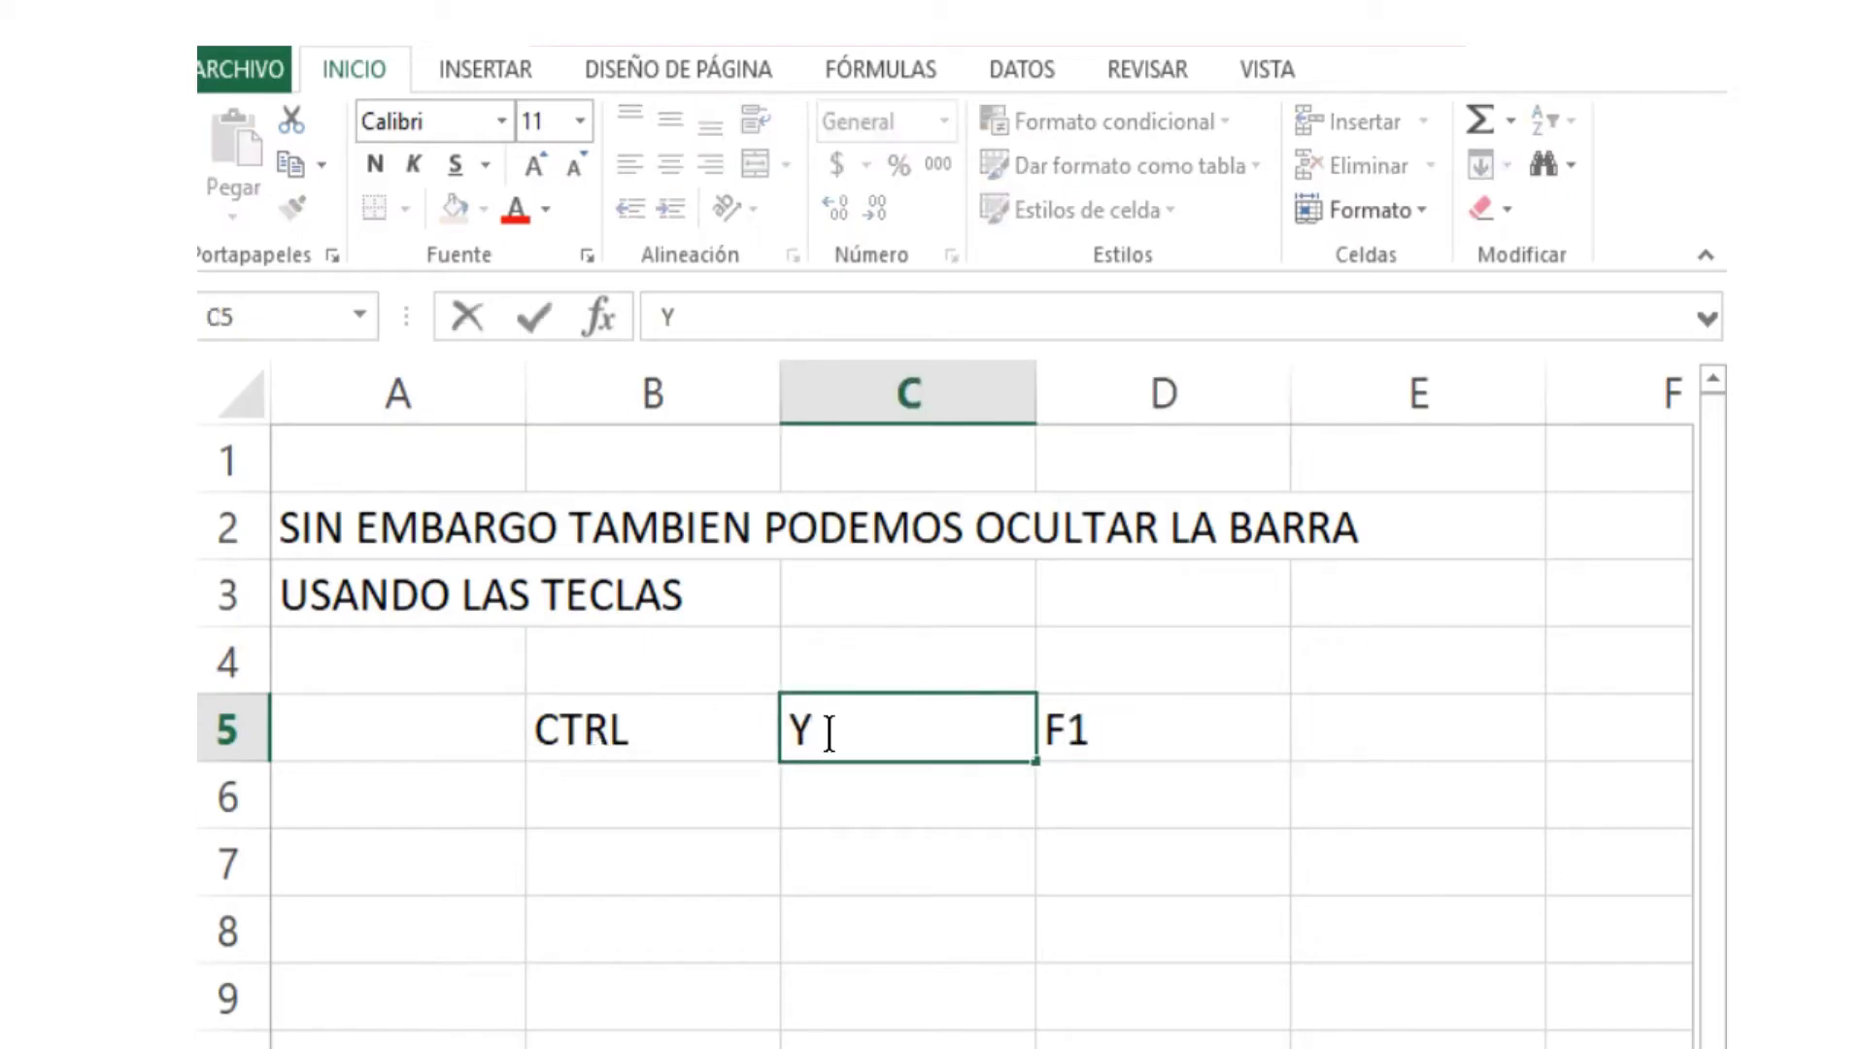
left_click_drag(828, 733, 774, 732)
key("BackSpace")
key("Return")
- Fill the CTRL and F1 cells, B5 and D5, with peach
left_click(725, 756)
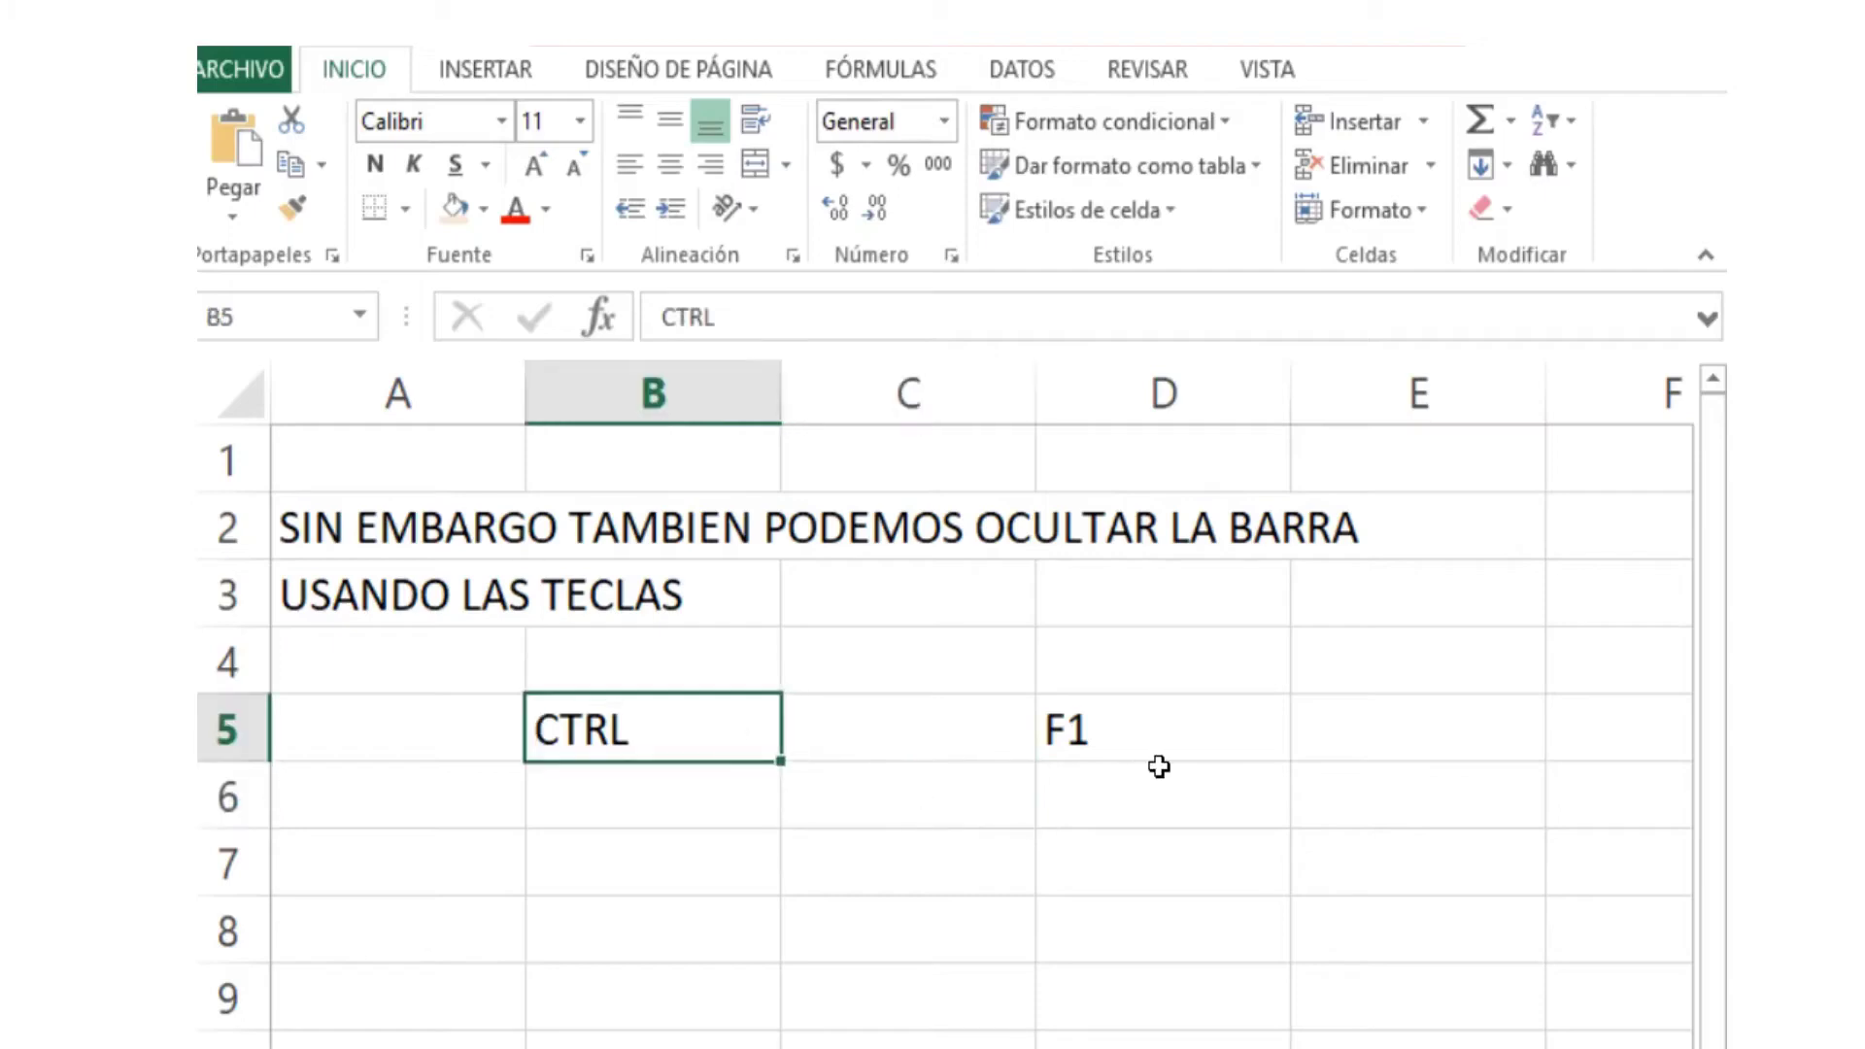
left_click(1161, 754, "ctrl")
left_click(455, 208)
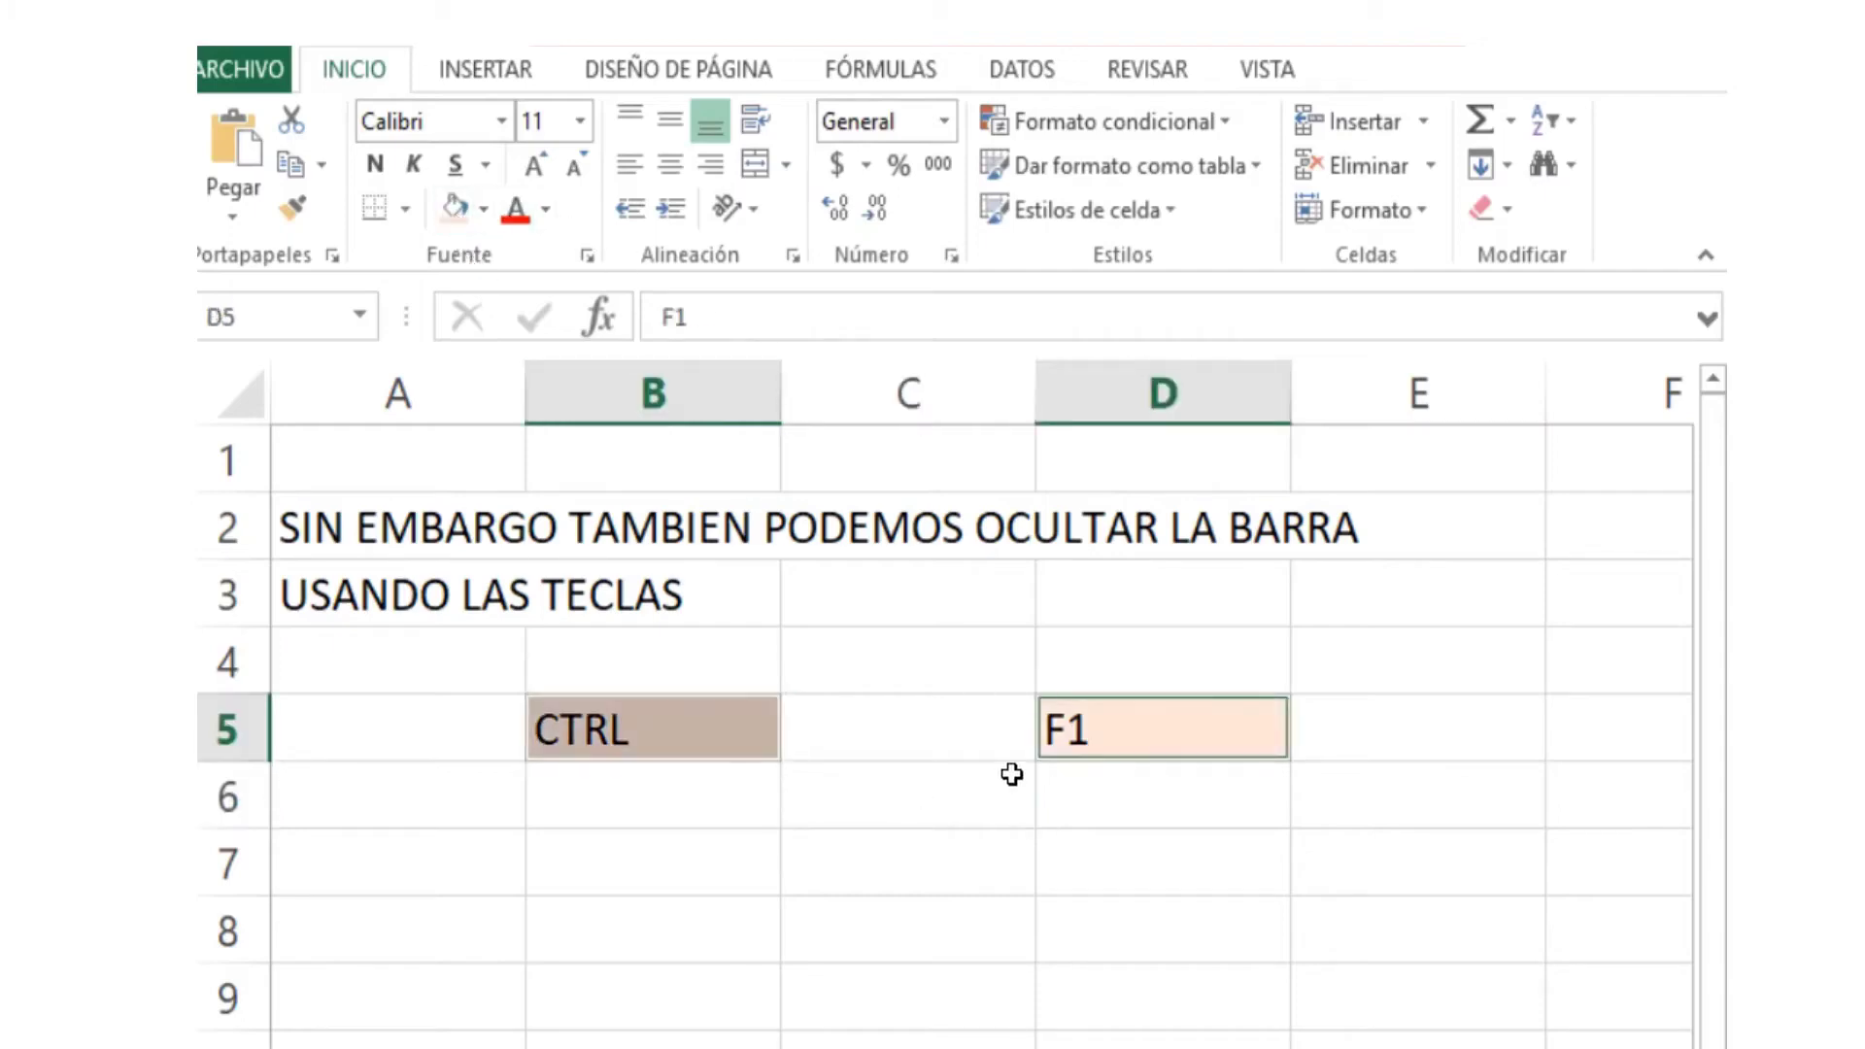
left_click(1011, 774)
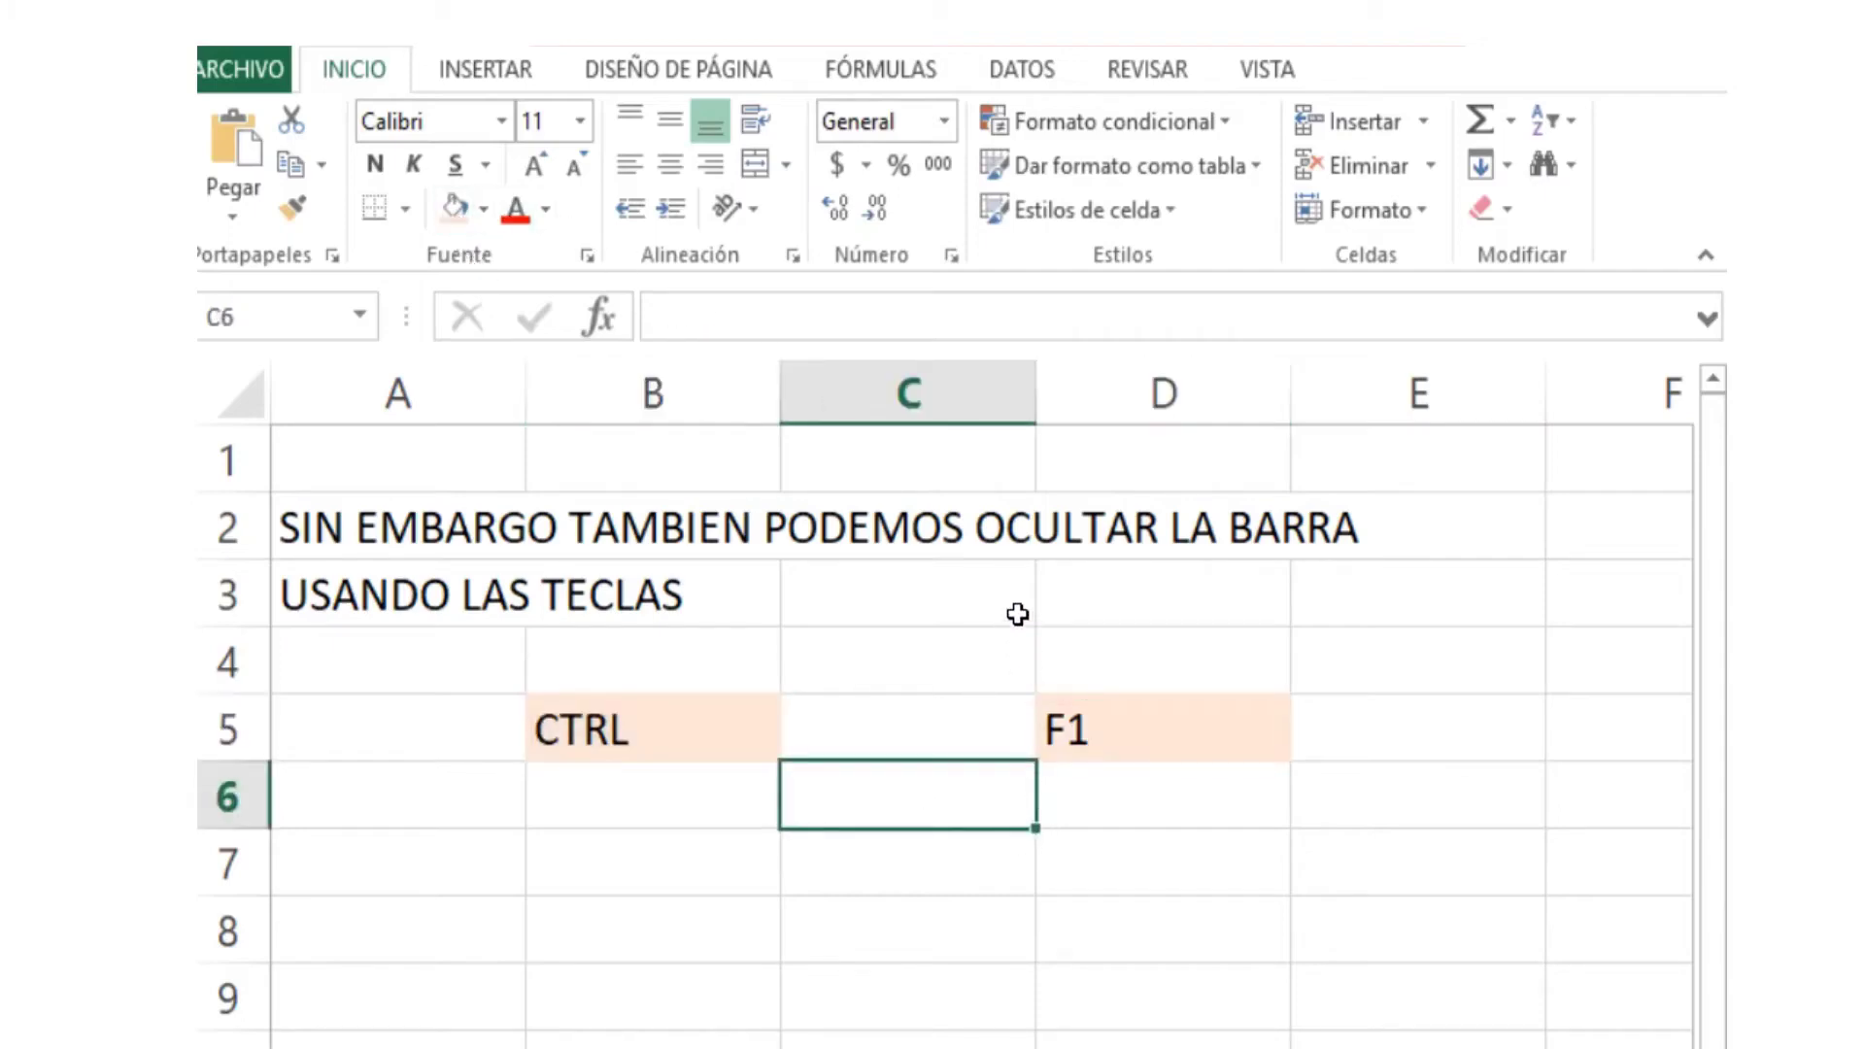
left_click(1122, 612)
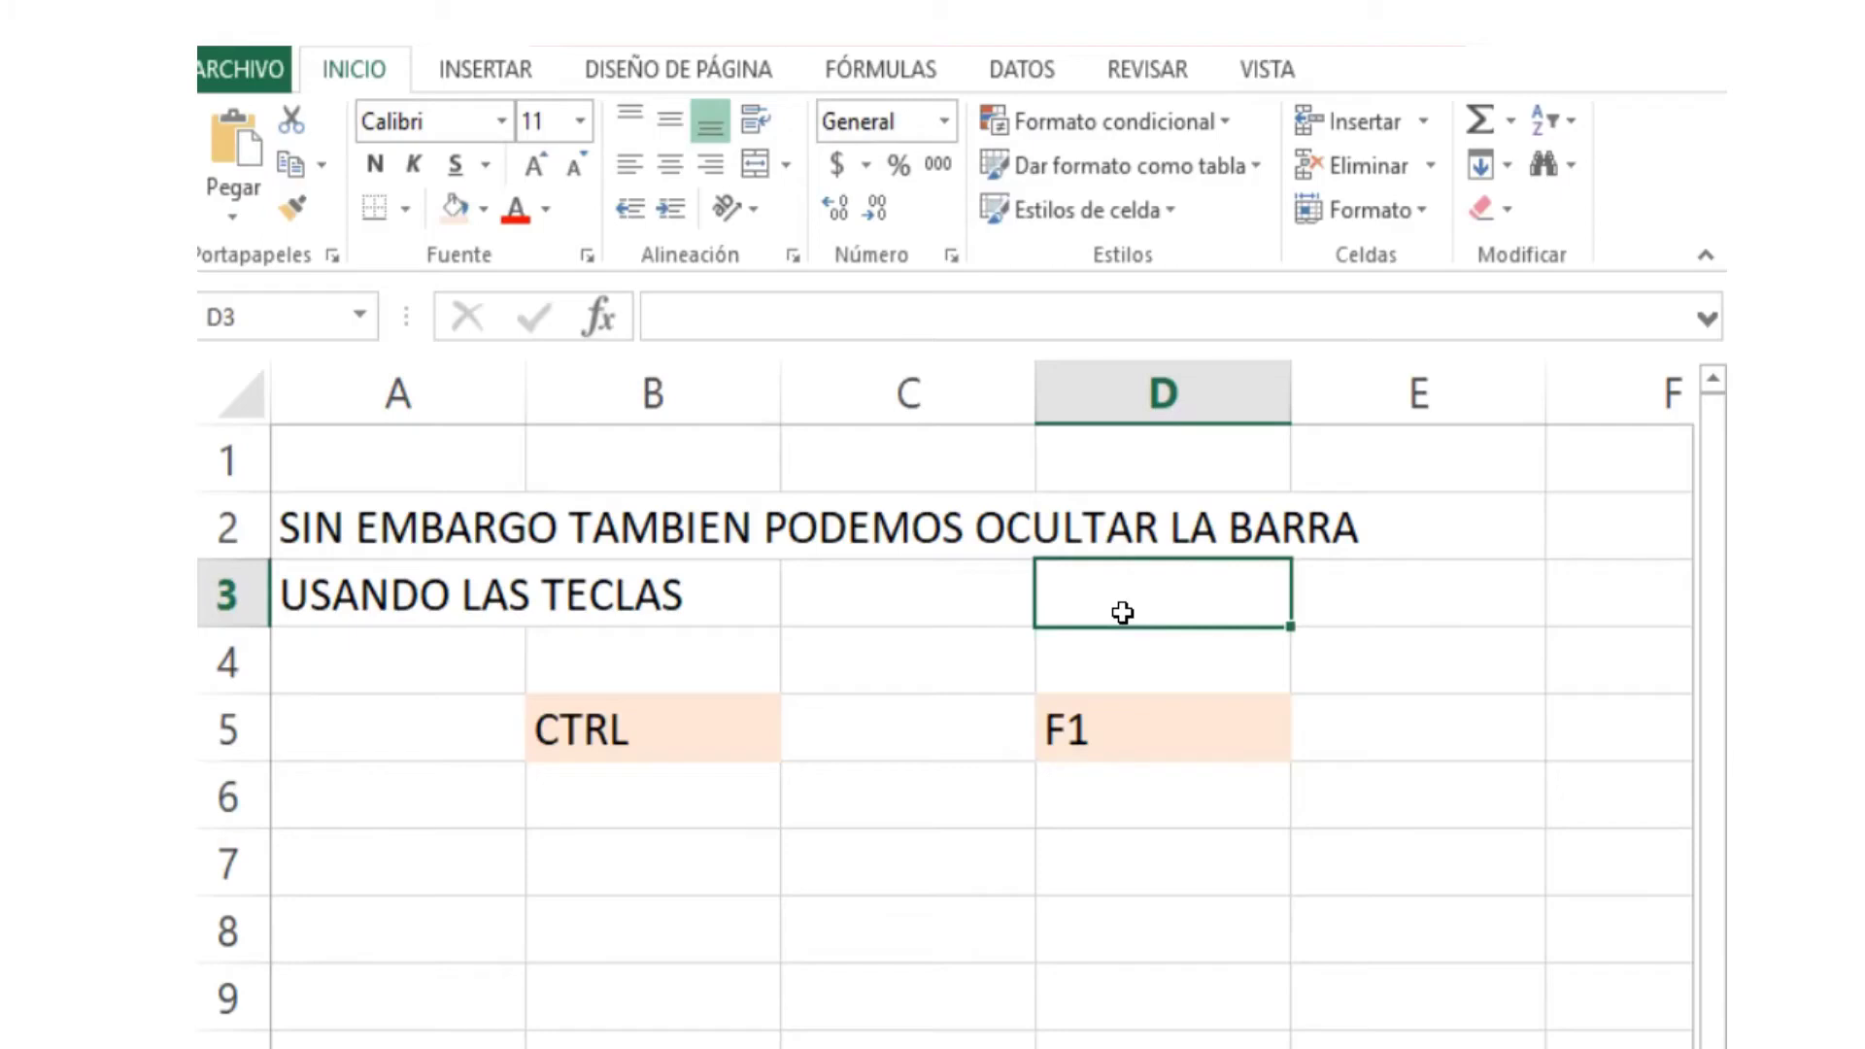
key("ctrl+F1")
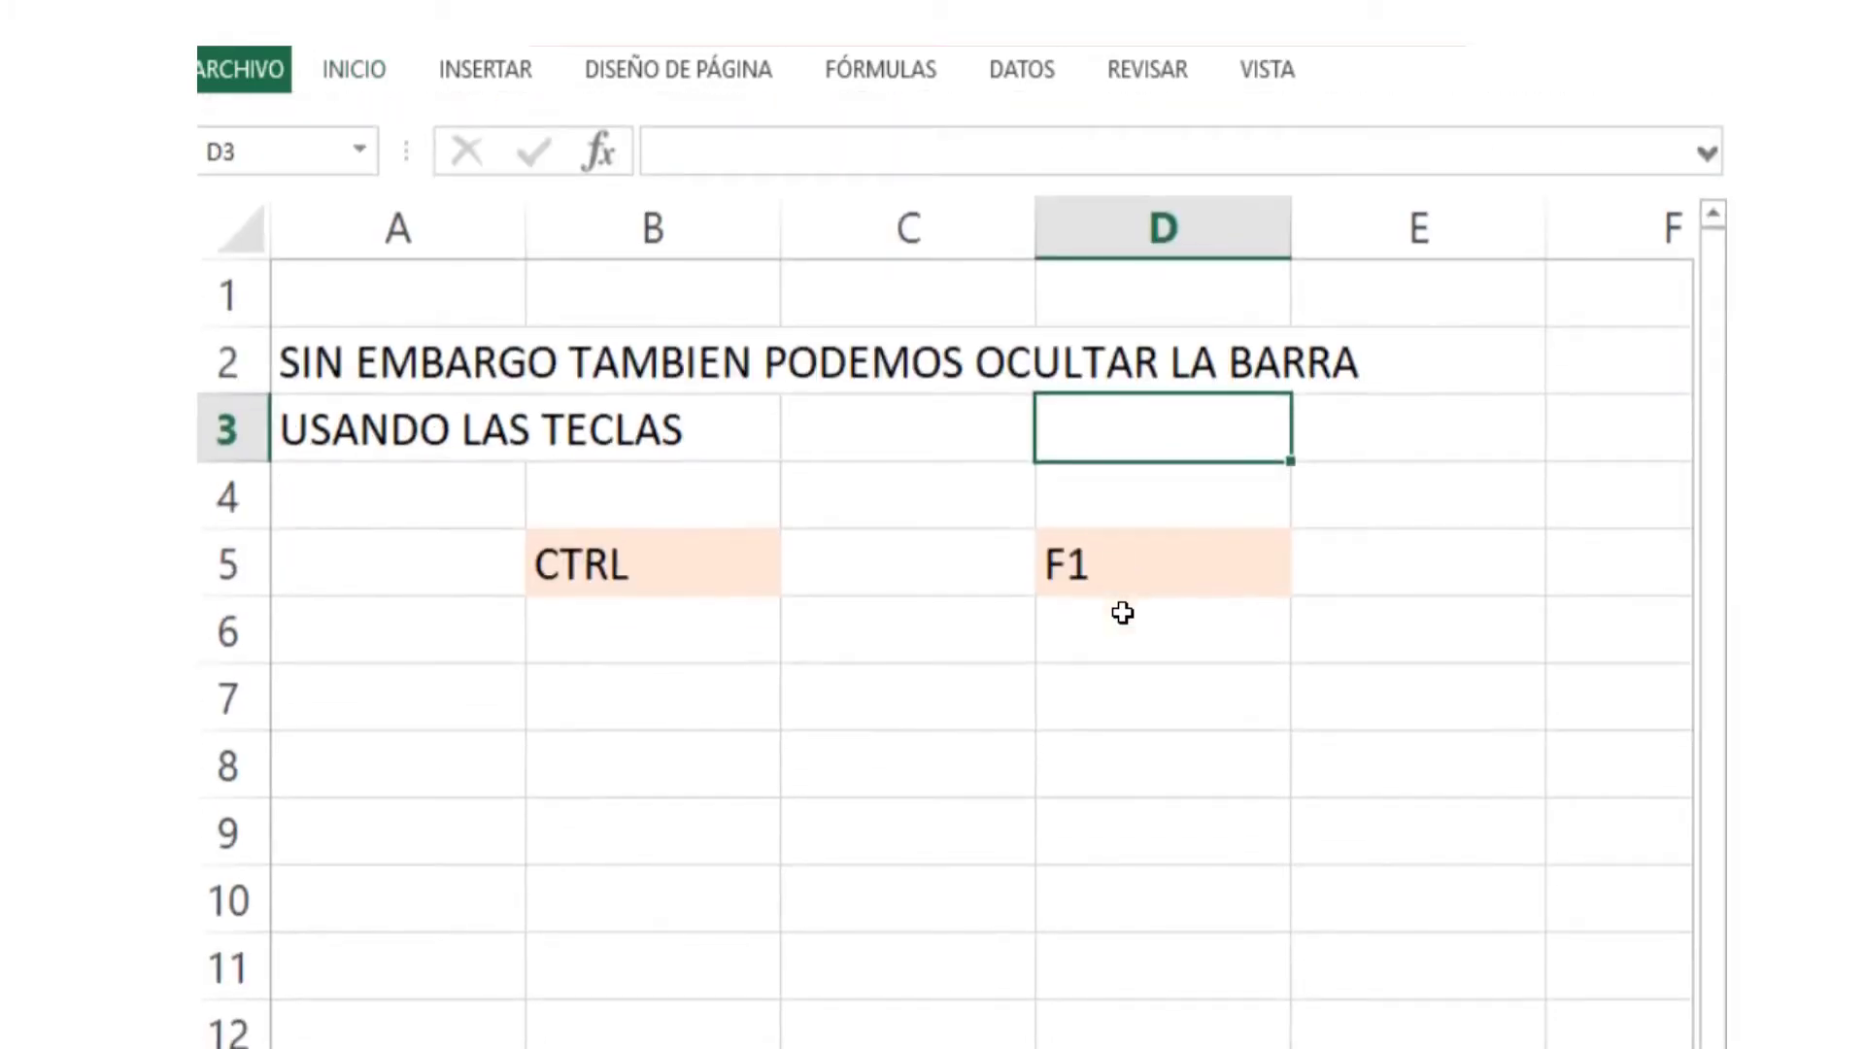
key("ctrl+F1")
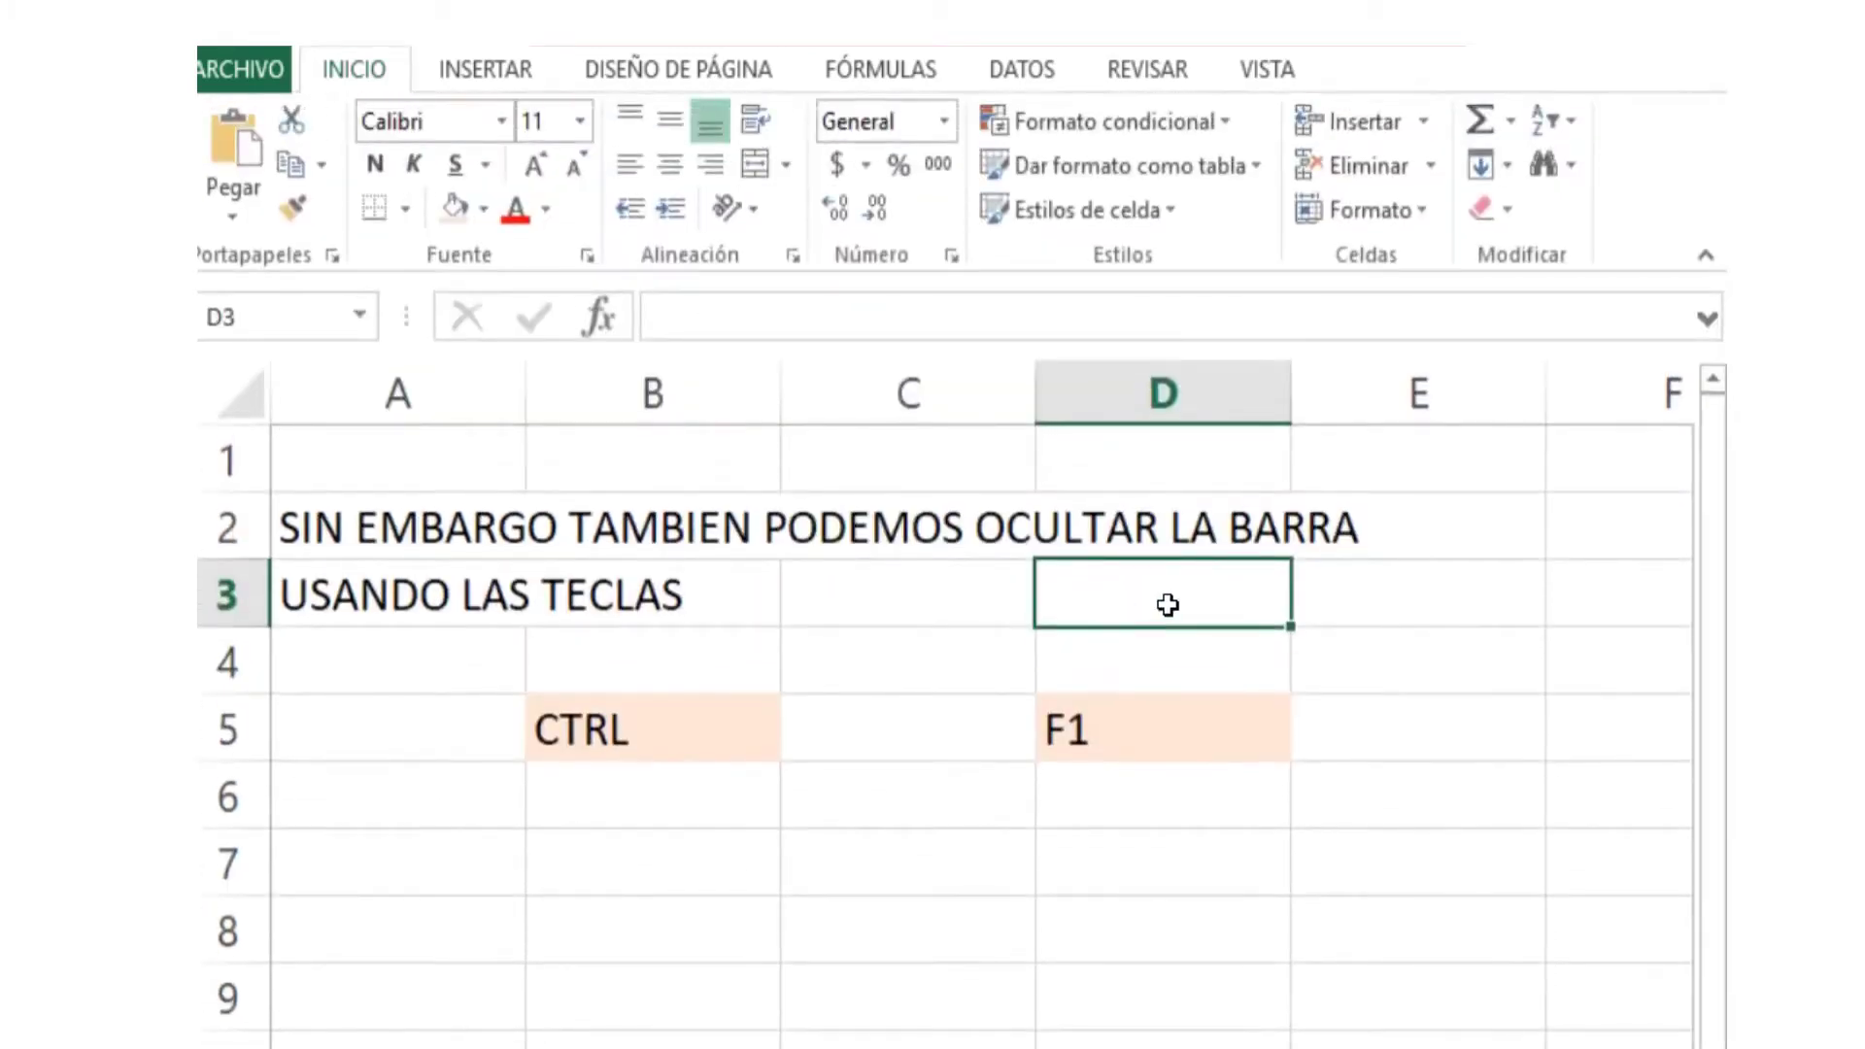
left_click(662, 865)
- Complete the B7 note 'QUE SIRVEN TANTO PARA OCULTAR COMO PARA RECUPERAR'
type("QUE SI")
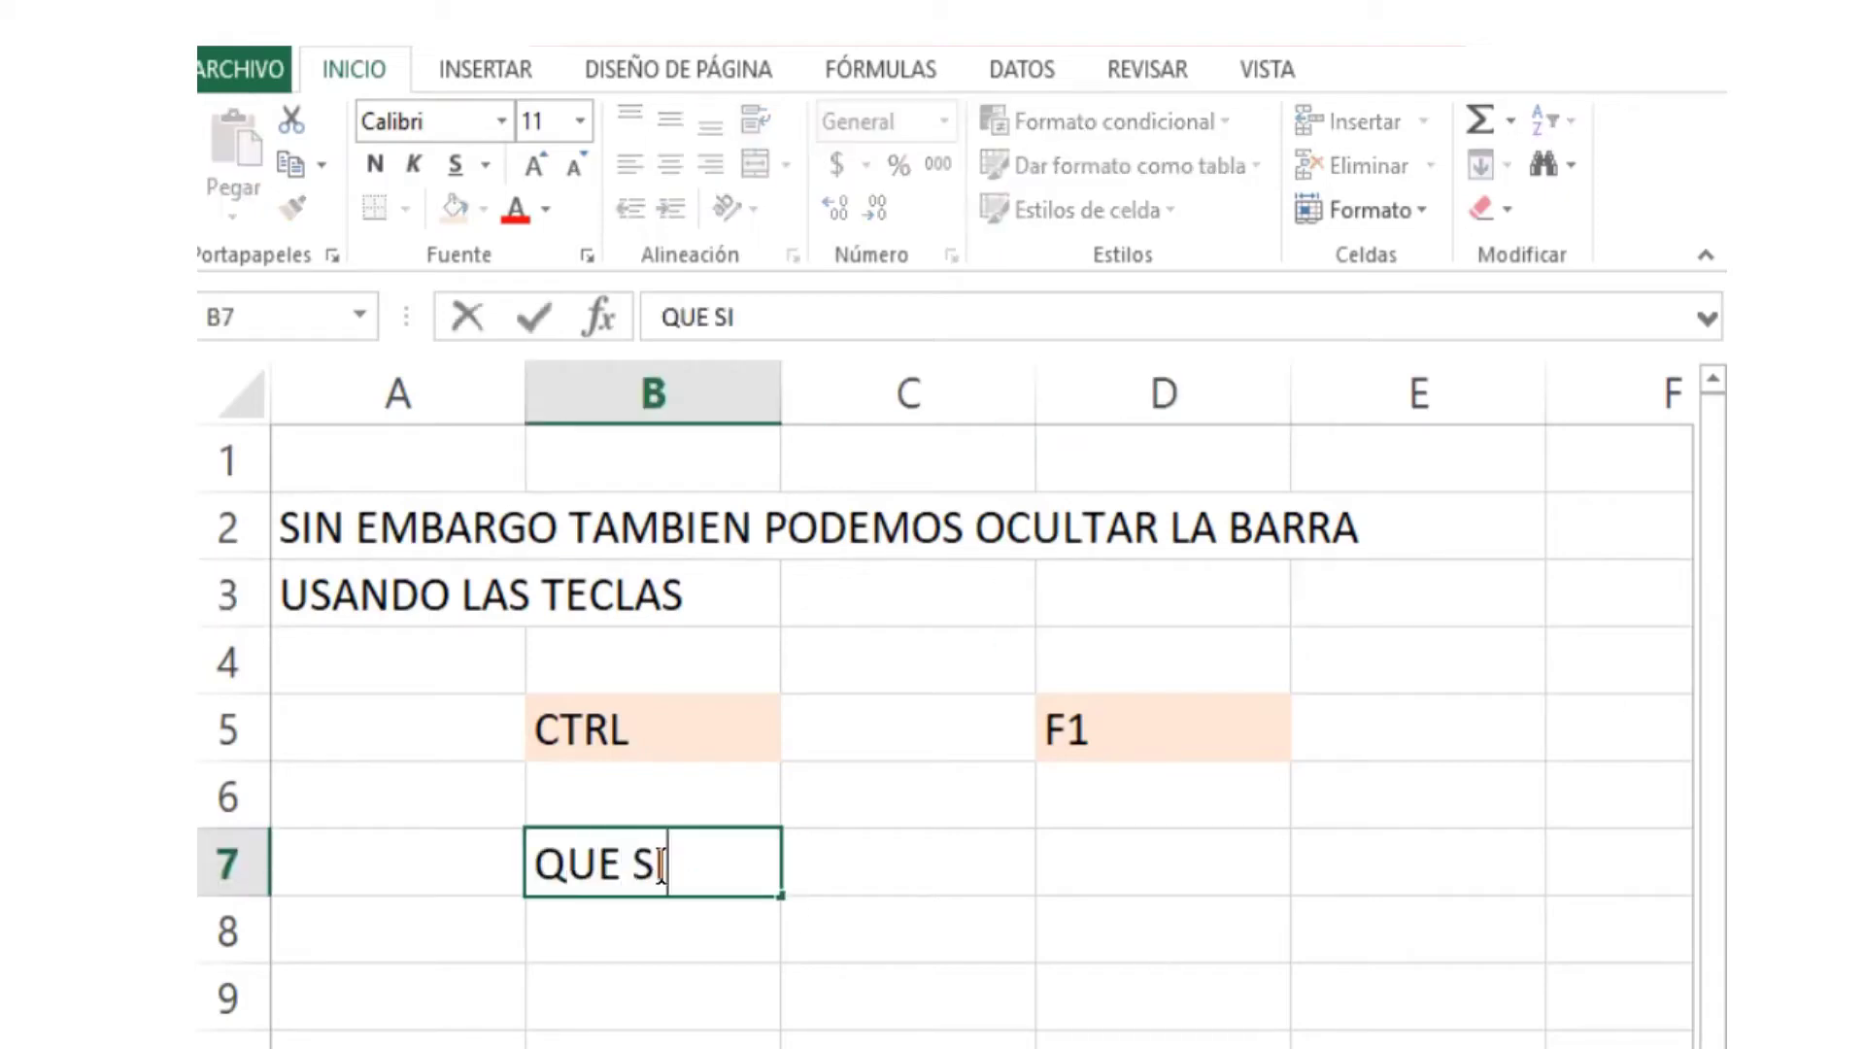
type("RVEN TANTO ")
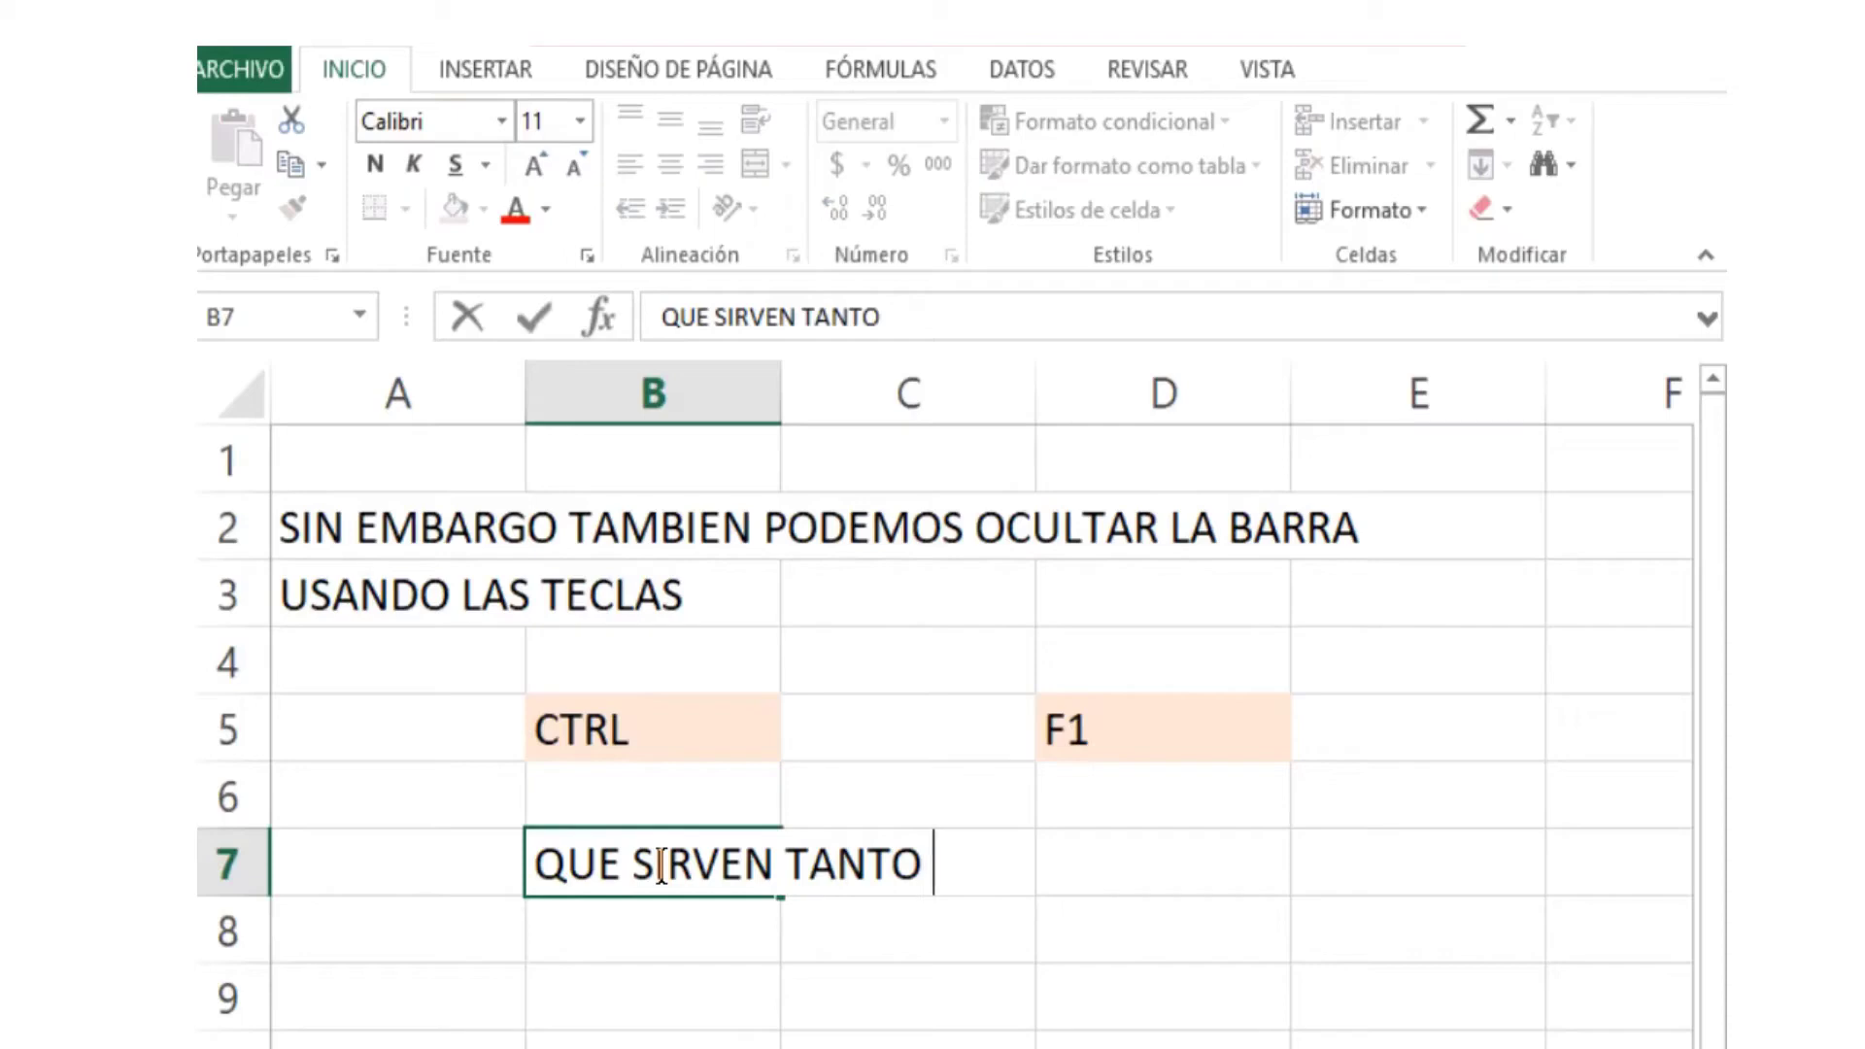
type("PARA OCULTAR ")
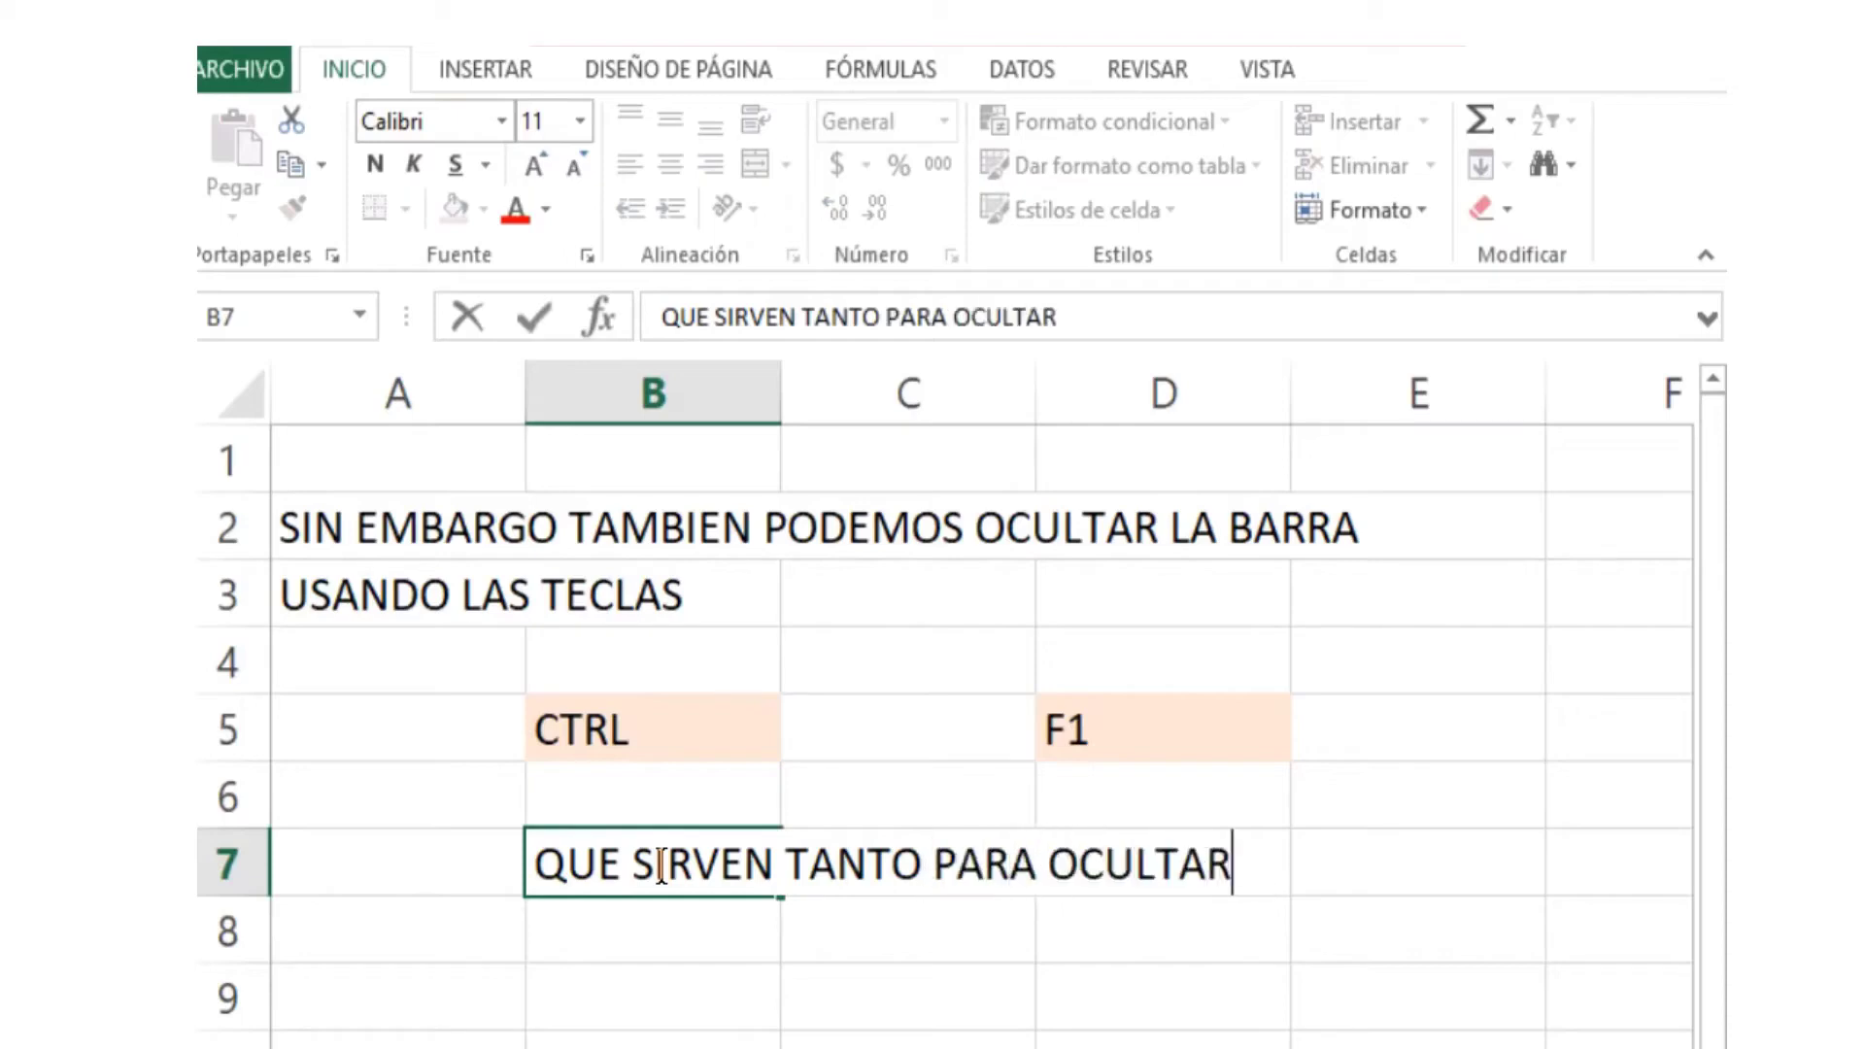
type("COMO P")
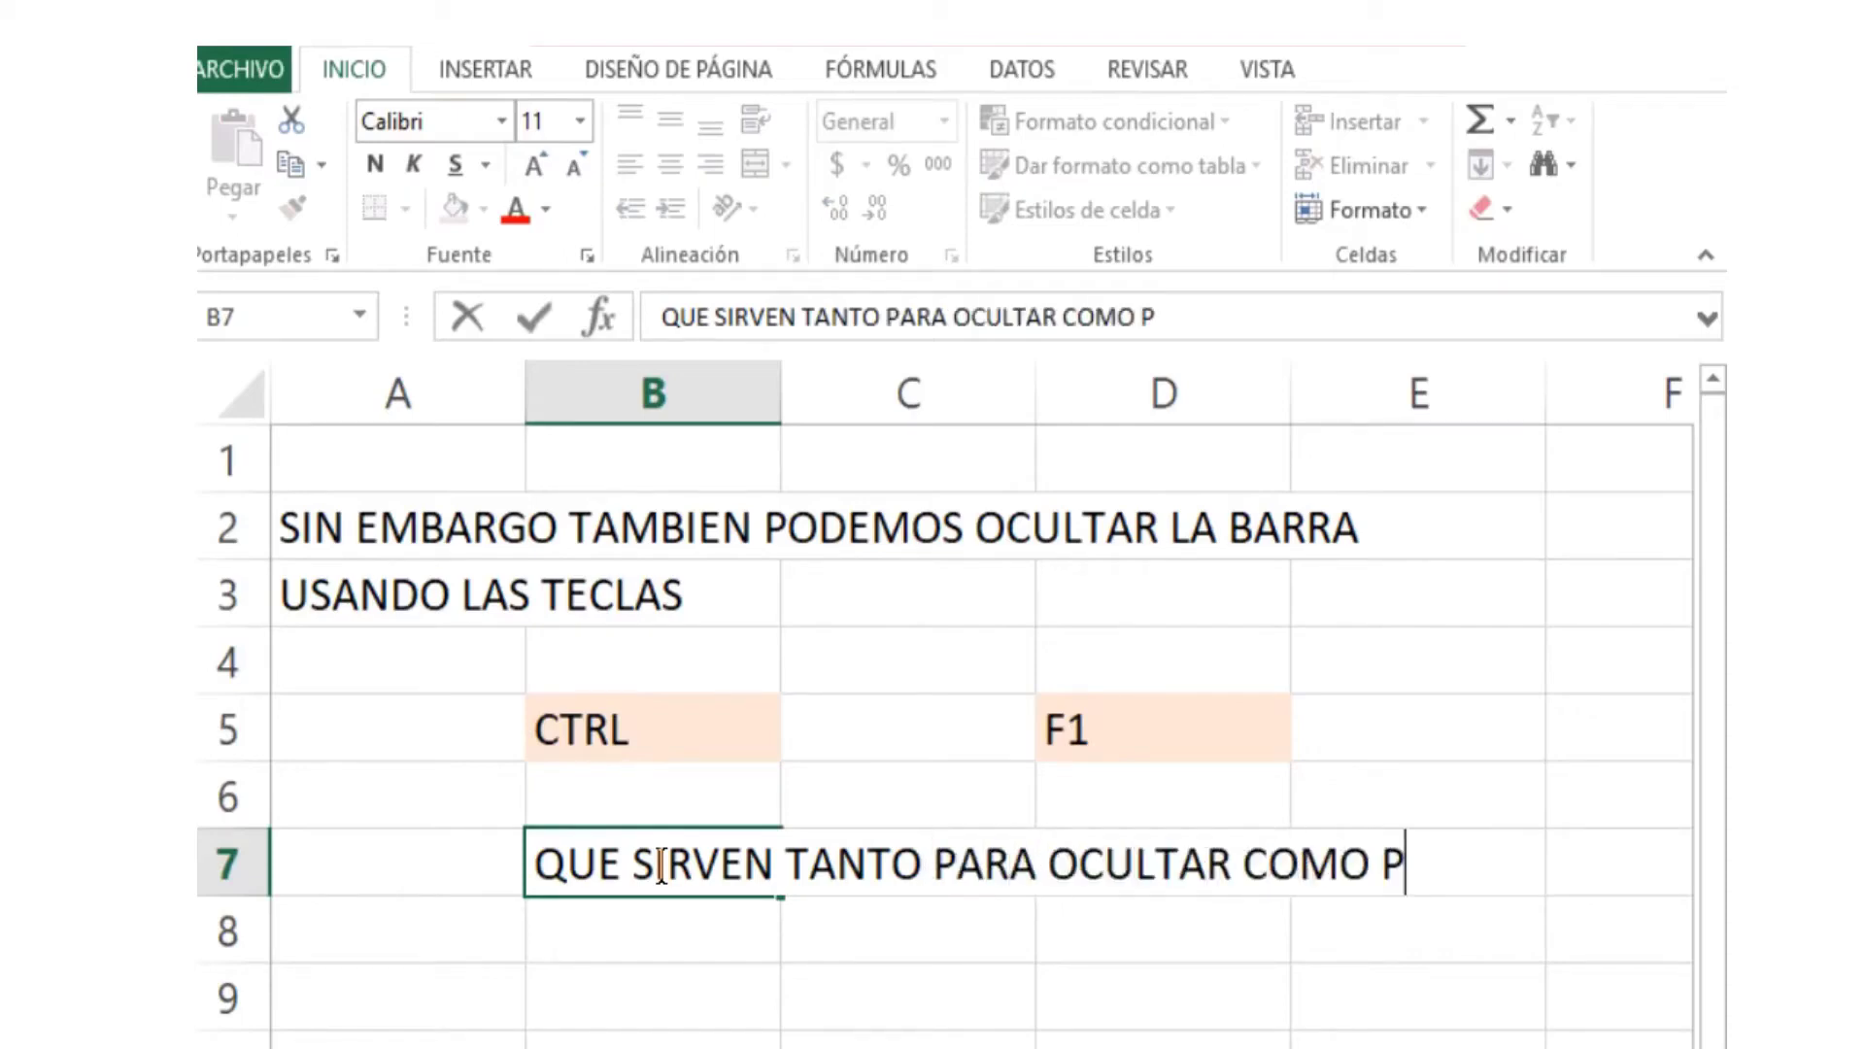
type("ARA RECUPERAR")
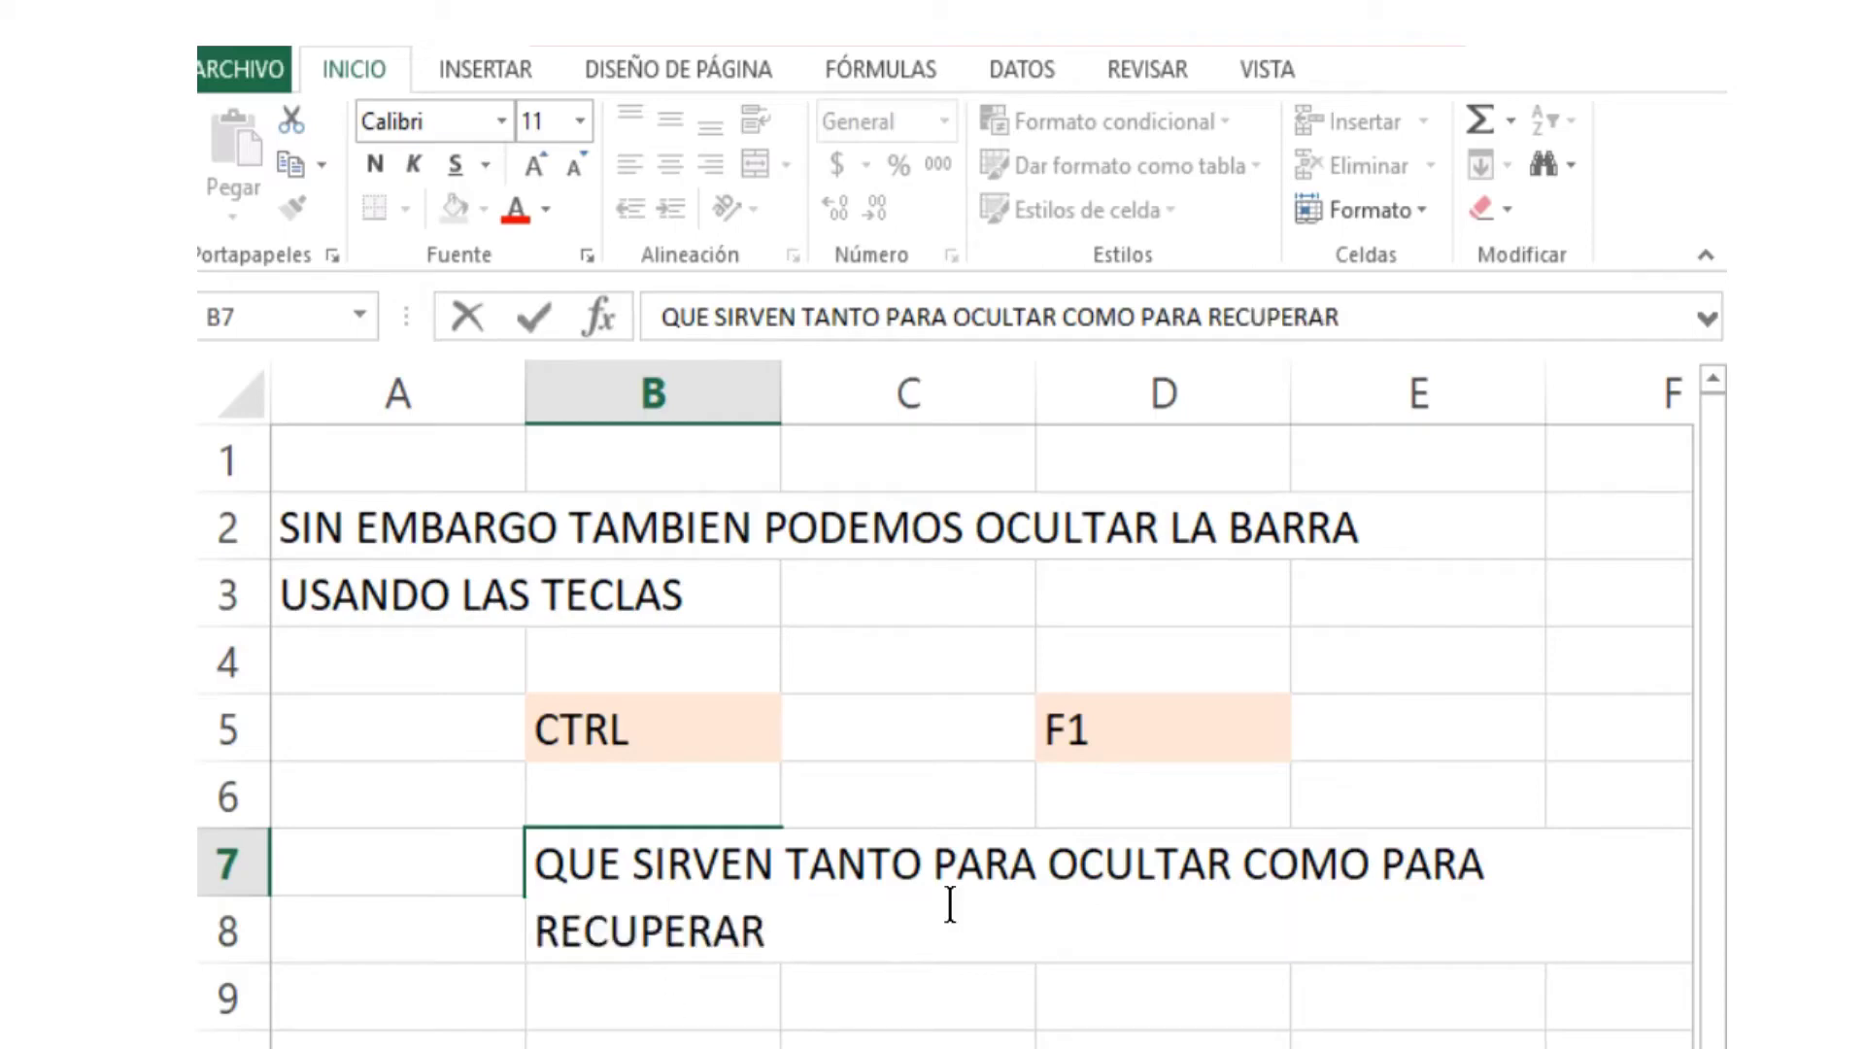
left_click(1213, 855, "shift")
left_click_drag(1213, 855, 1244, 857)
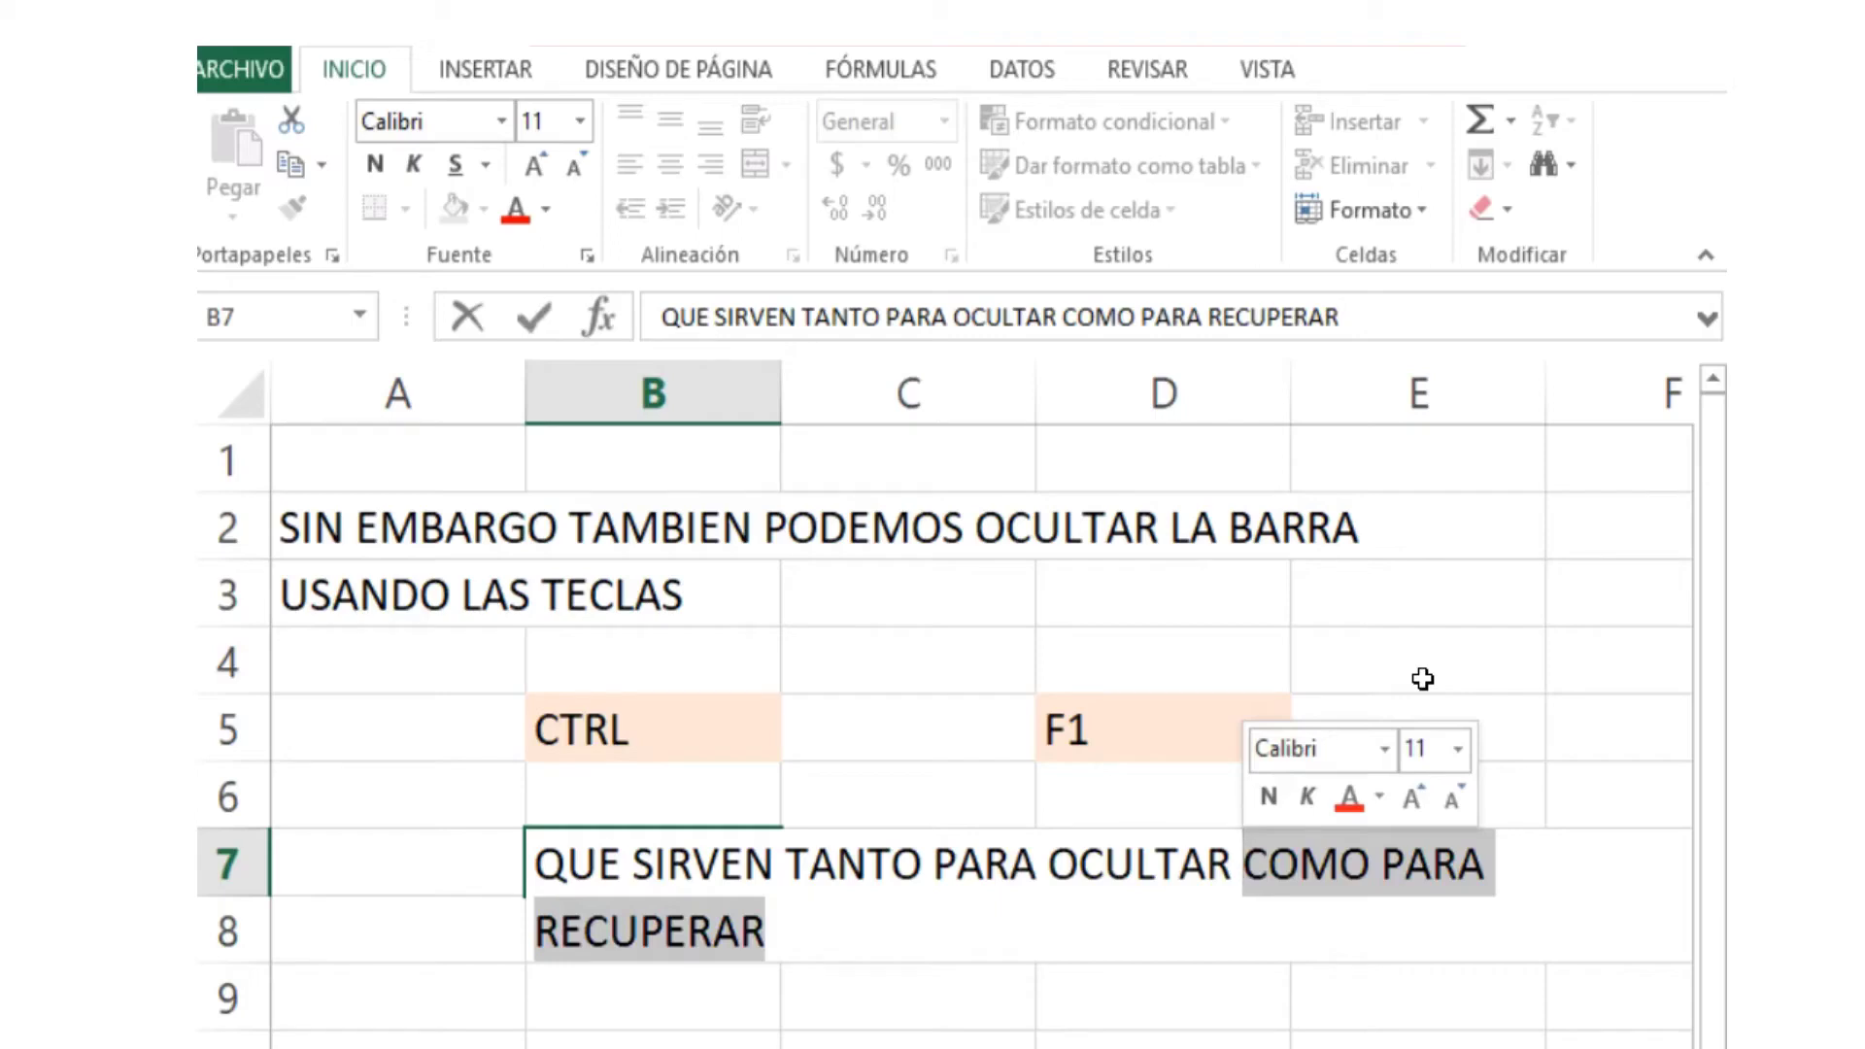
left_click(1428, 645)
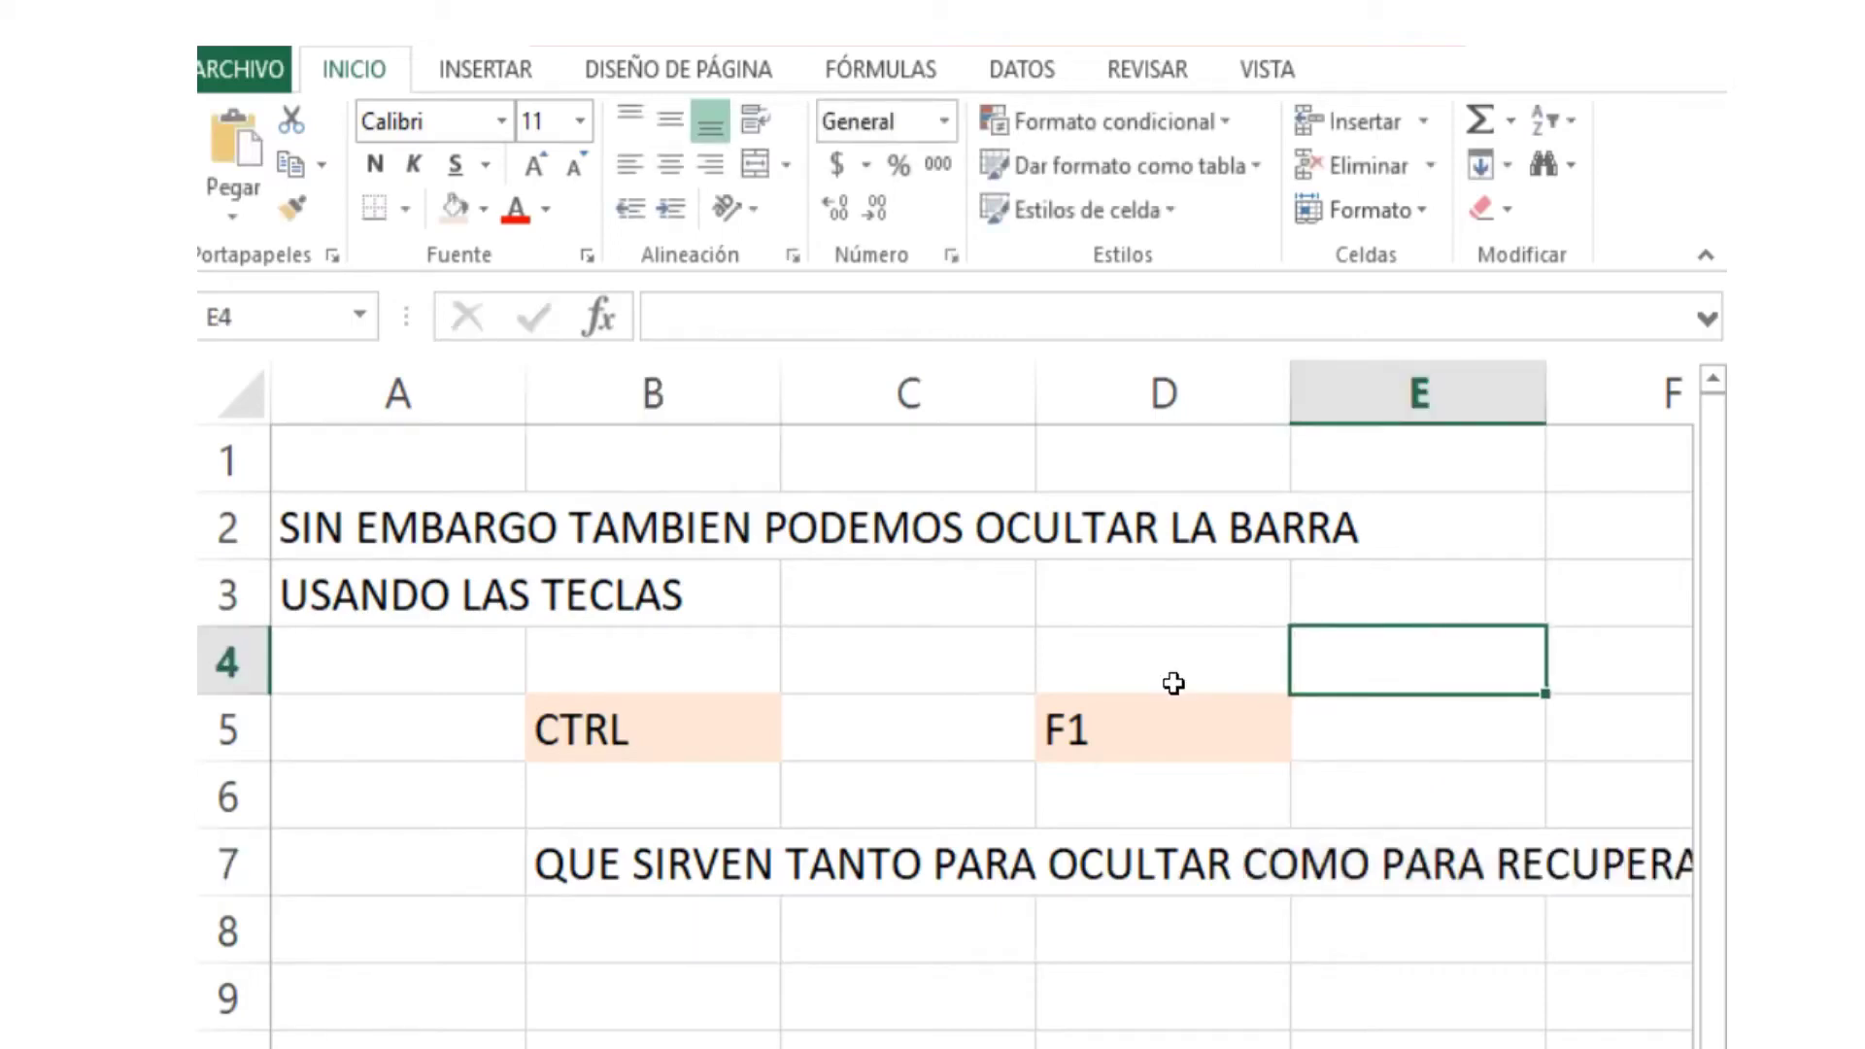
- Move the note from B7 to A7, then hide and restore the ribbon with Ctrl+F1
left_click(667, 868)
left_click_drag(645, 894, 479, 895)
left_click(875, 797)
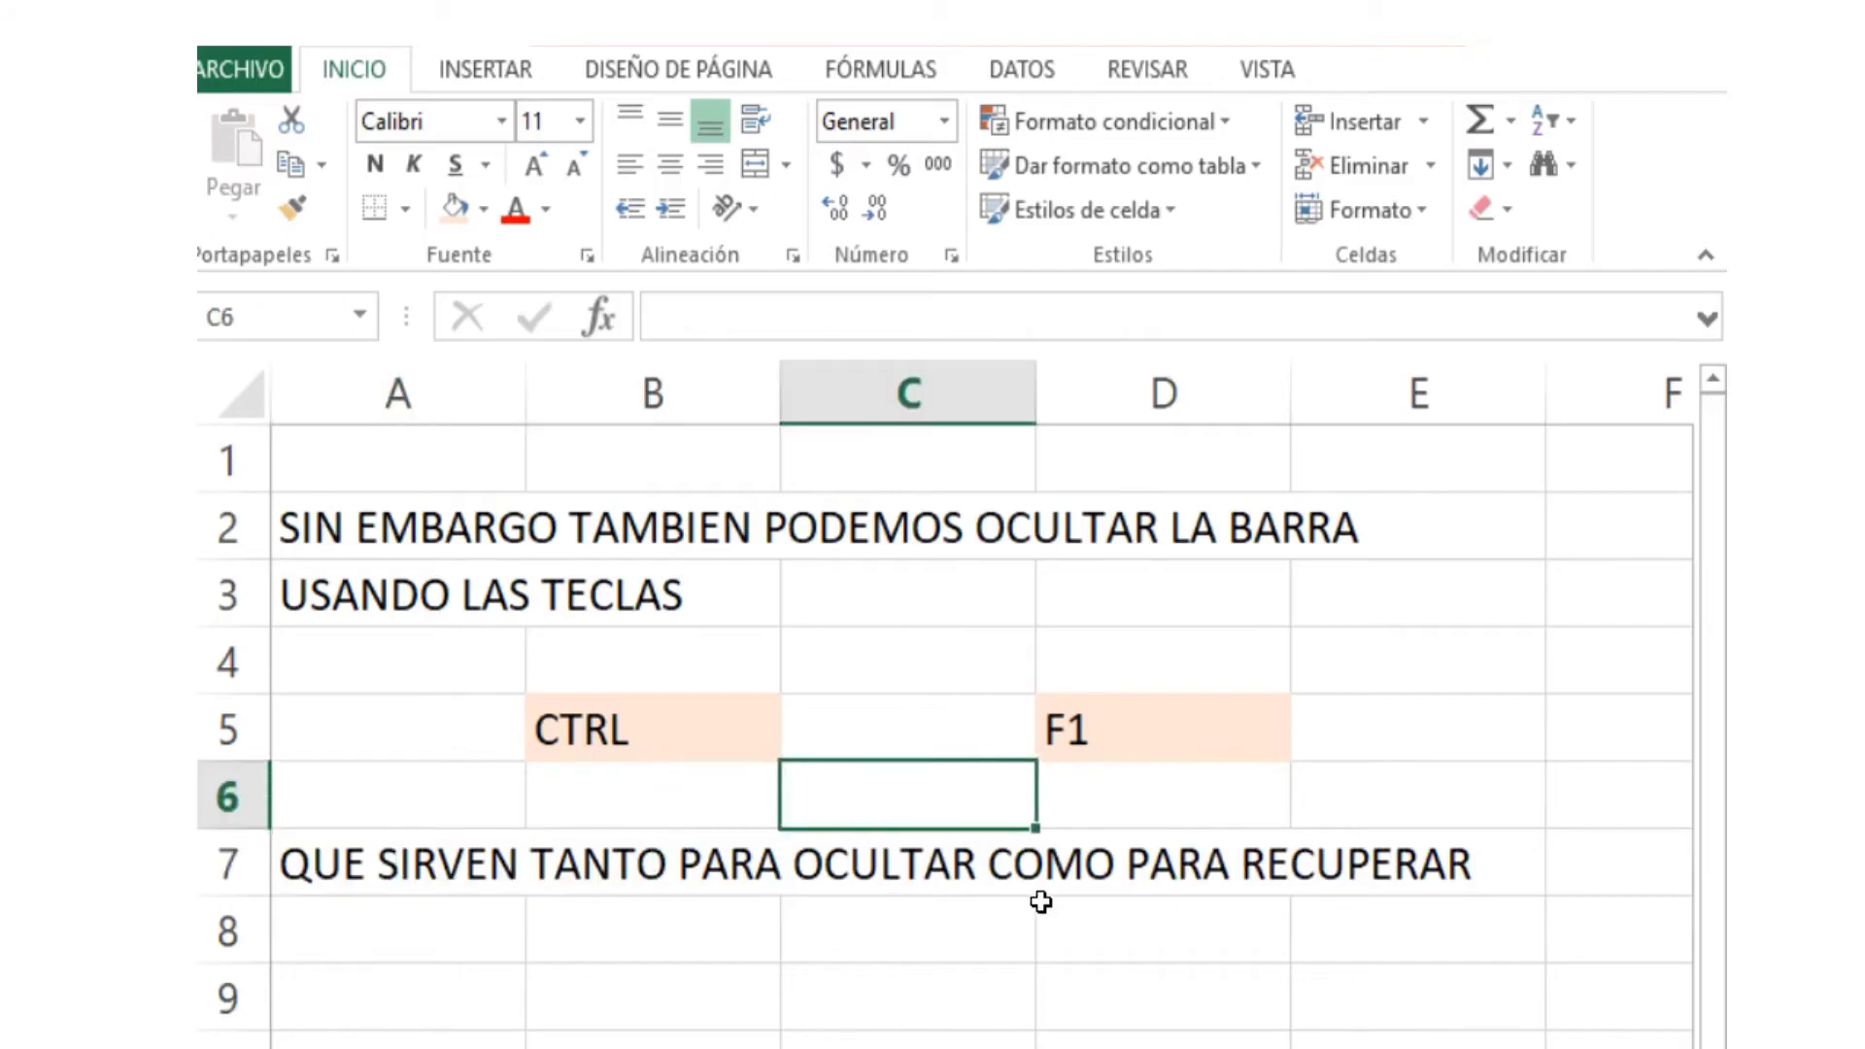
key("ctrl+F1")
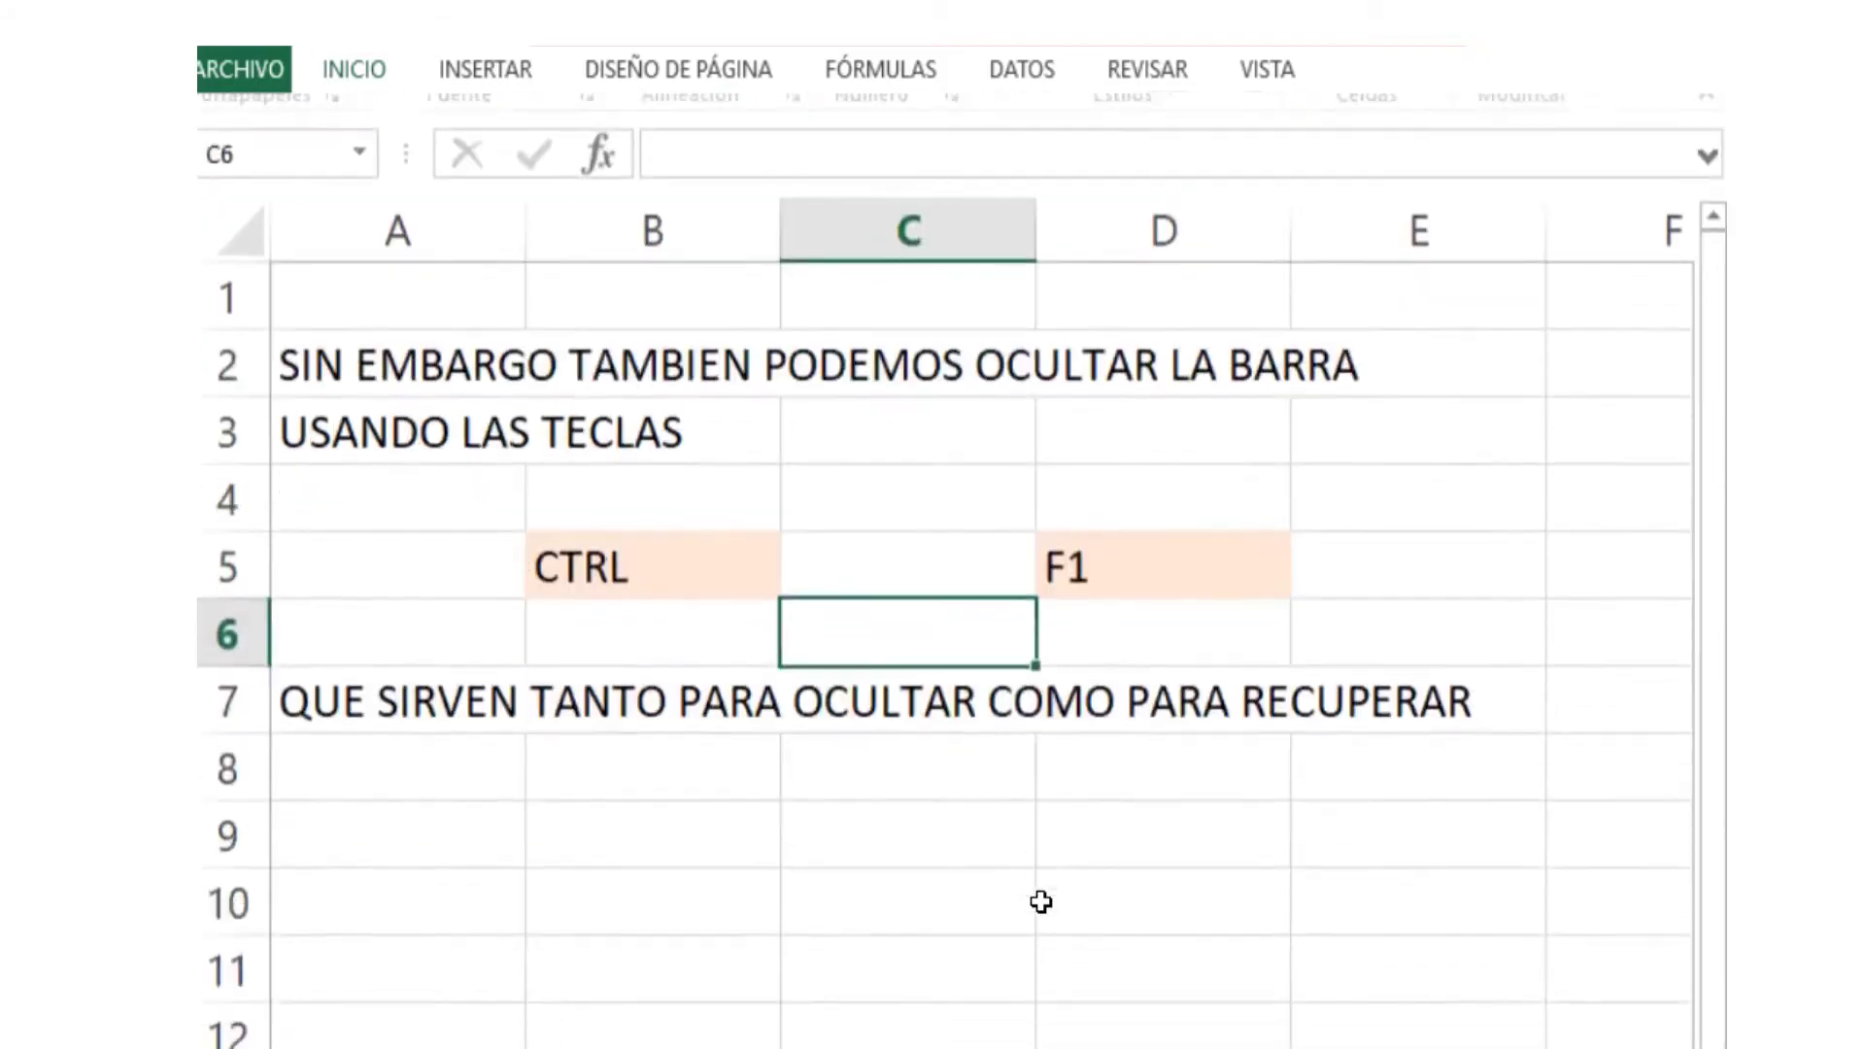
key("ctrl+F1")
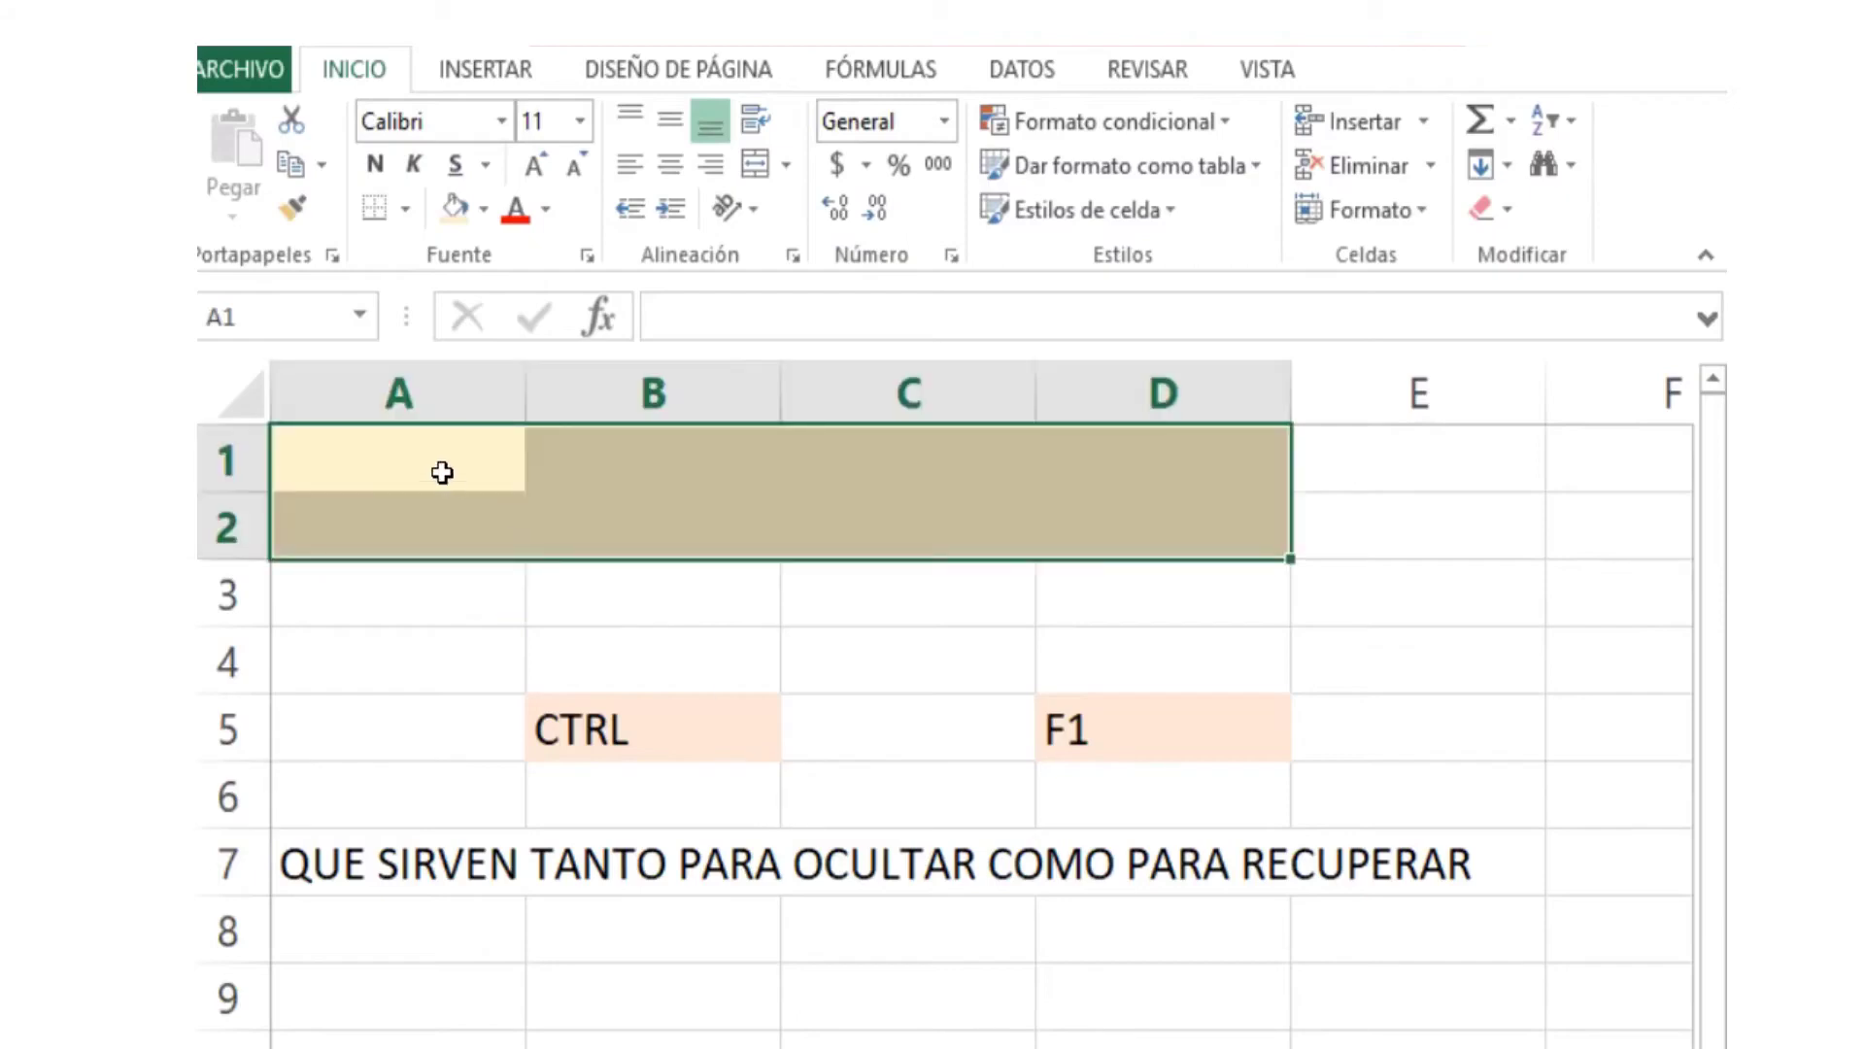
- Enter 'AUNQUE TAMBIEN PODEMOS OCULTA Y MOSTRAR' in A1 and 'USANDO LA OPCION DANDO CLICK DERECHO SOBRE LA BARRA' in A2
left_click(441, 471)
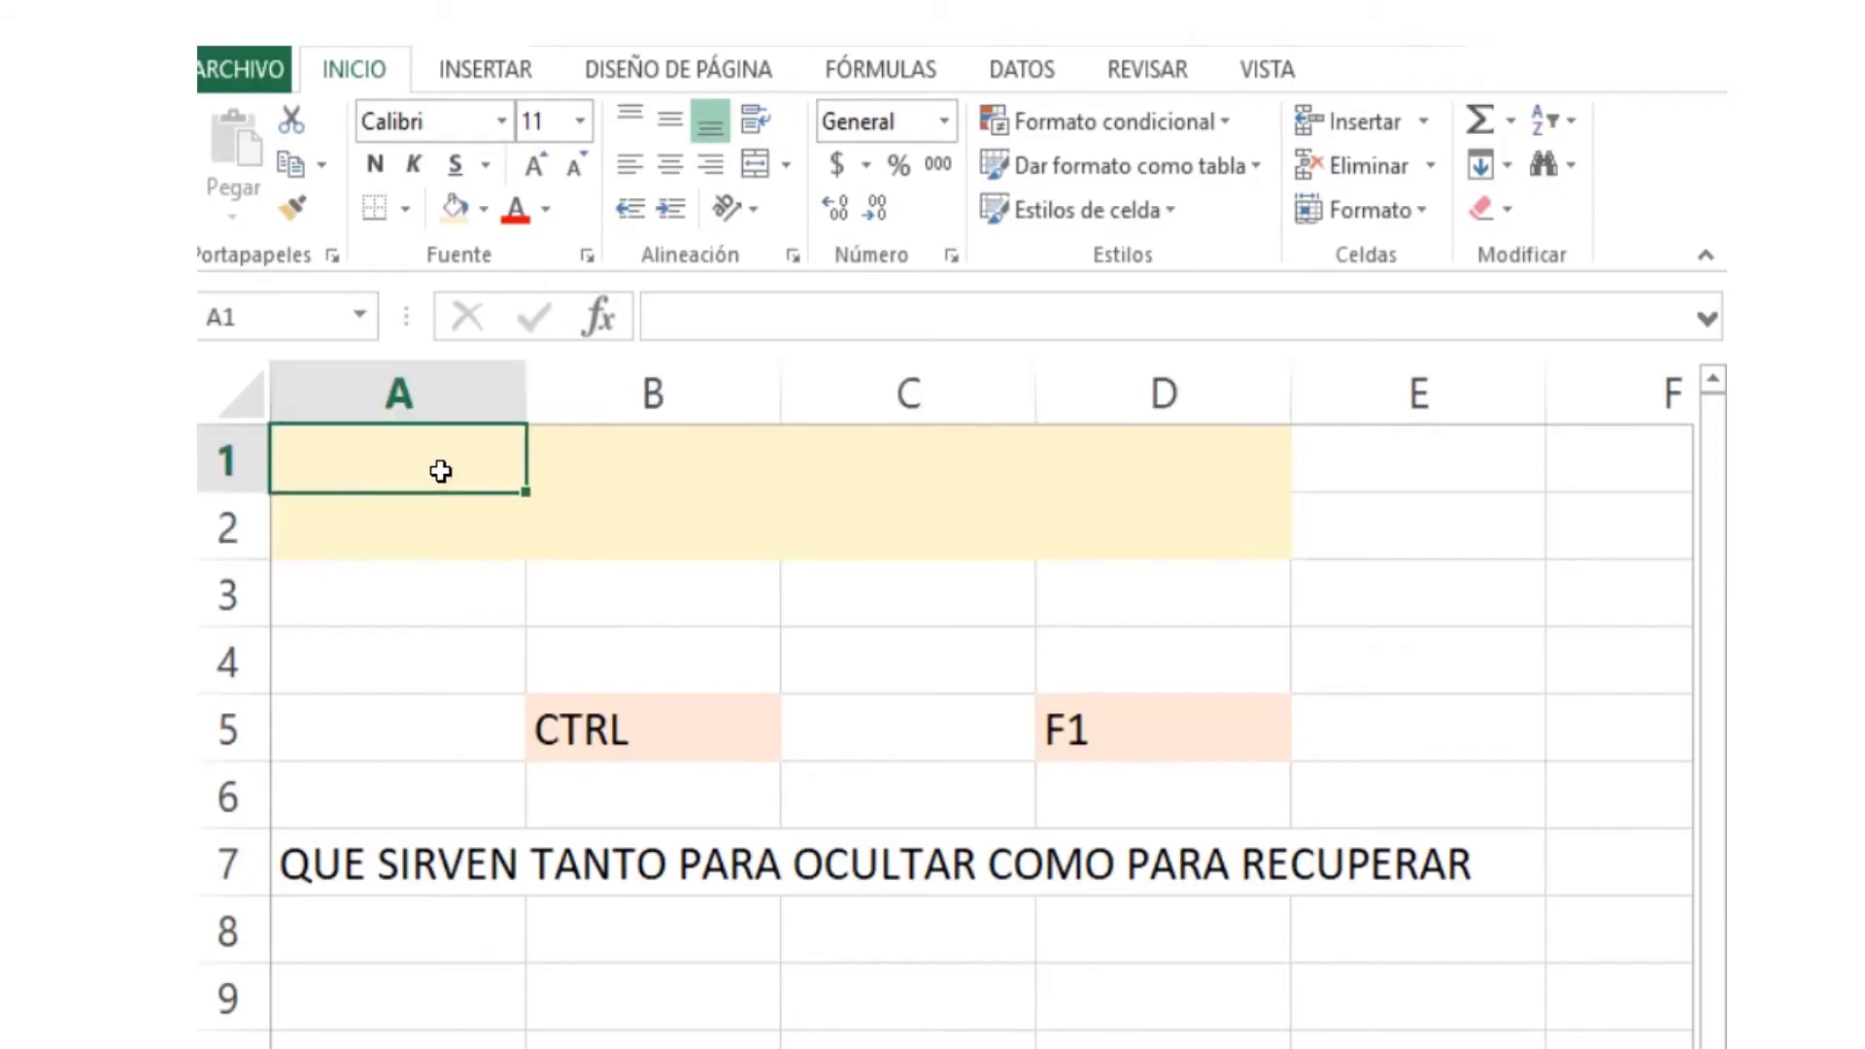
type("AUNQUE ")
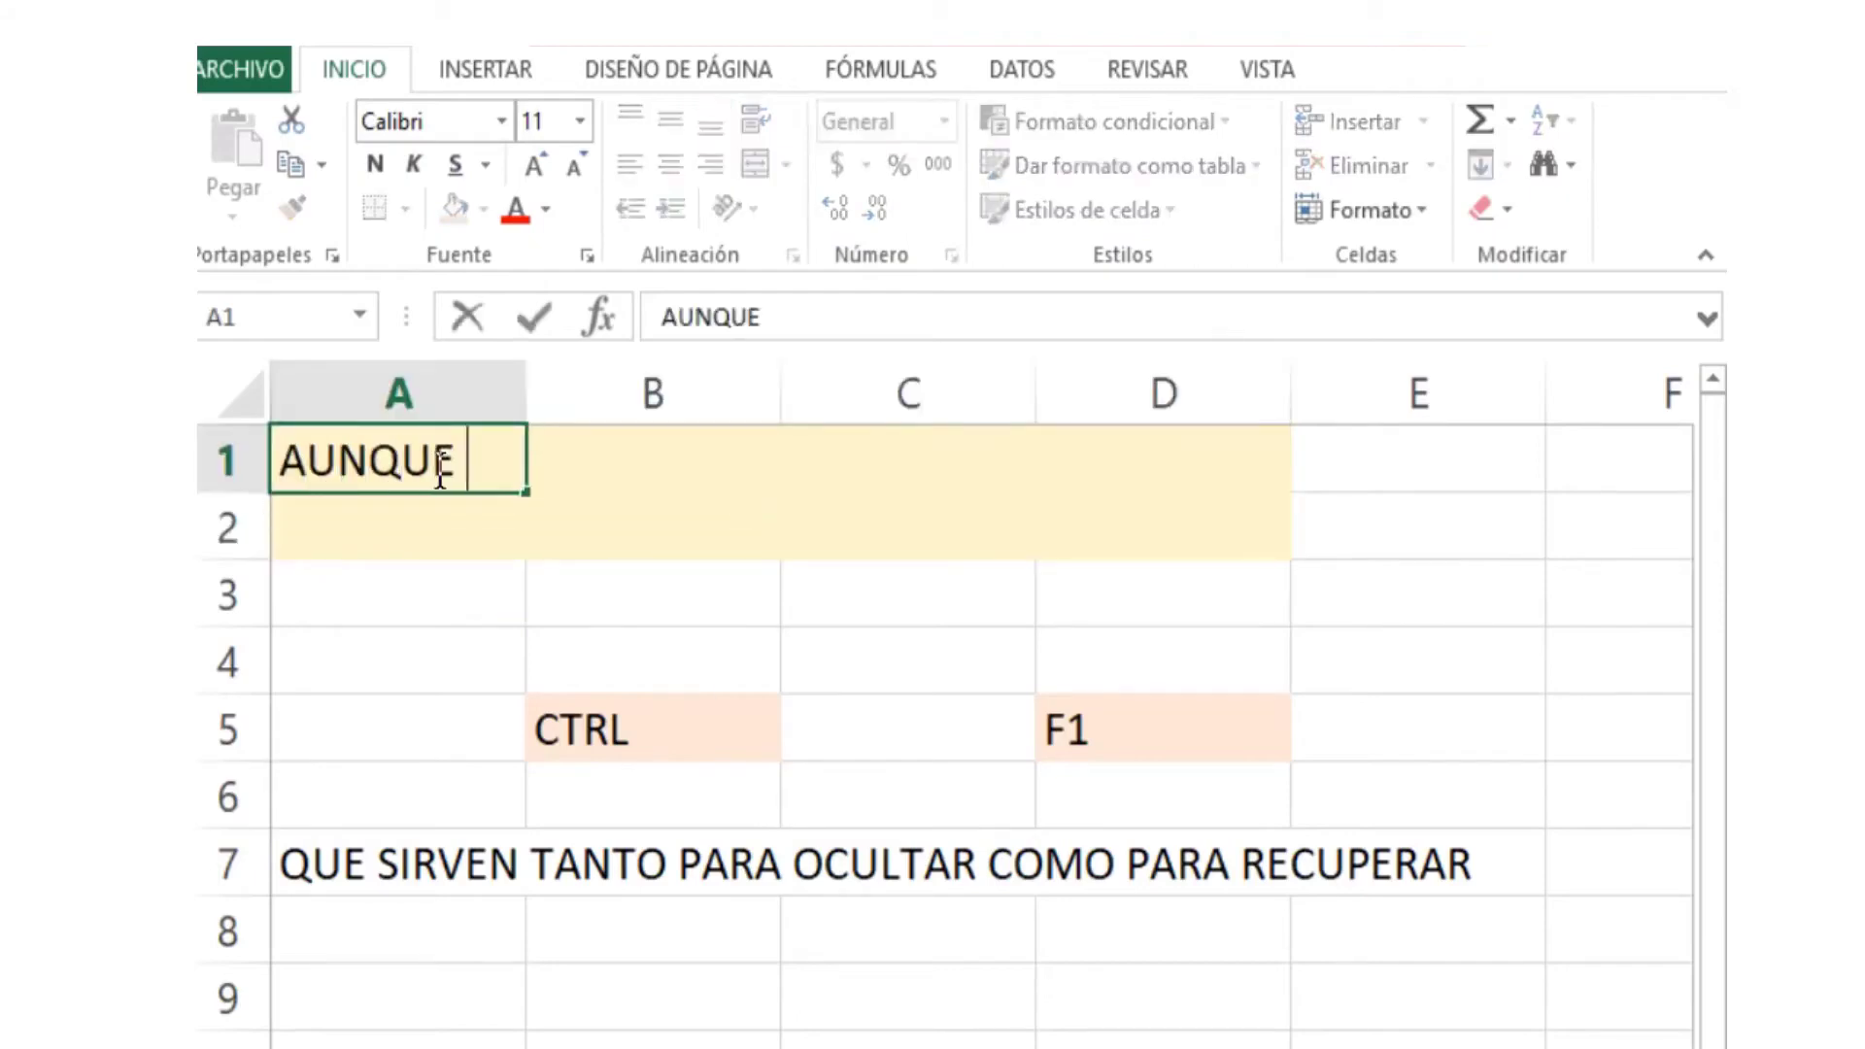
type("TAMBIE")
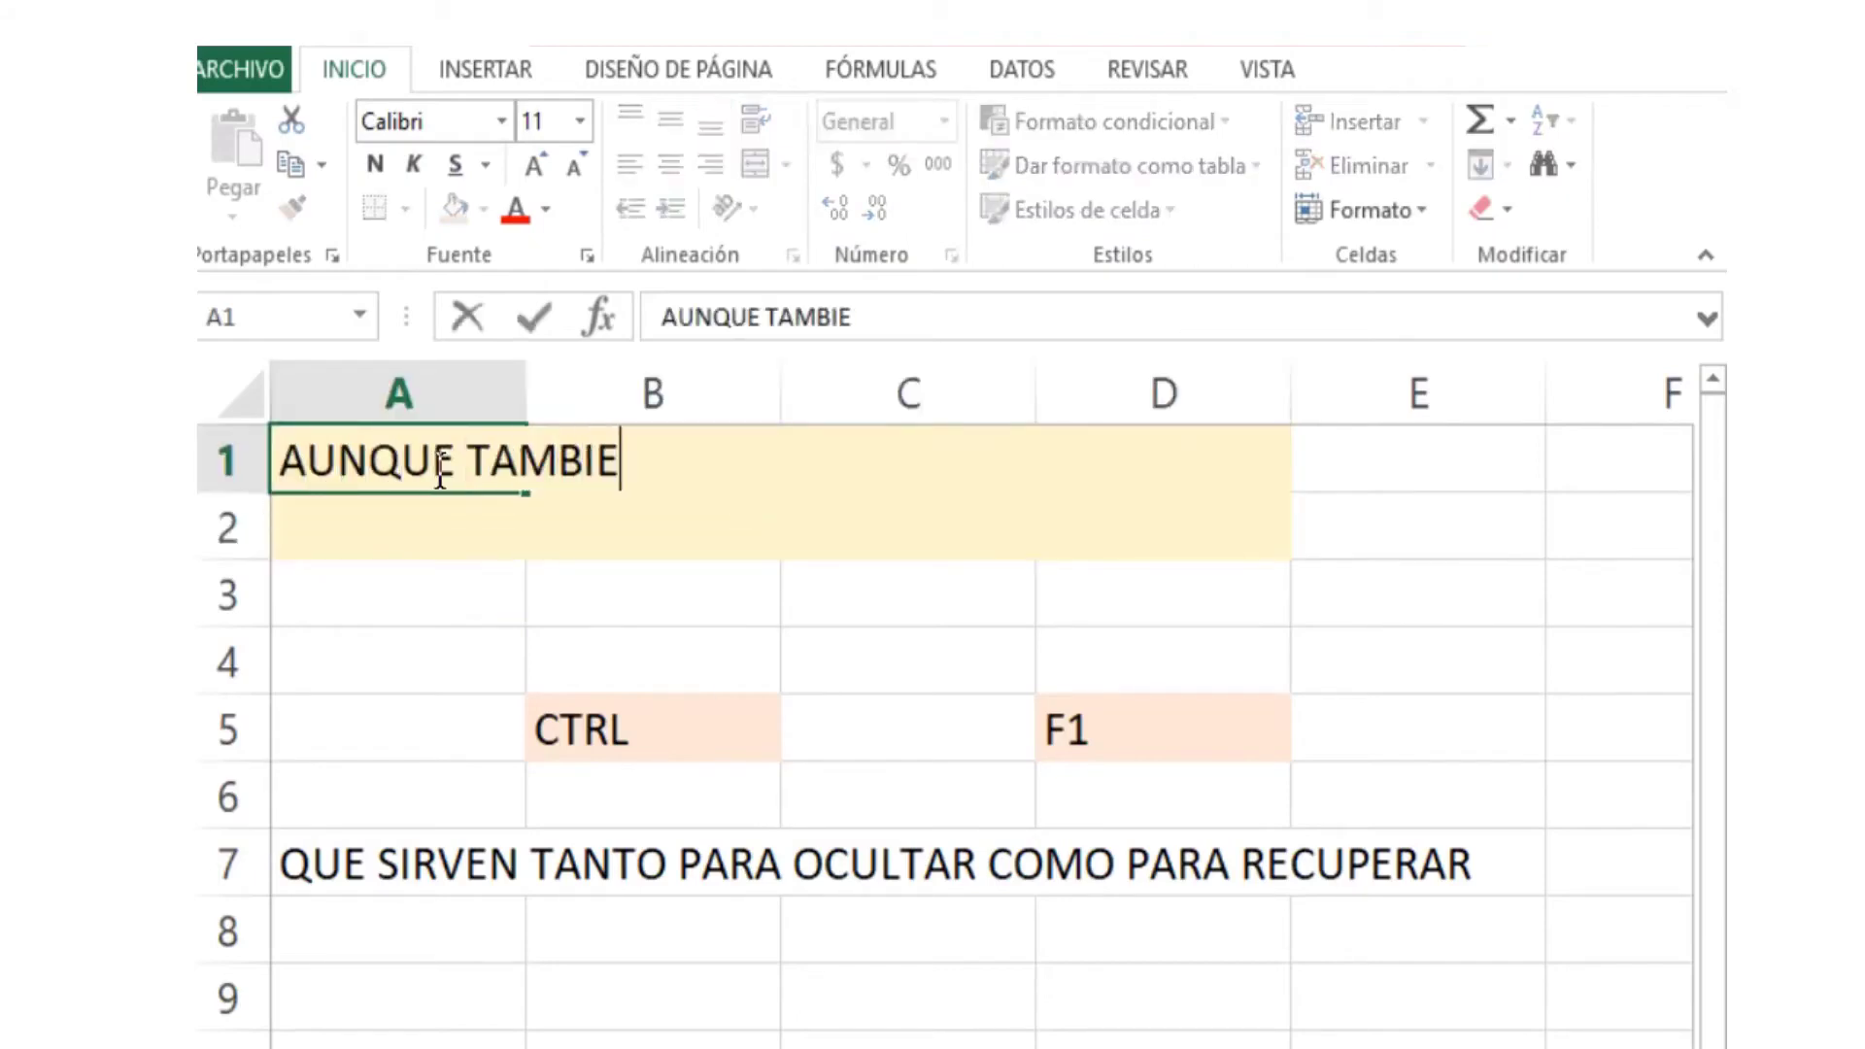
type("N PODEMOS OC")
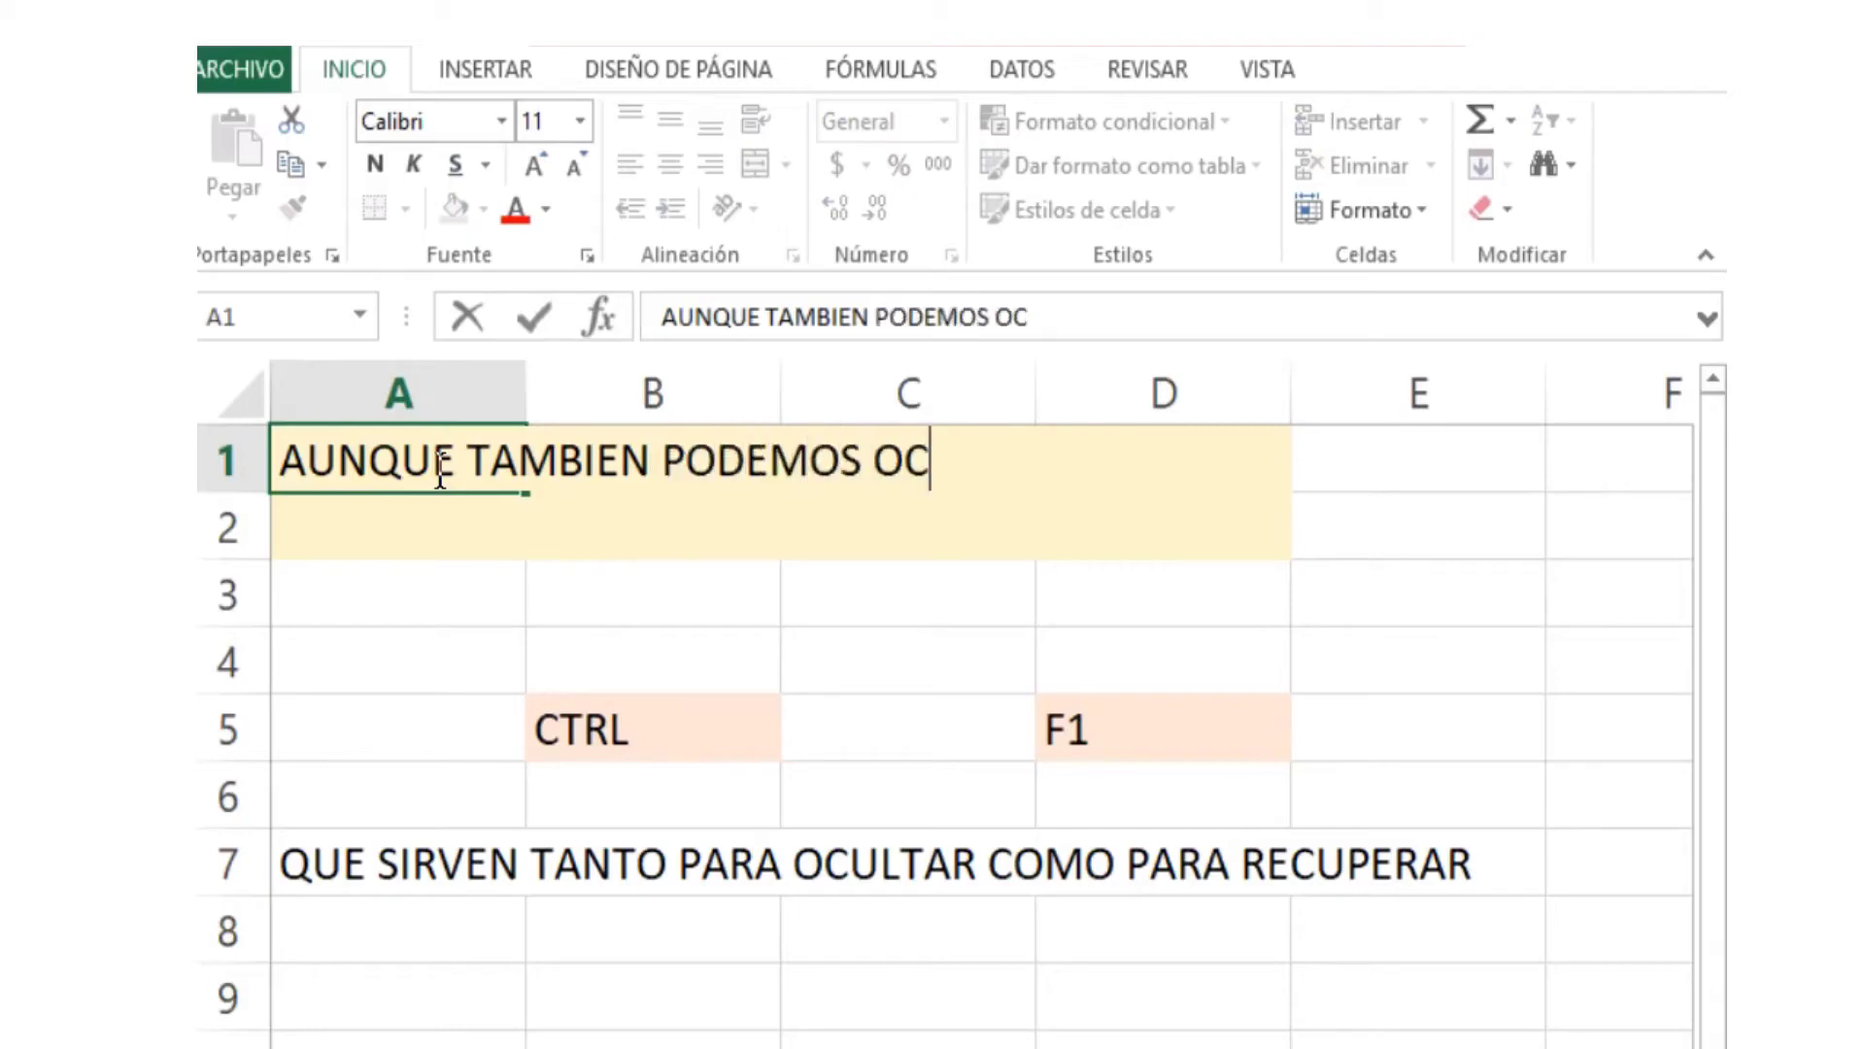
type("ULTA")
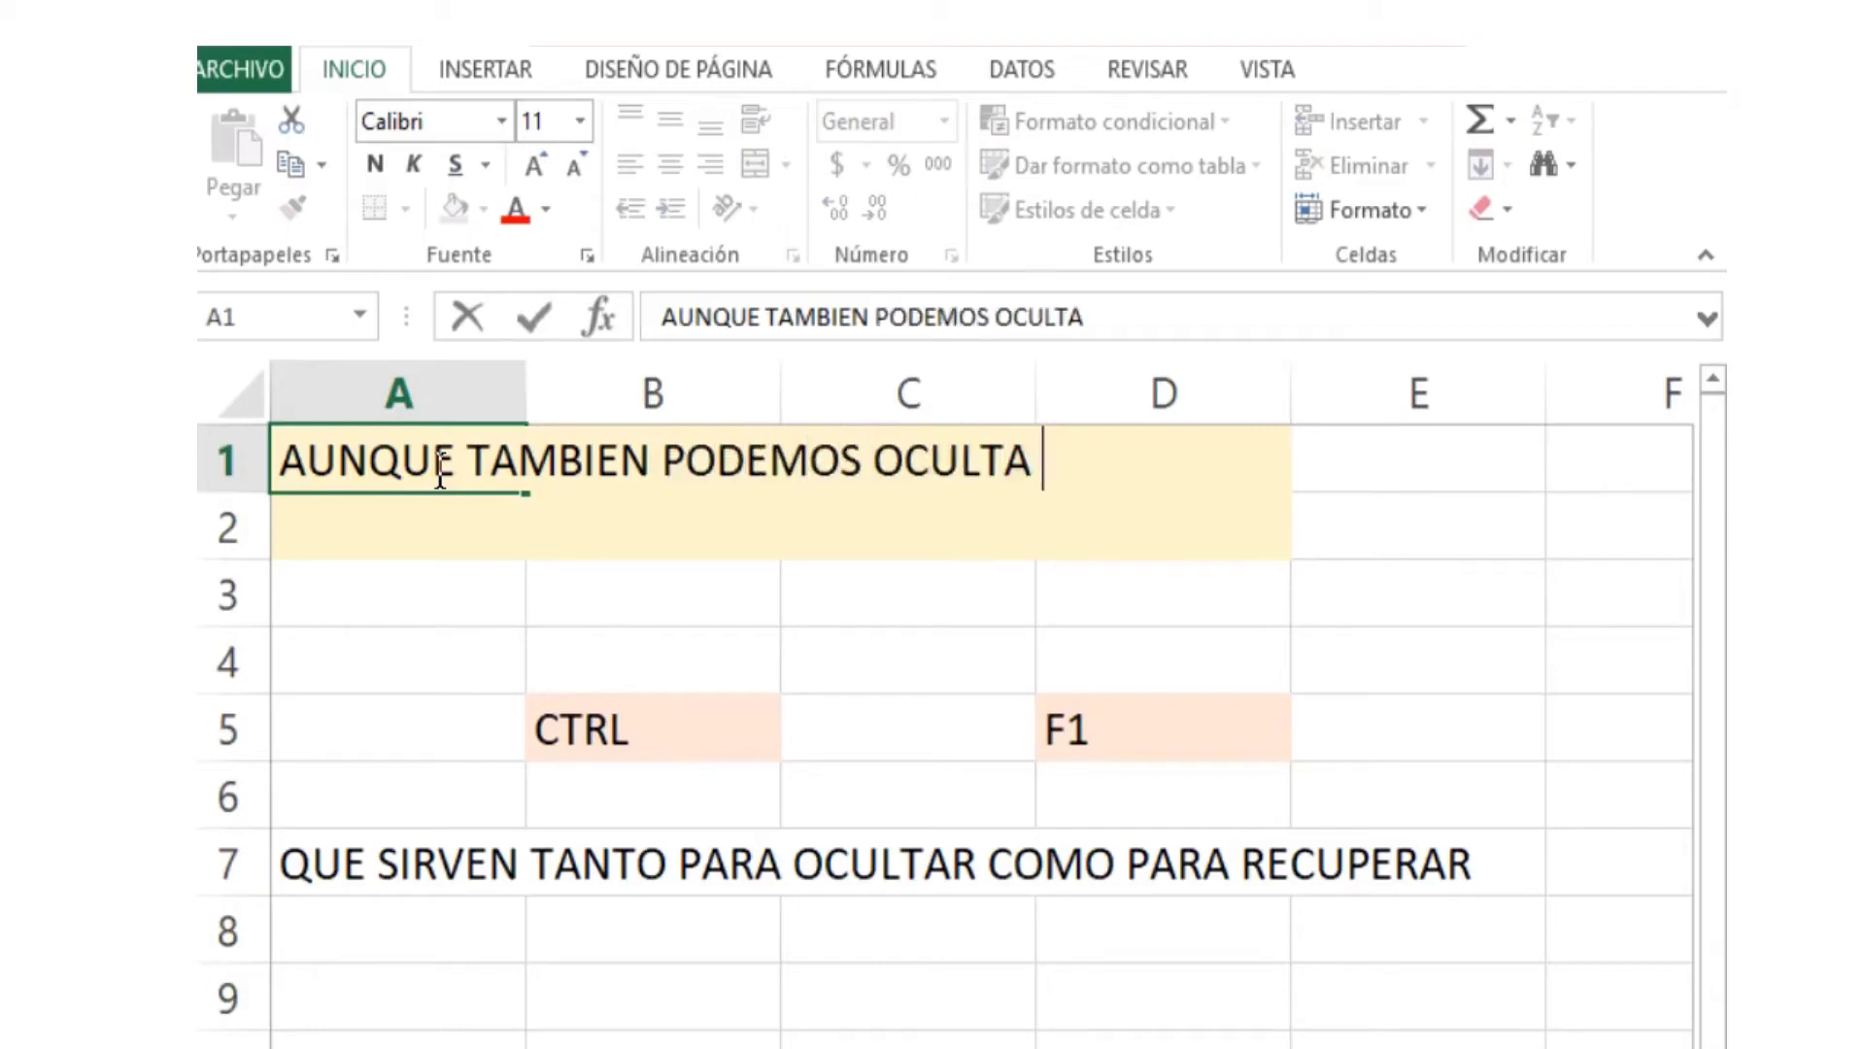
type(" Y MOSTRAR")
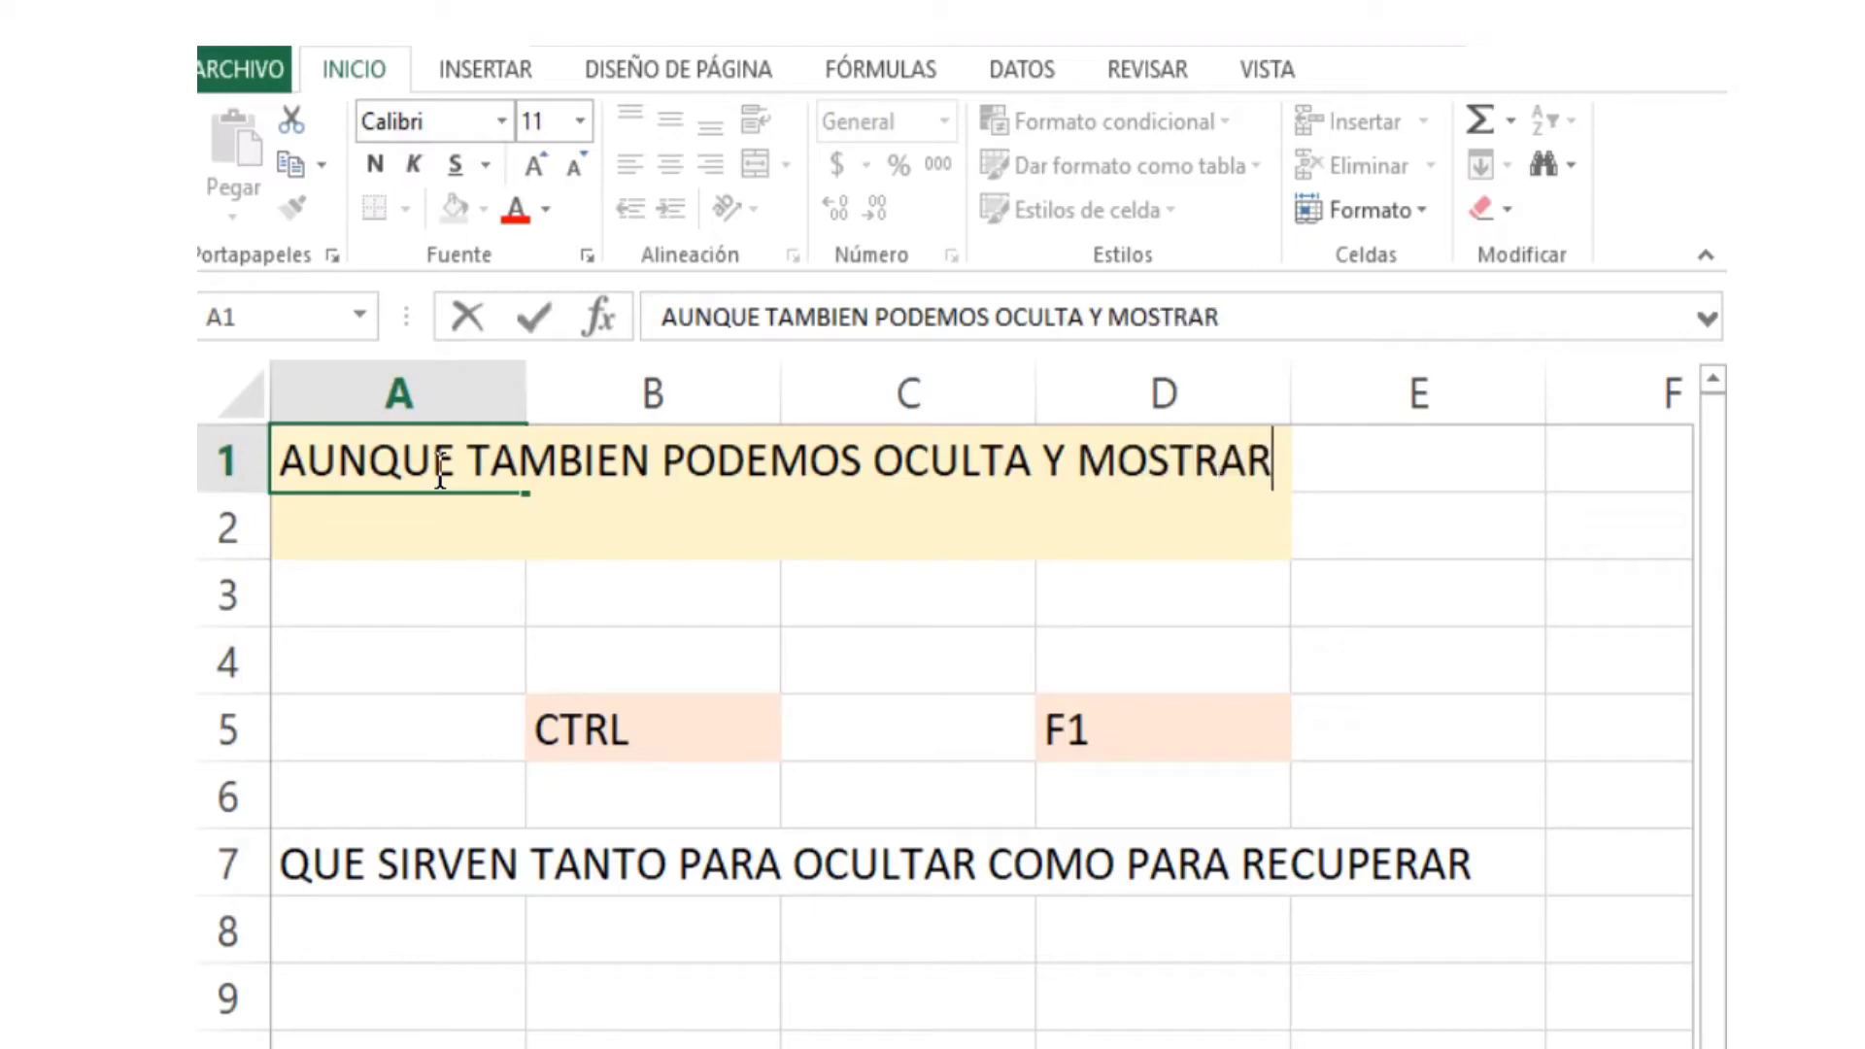
key("Return")
type("USAN")
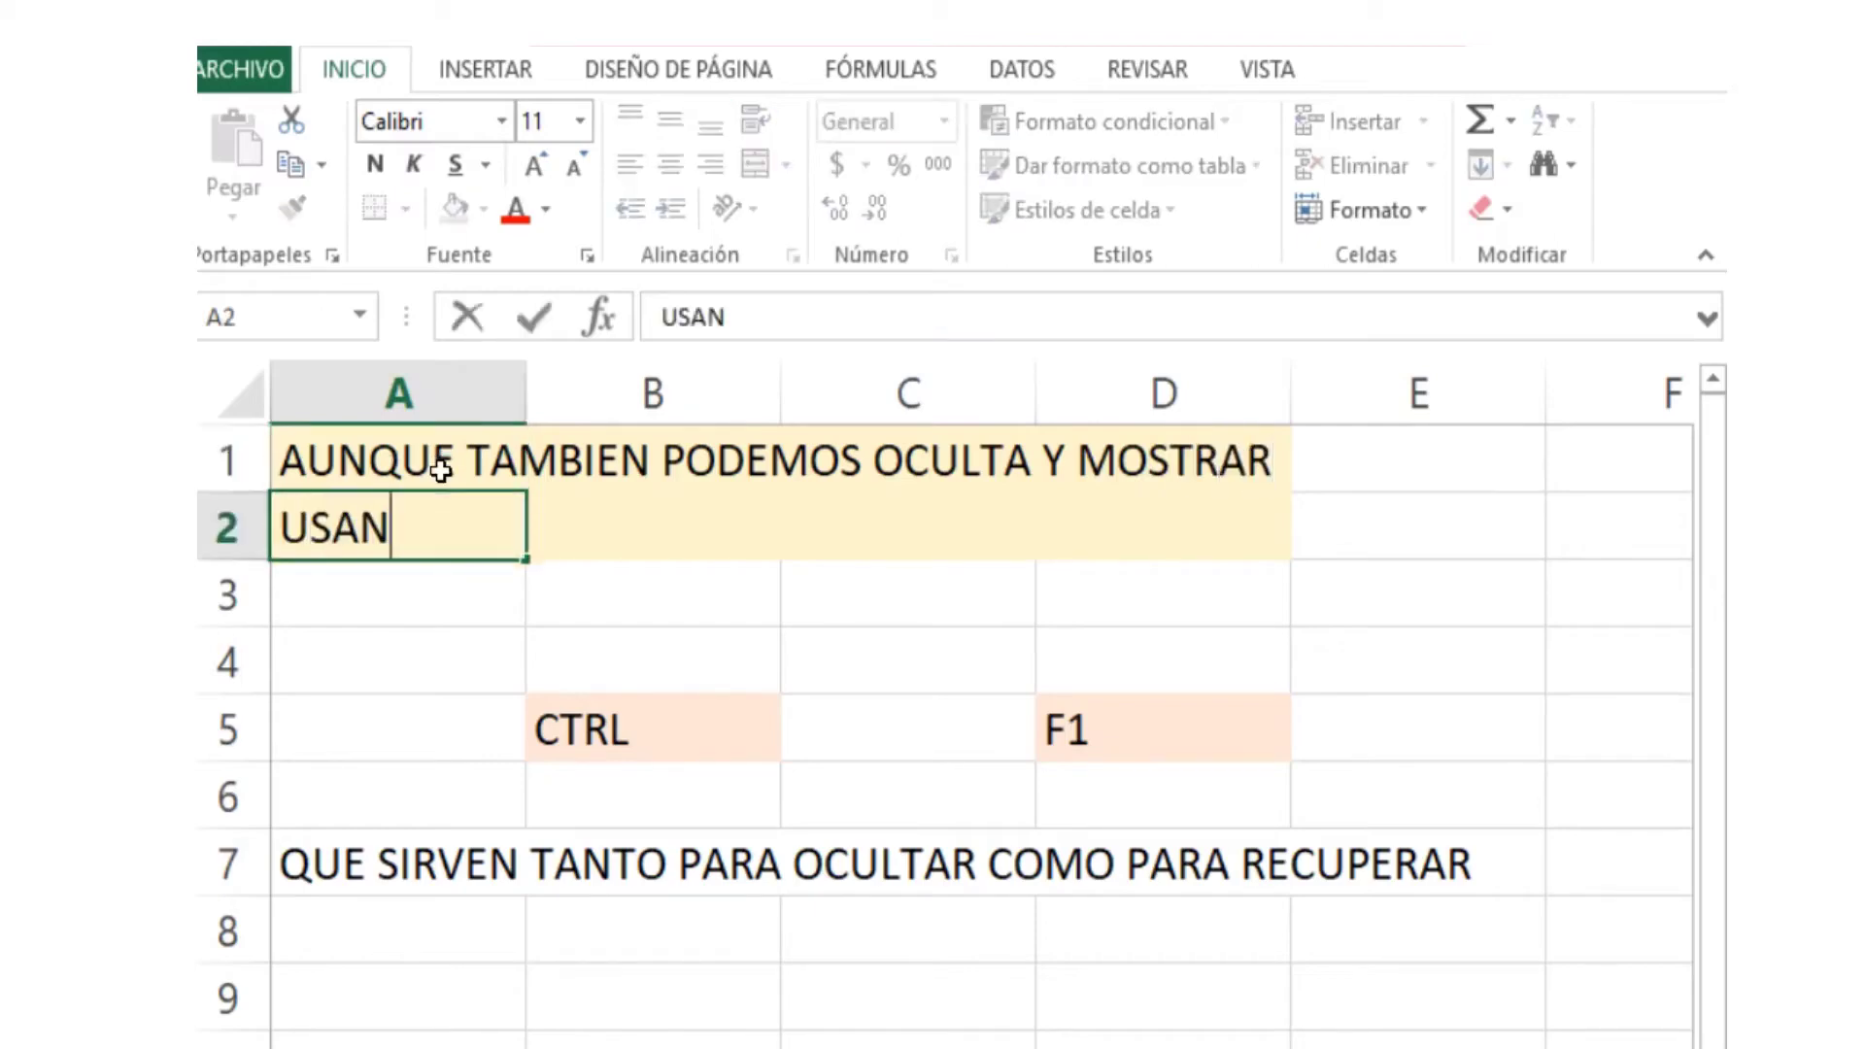
type("DO LA")
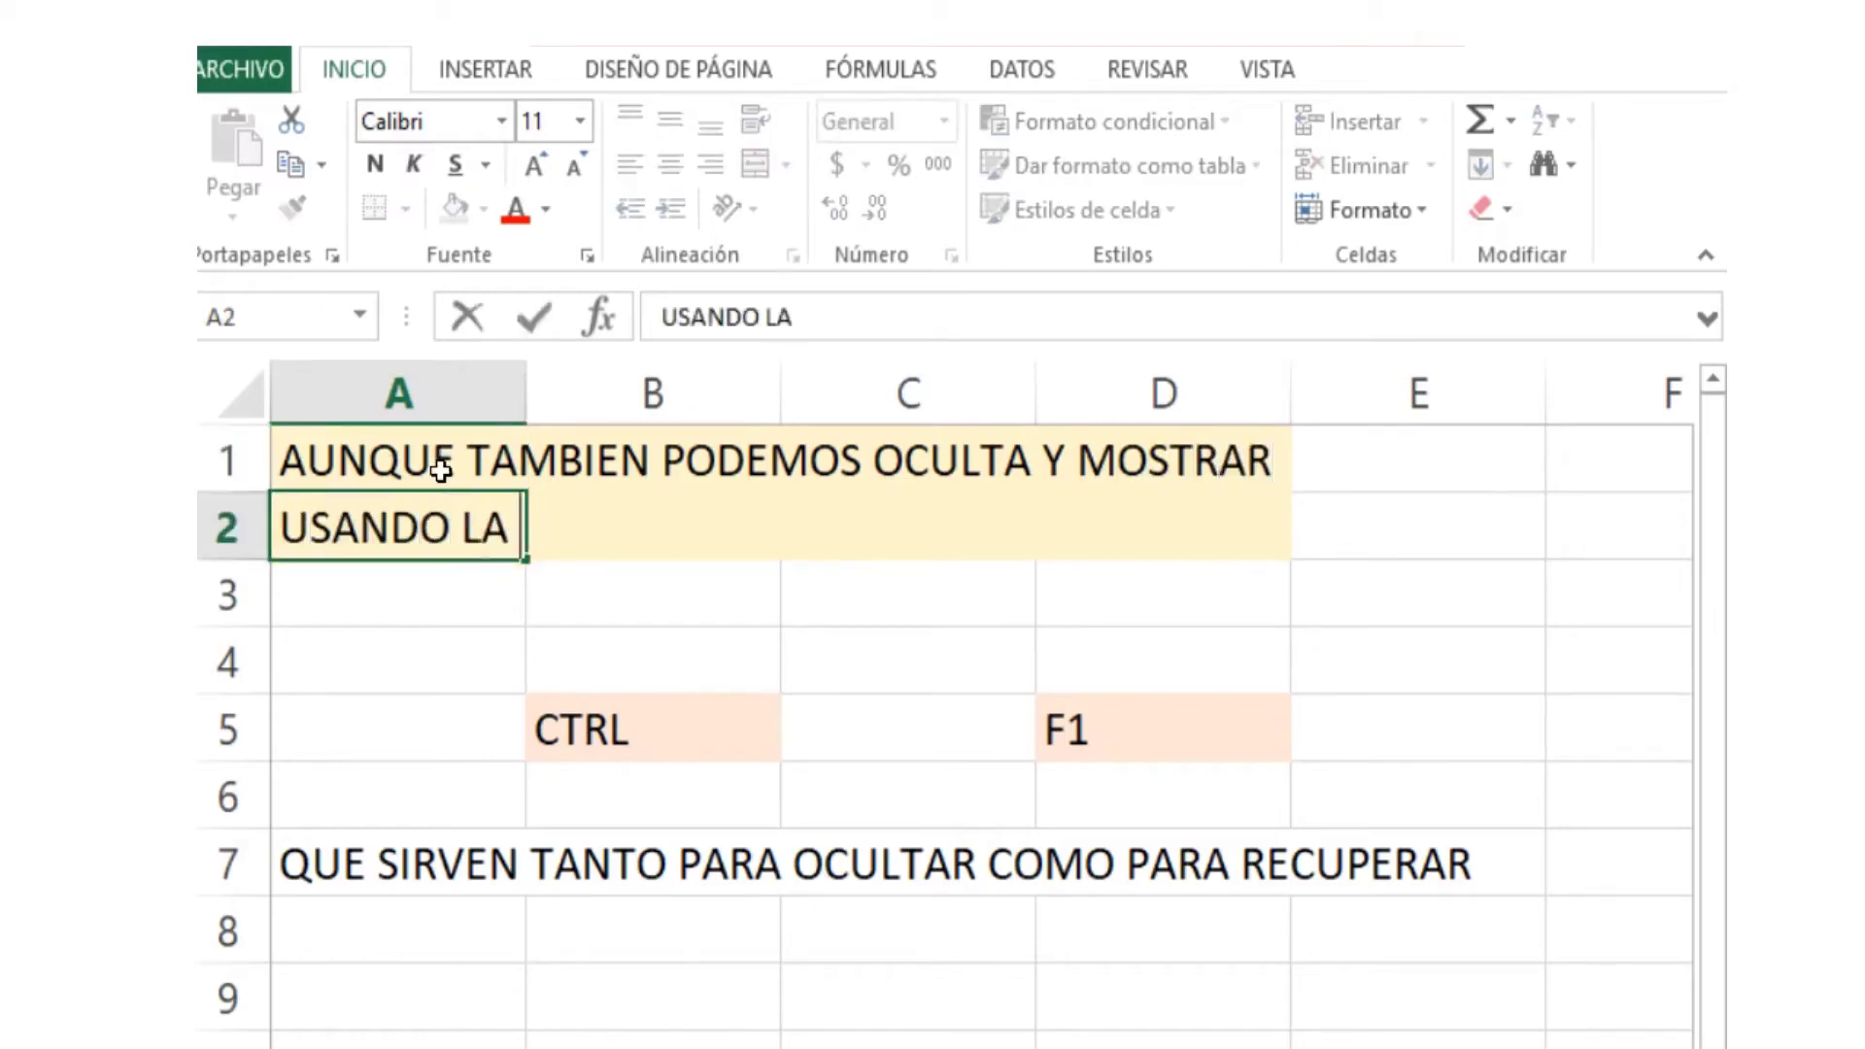
type(" OPCION")
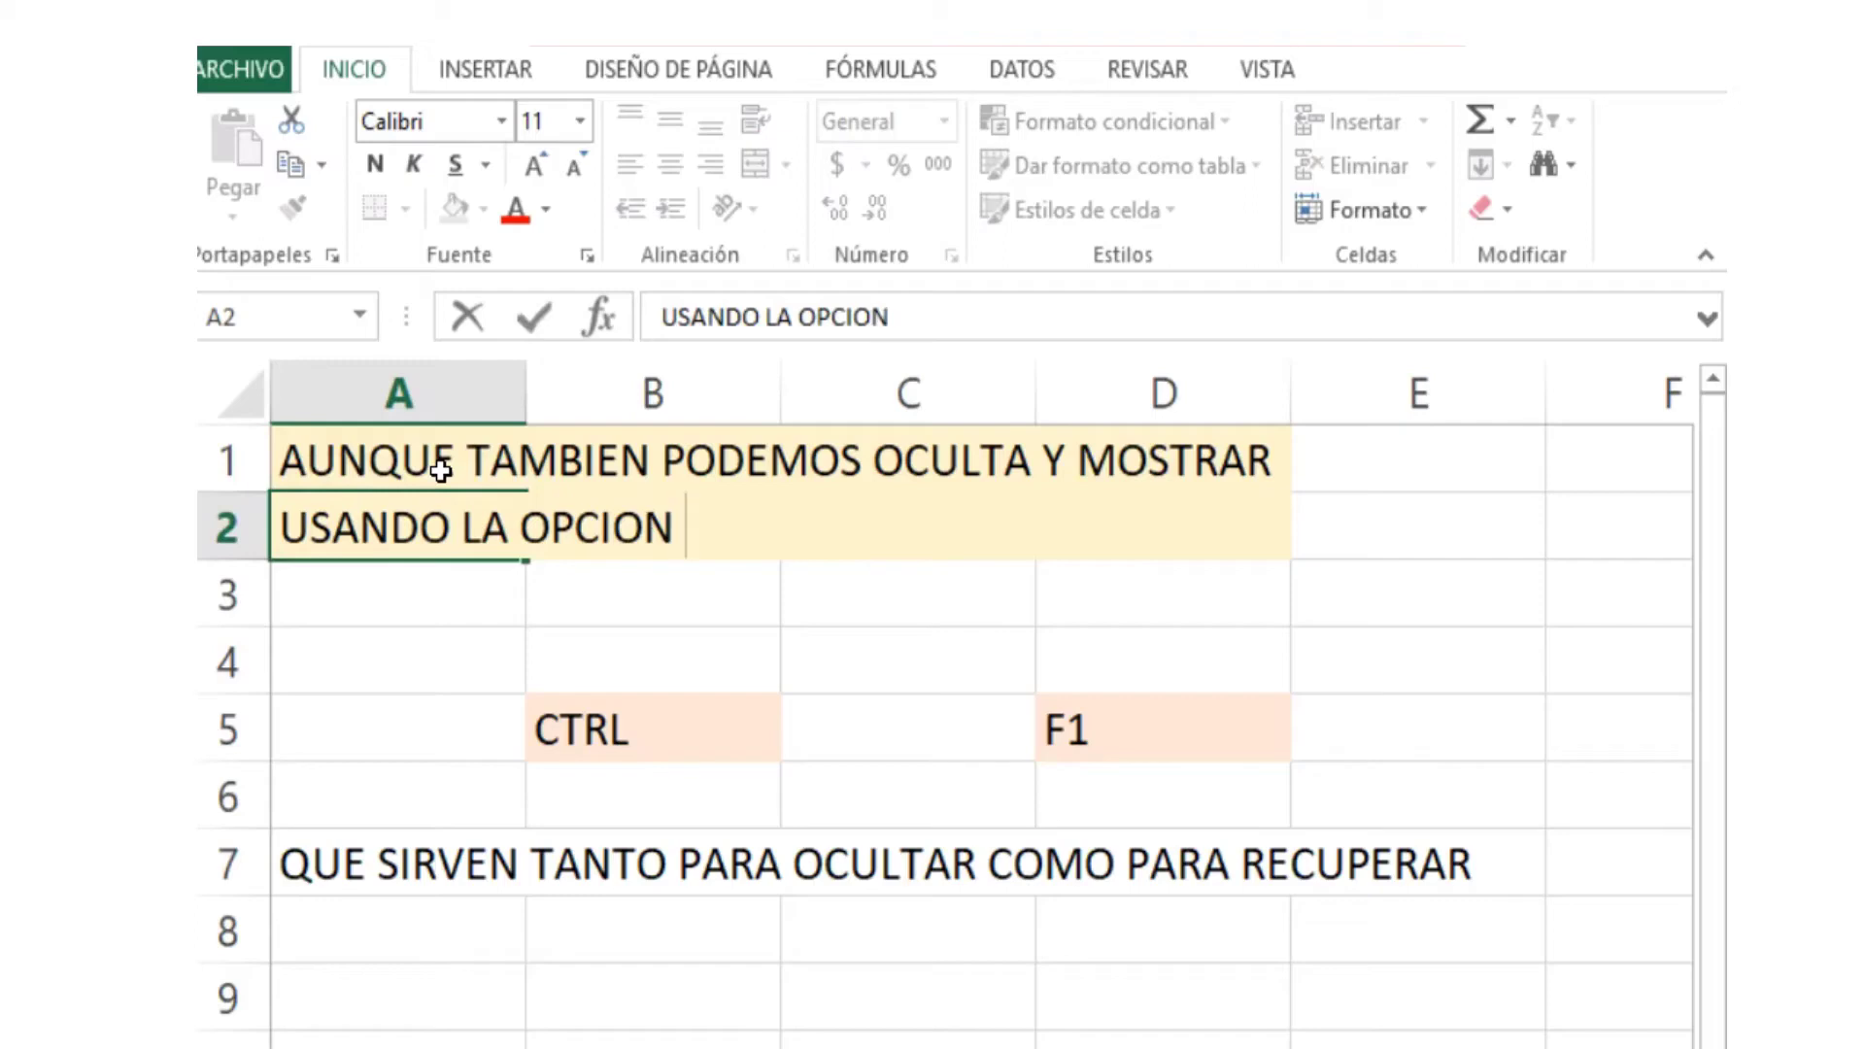
type(" DAND")
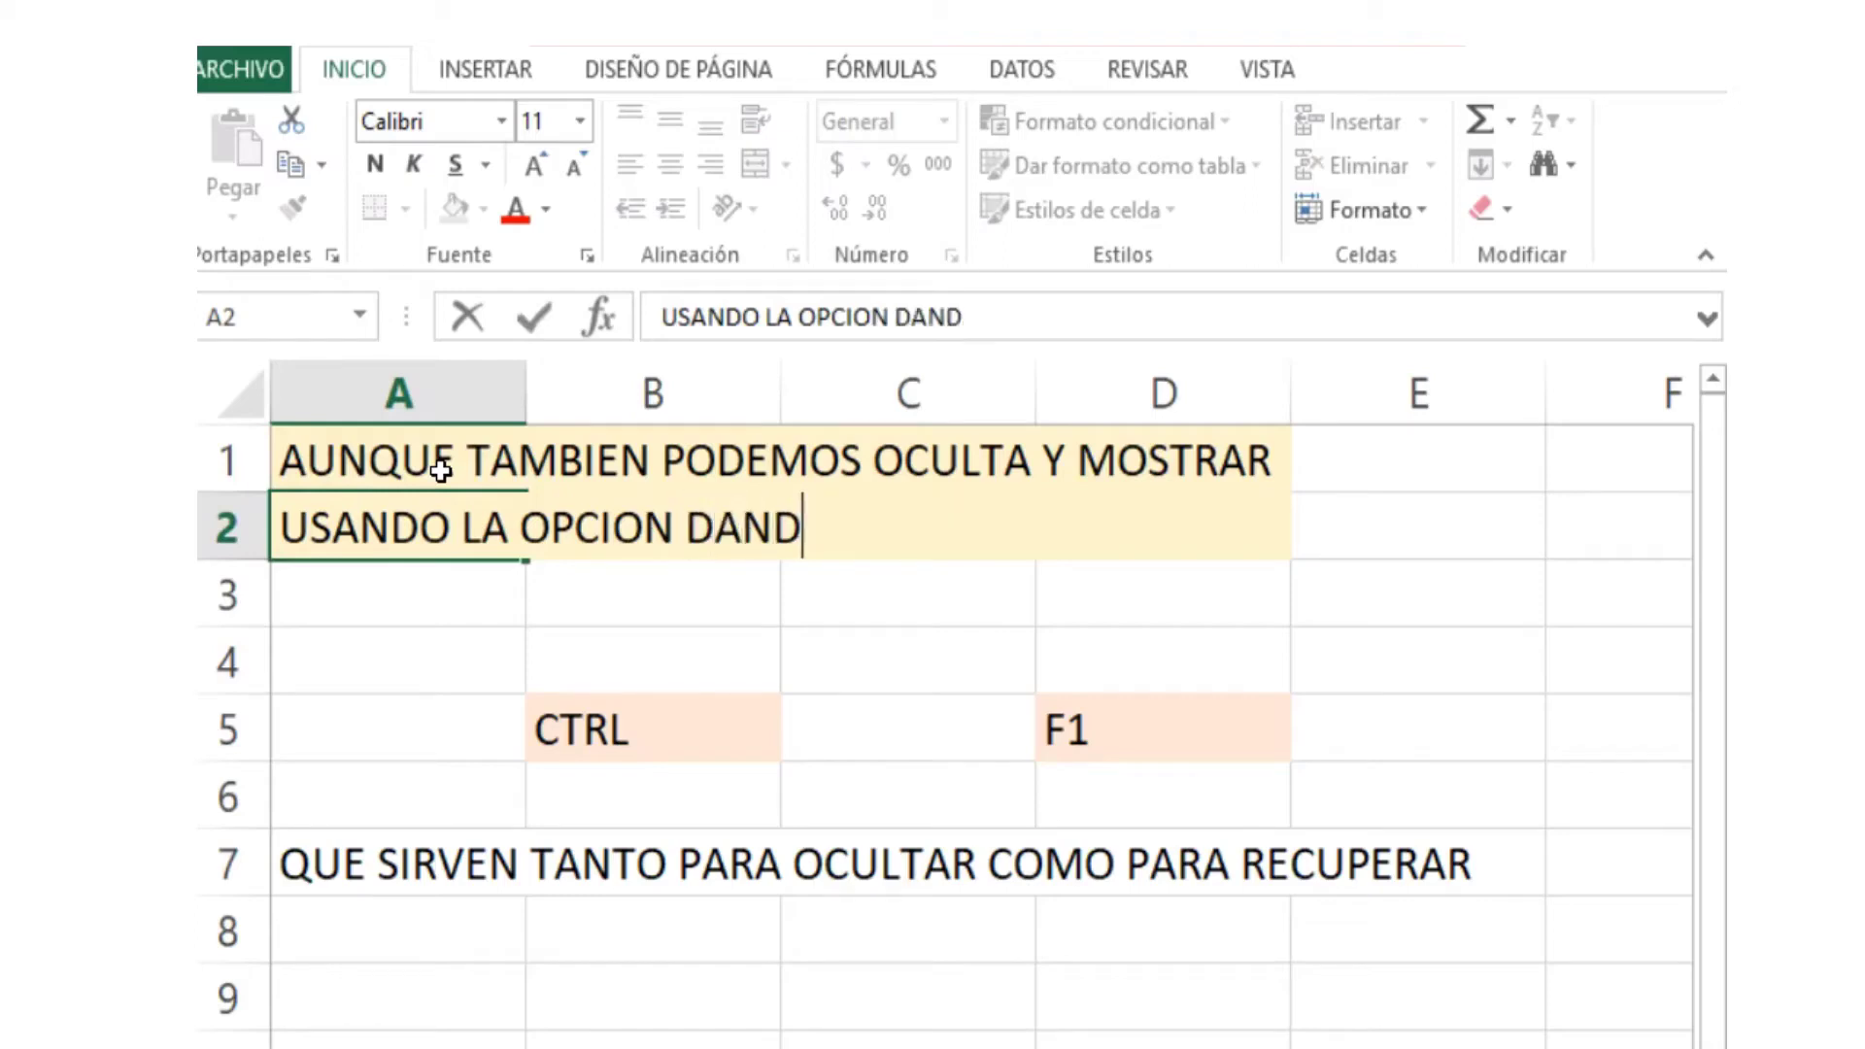
type("O CLICK DERECH")
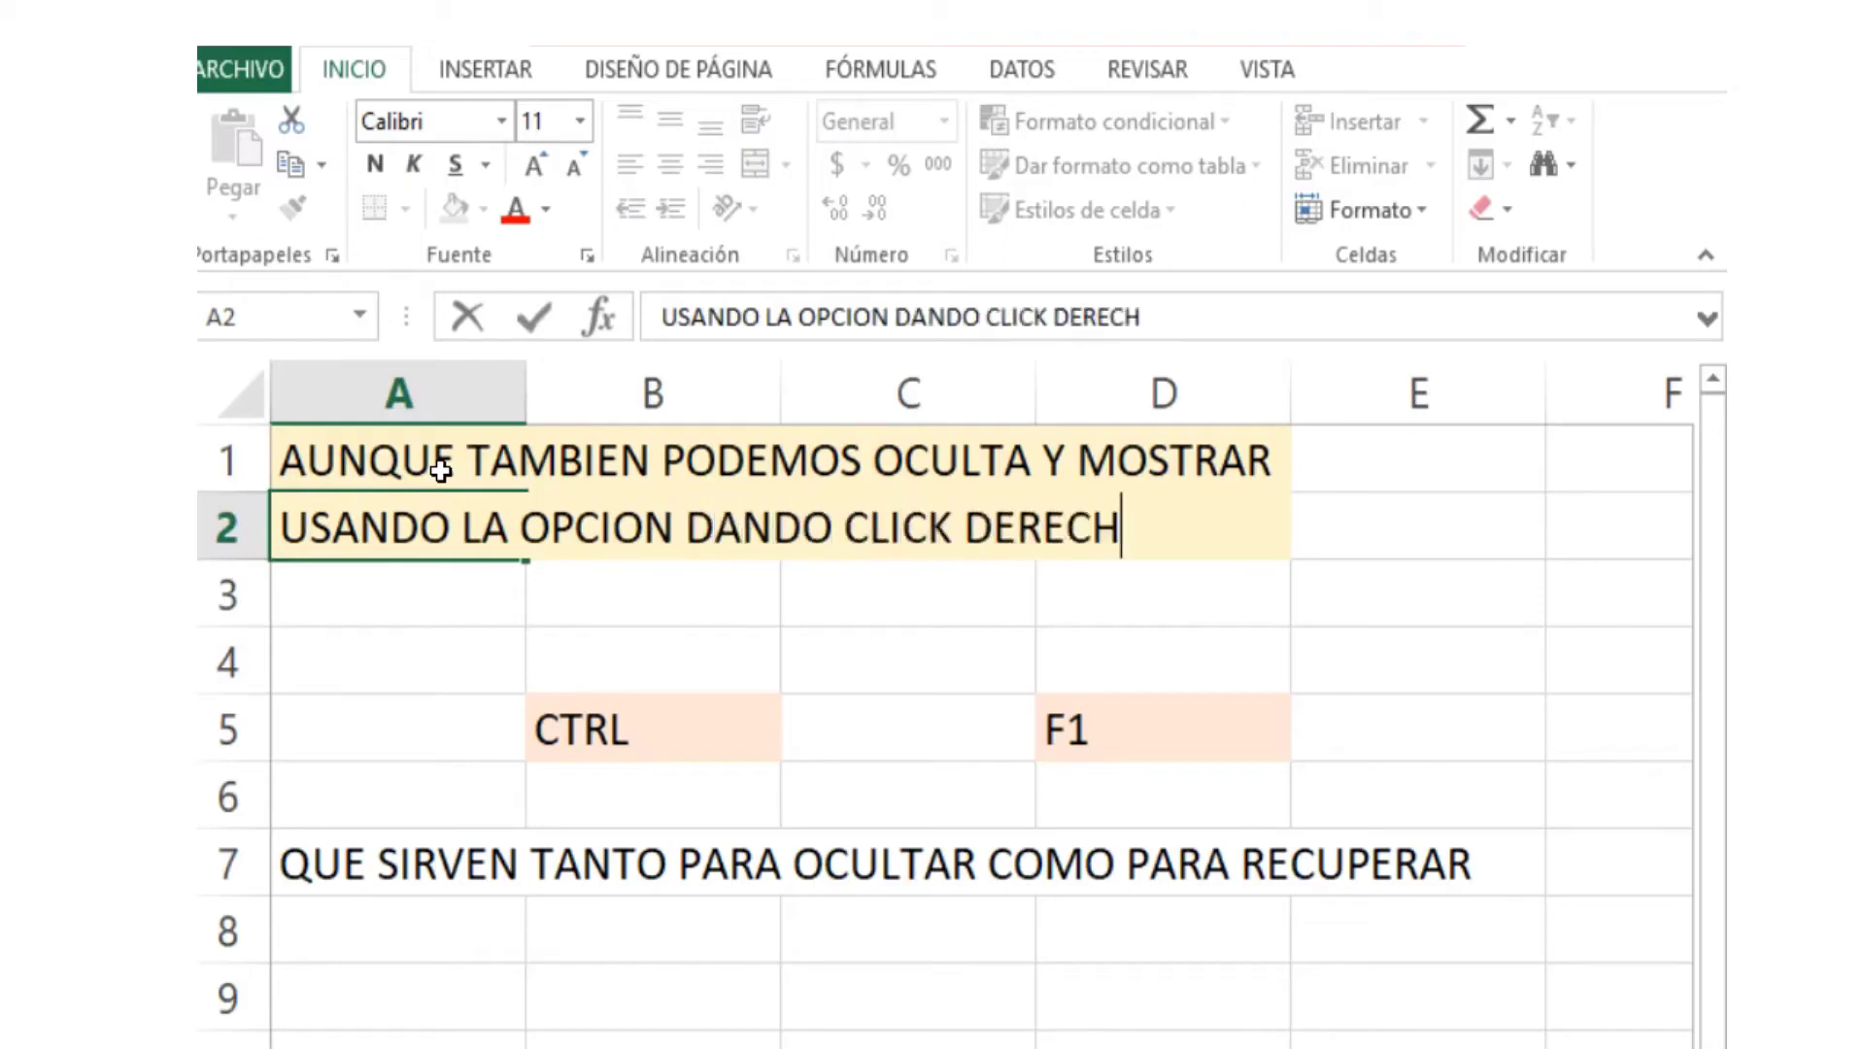
type("O SOBRE ")
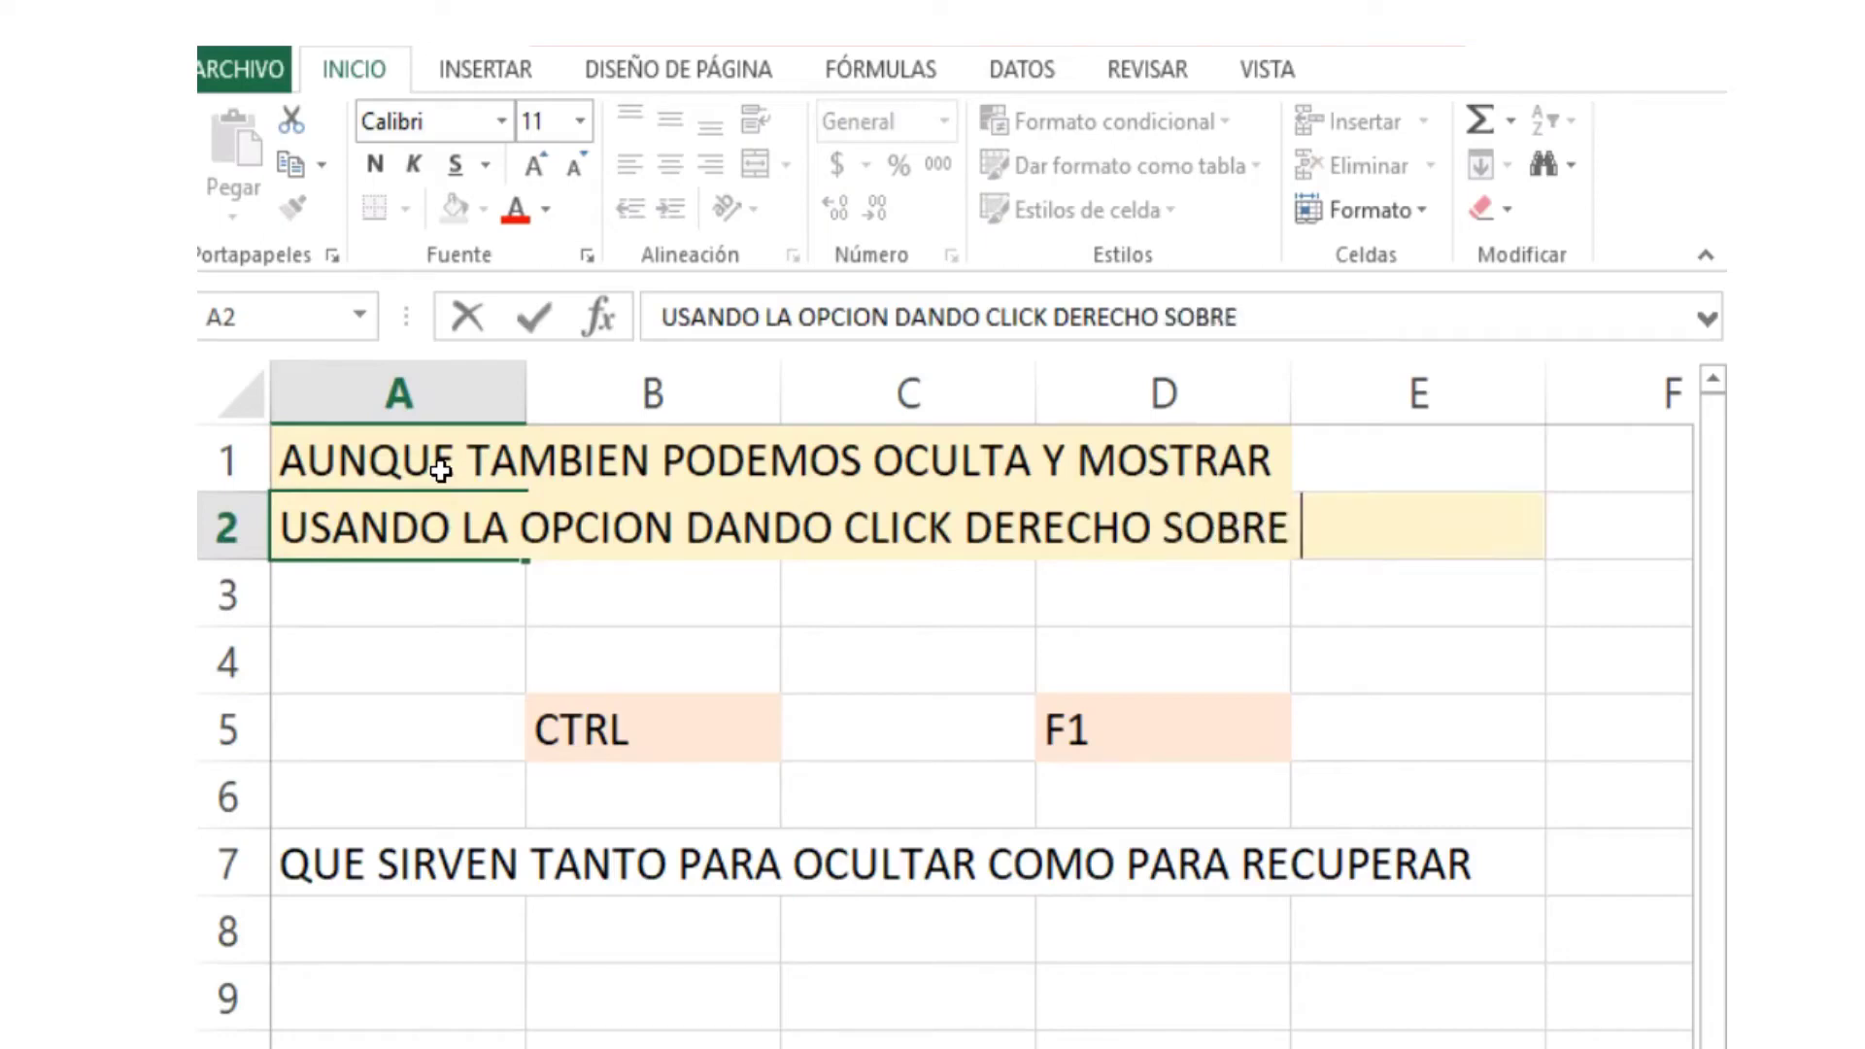
type("LA BARRA")
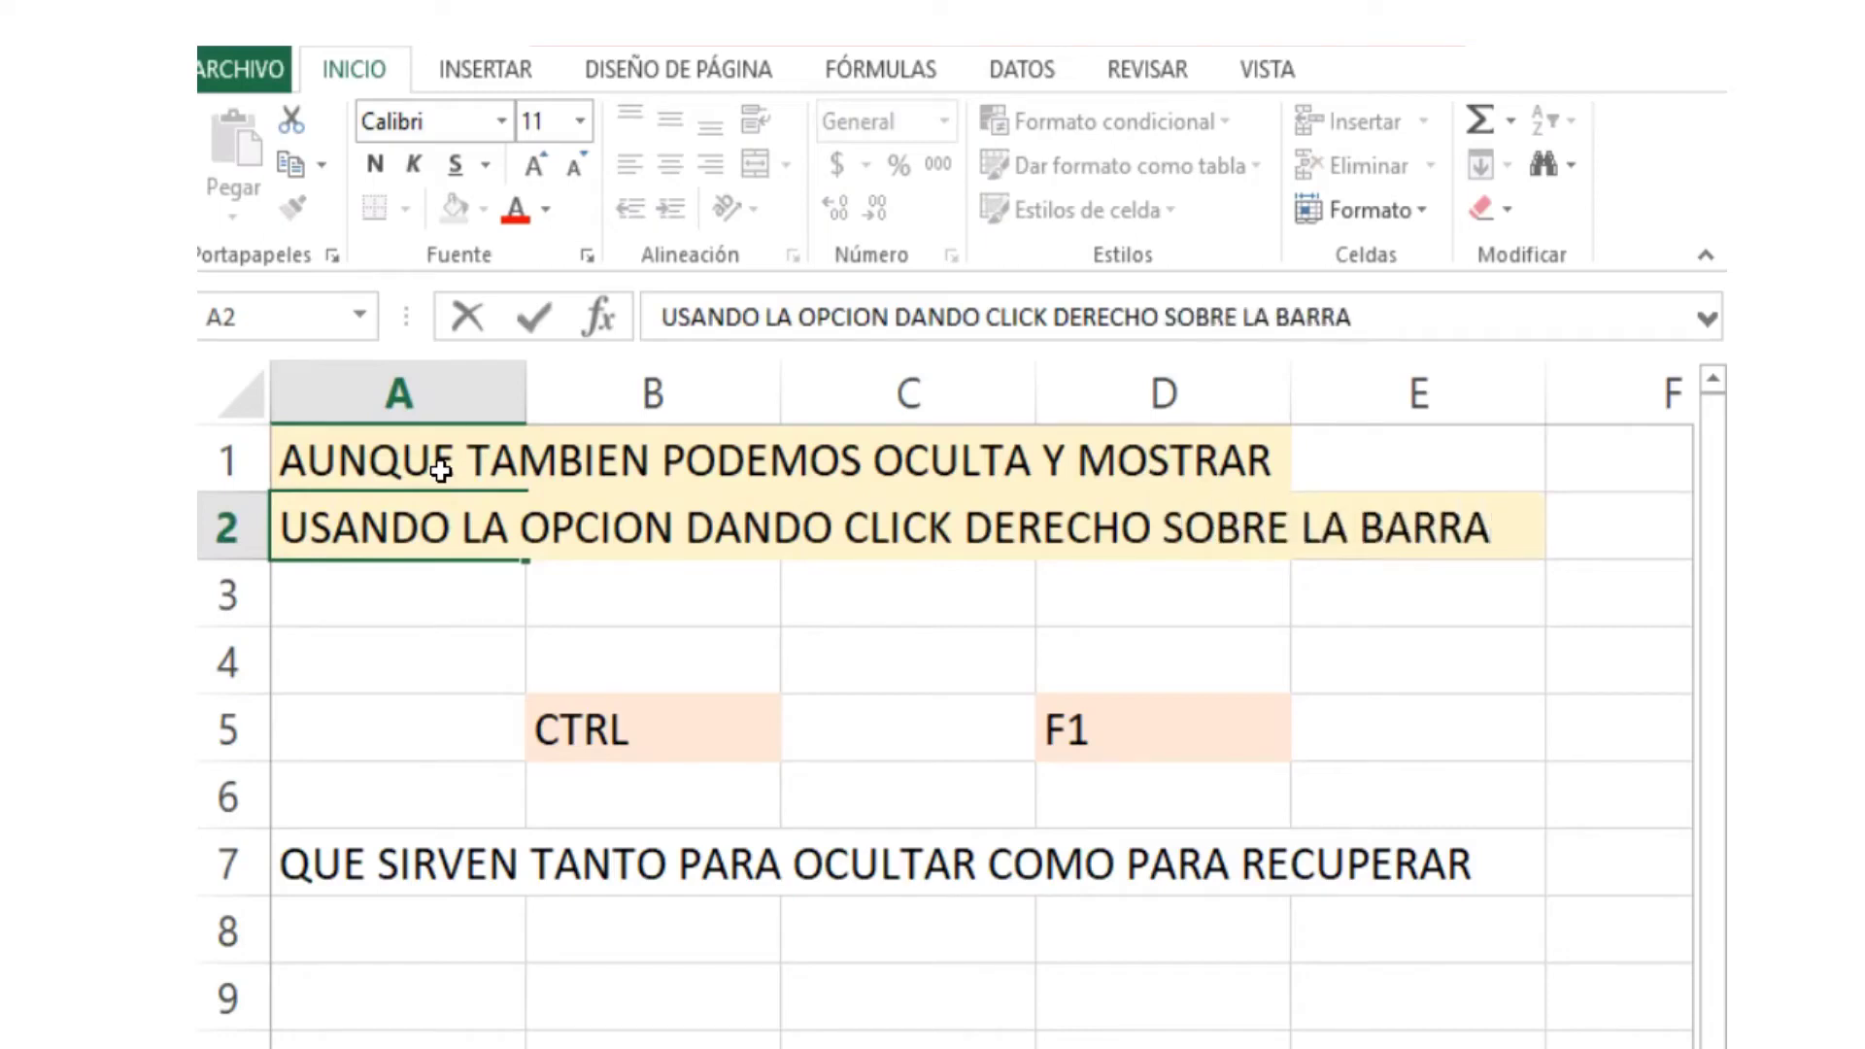
- Commit the A2 note, then collapse and restore the ribbon twice via right-click 'Contraer la cinta de opciones'
left_click(957, 707)
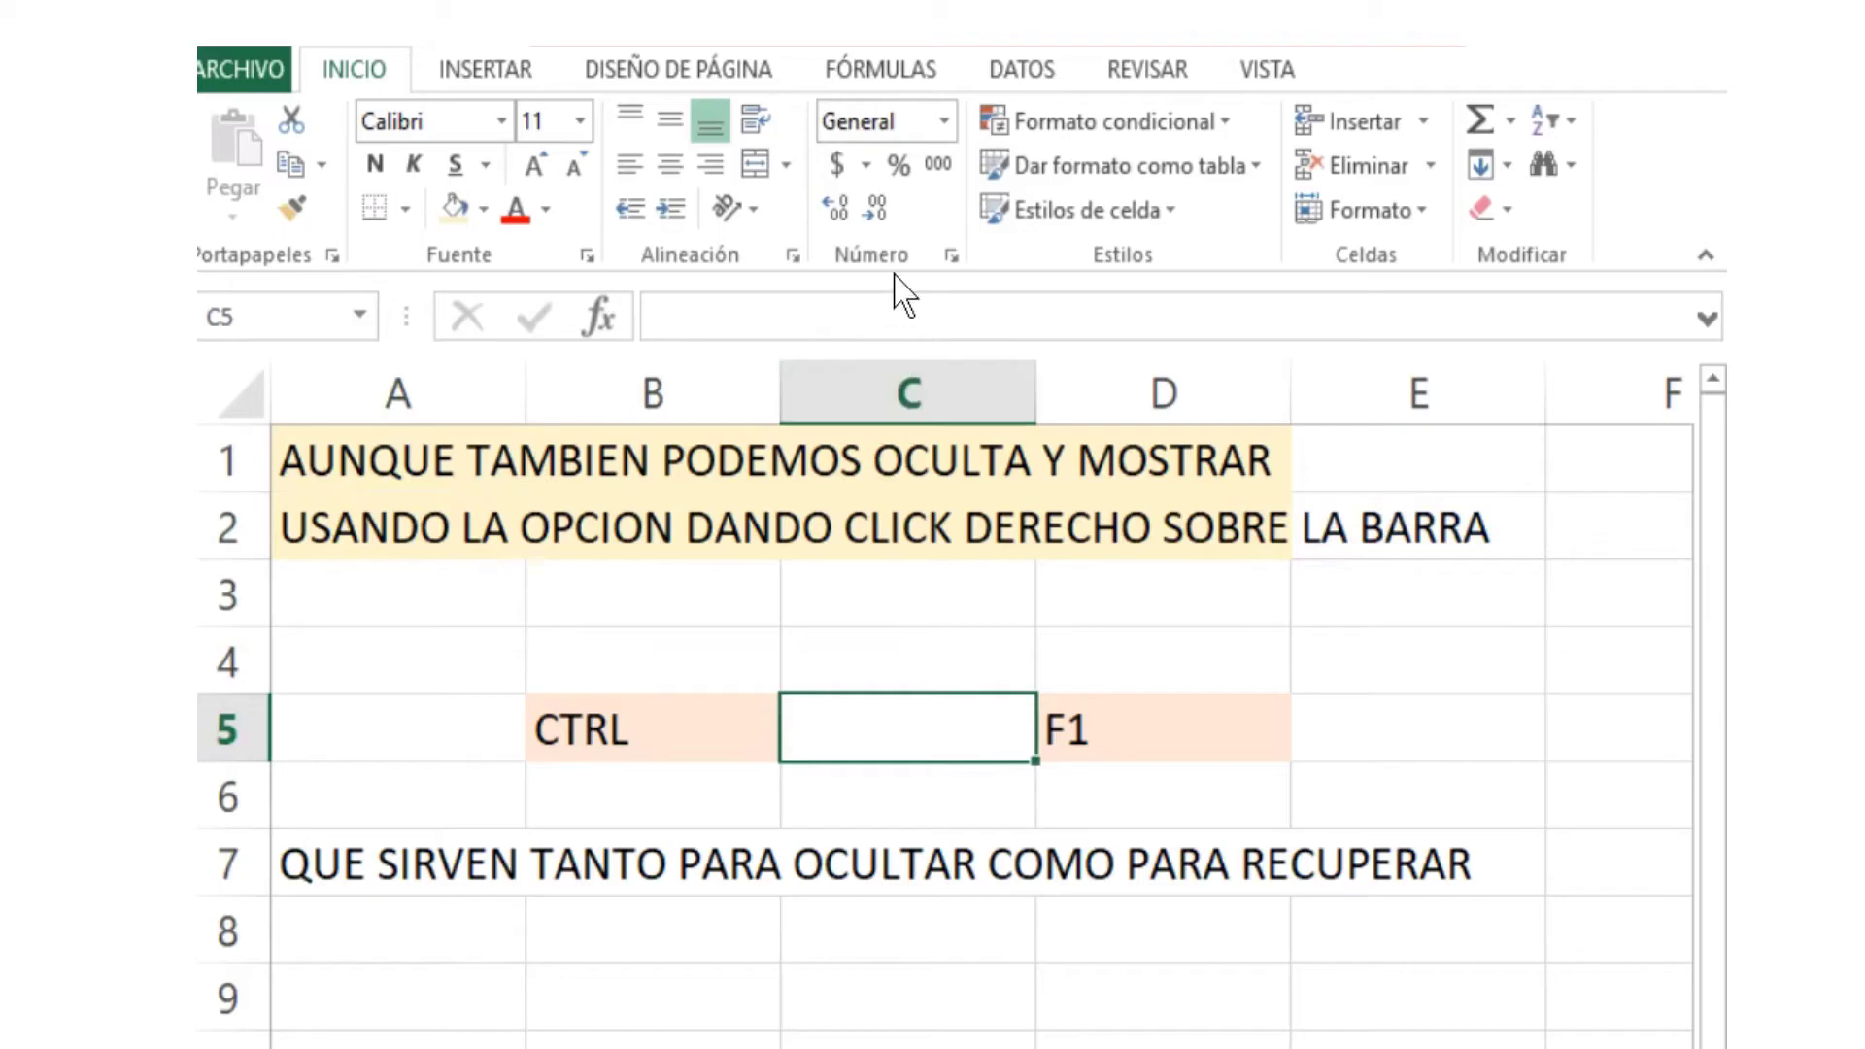
right_click(806, 66)
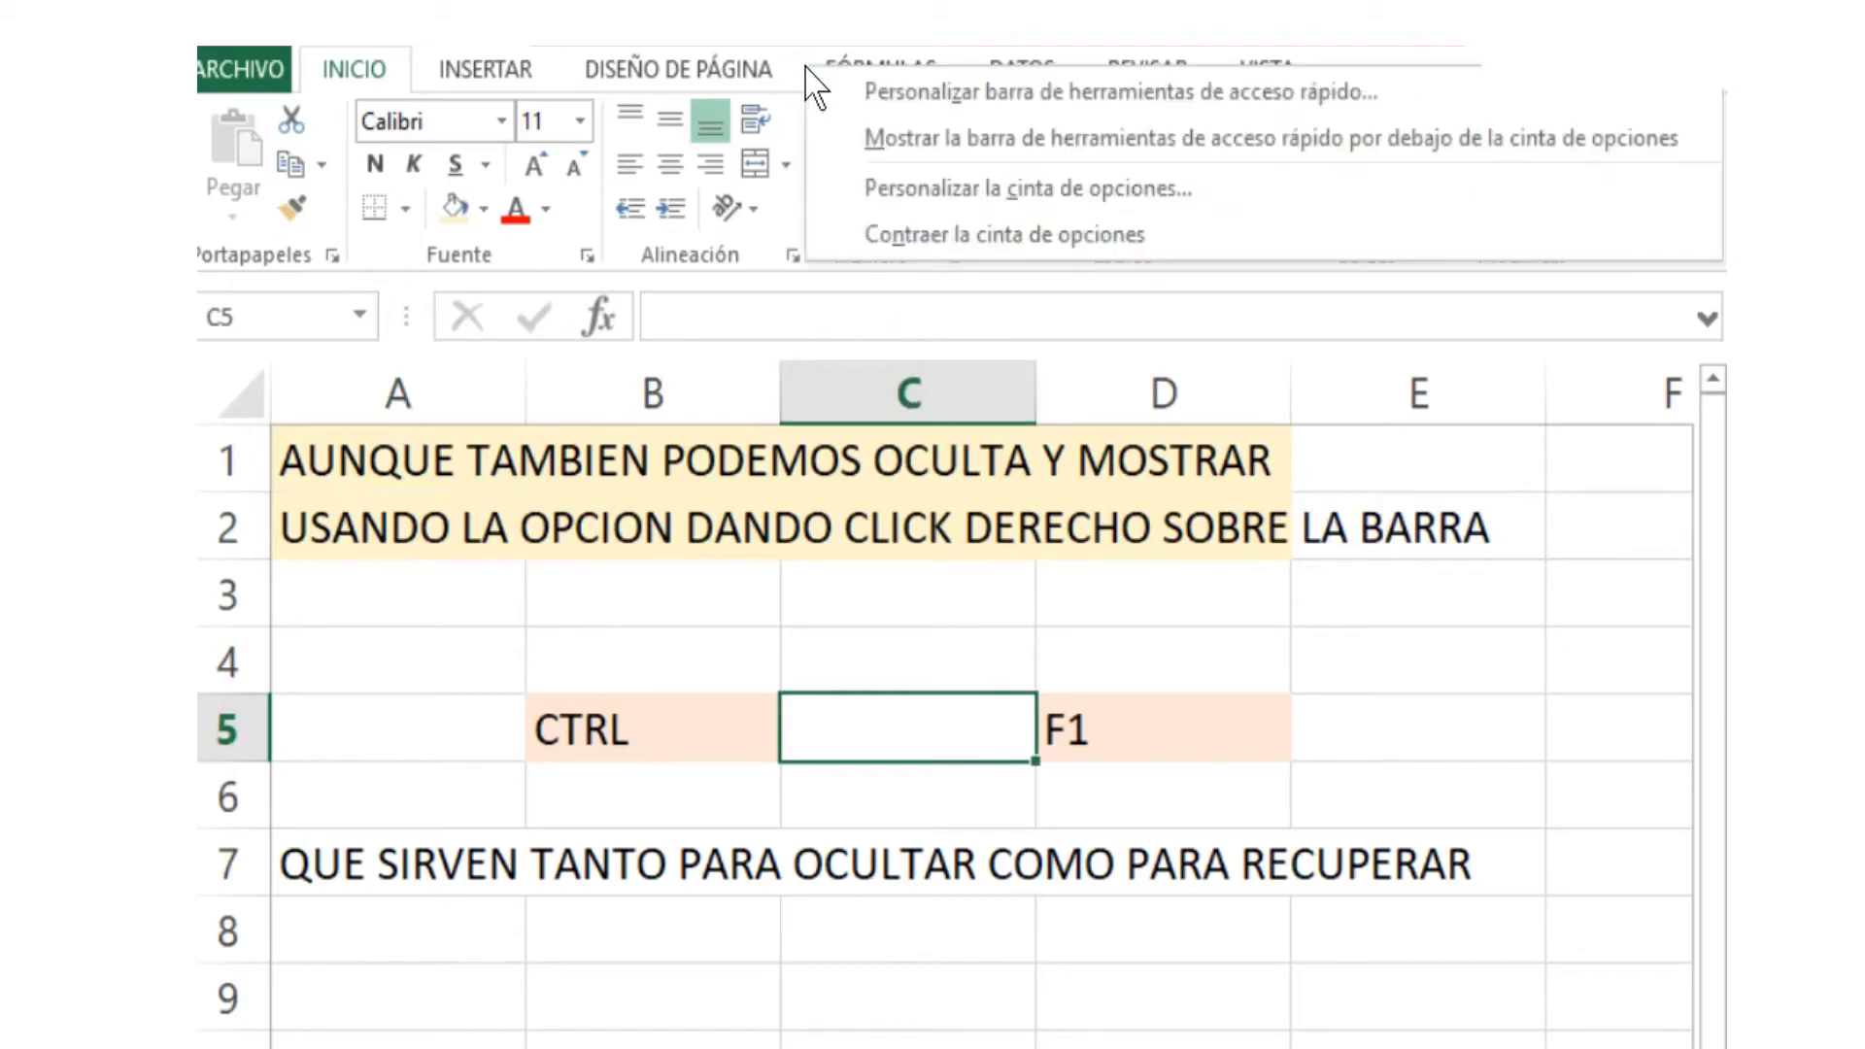
left_click(1222, 234)
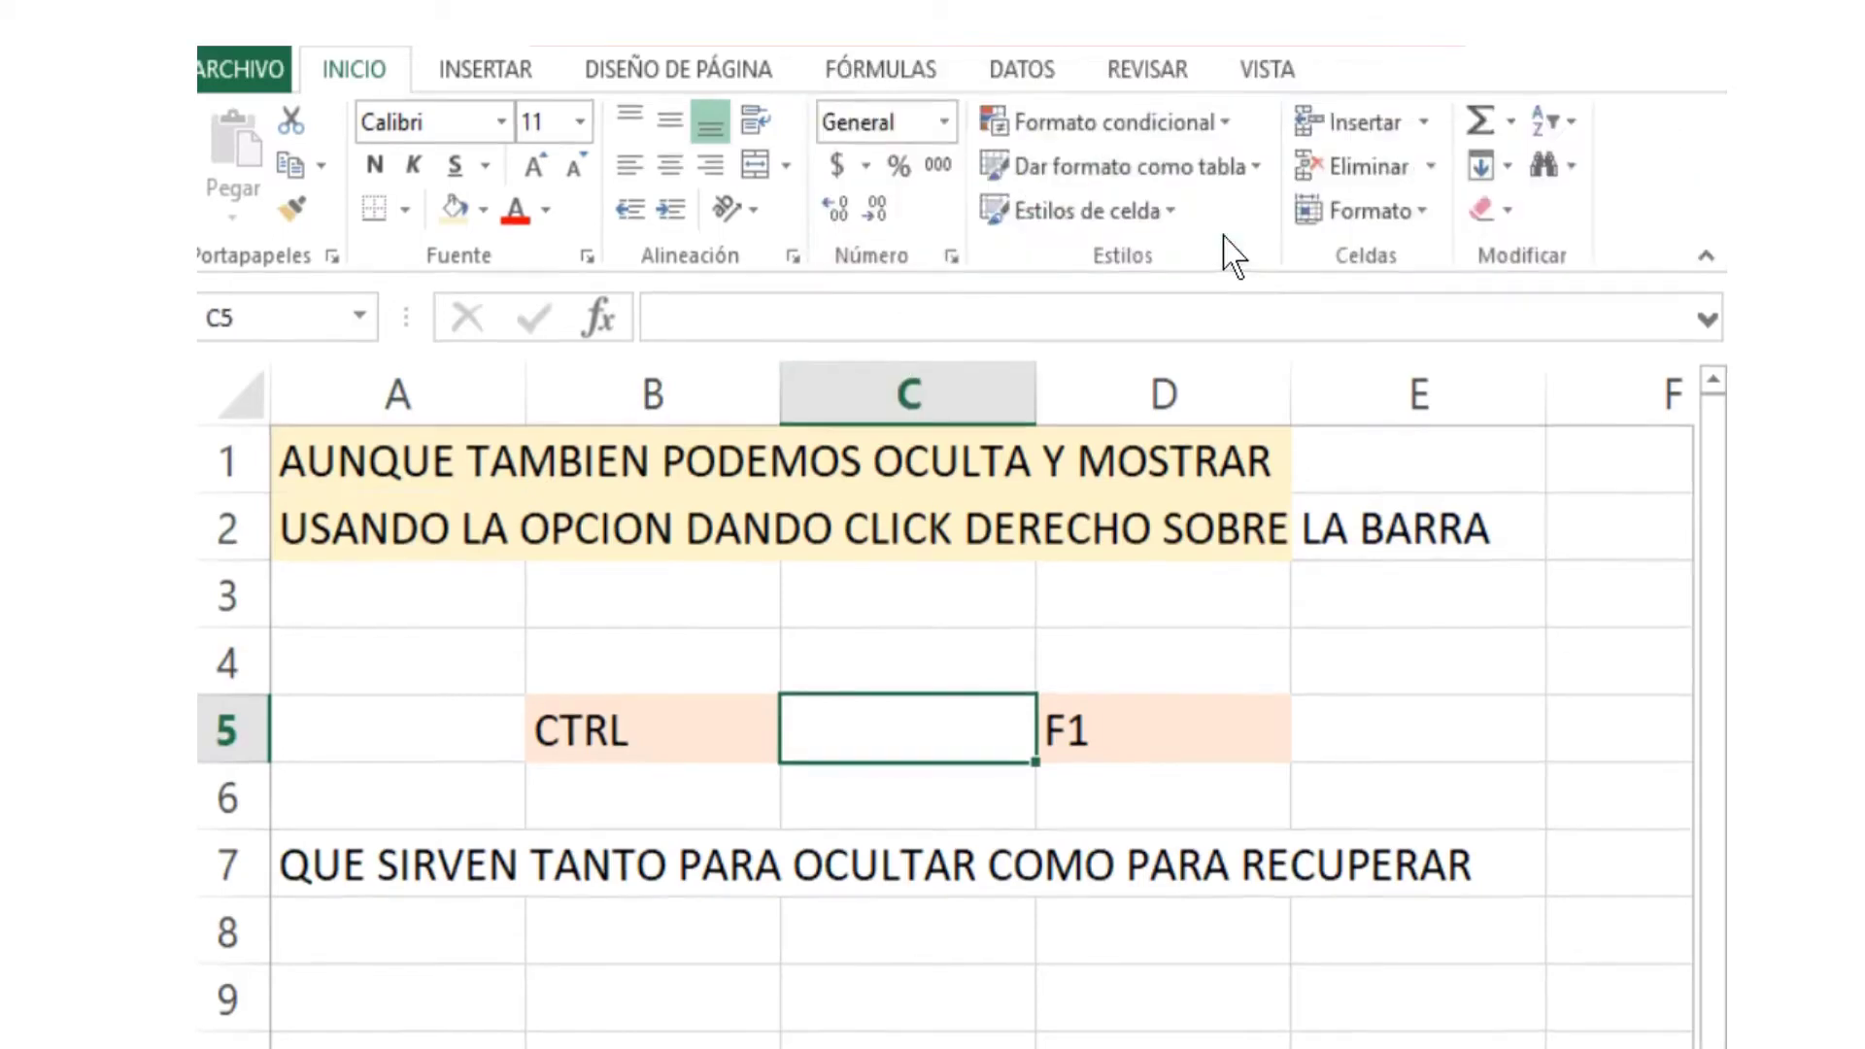
right_click(803, 60)
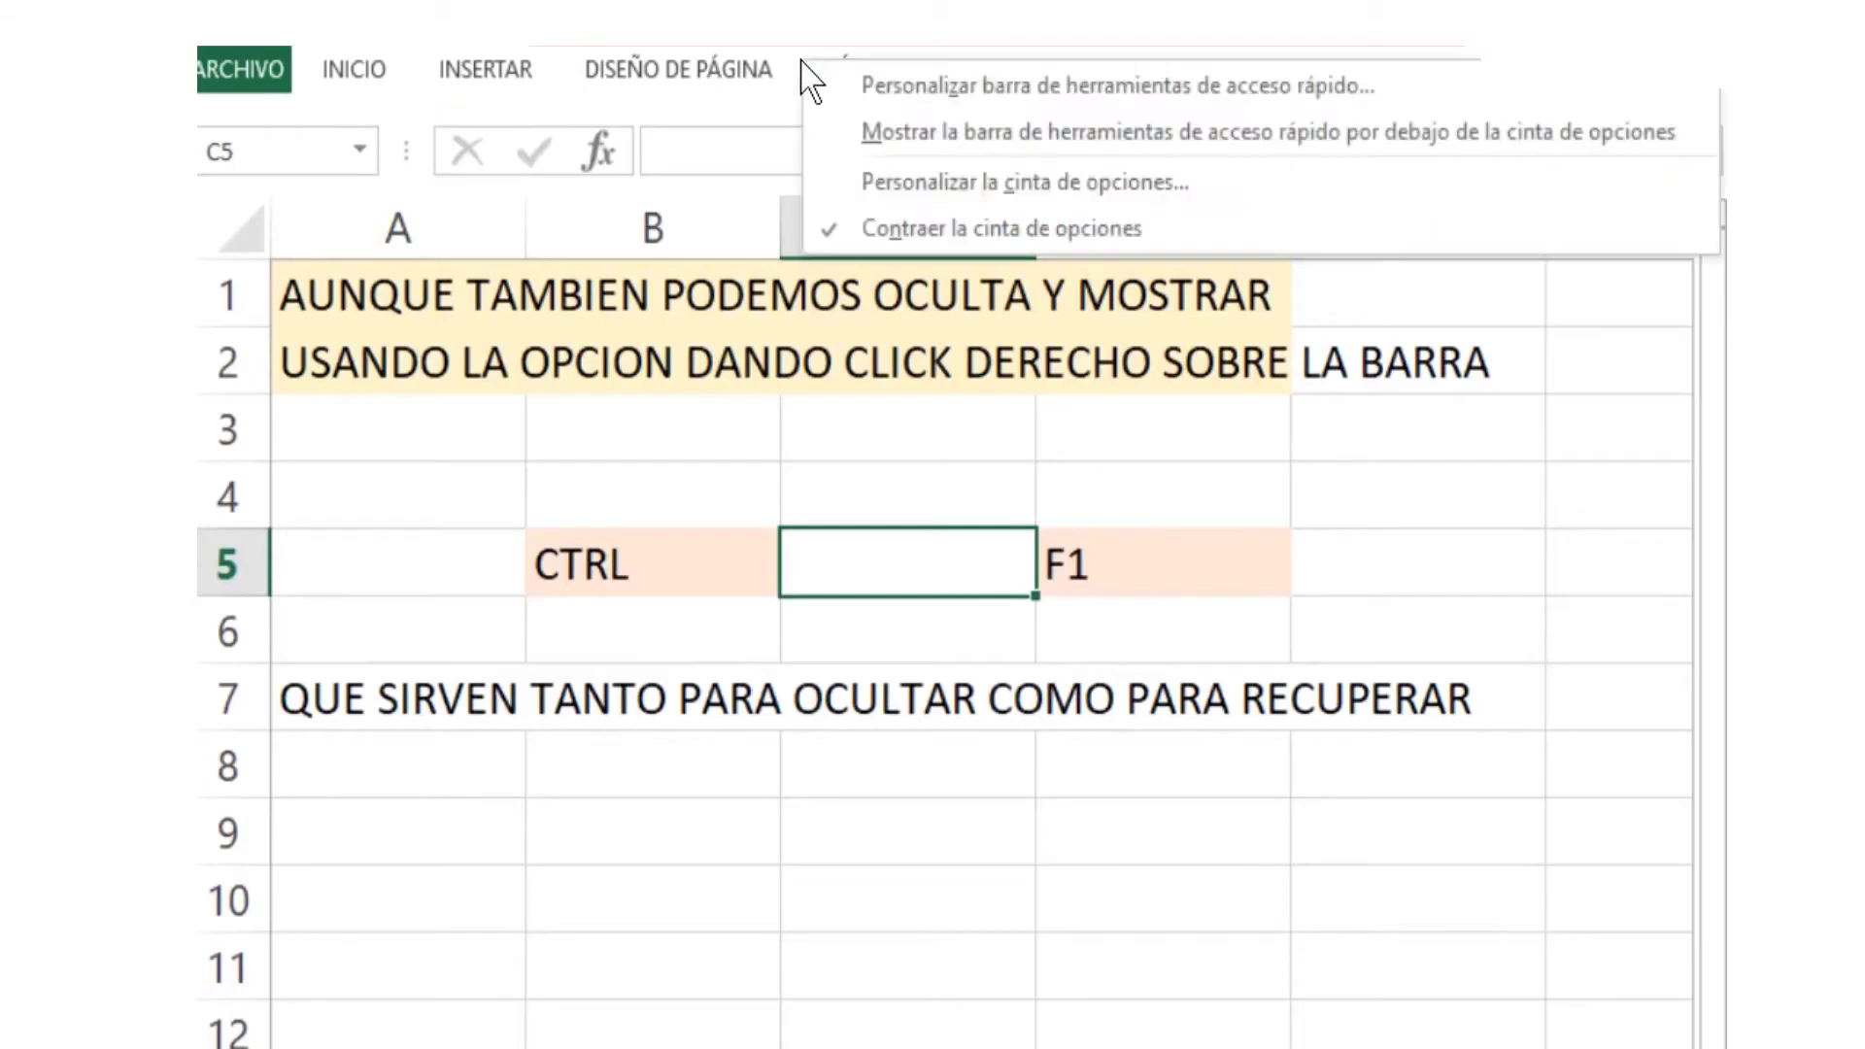
left_click(861, 233)
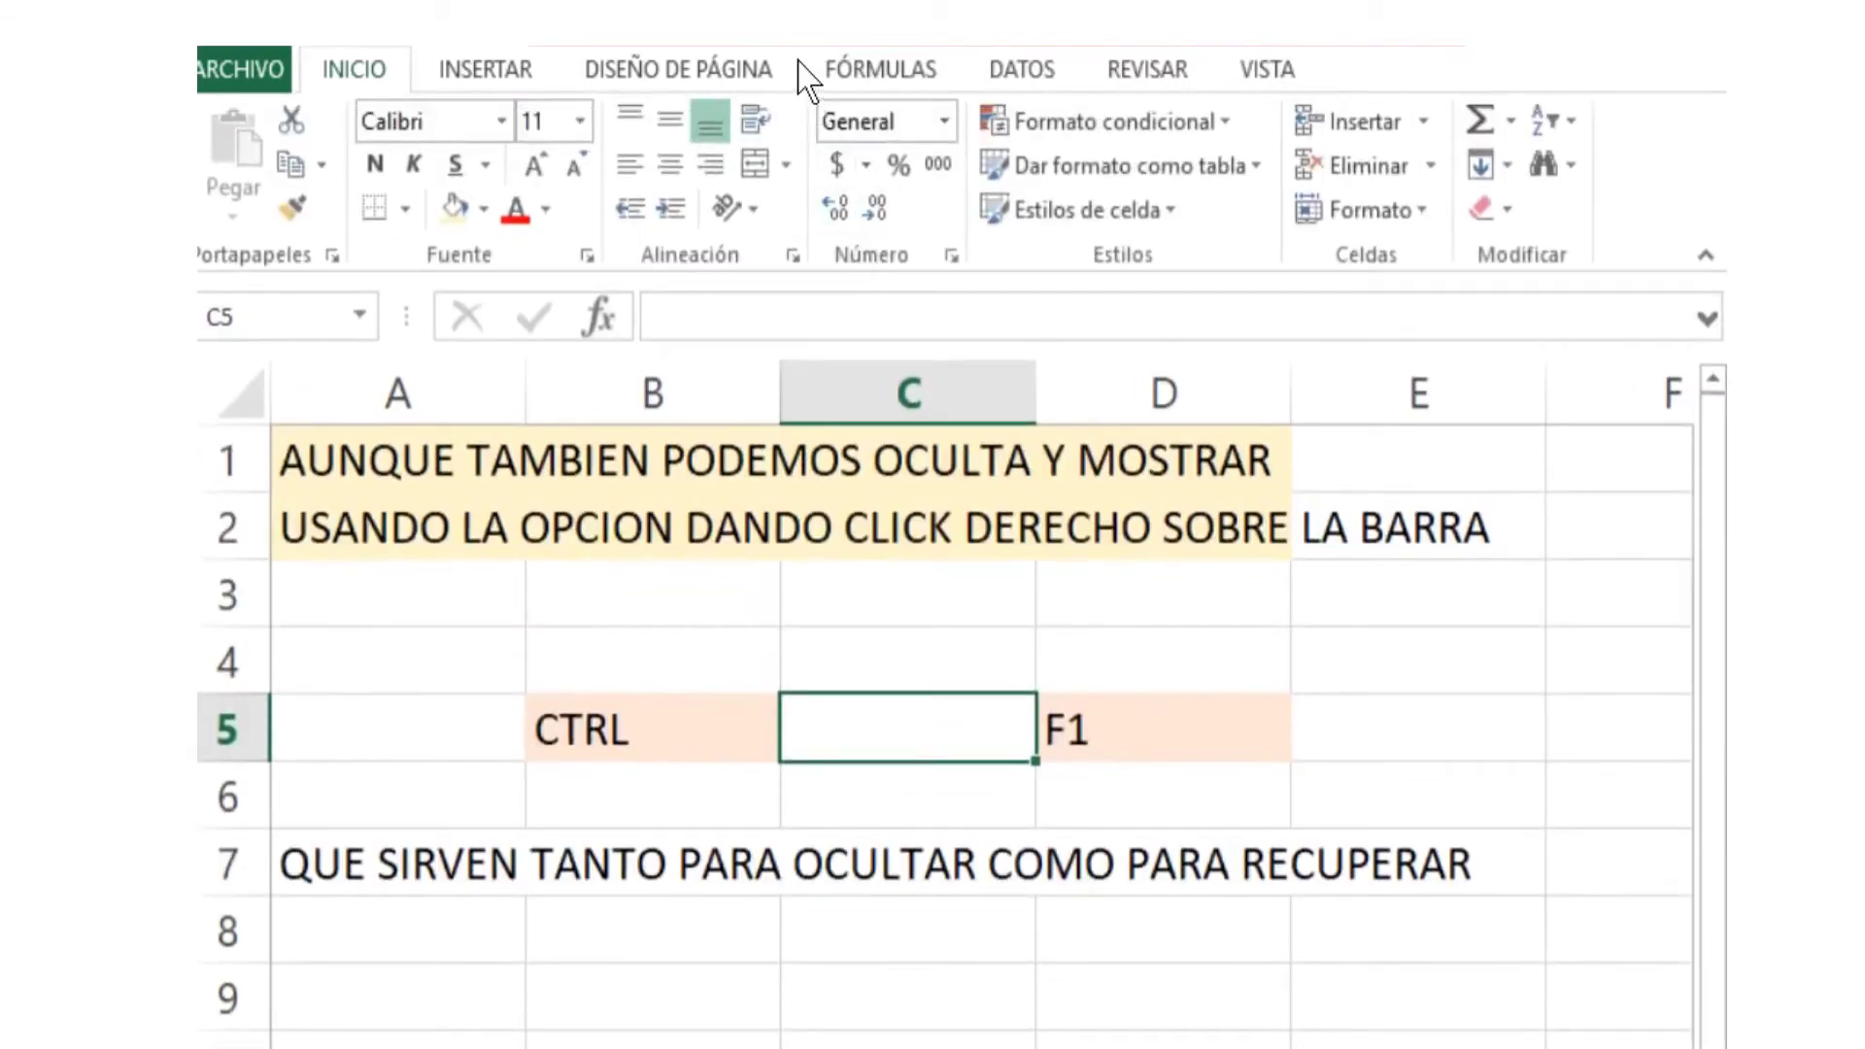
right_click(798, 68)
left_click(874, 236)
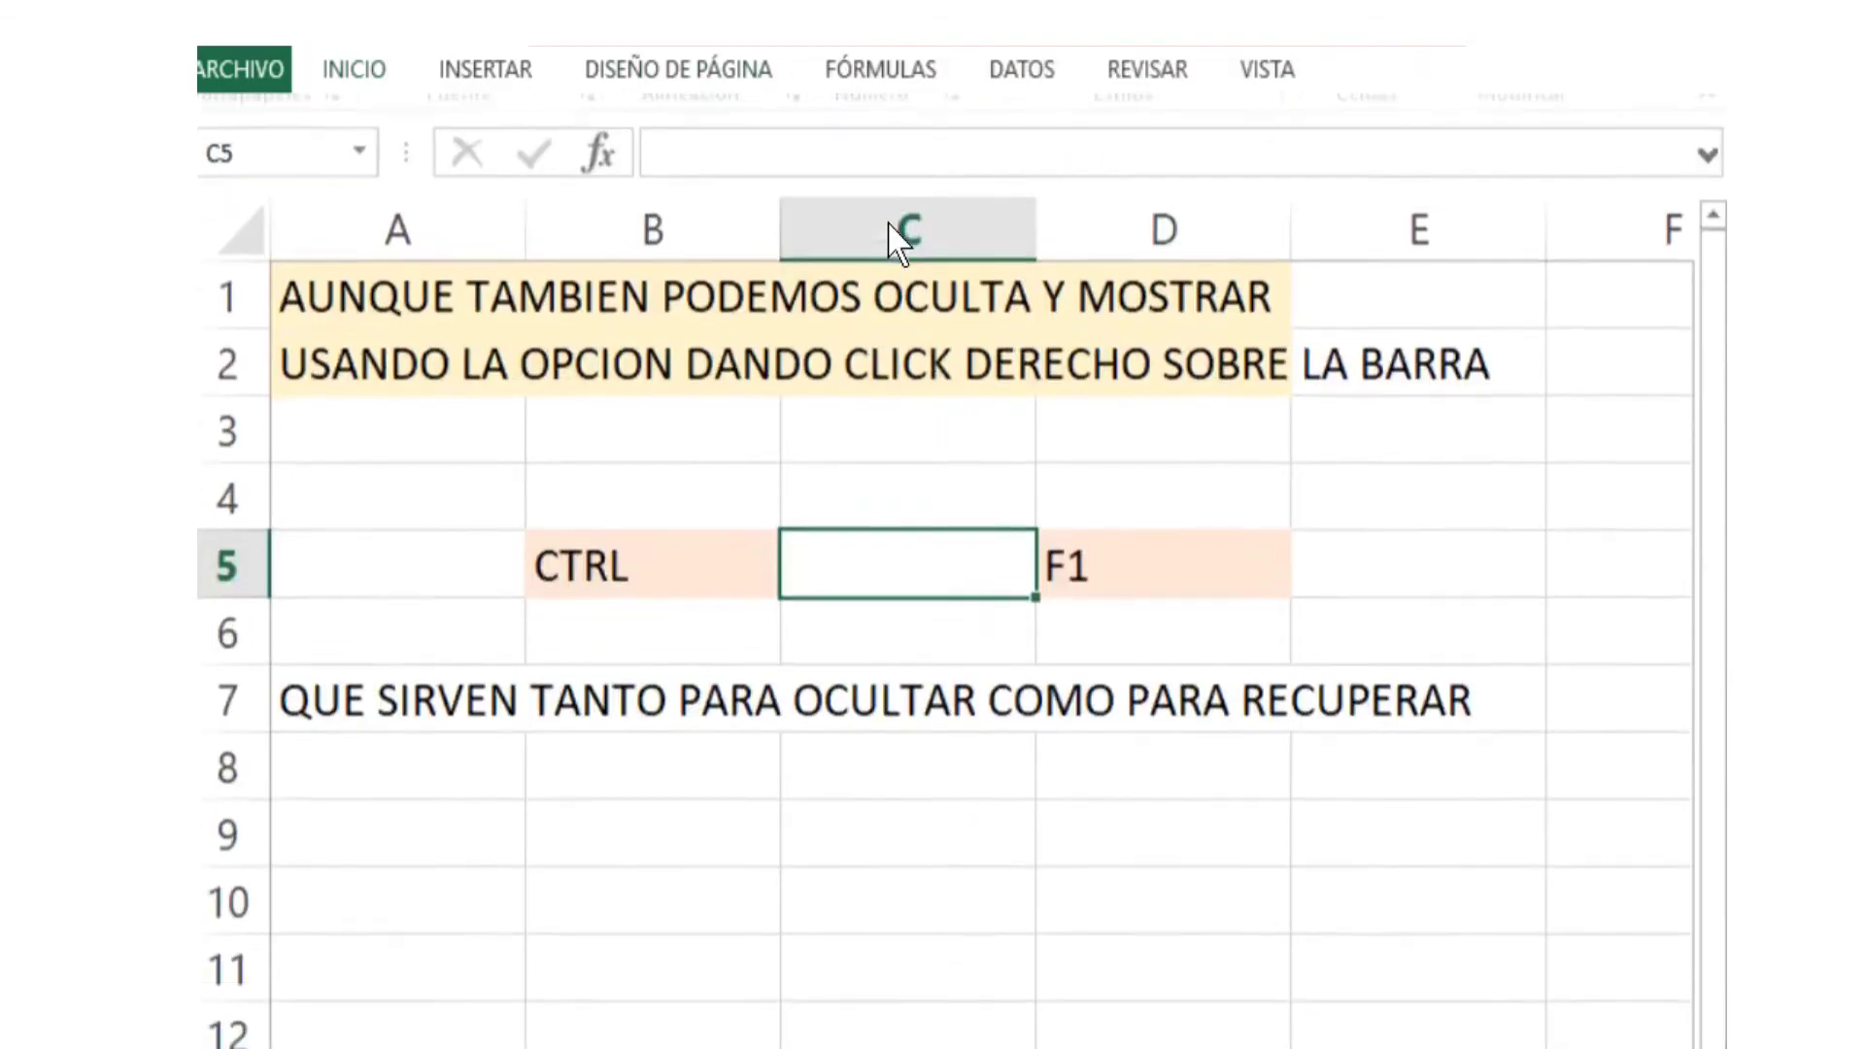
right_click(799, 92)
left_click(875, 236)
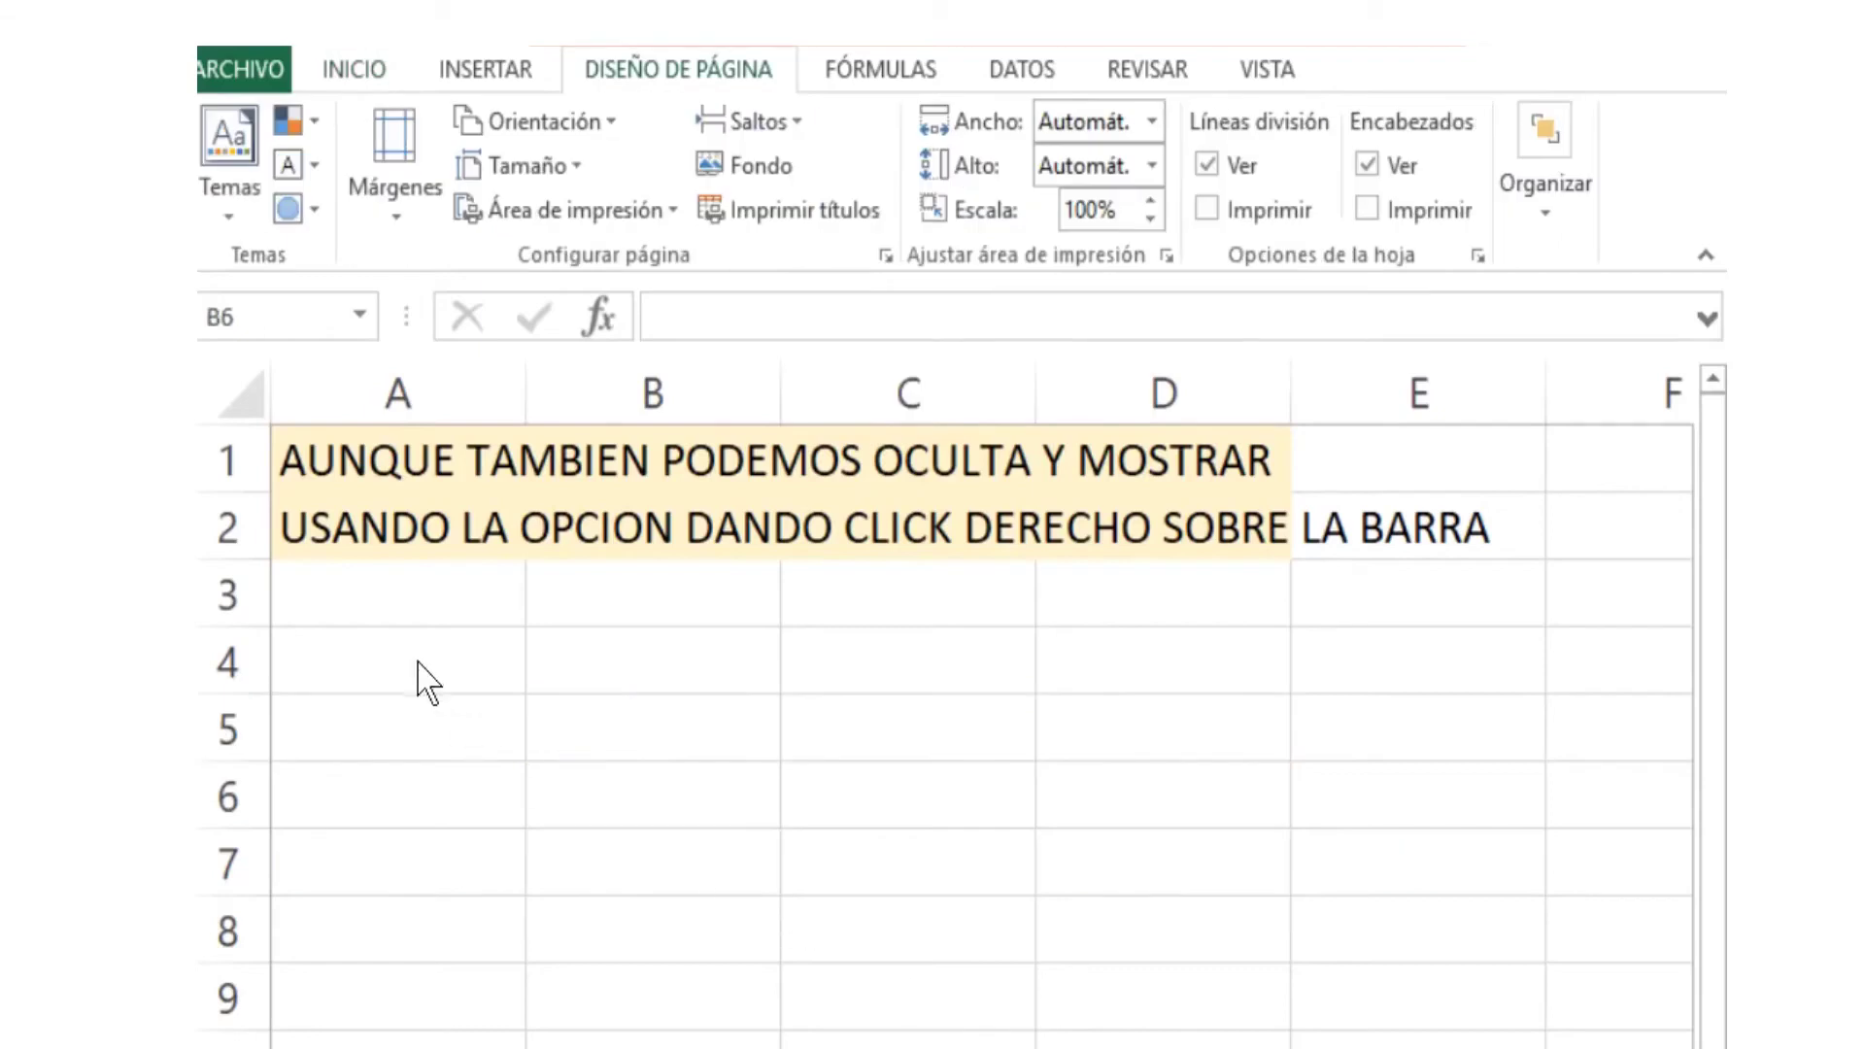
- Enter 'O DE MANERA MAS SIMPLE... PODEMOS OCULTAR' in A4
left_click(445, 661)
type("O DE ")
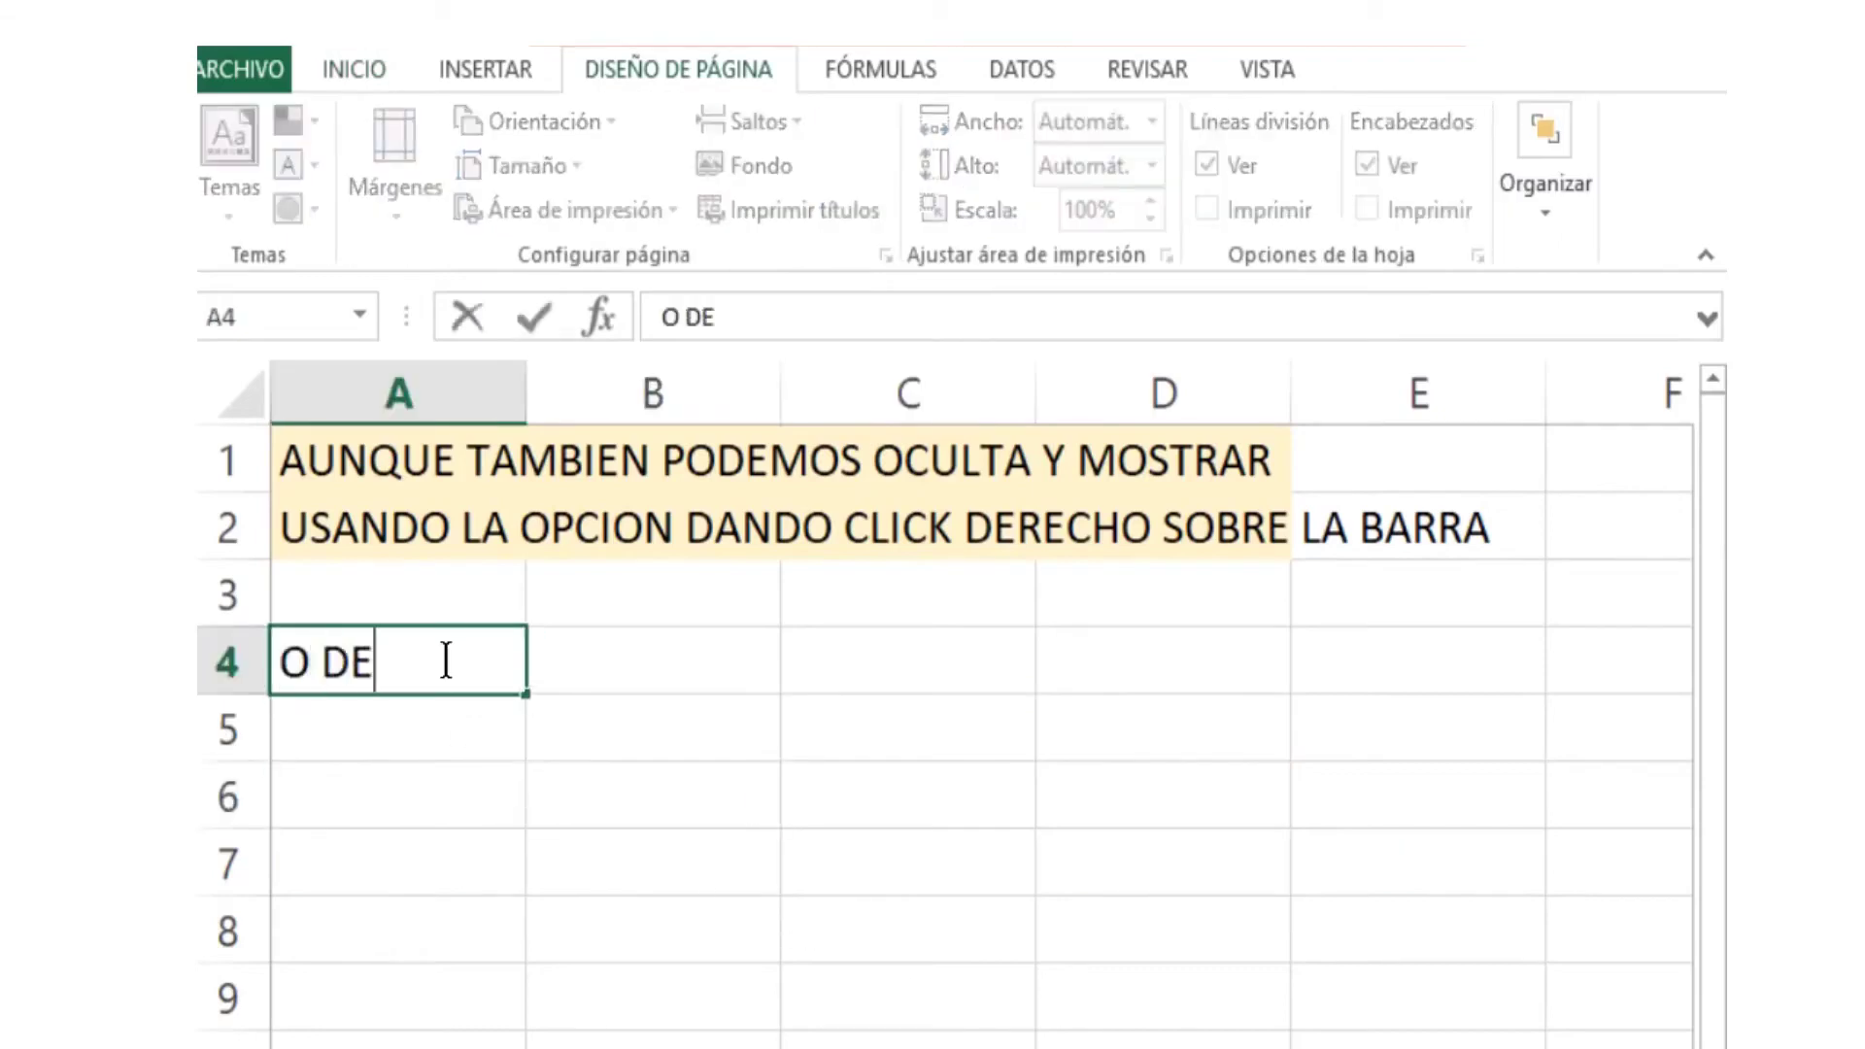
type("MANERA MAS ")
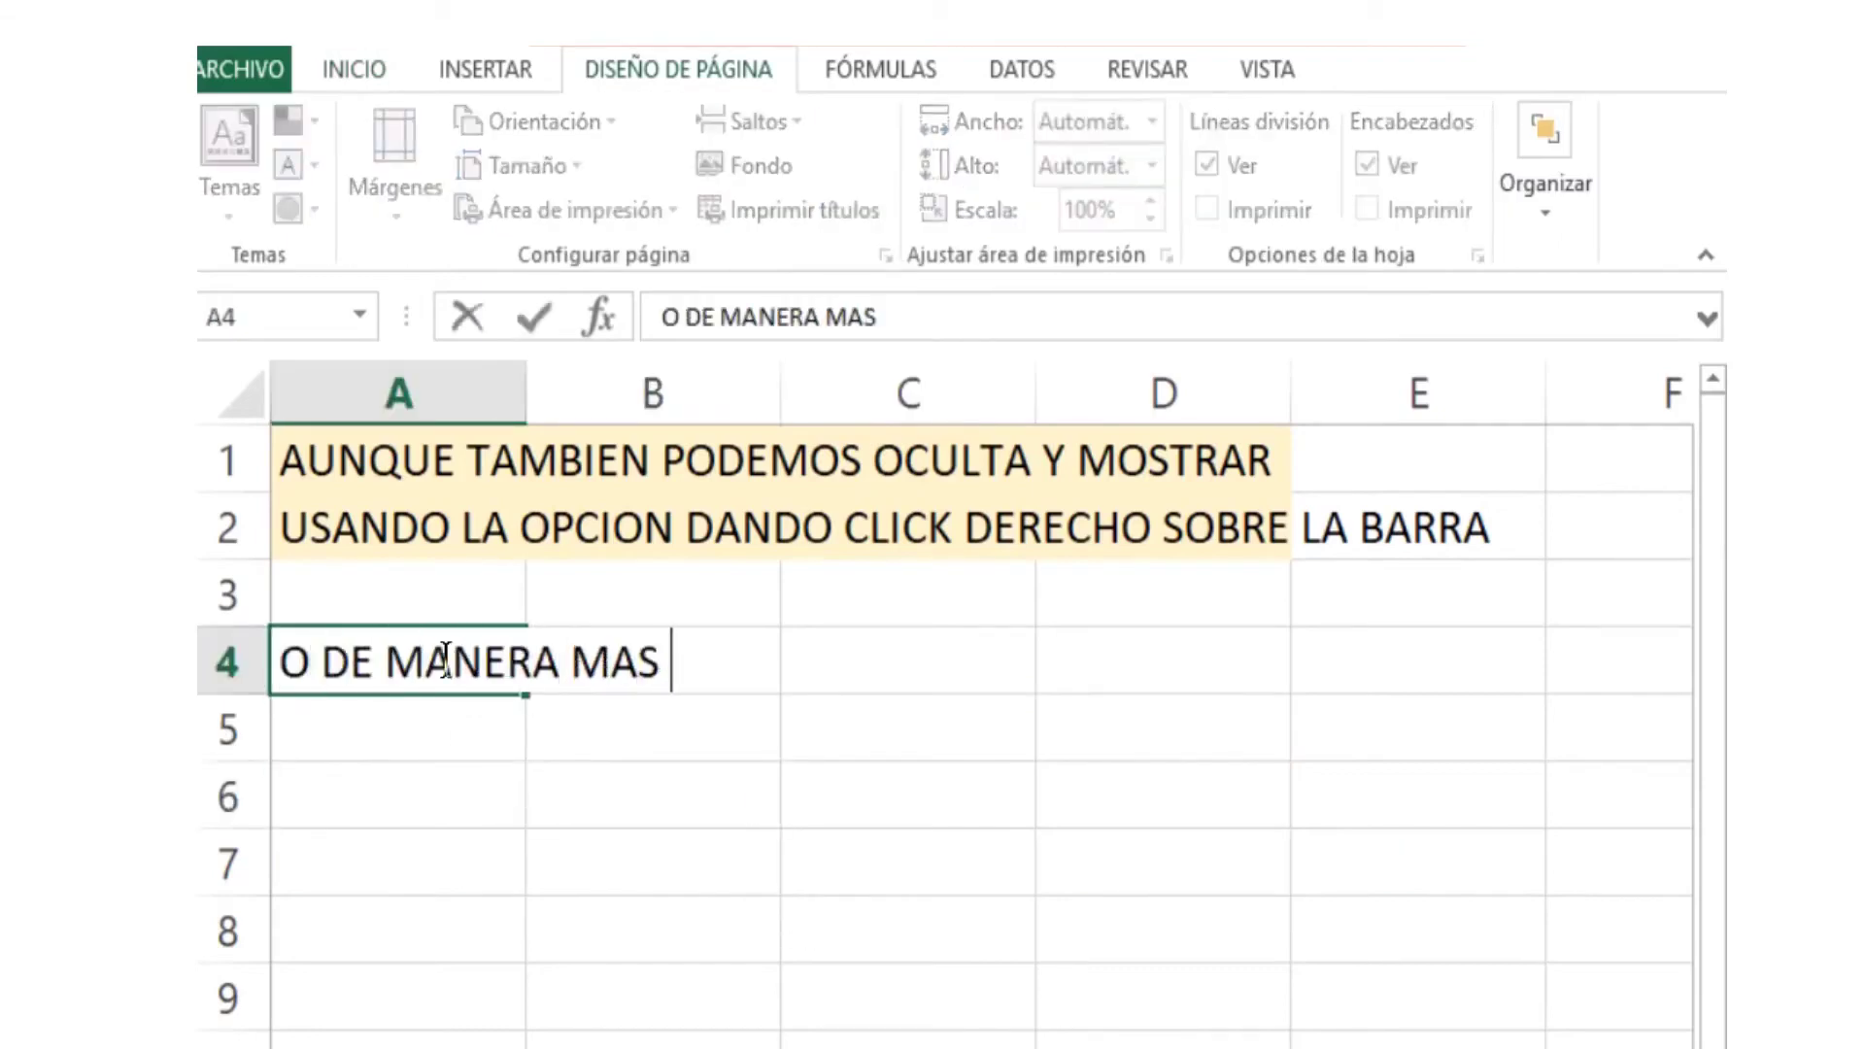
type("SIMPLE")
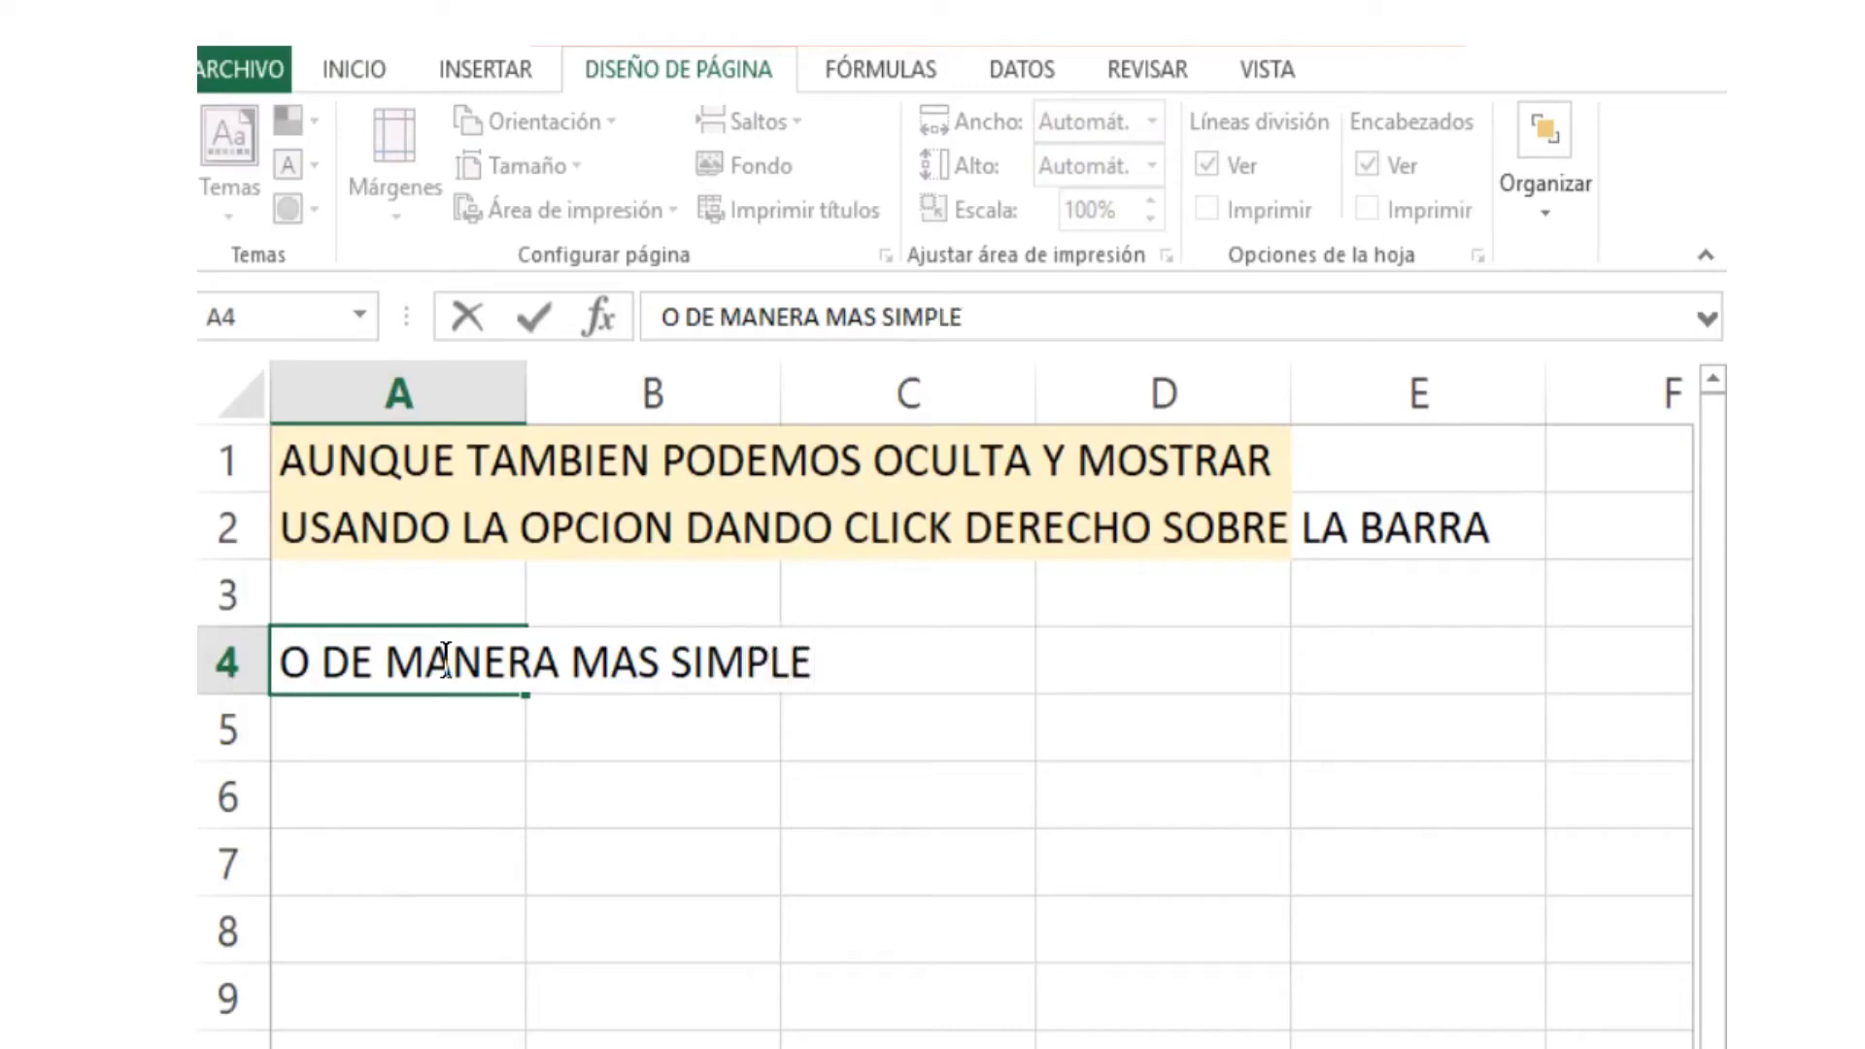
type("... PODEM")
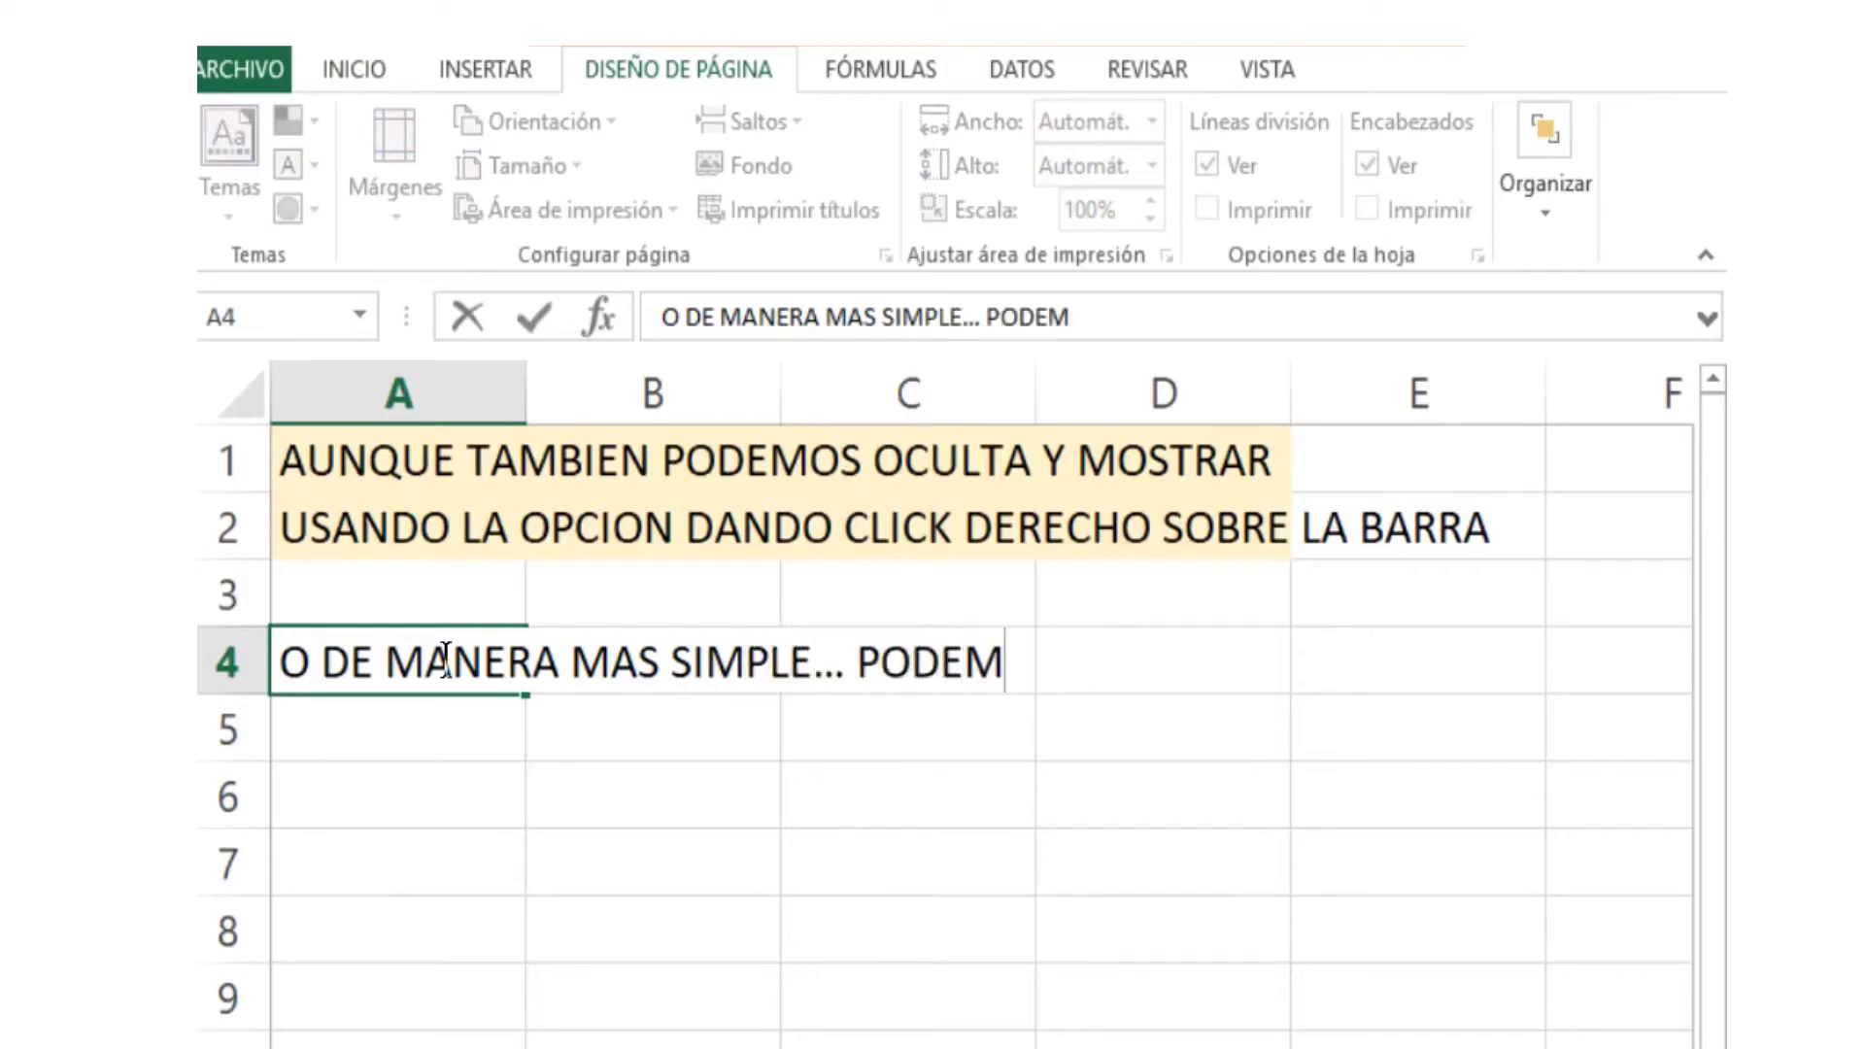
type("OS OC")
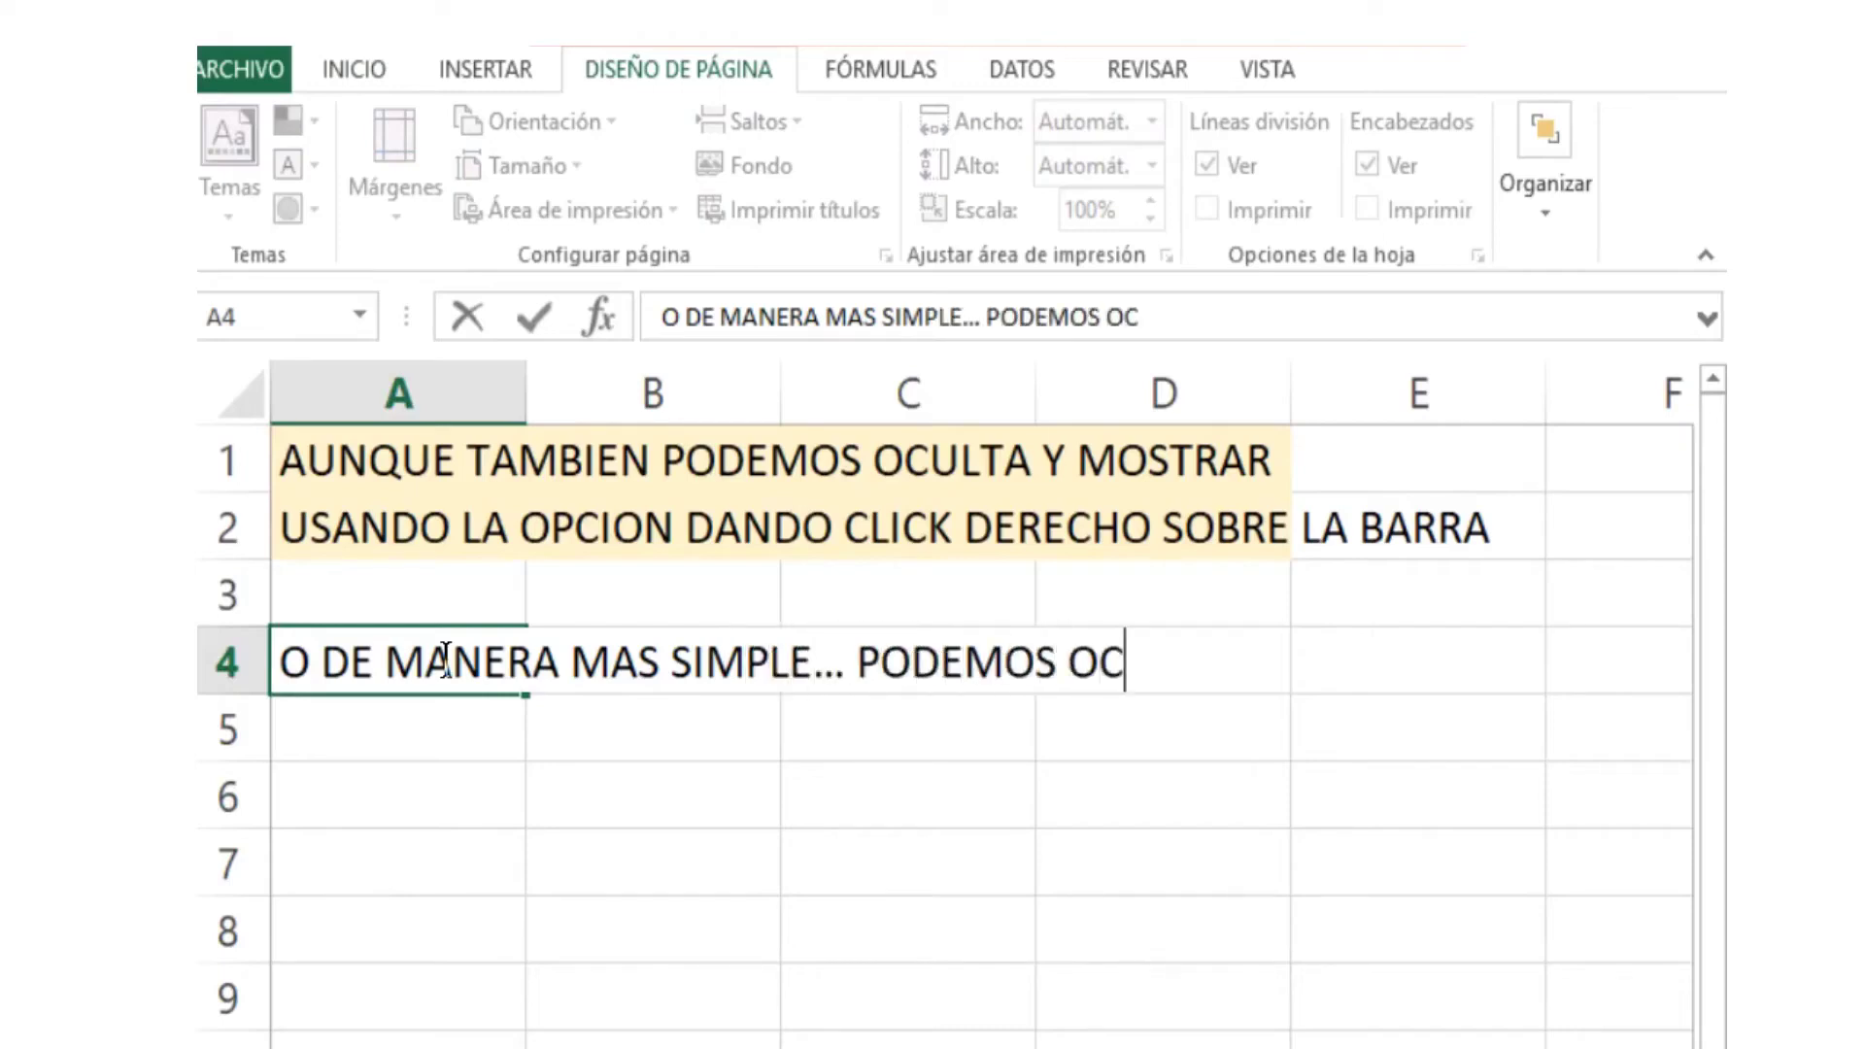
type("ULTAR")
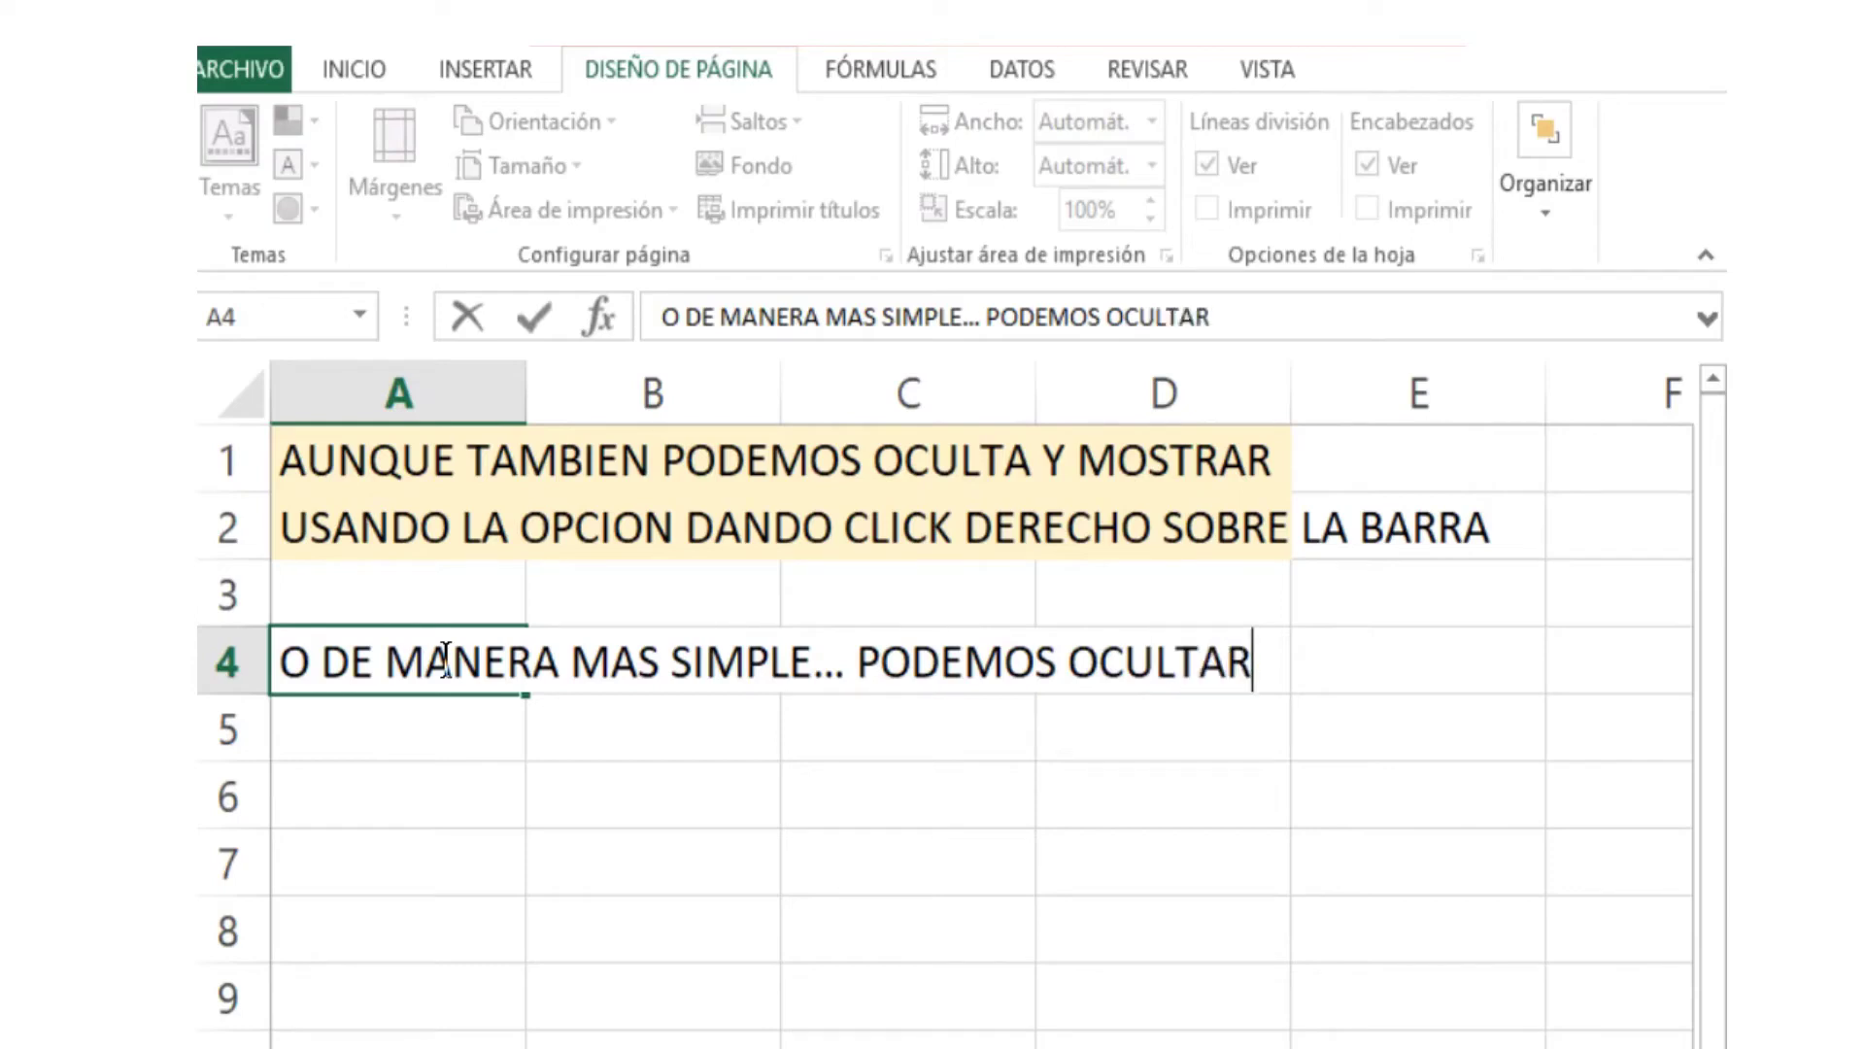
key("Return")
- Type 'CON EL ACTO DE HACER DOBLE CLICK SOBRE CUALQUIERA DE LOS TITULOS DE OPCION DE LA BARRA' in A5, fixing typos
type("CO")
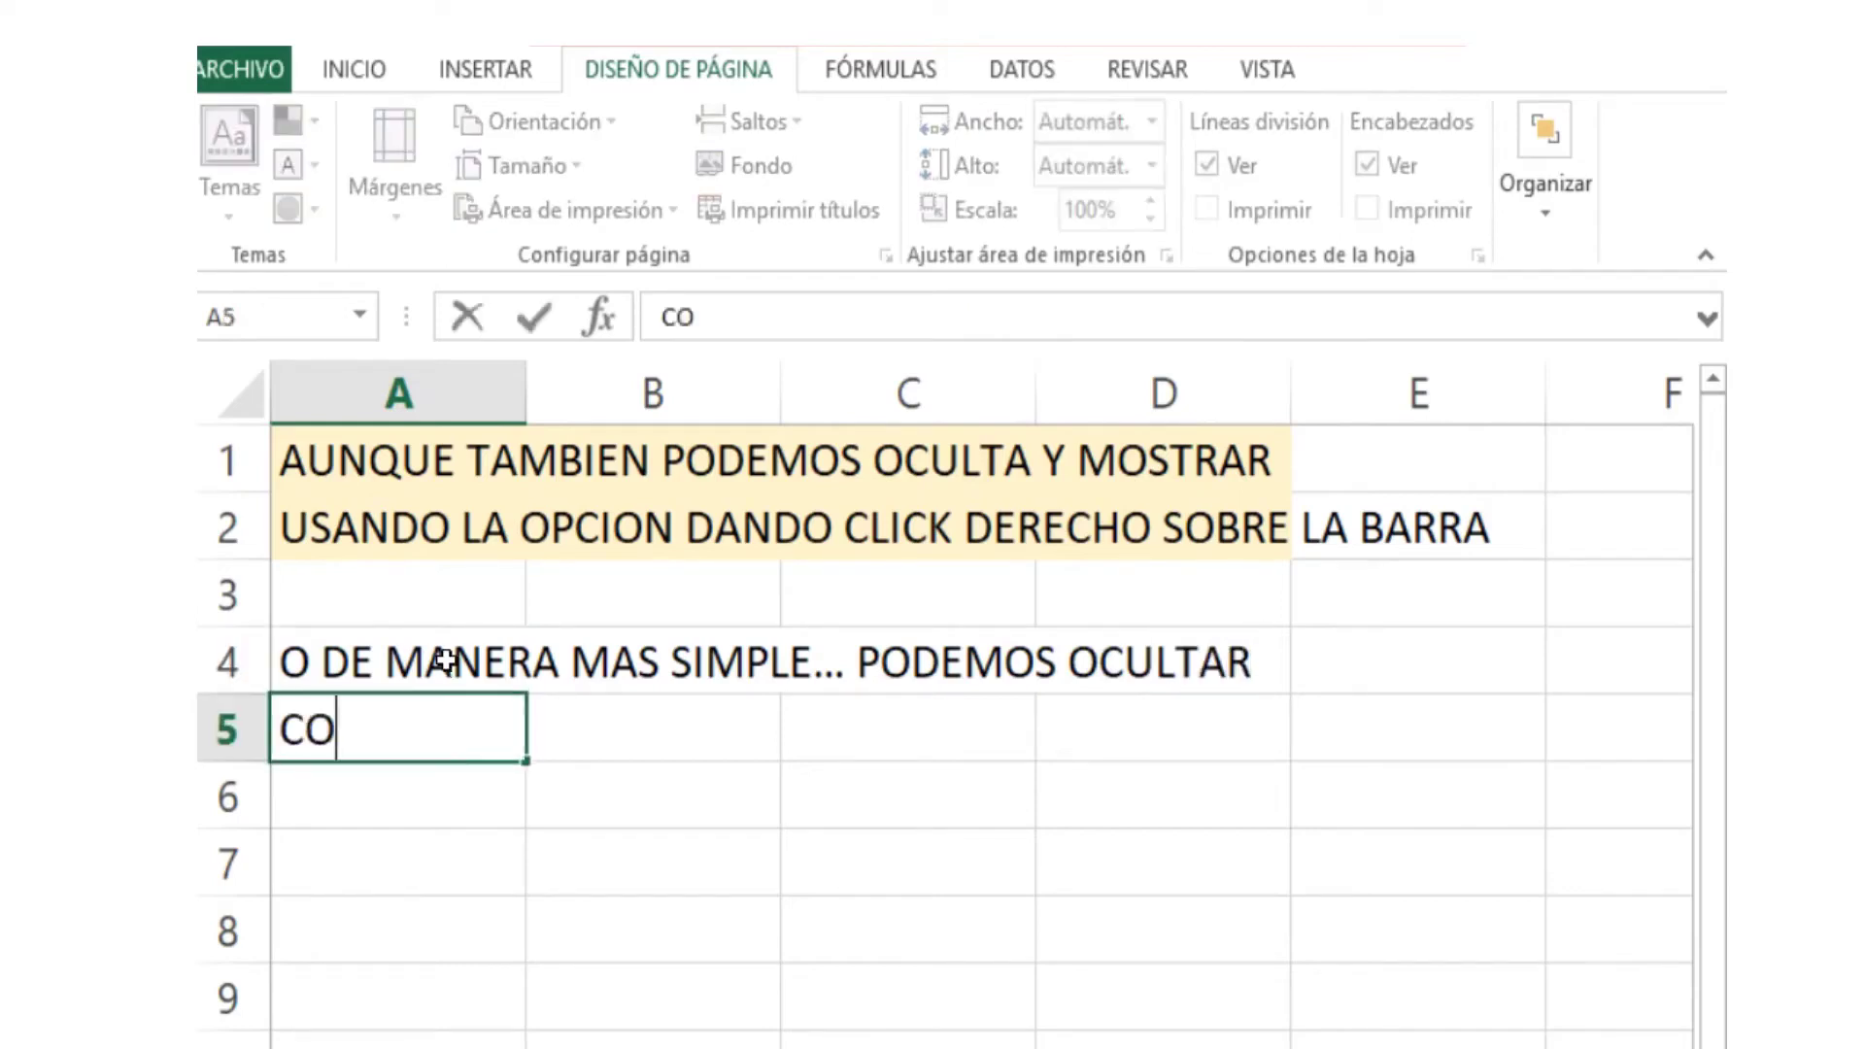
type("N S")
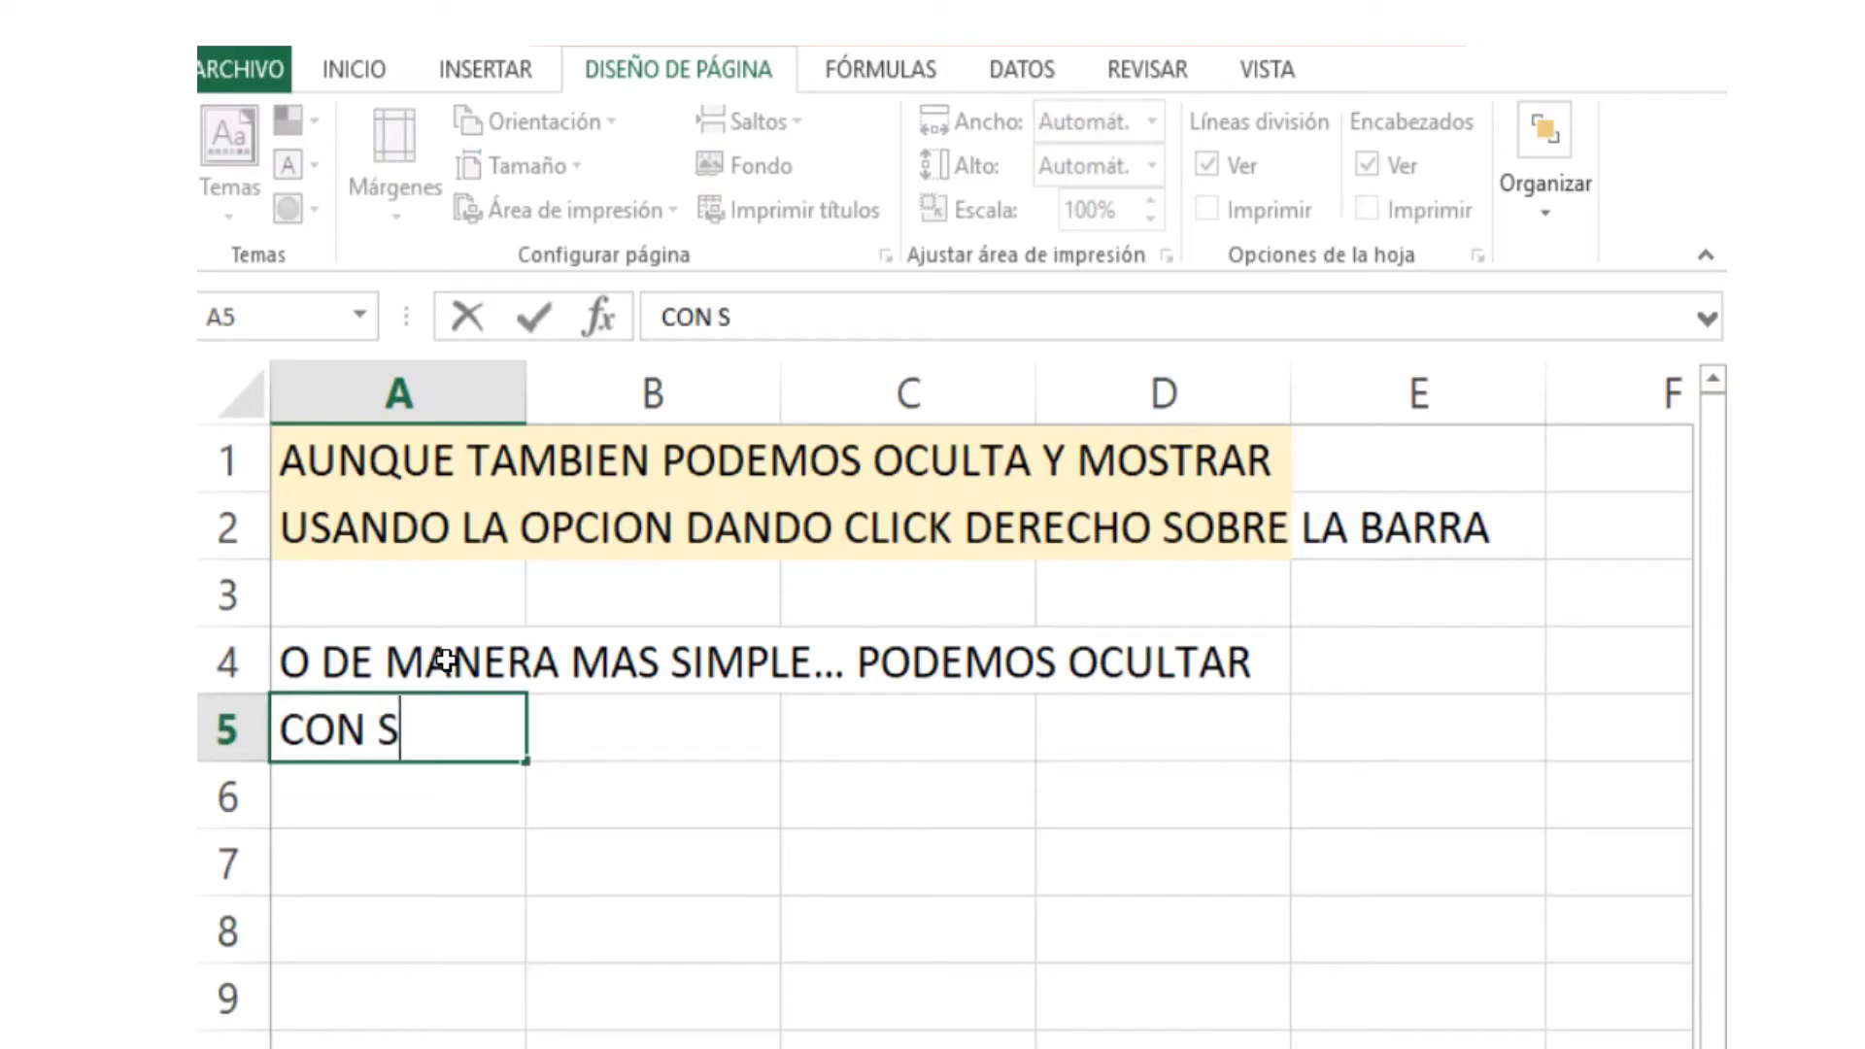
key("BackSpace")
type("EL")
type(" ACTO DE HACE")
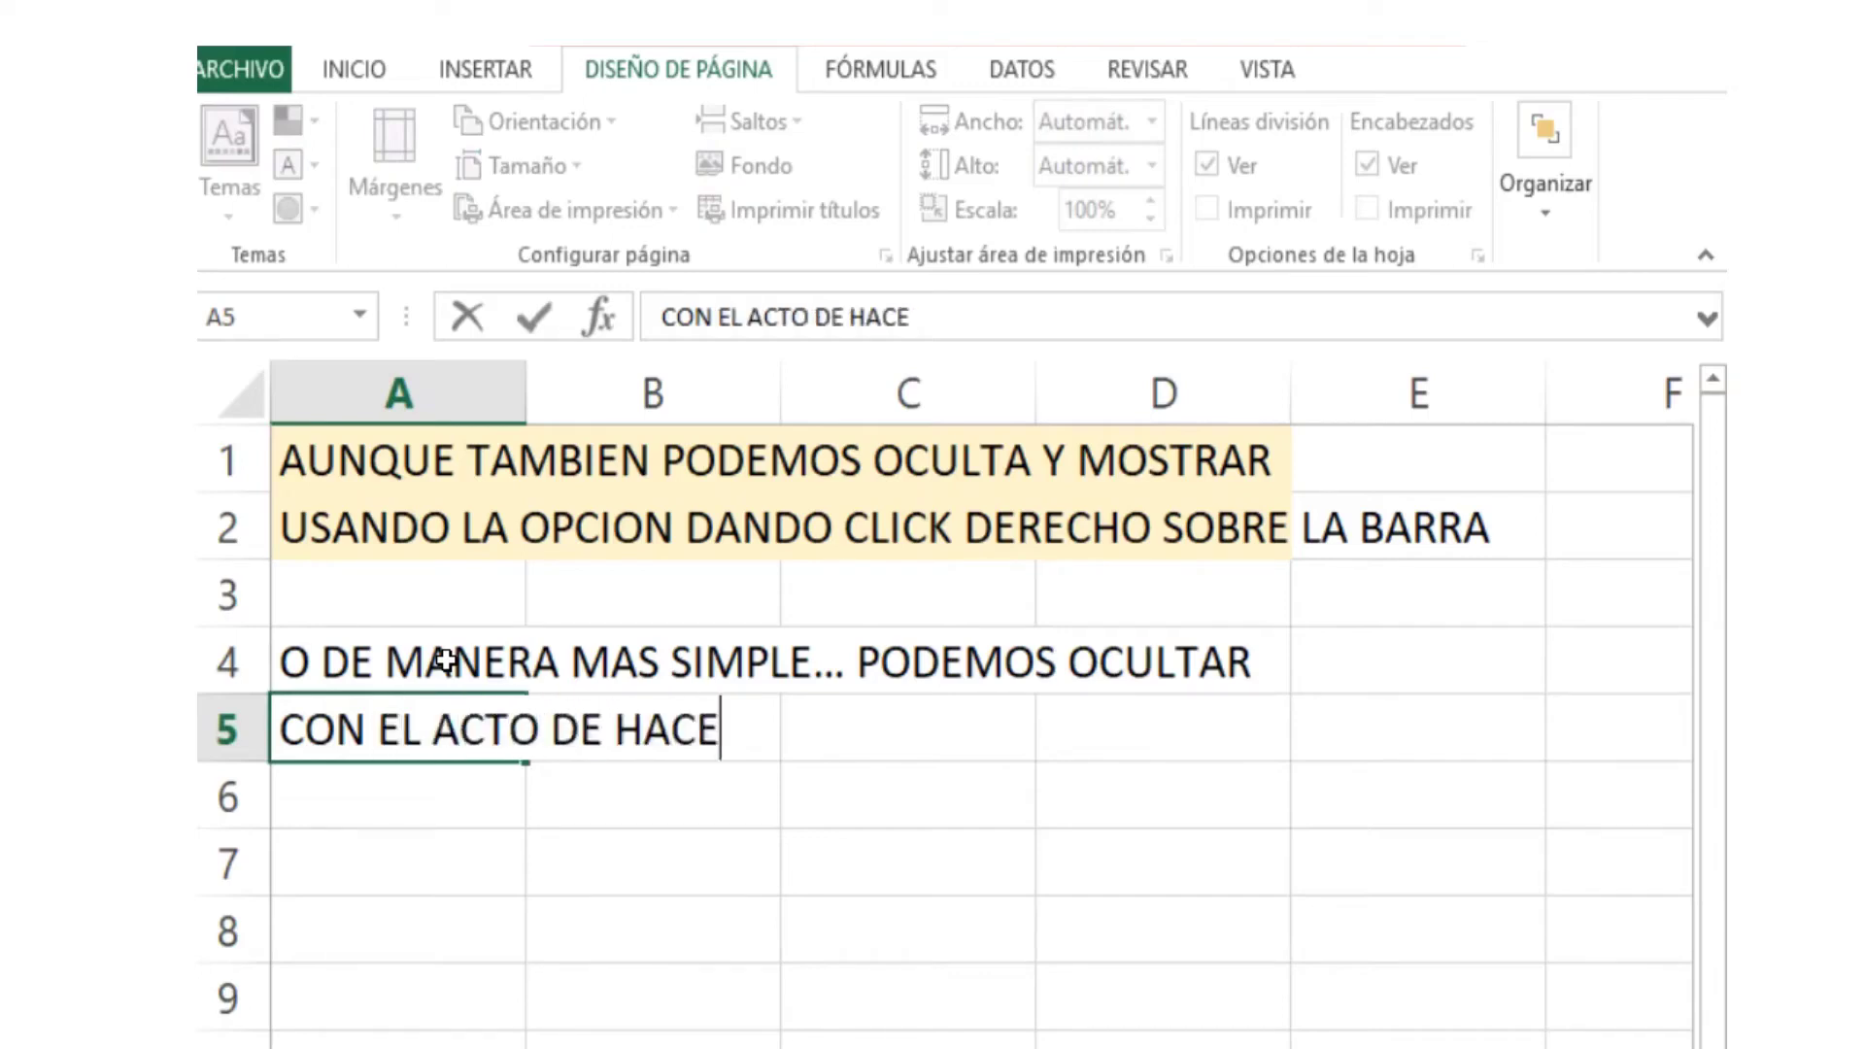
type("R DOBLE QU")
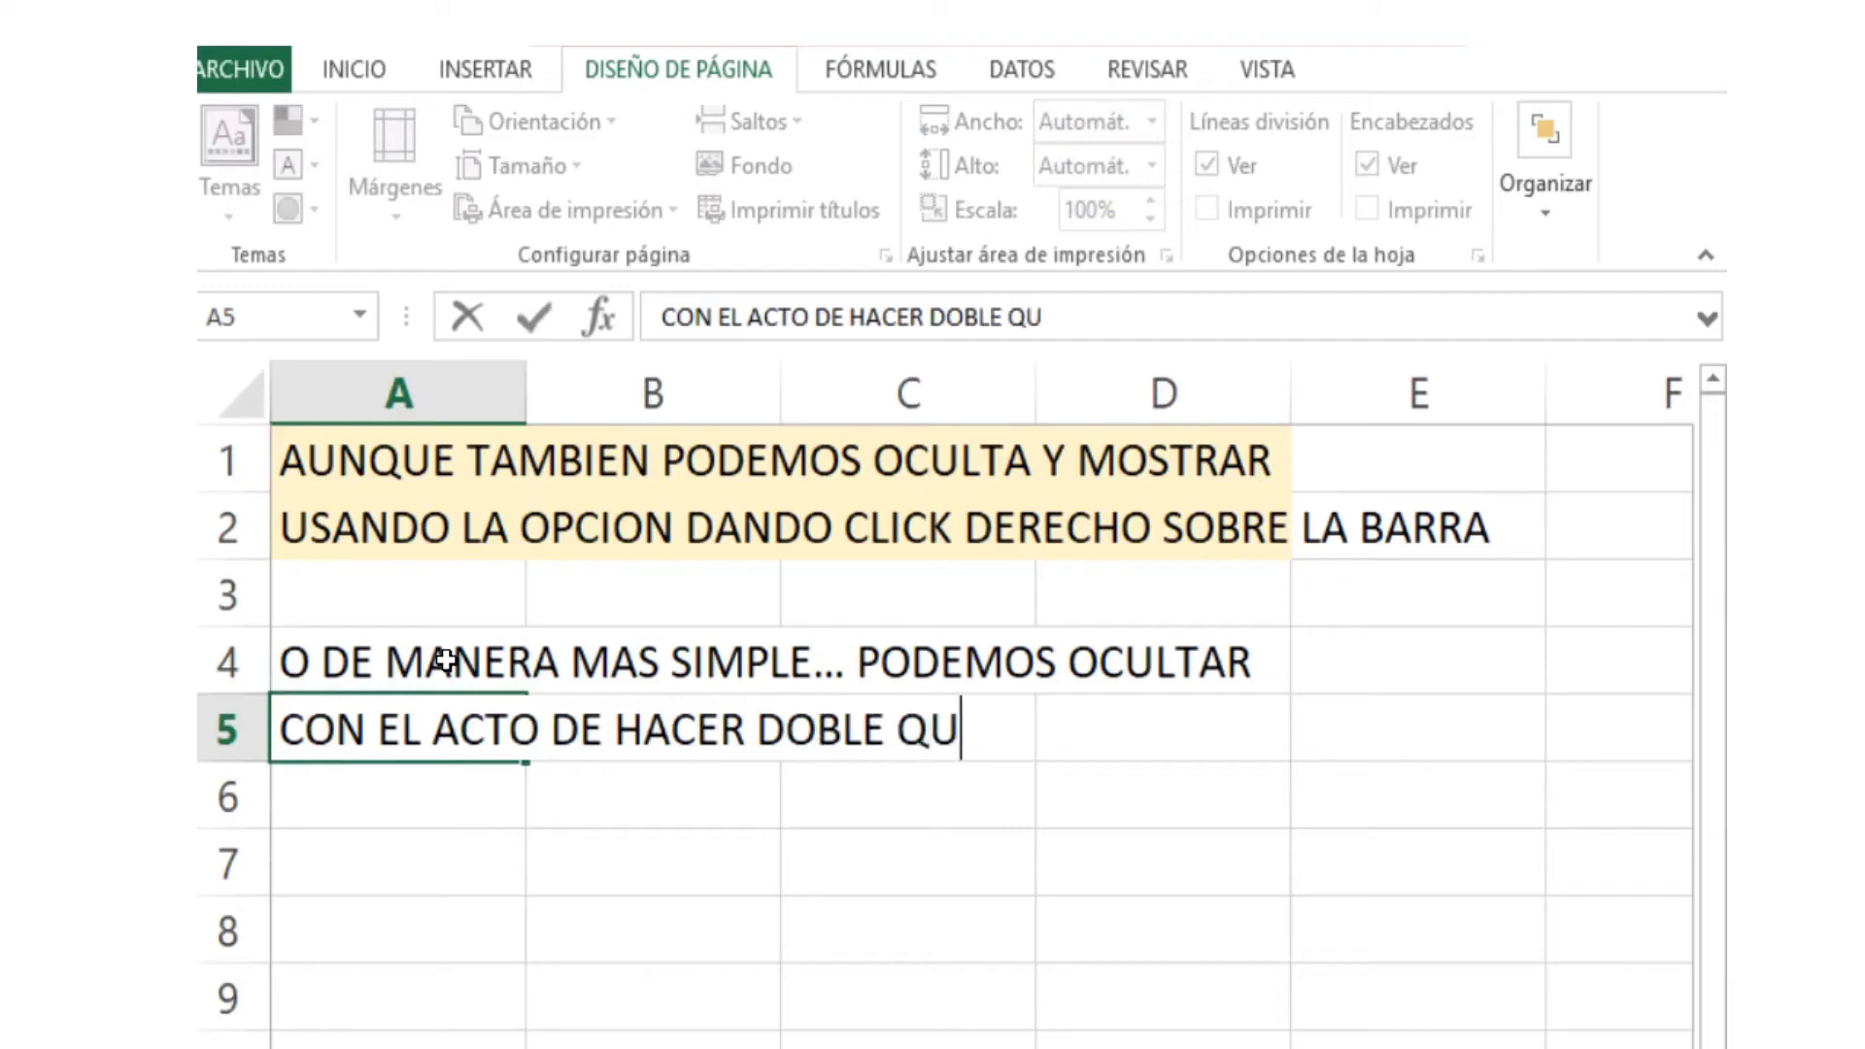
type("I")
key("BackSpace")
key("BackSpace")
key("BackSpace")
type("CLI")
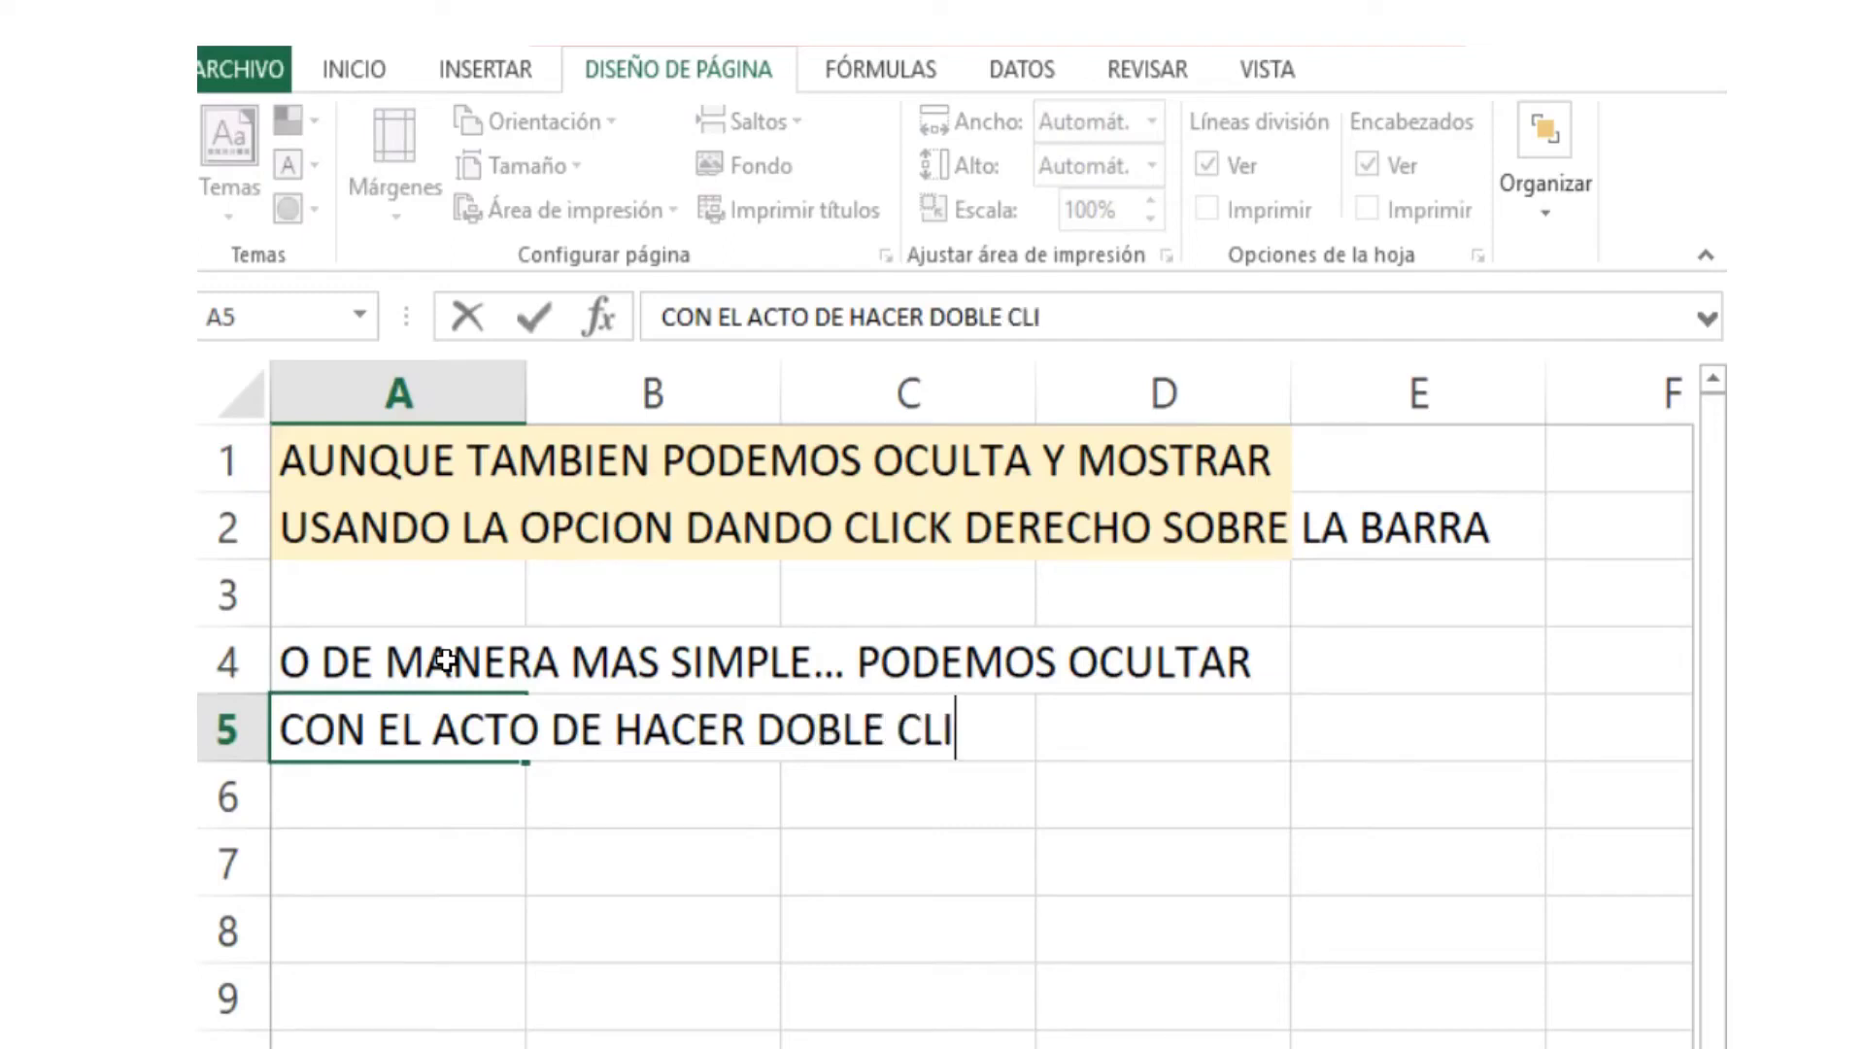
type("K")
key("BackSpace")
type("C")
type("K SOBRE ")
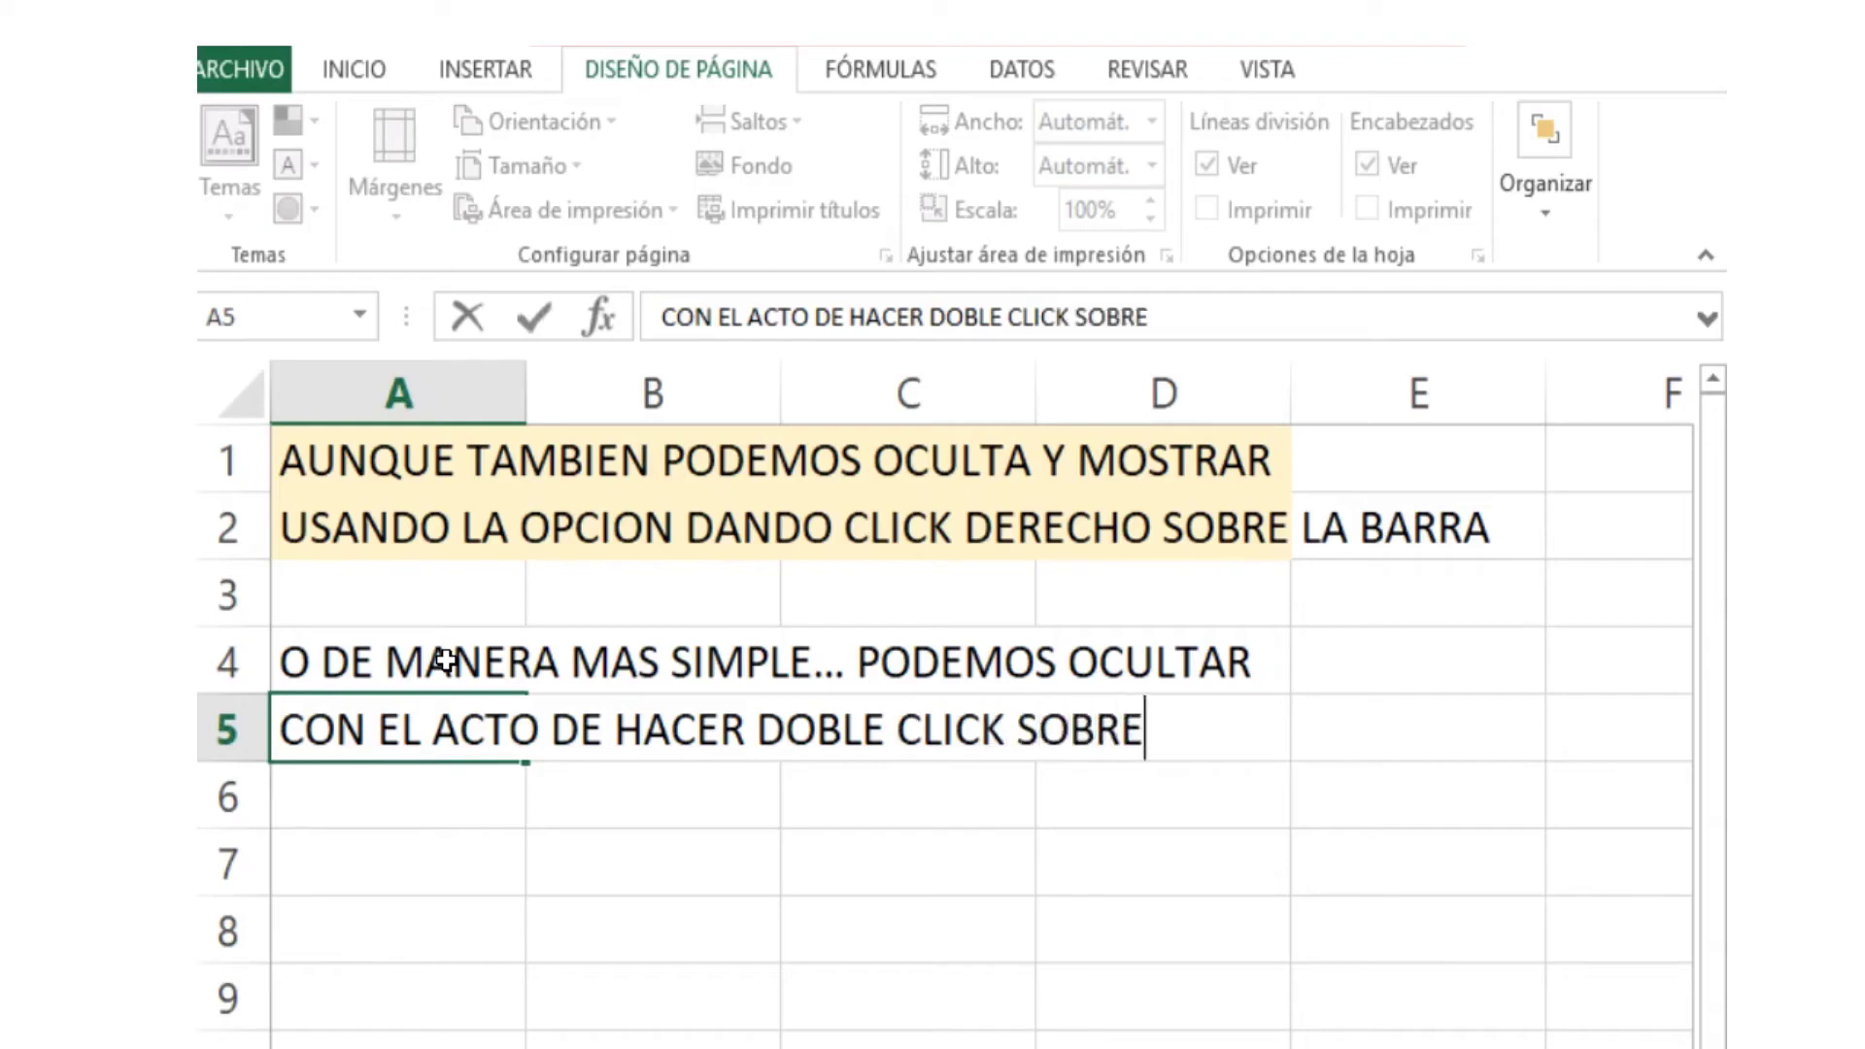
type("CUALQUIERA ")
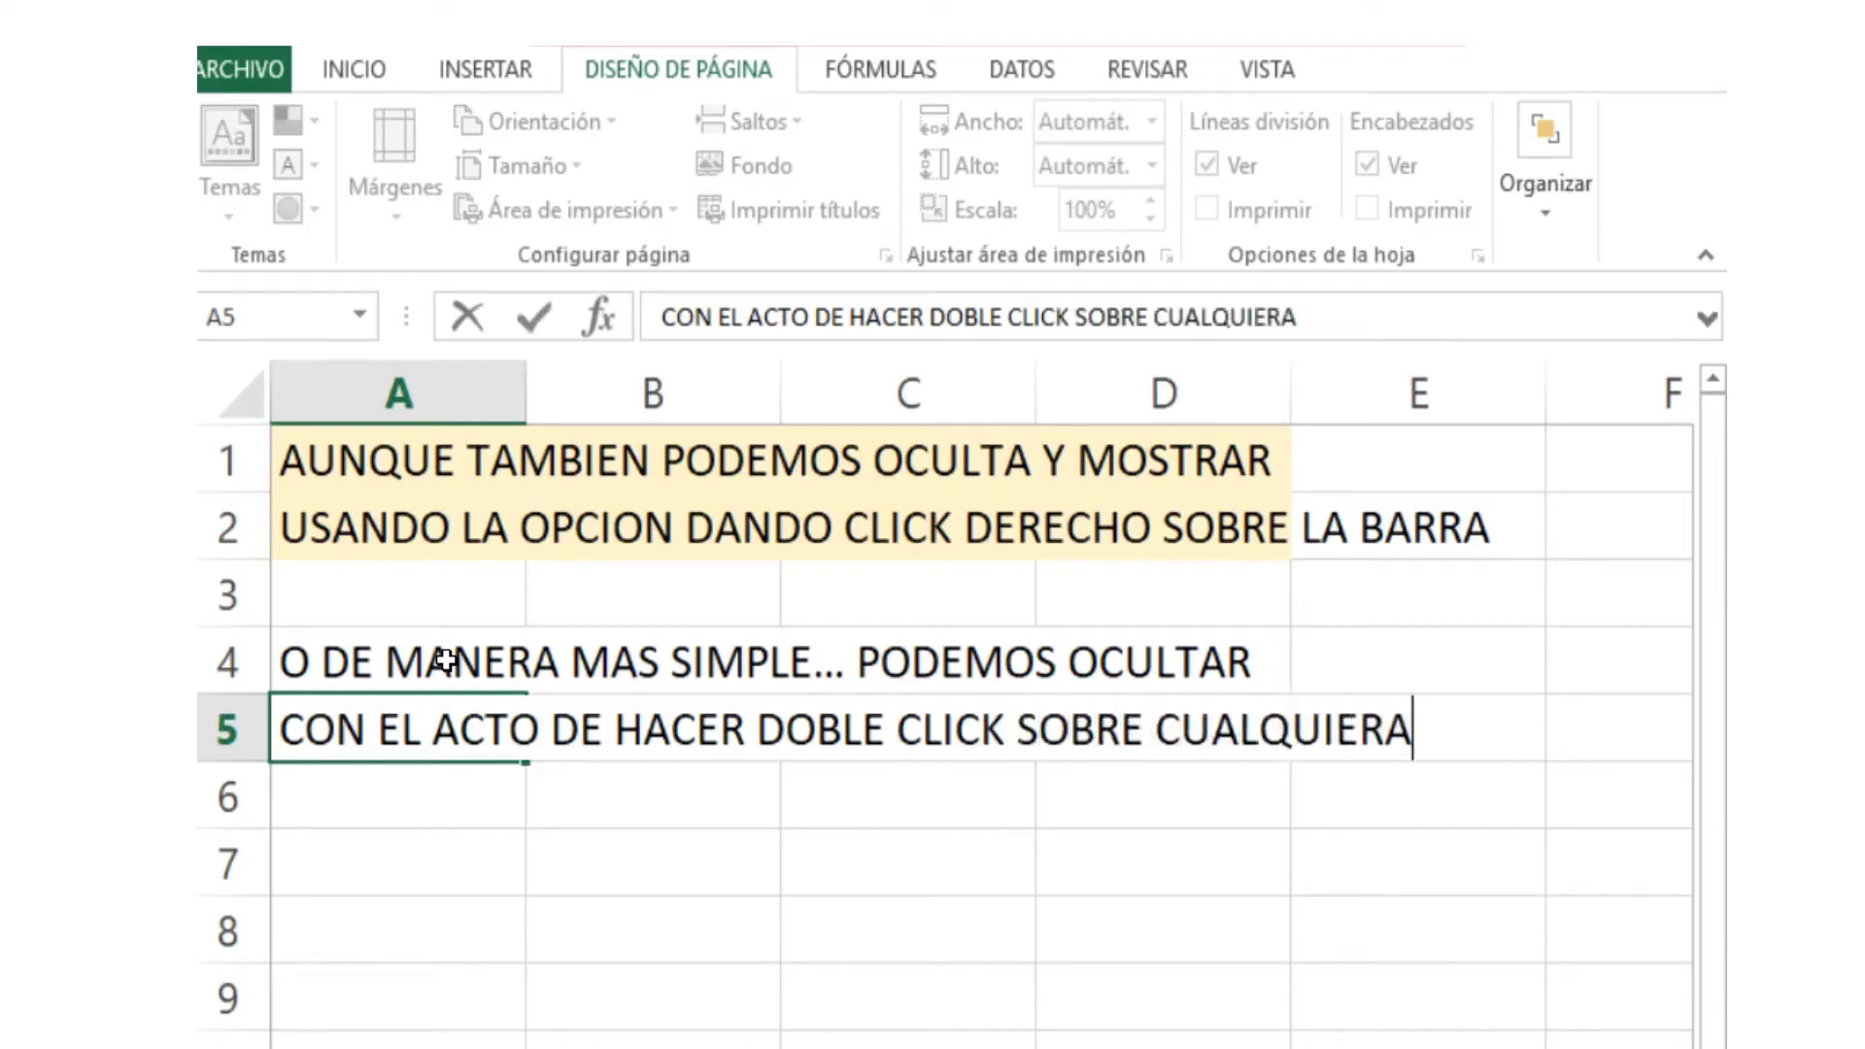
type("DE LOS TIT")
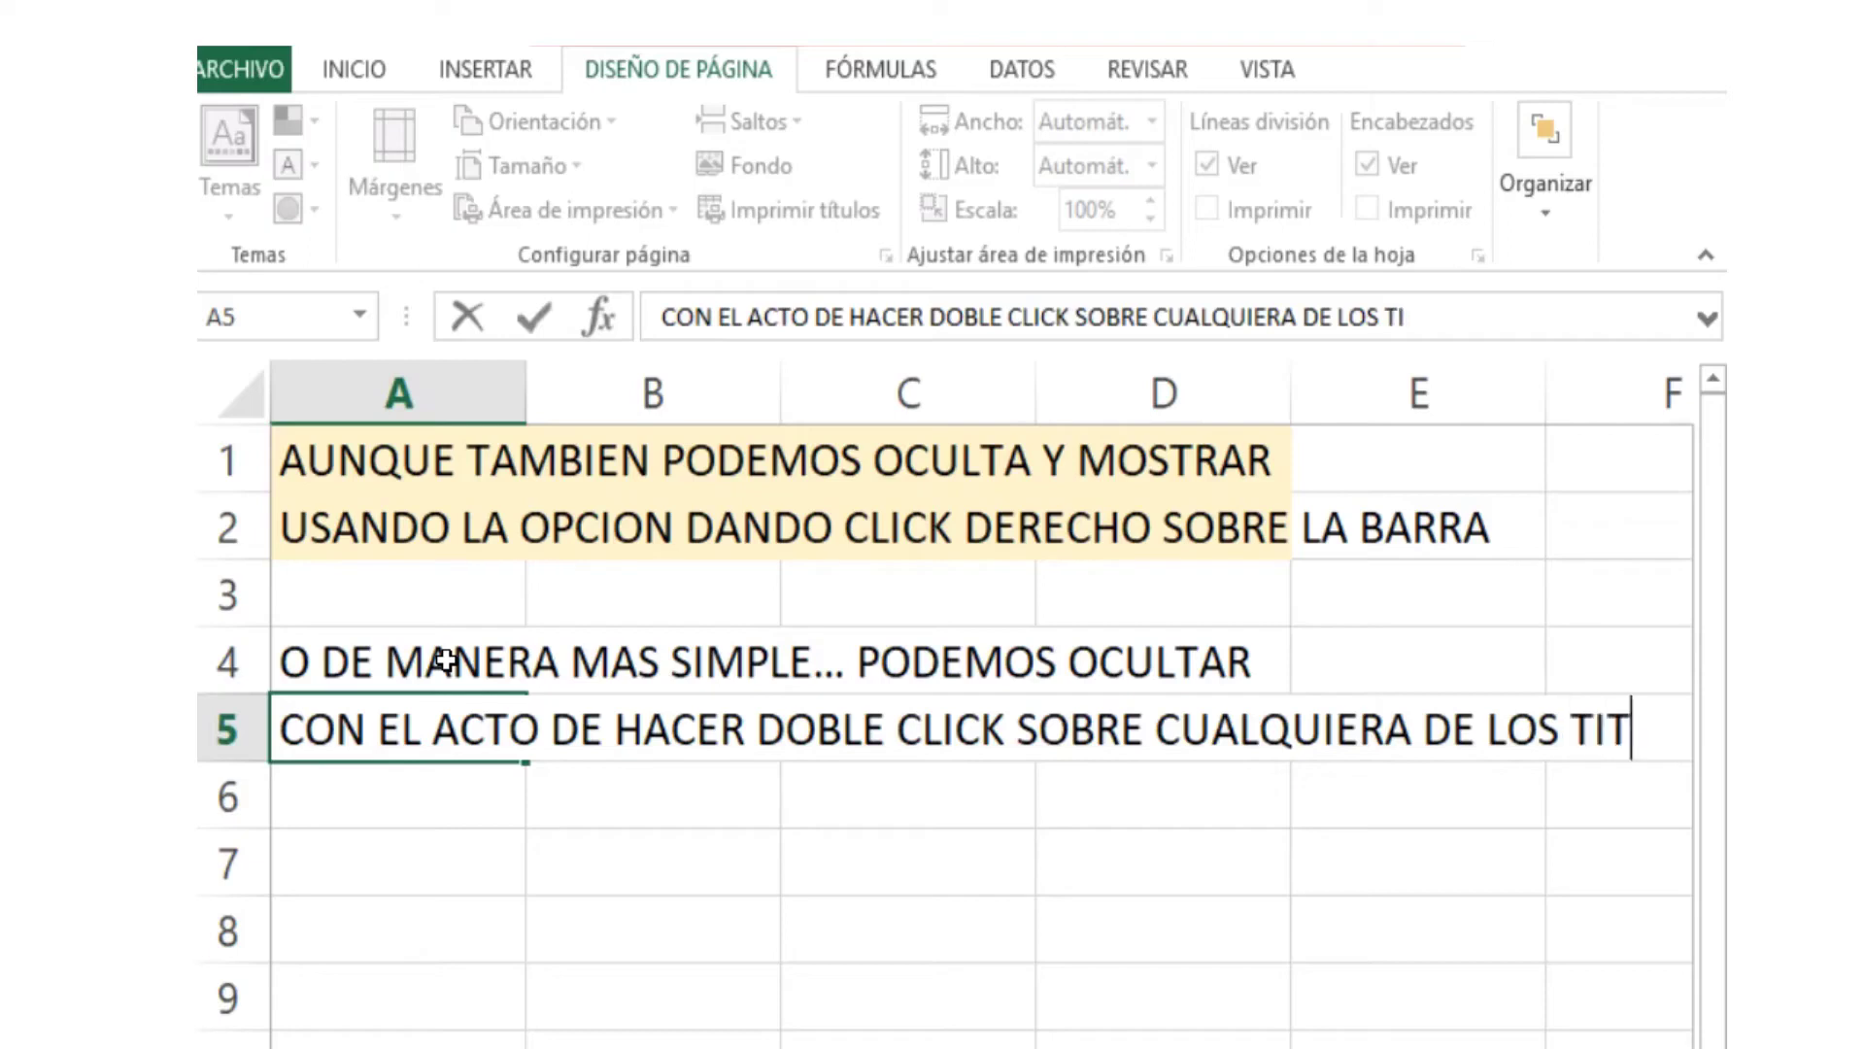
type("ULOS DE")
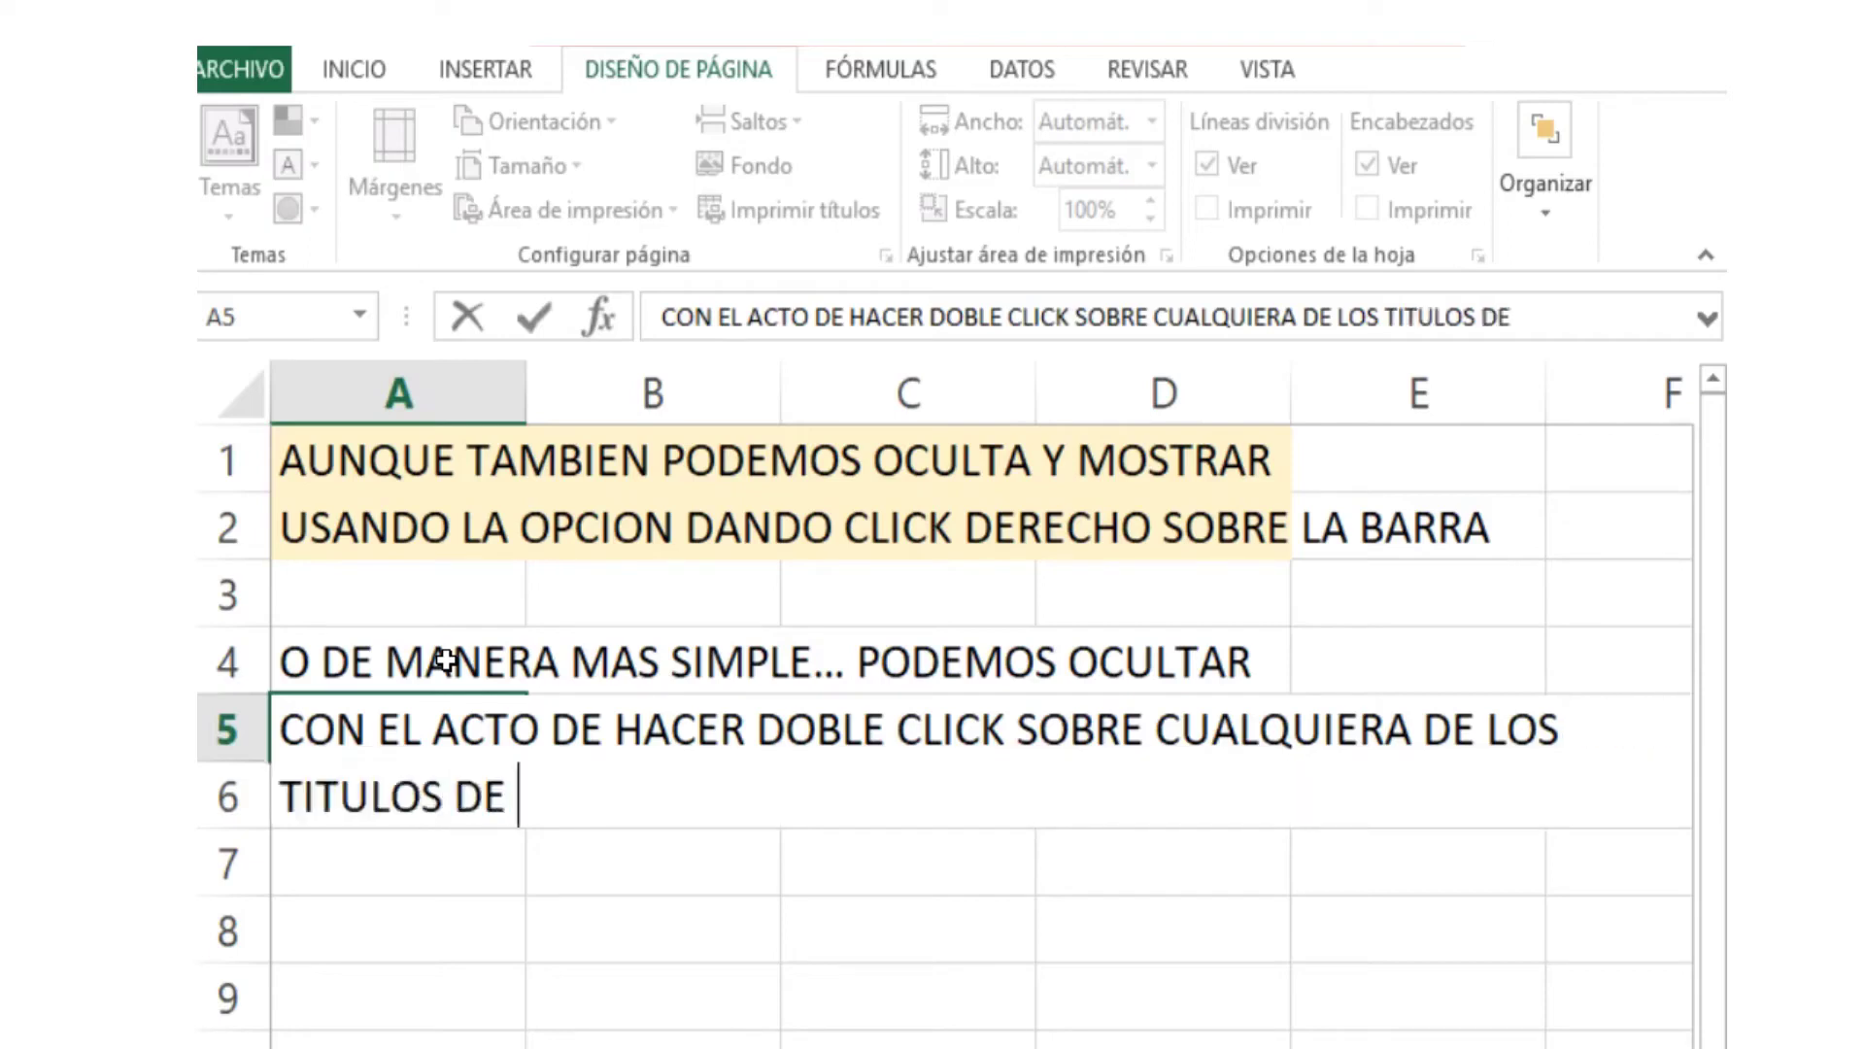
type(" OPCION DE ")
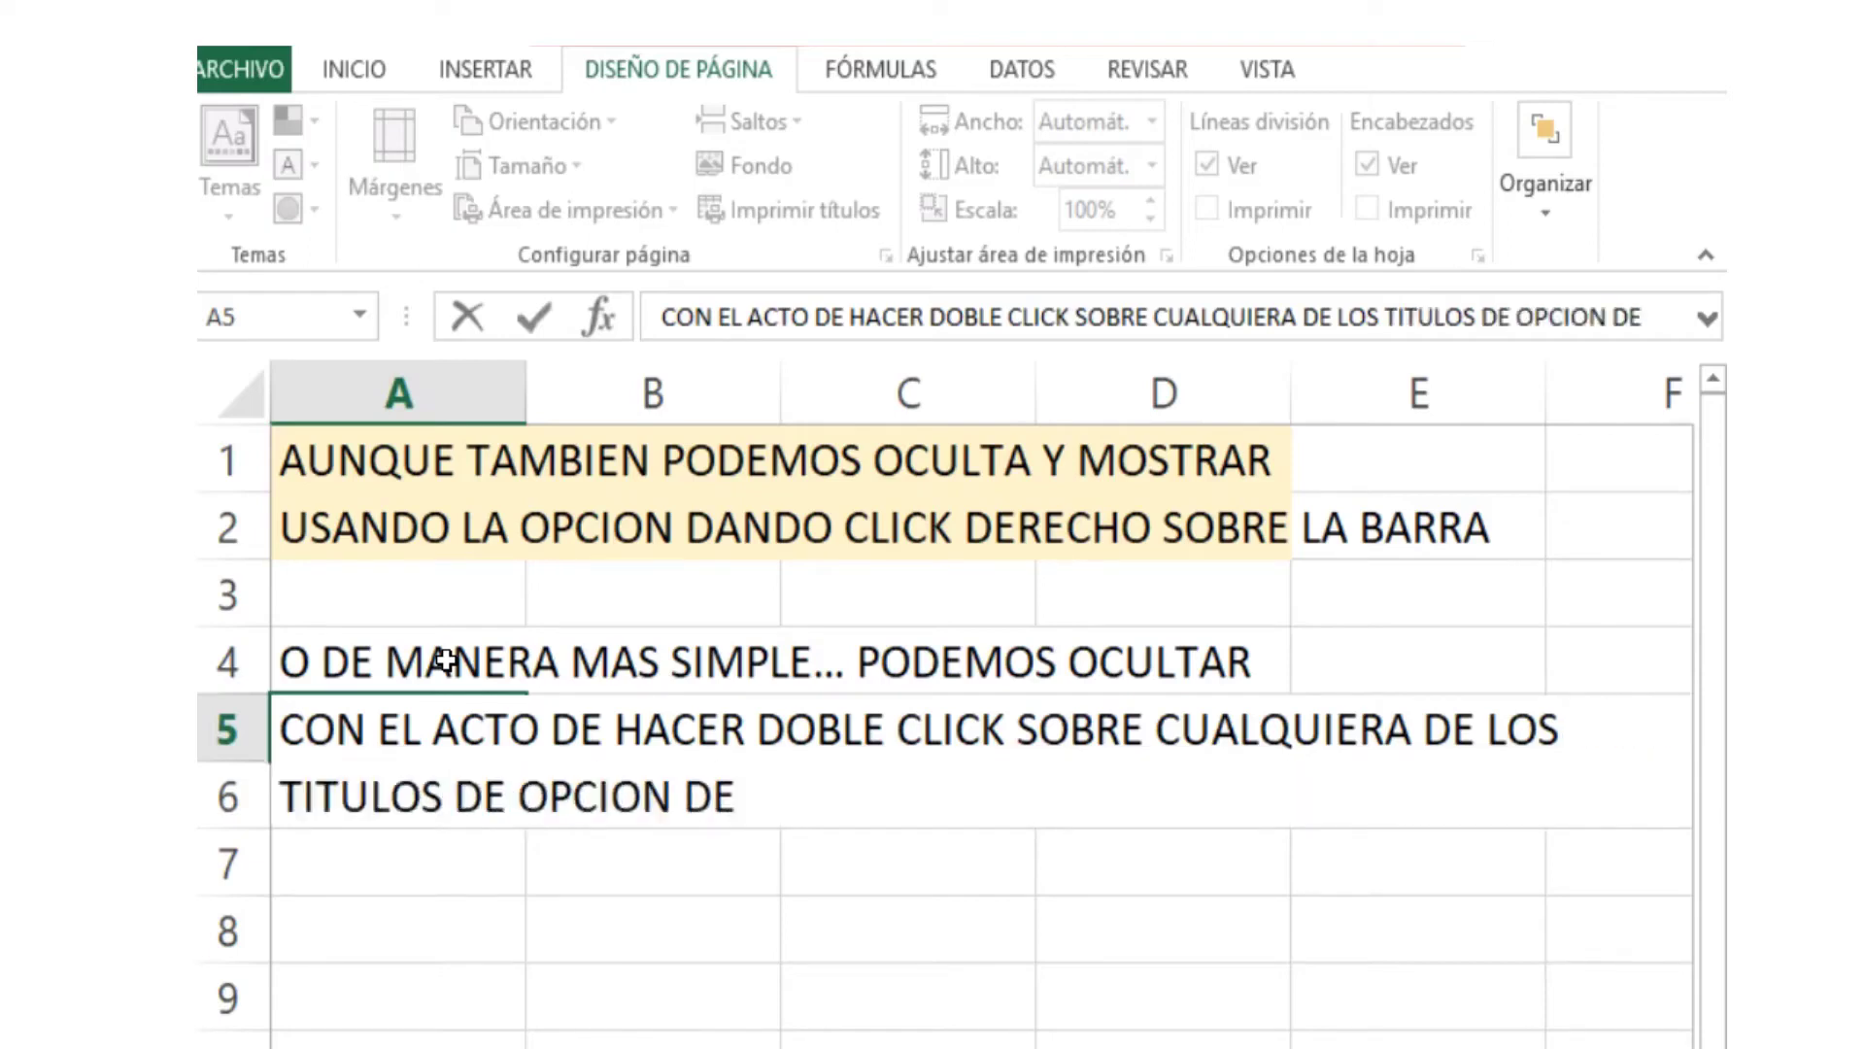
type("LA BAR")
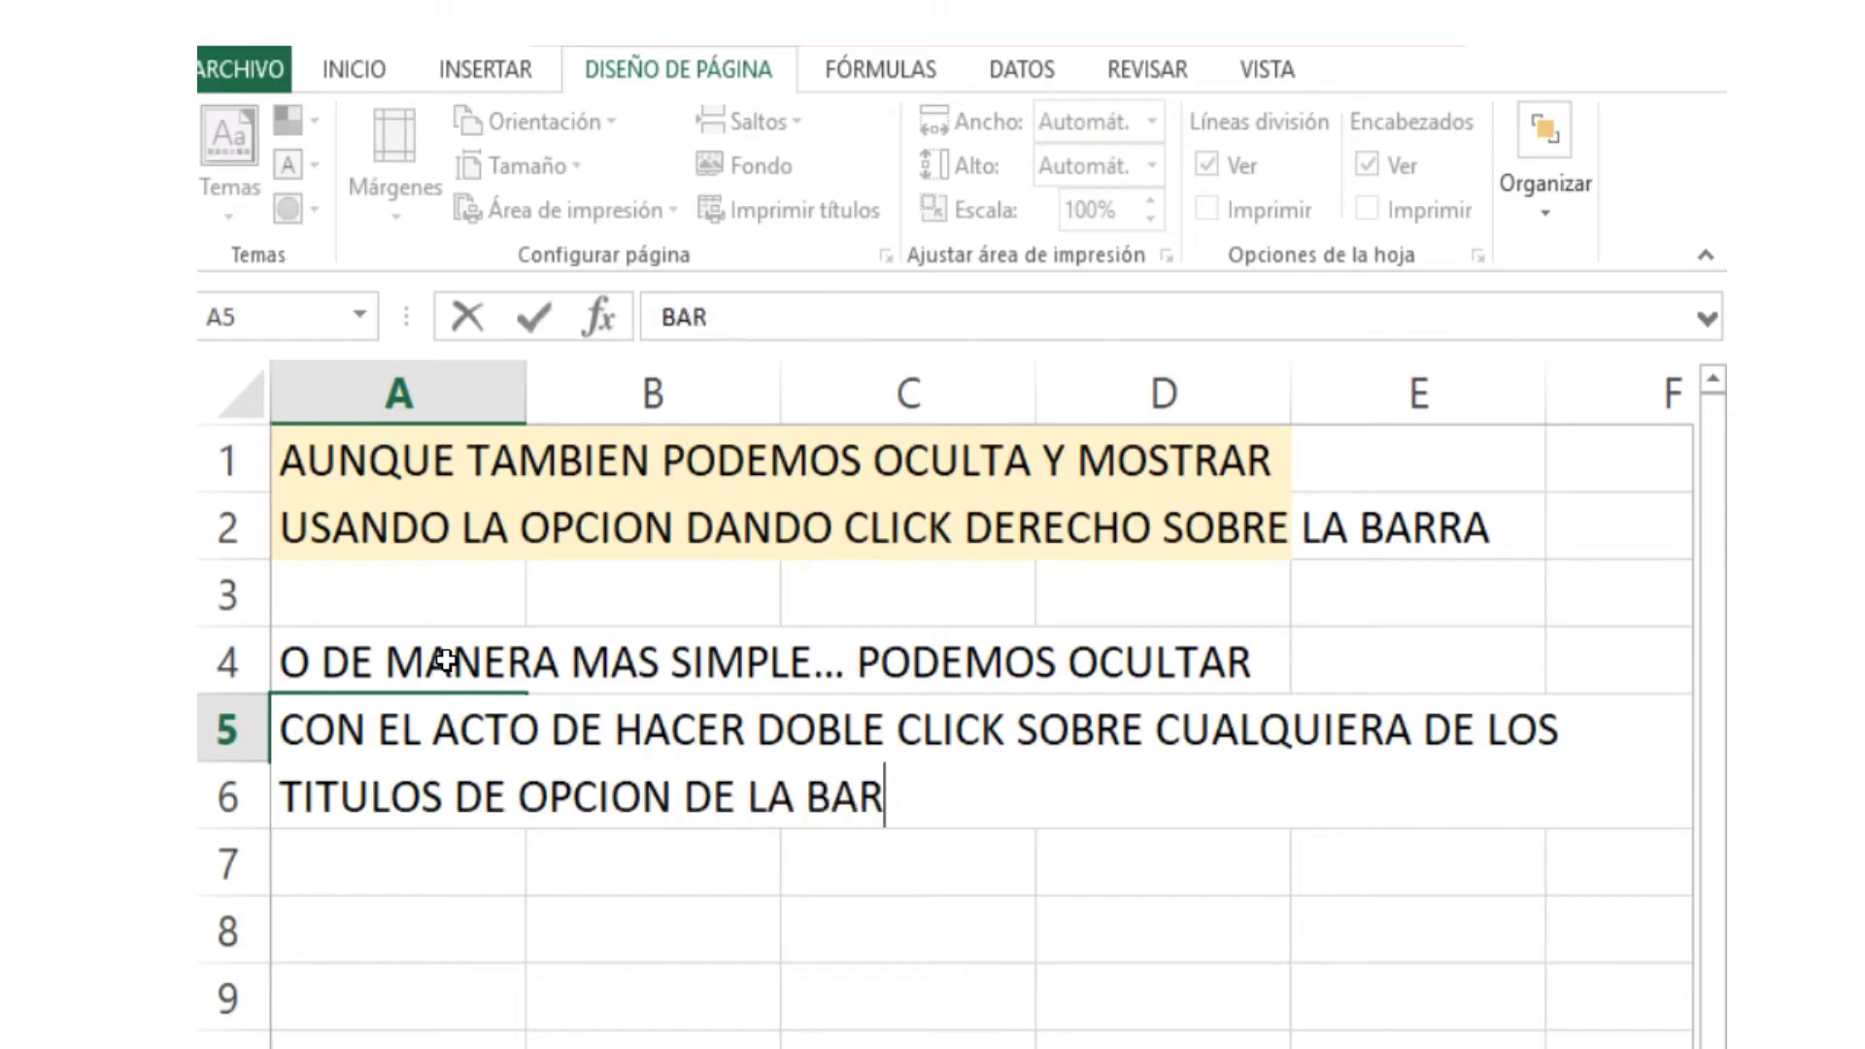
type("RA")
- Commit the A5 note and collapse the ribbon by double-clicking the INICIO tab
mouse_move(947, 801)
left_mouse_down()
mouse_move(1040, 748)
mouse_move(1018, 748)
left_mouse_up()
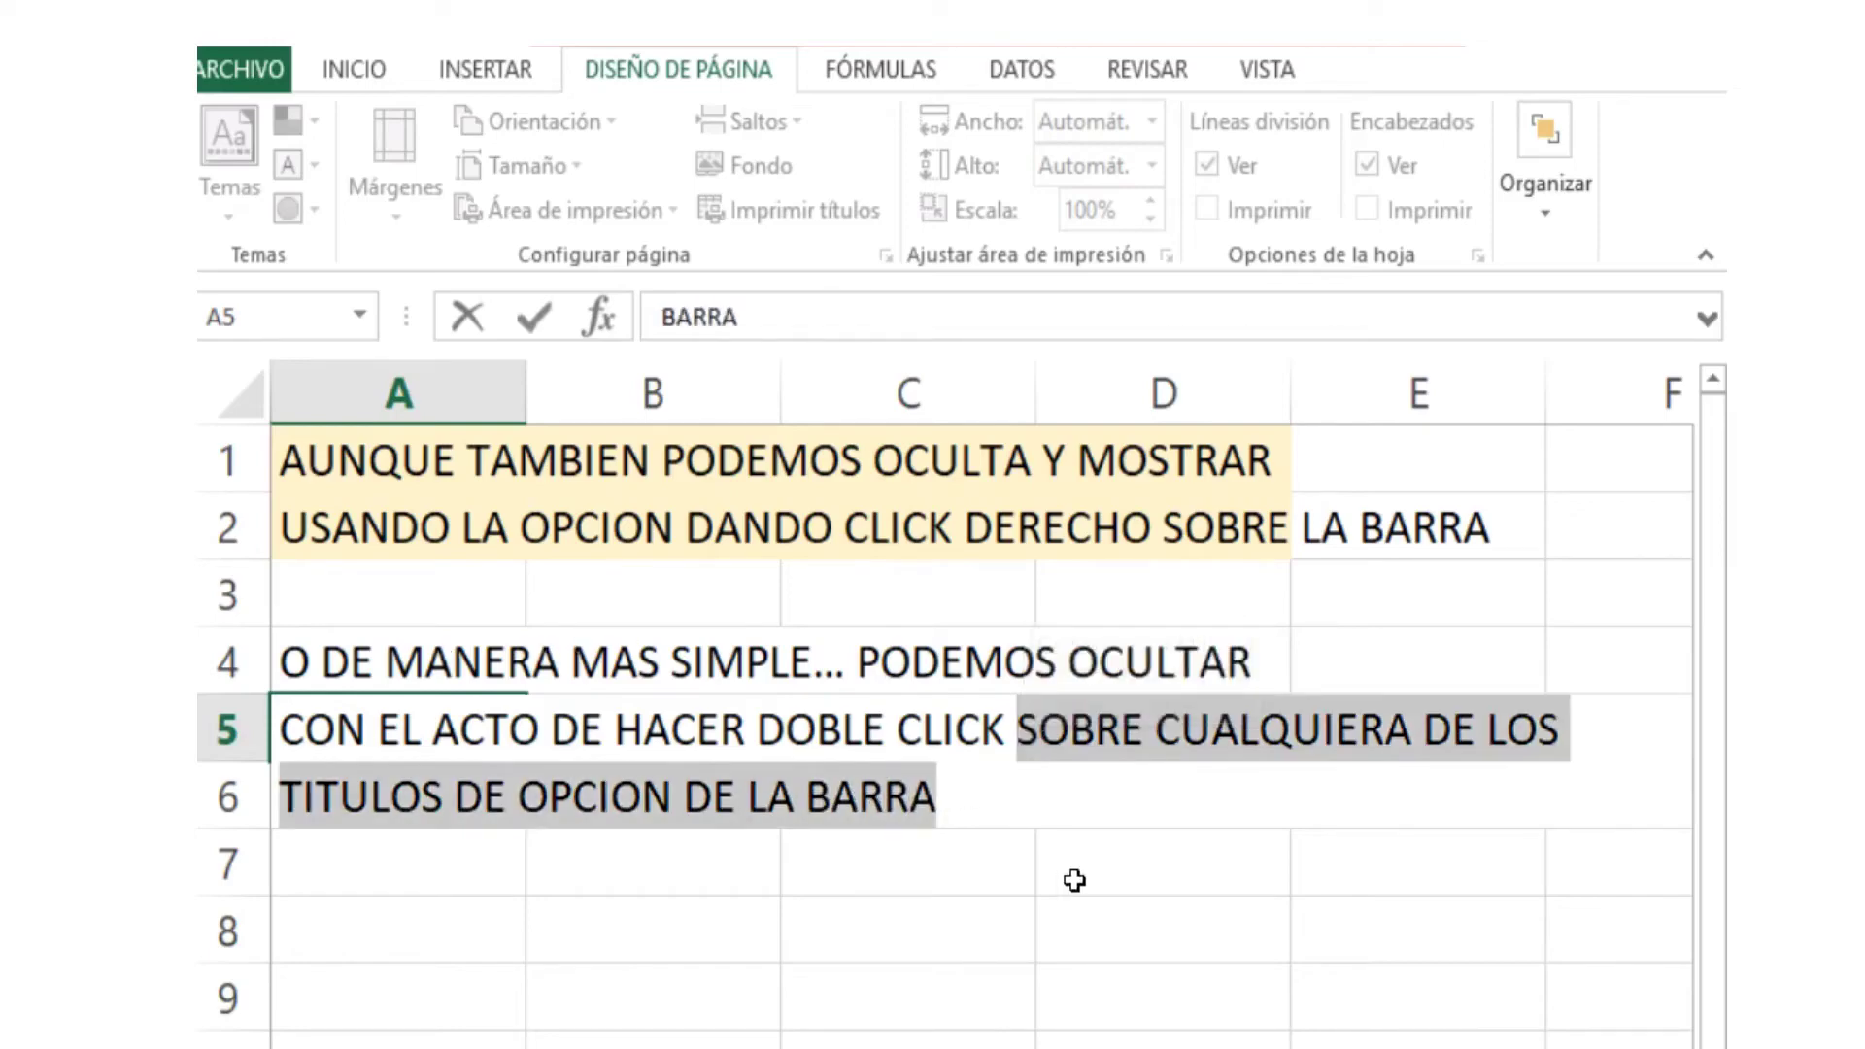
left_click(1004, 878)
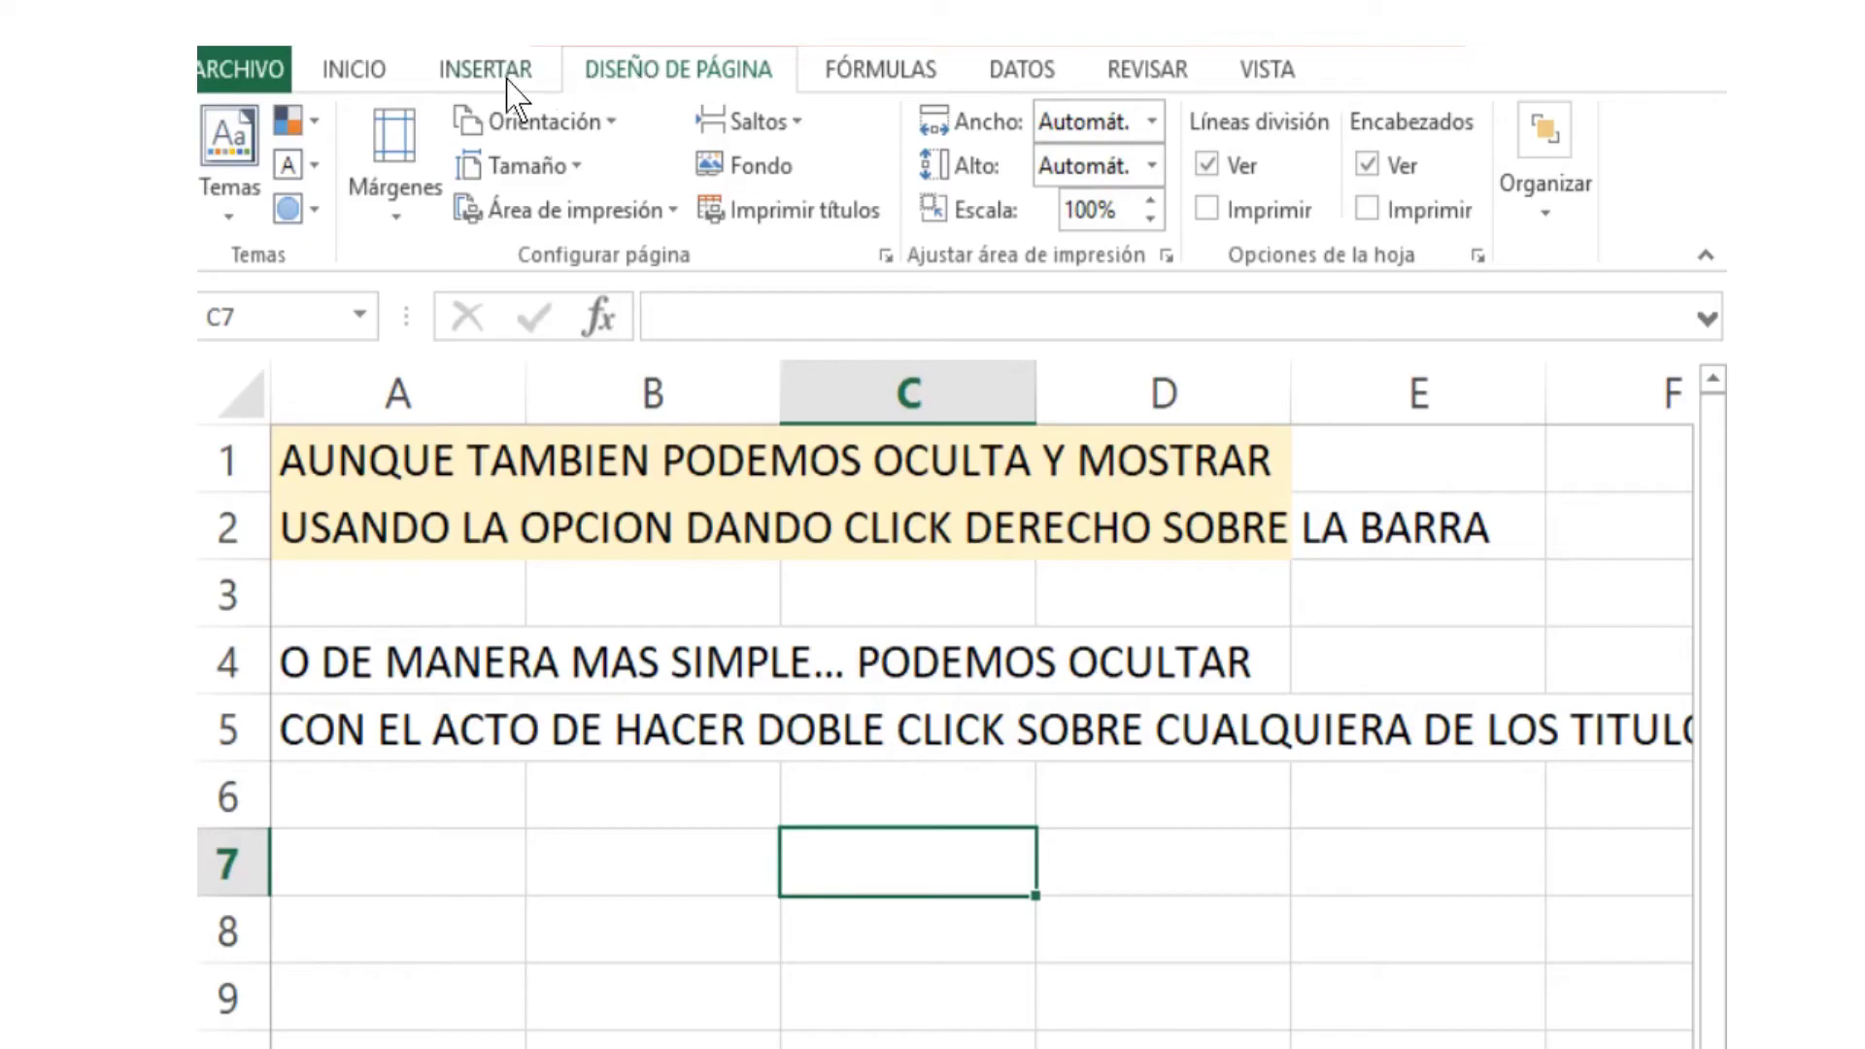
left_click(376, 76)
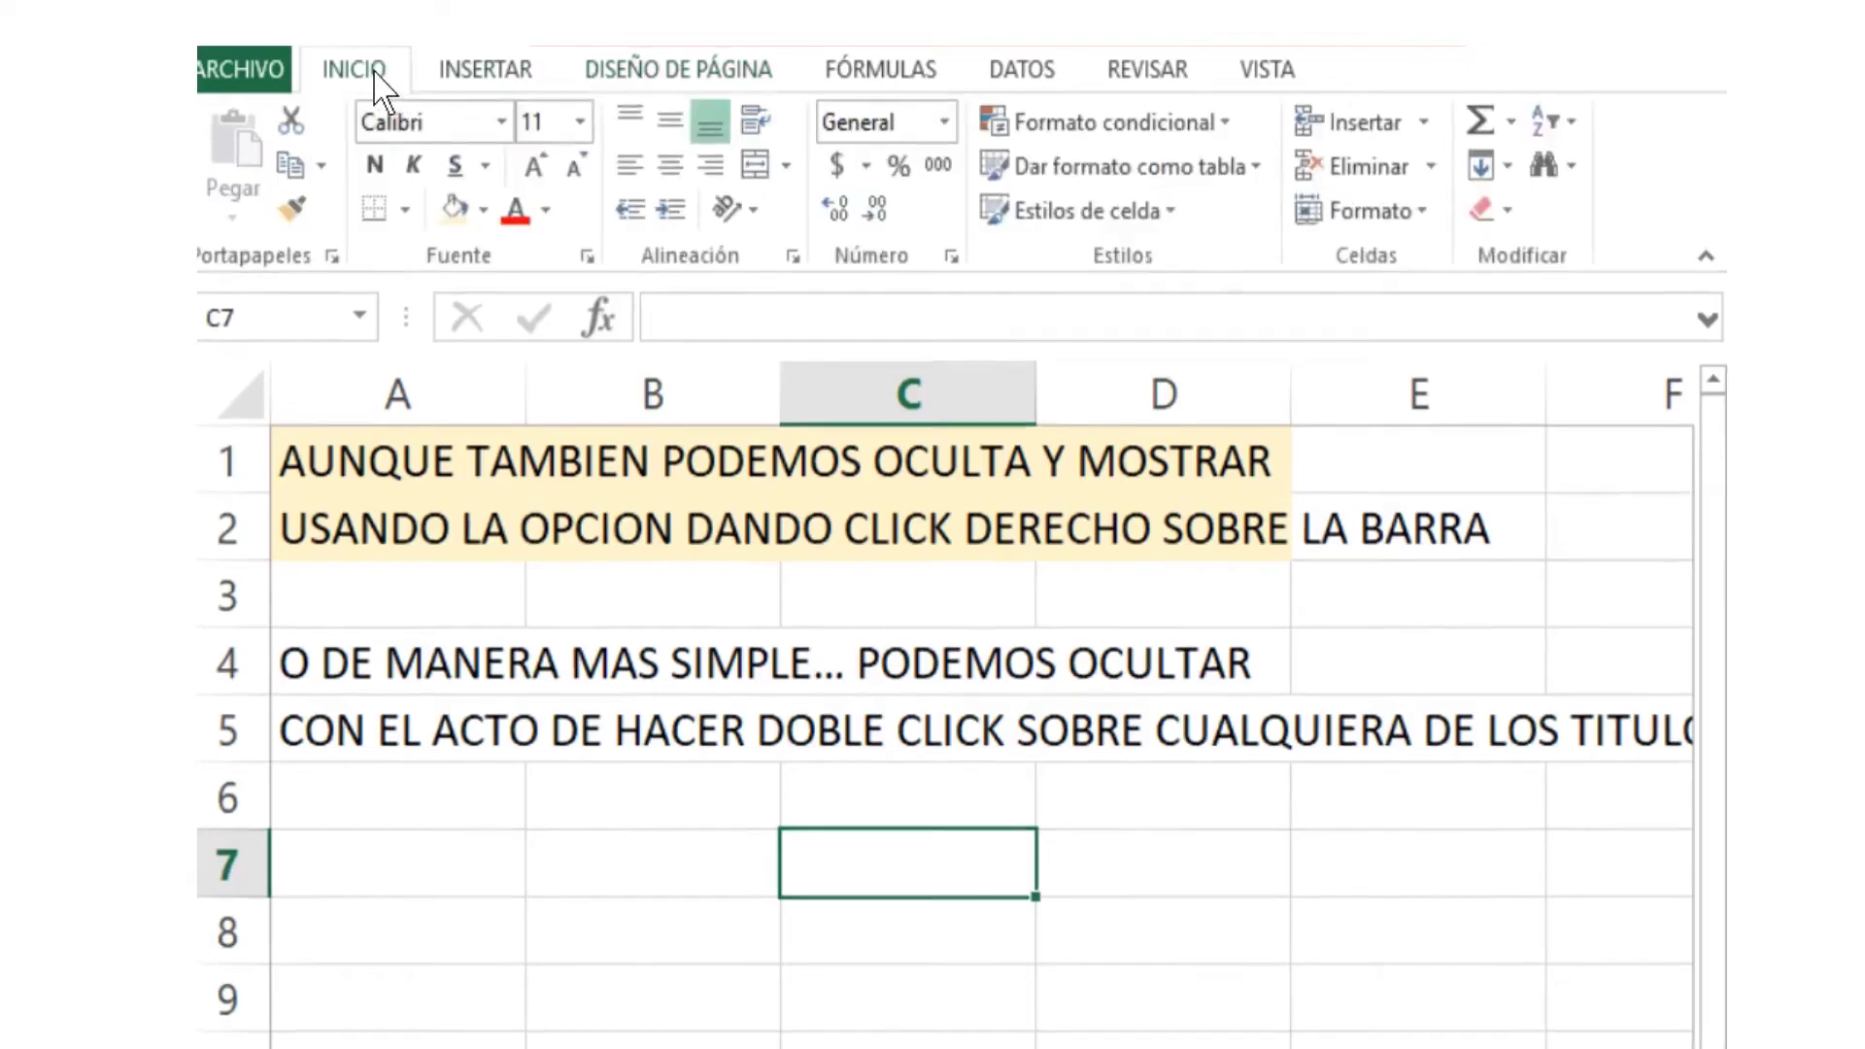
double_click(379, 78)
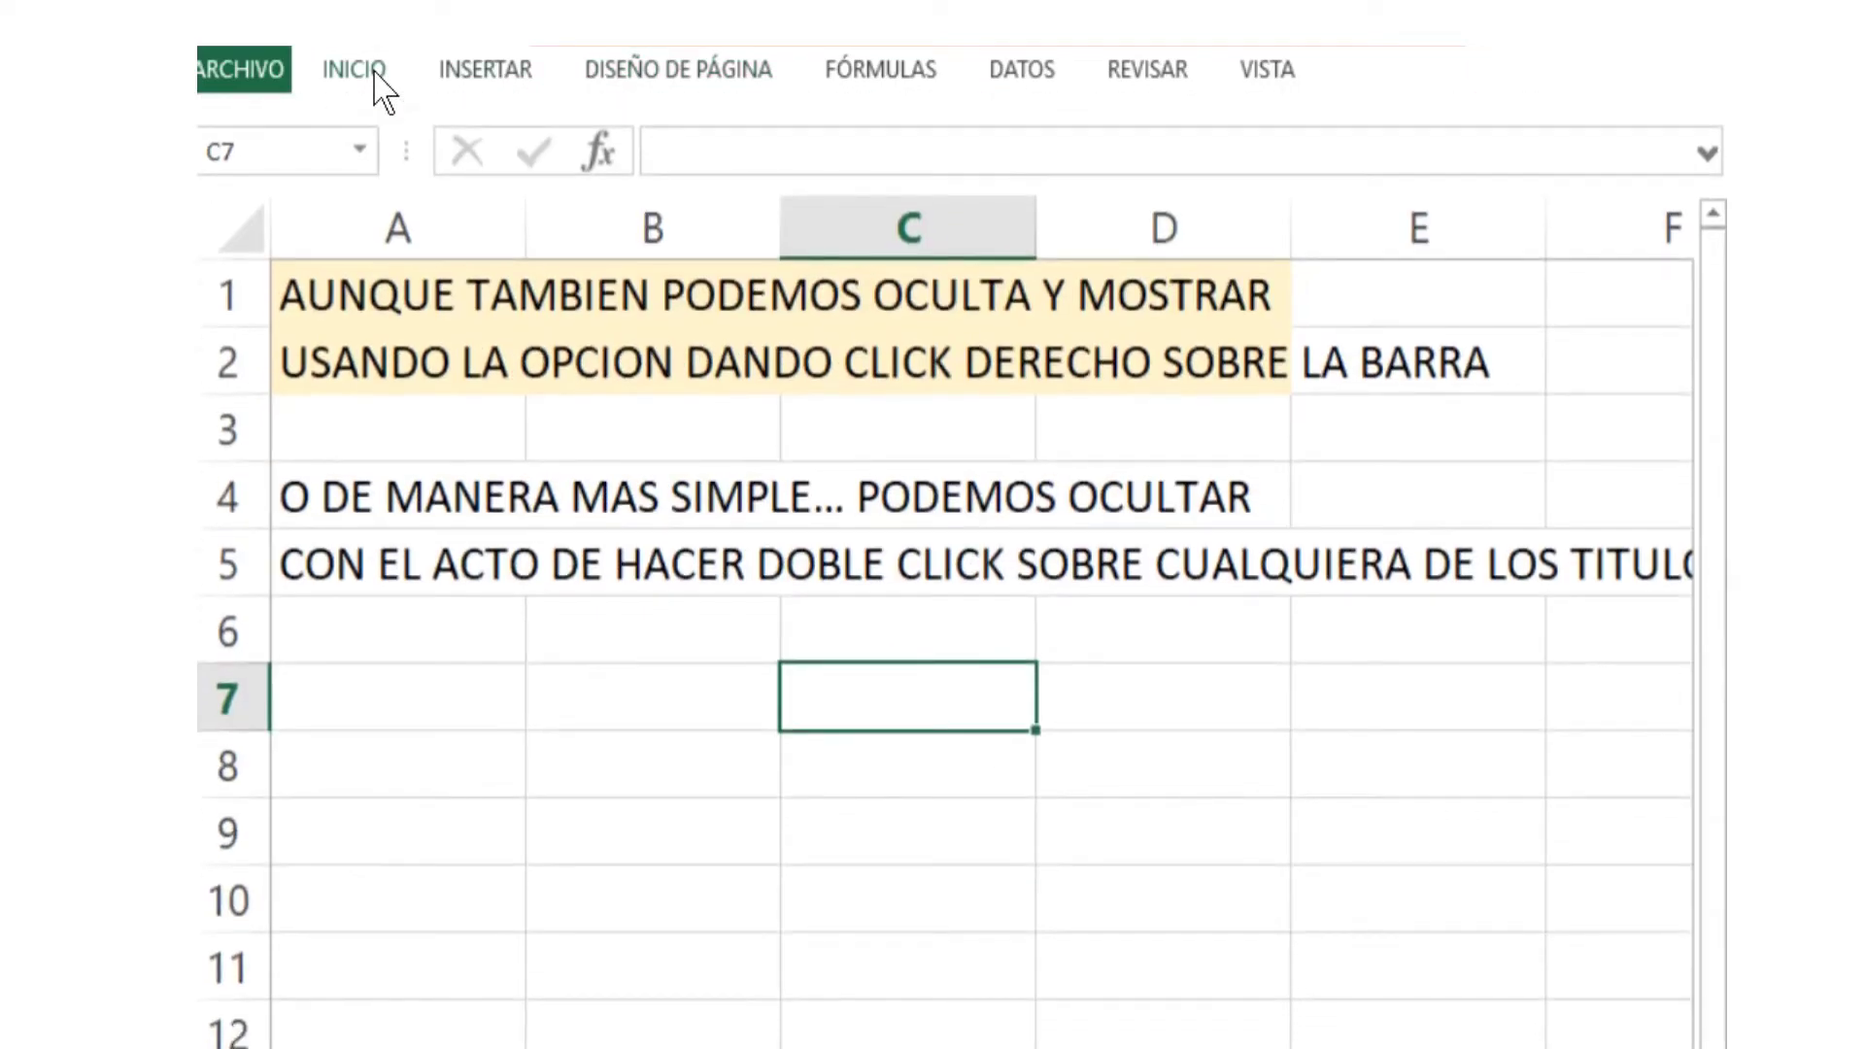
left_click(420, 702)
- Type 'Y RECUPERARLA TAMBIEN CON DOBLE CLICK' into A7
type("Y")
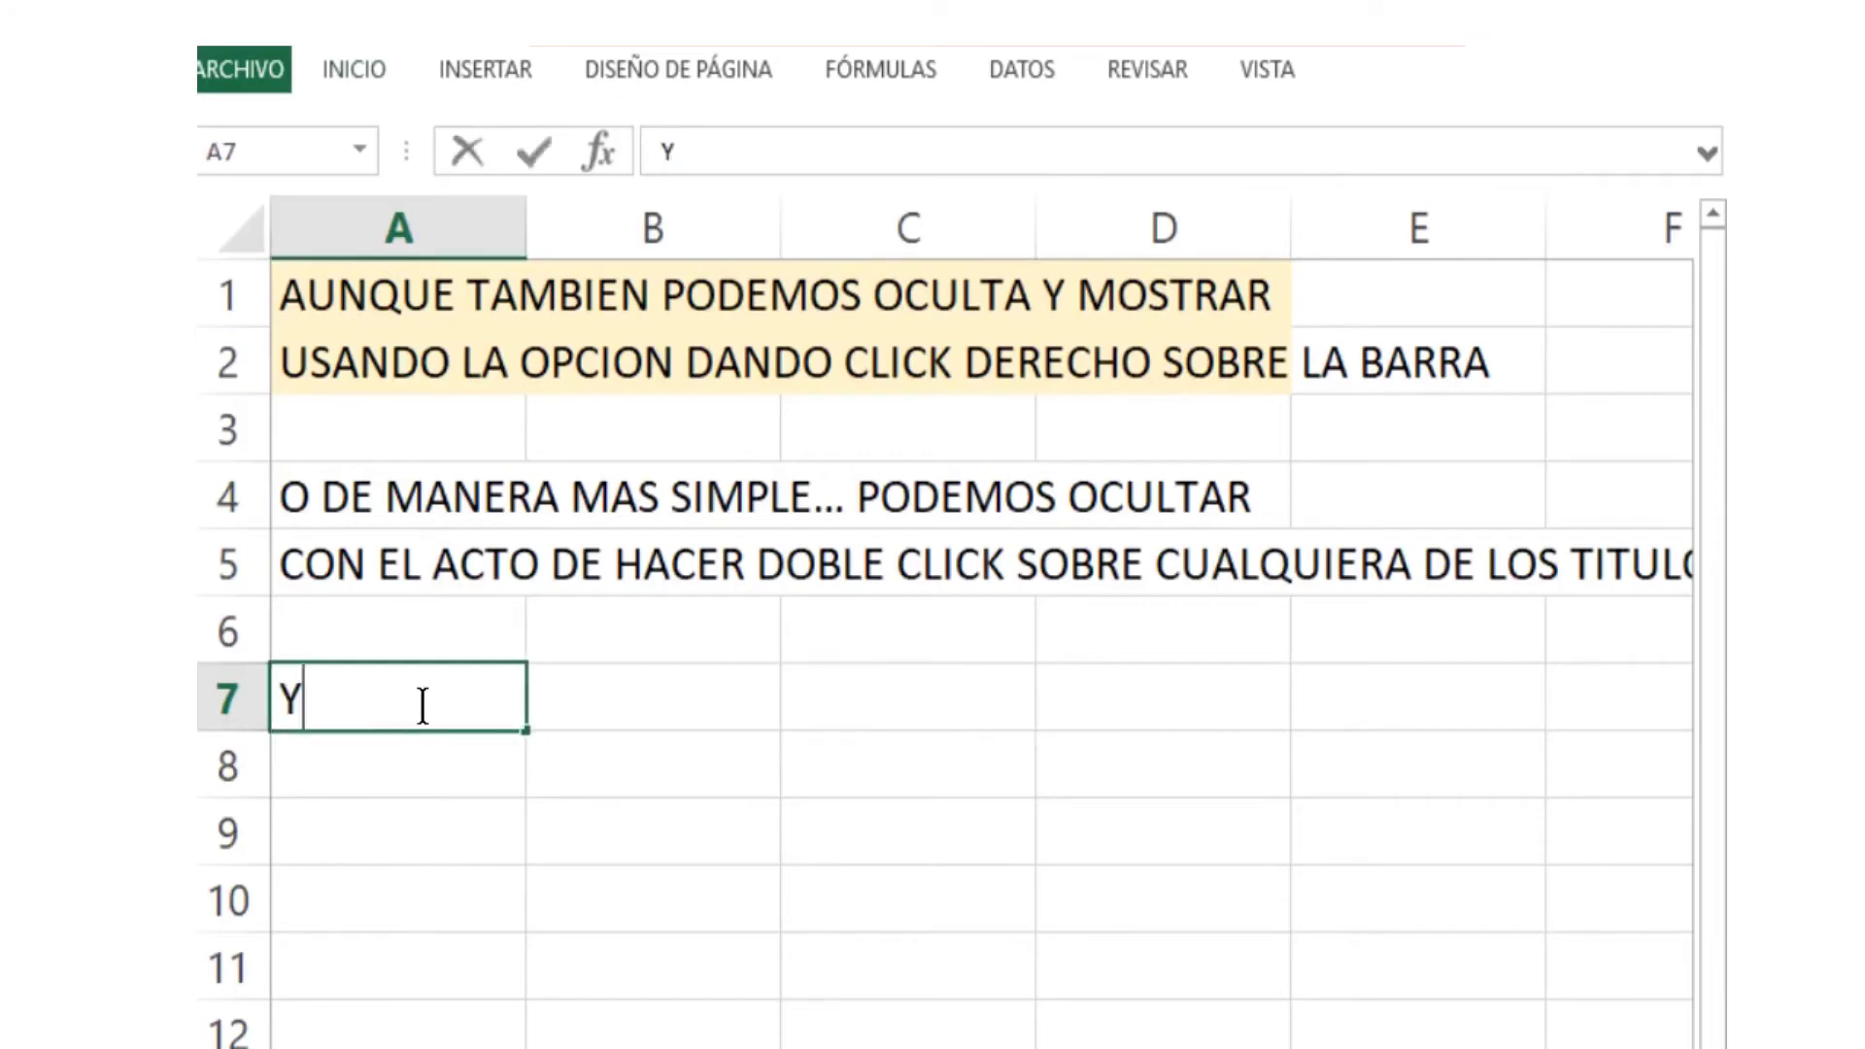
type(" RECUPE")
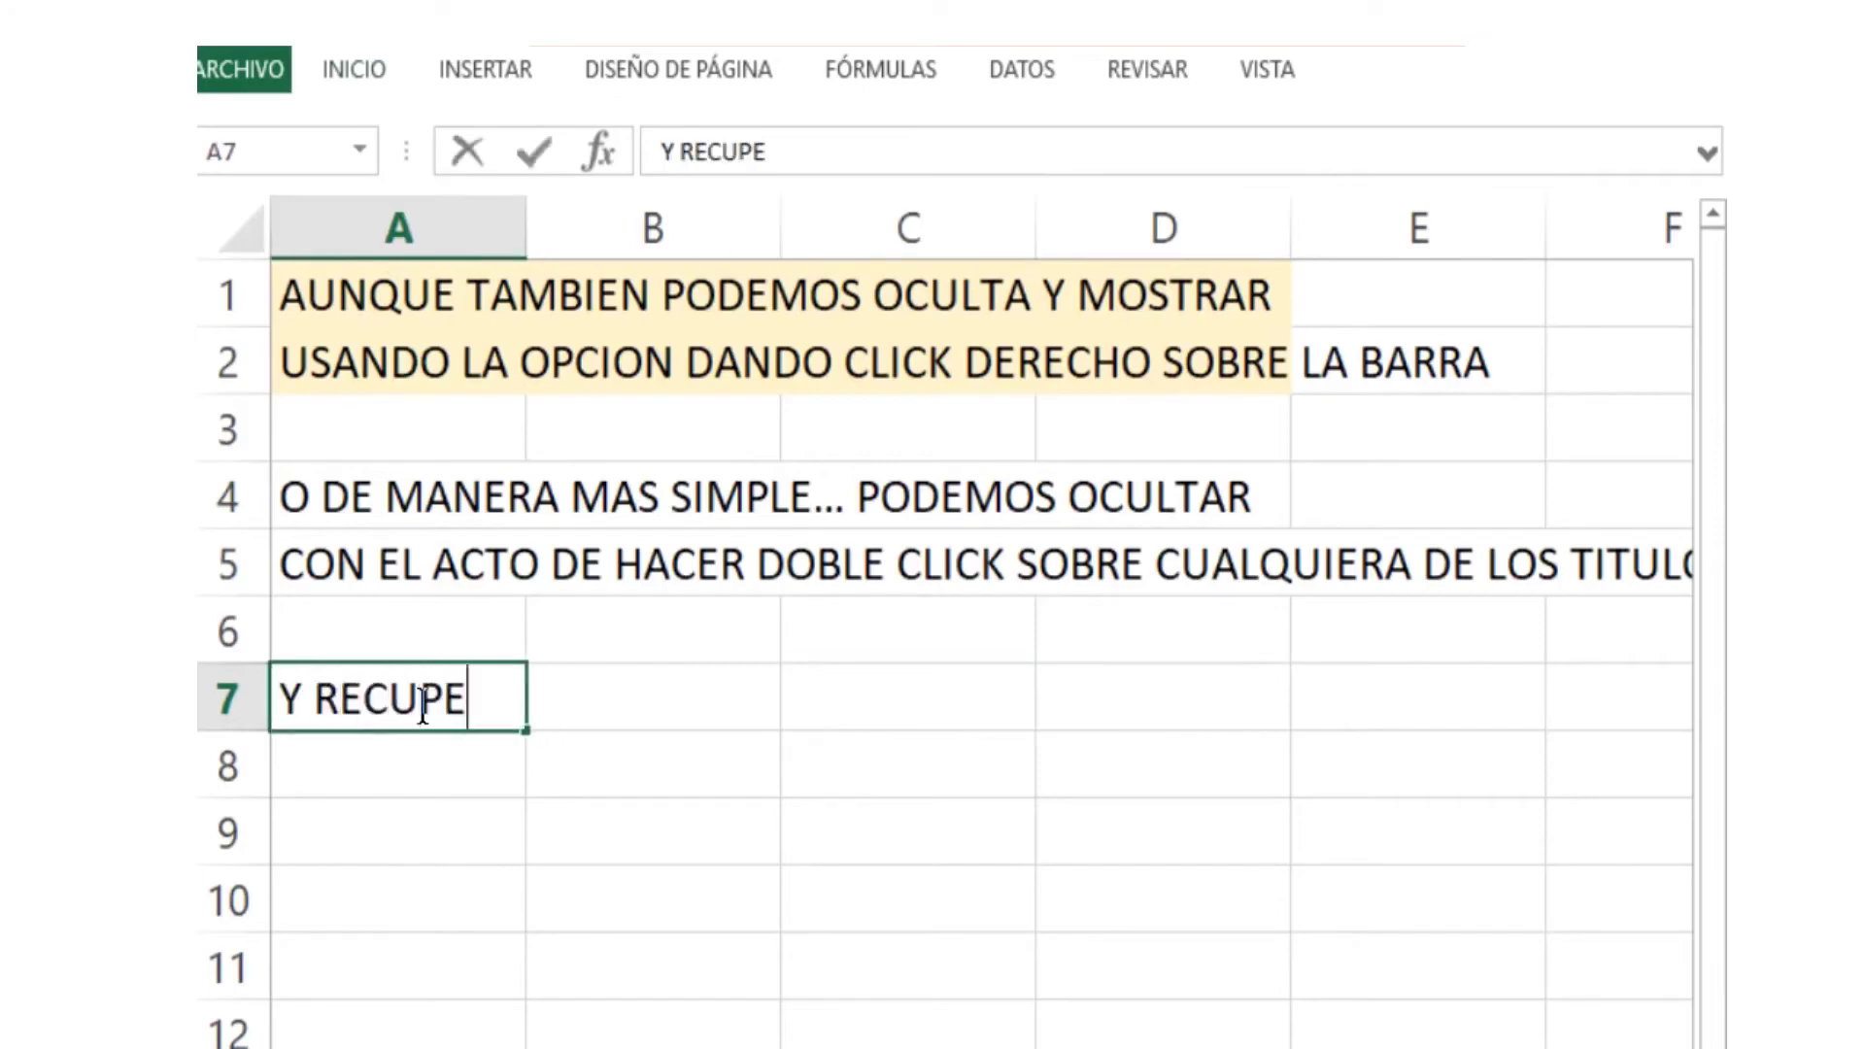
type("RARLA ")
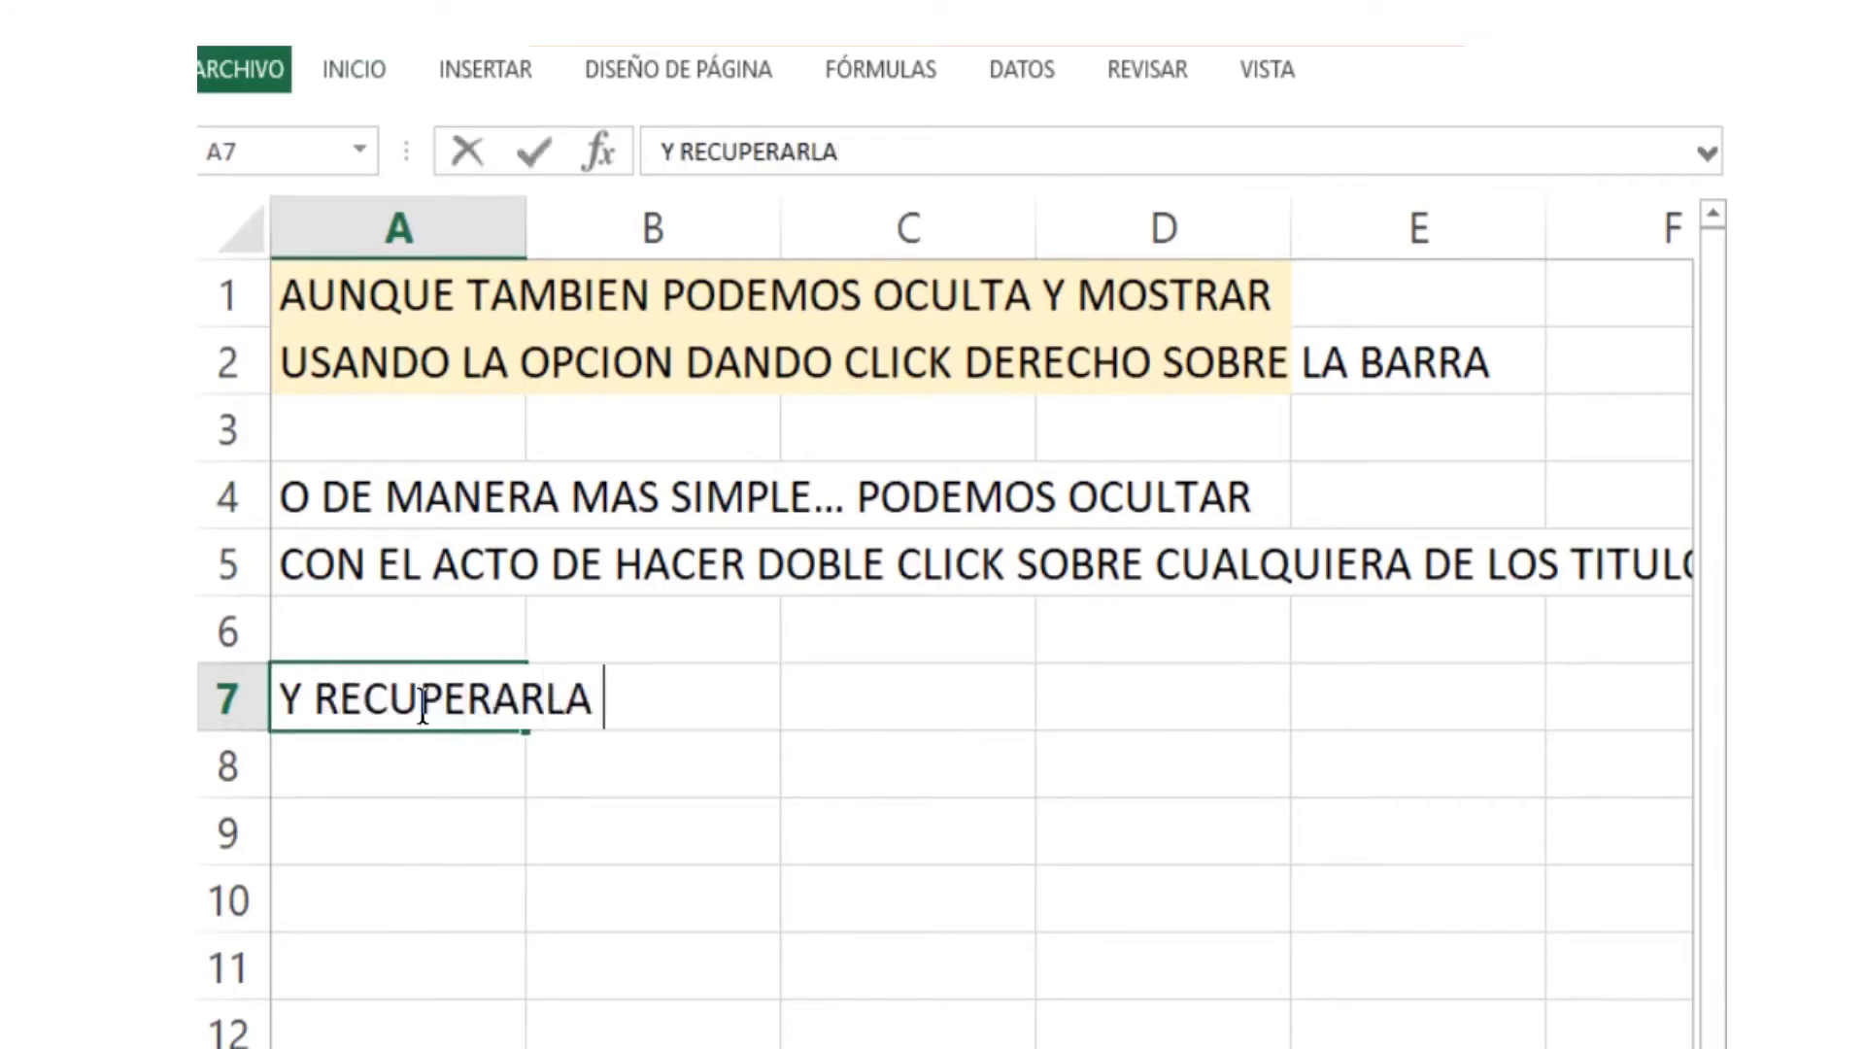
type("TAMBI")
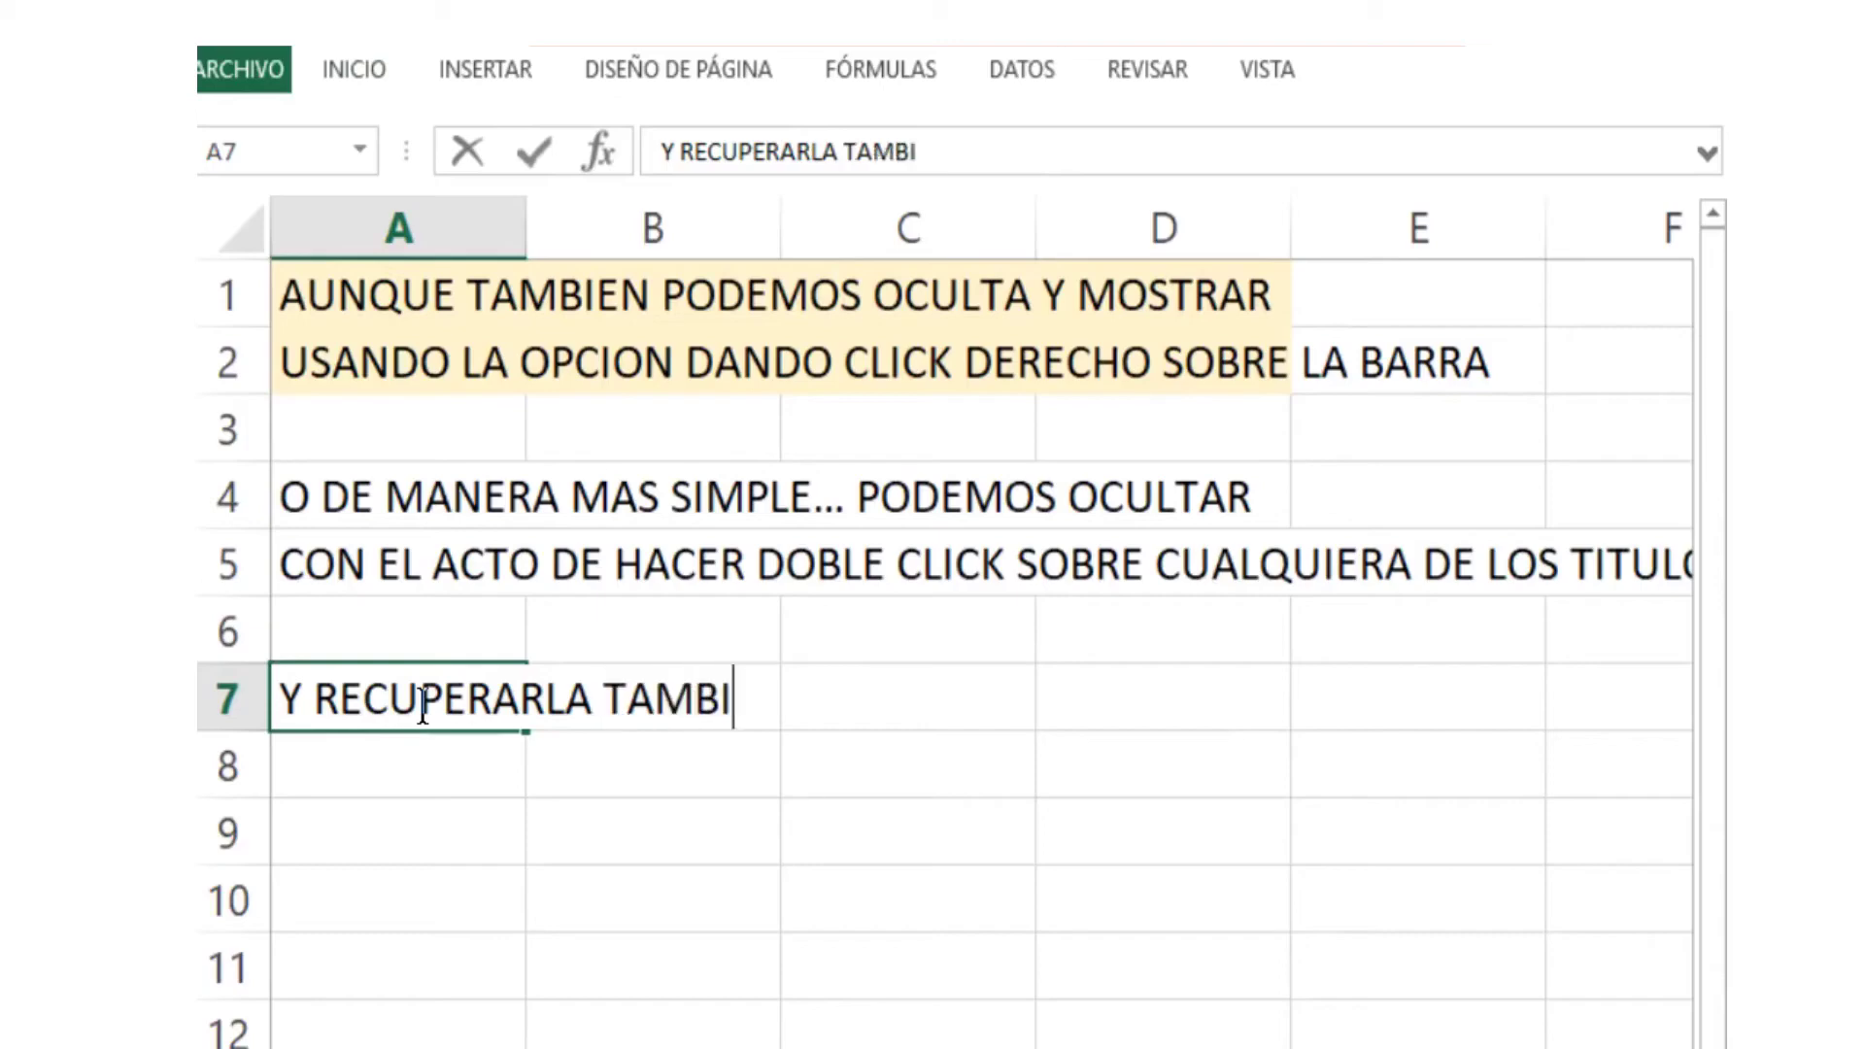
type("EN CON DOB")
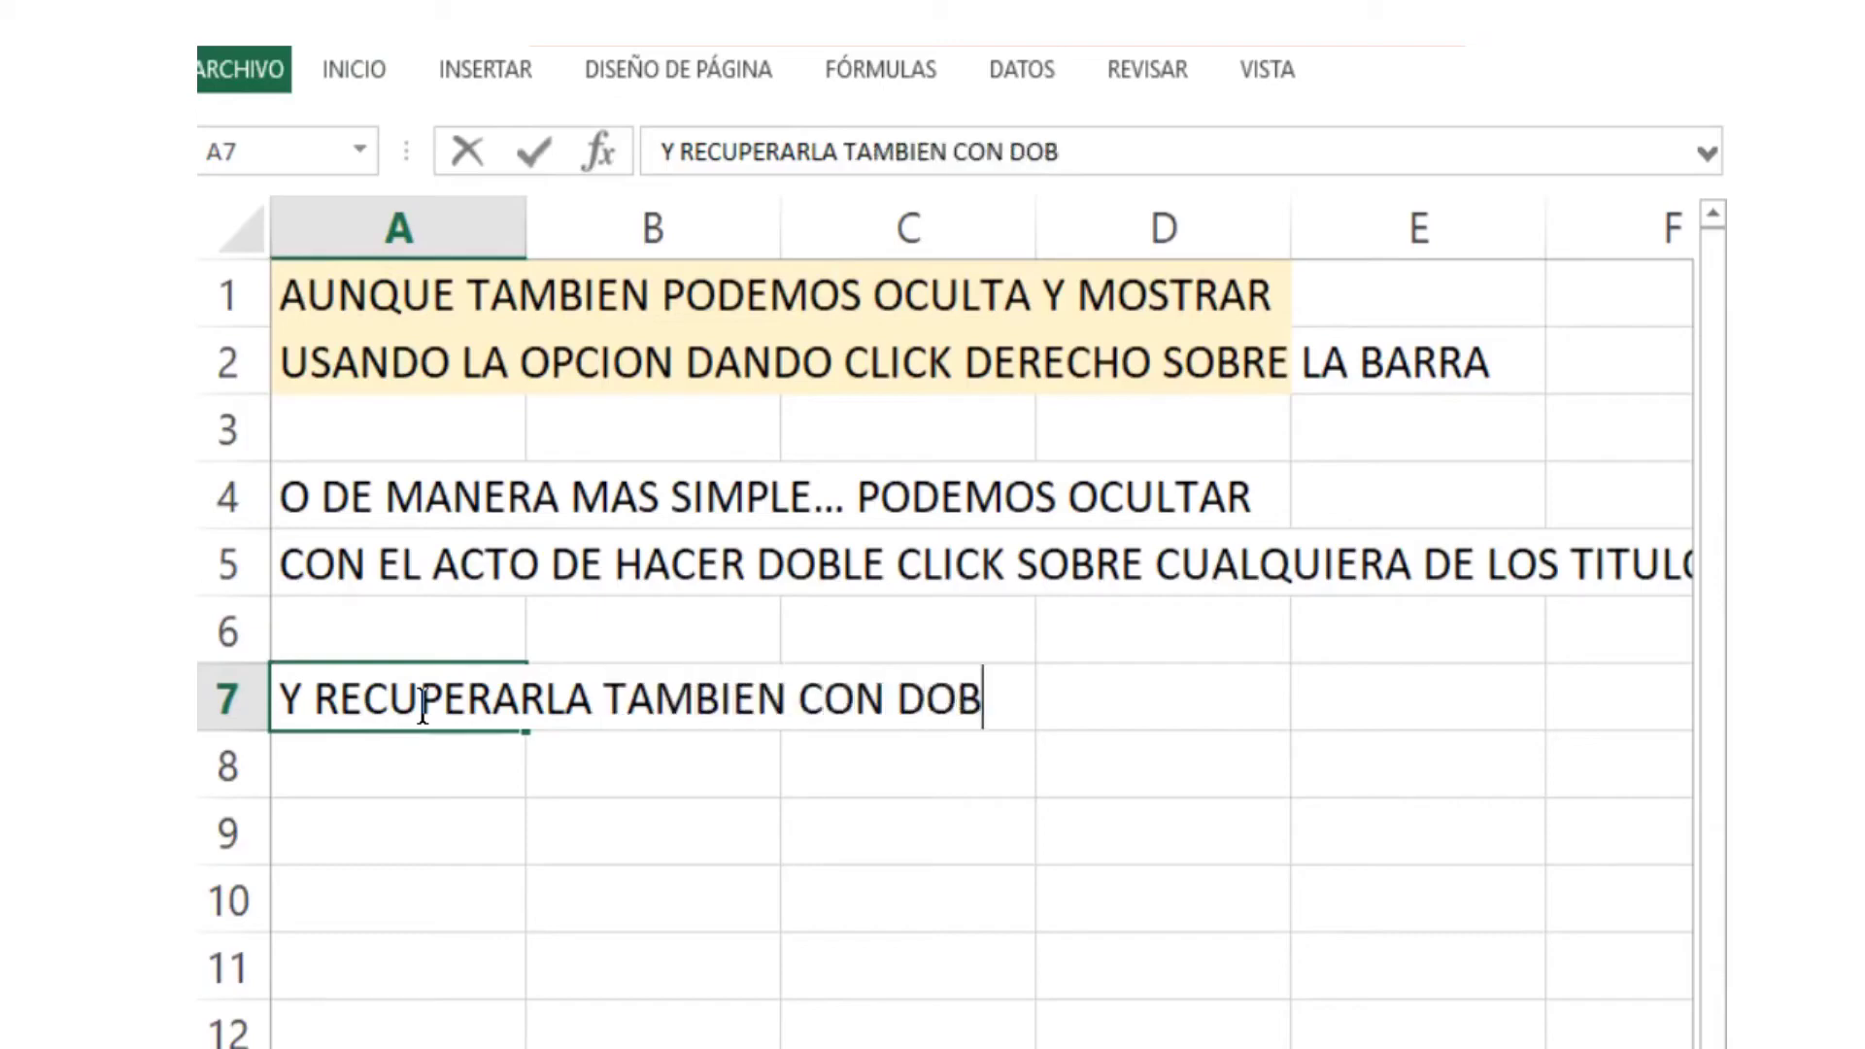
type("LE CLICK")
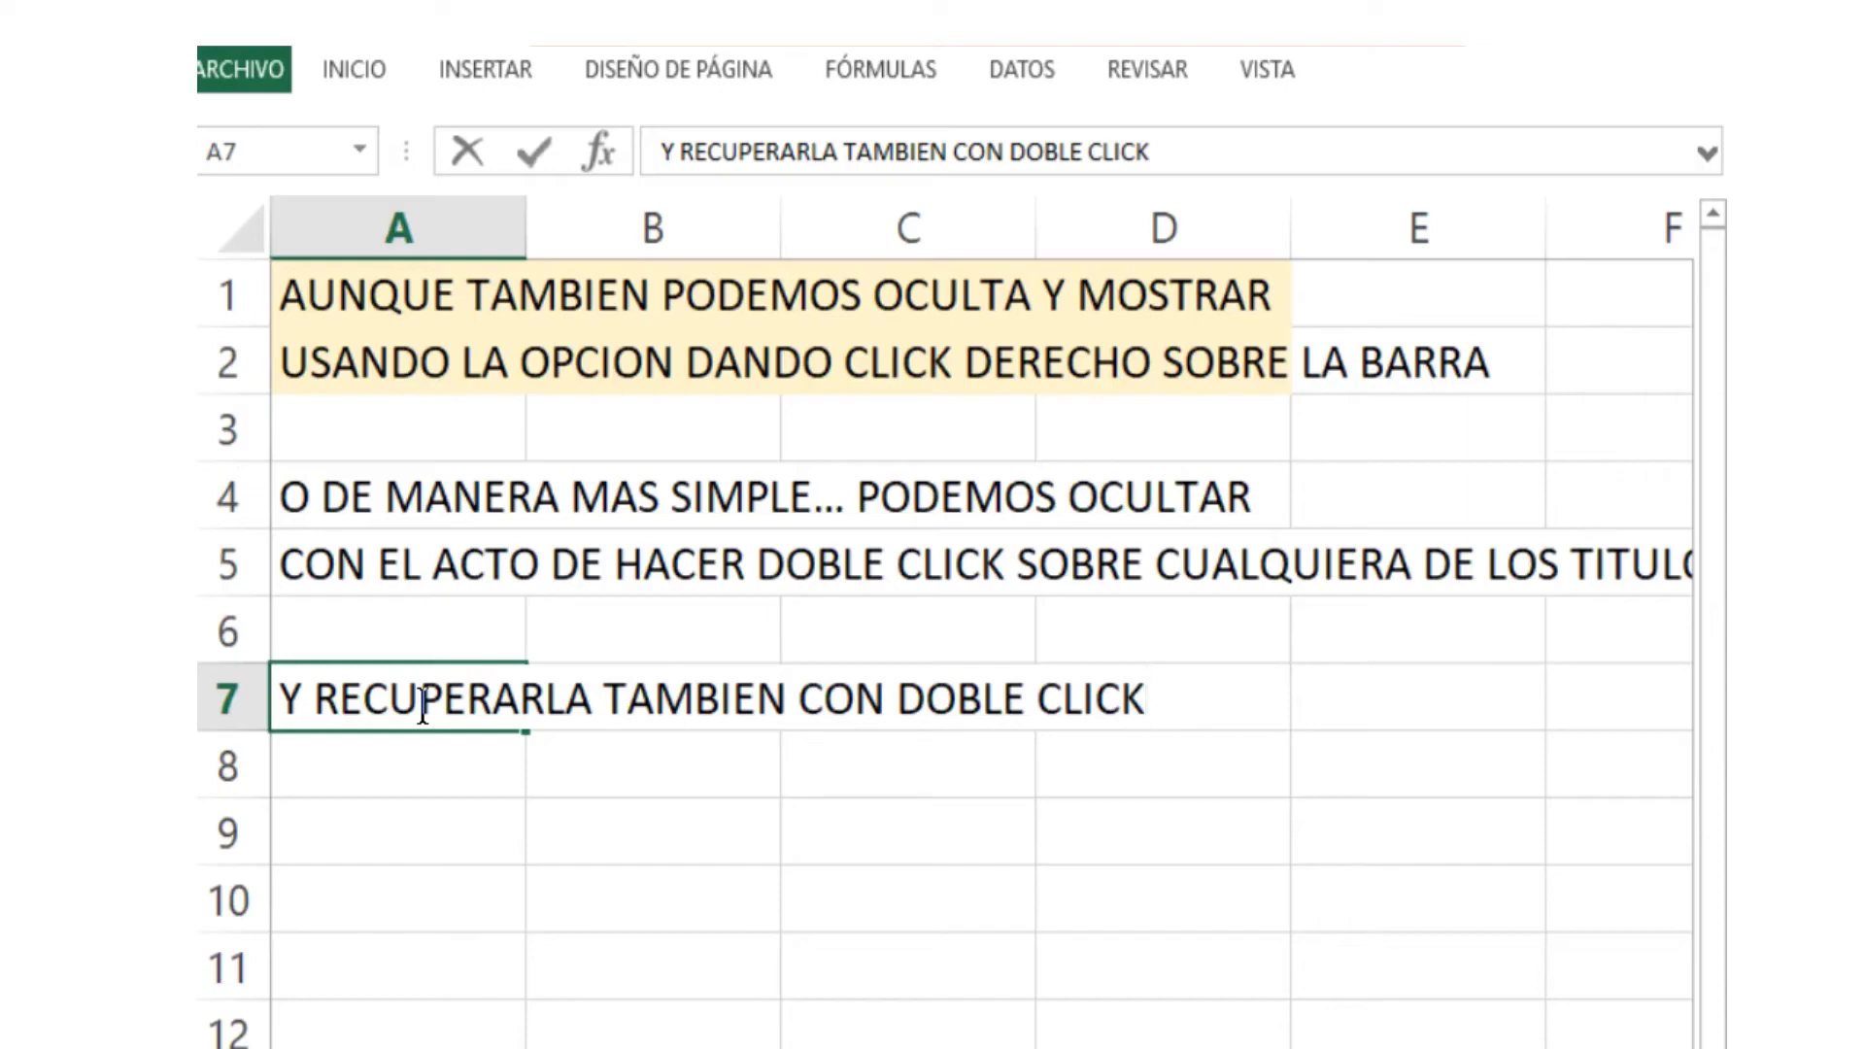
- Commit the A7 note and restore the ribbon permanently by double-clicking the INICIO tab
left_click(503, 765)
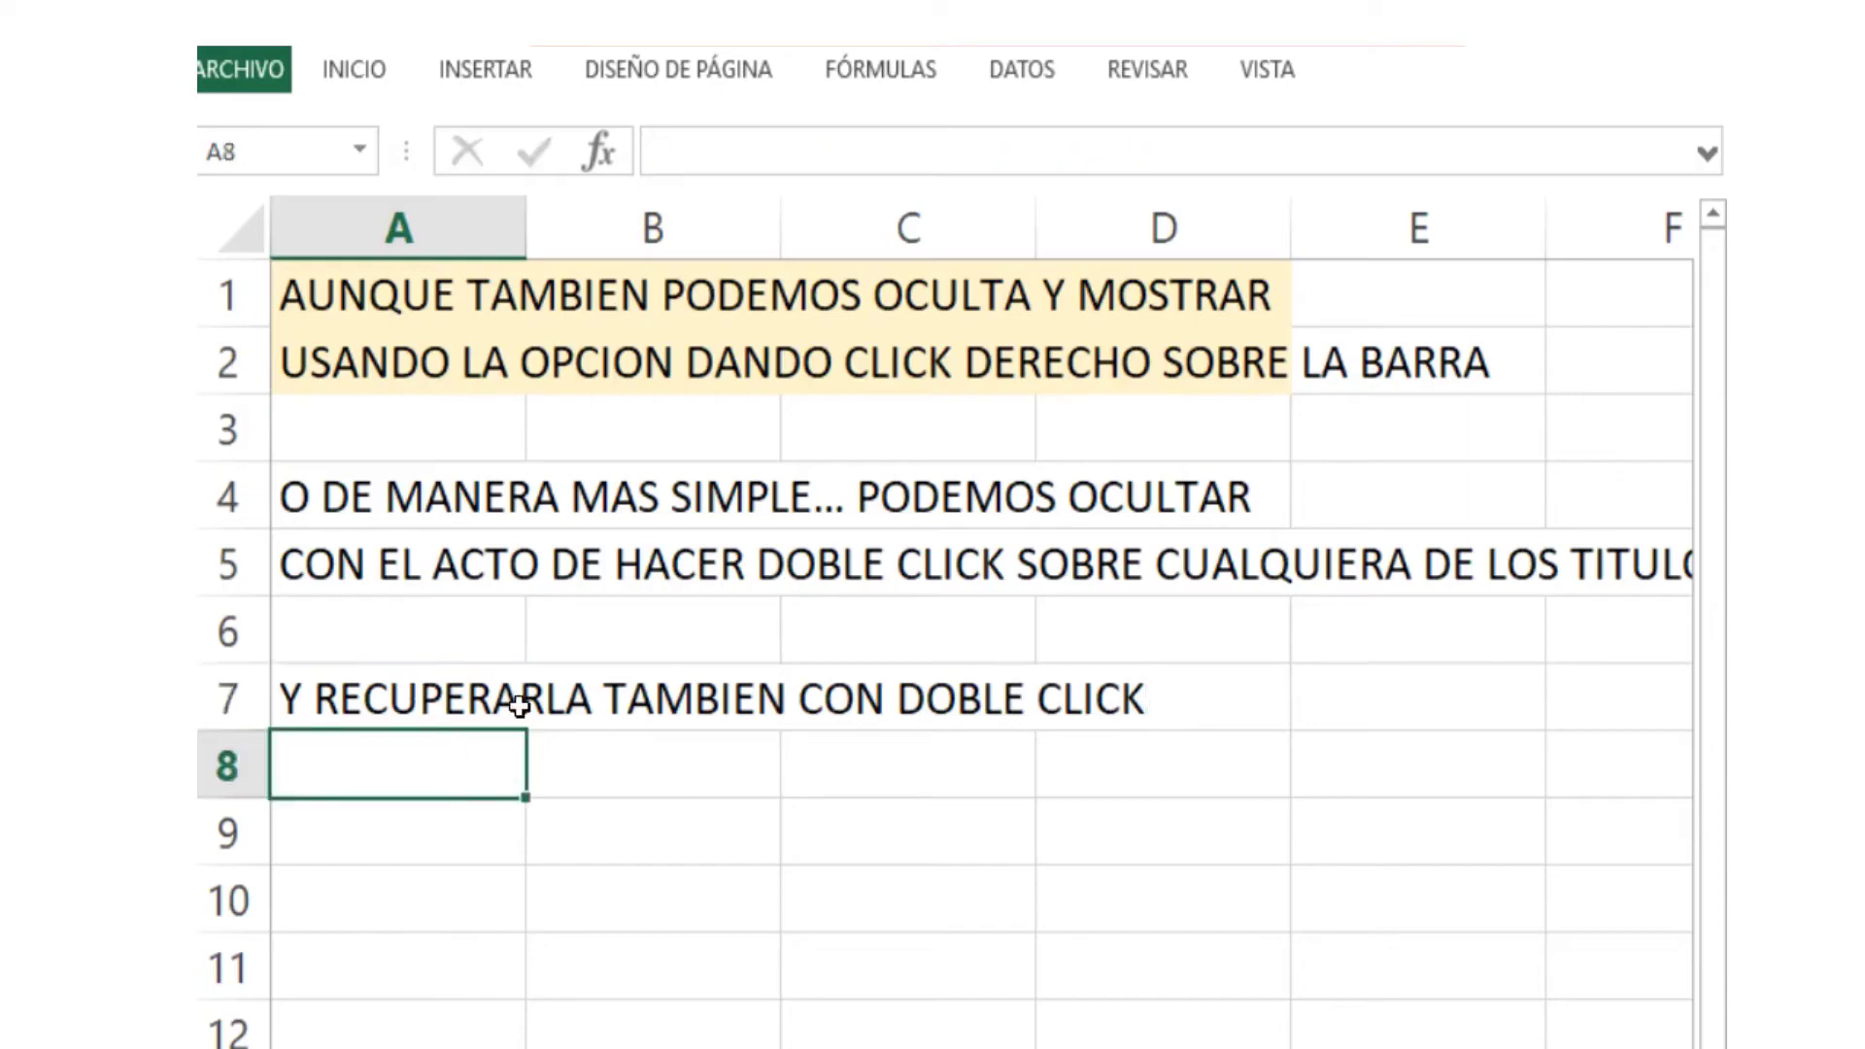
left_click(355, 70)
left_click(356, 69)
double_click(356, 70)
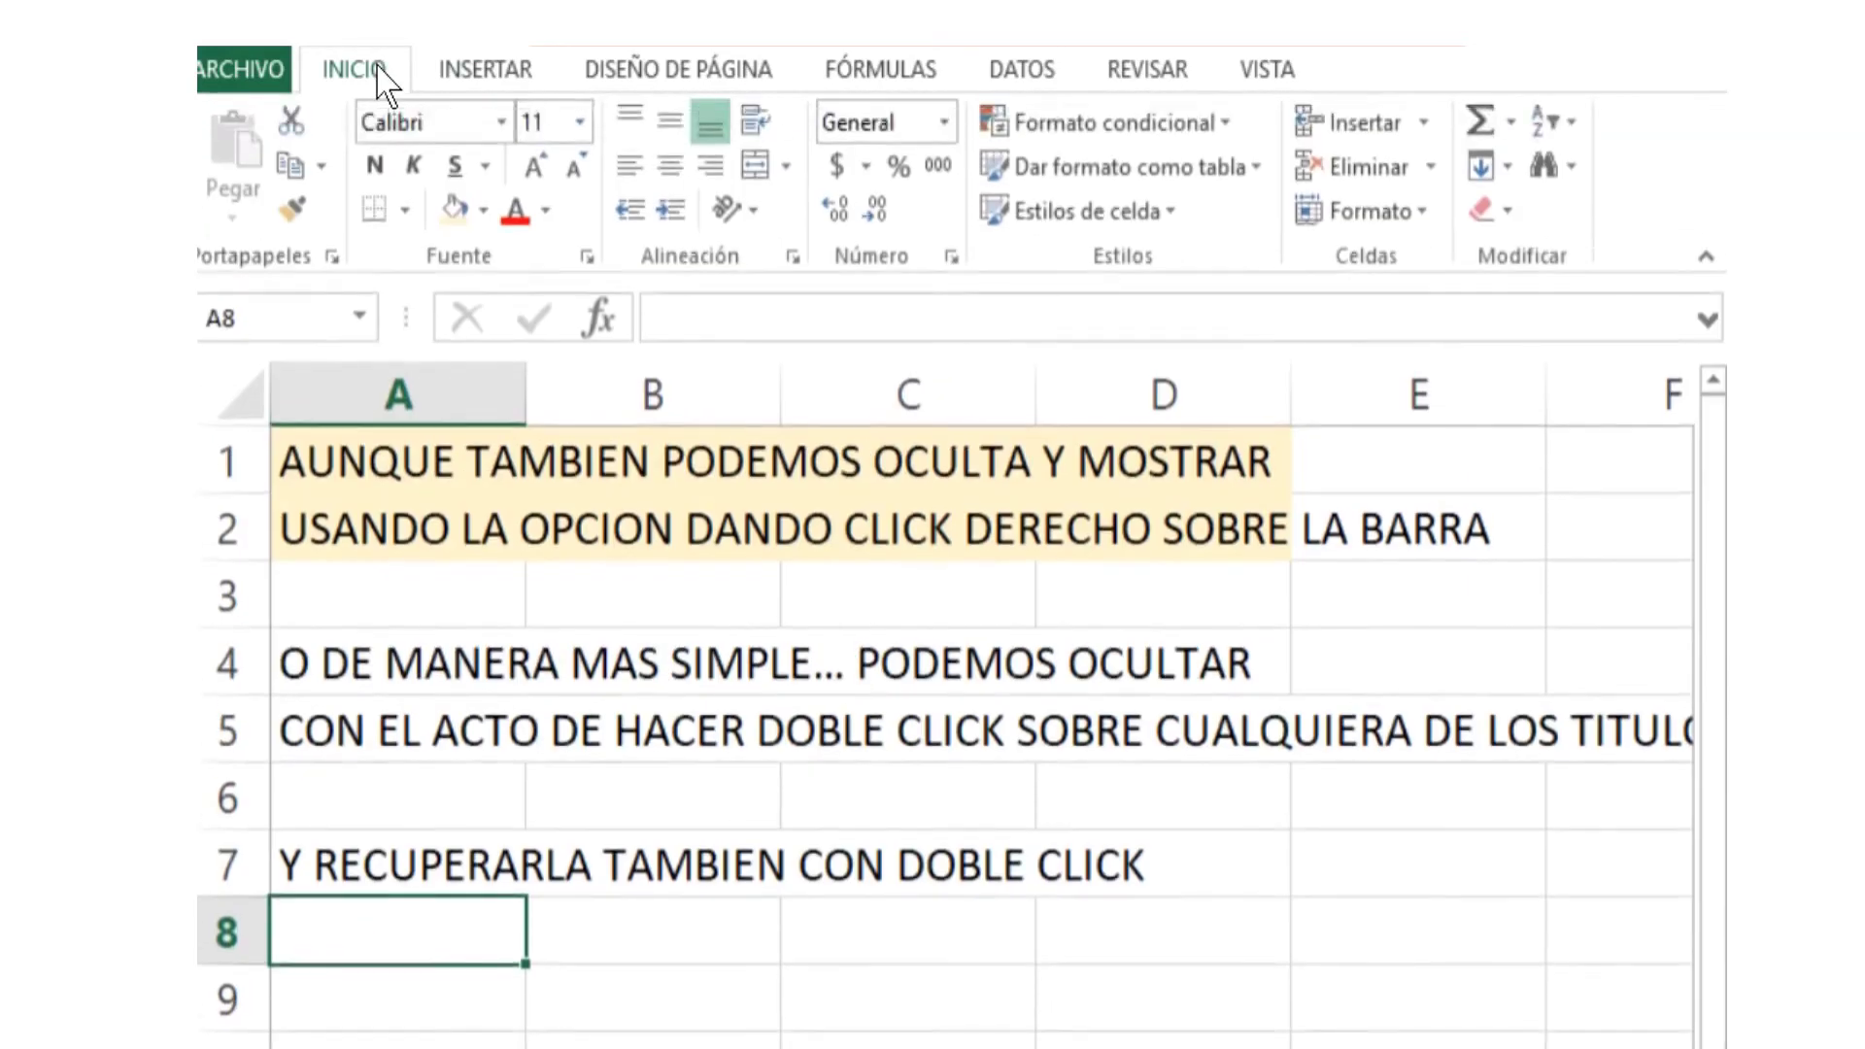
- Collapse and re-expand the ribbon on INSERTAR, then collapse it from DISEÑO DE PÁGINA
left_click(449, 68)
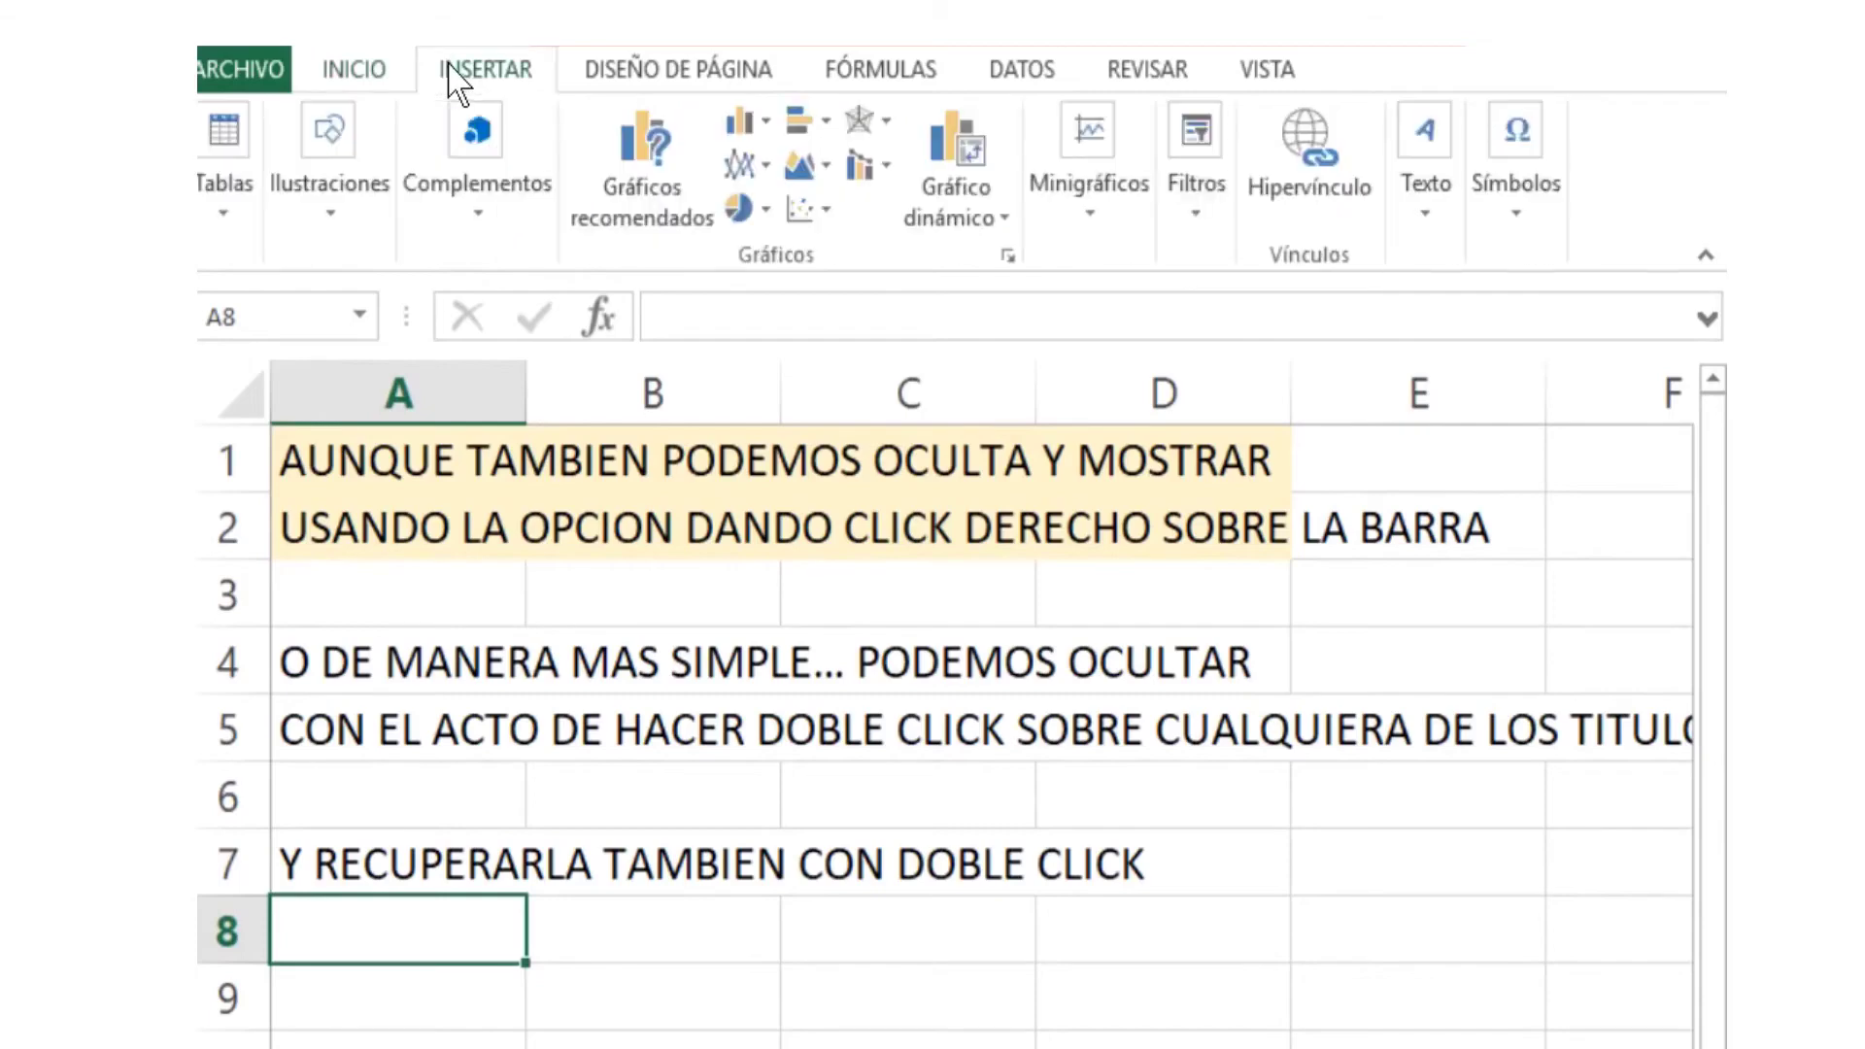
double_click(450, 68)
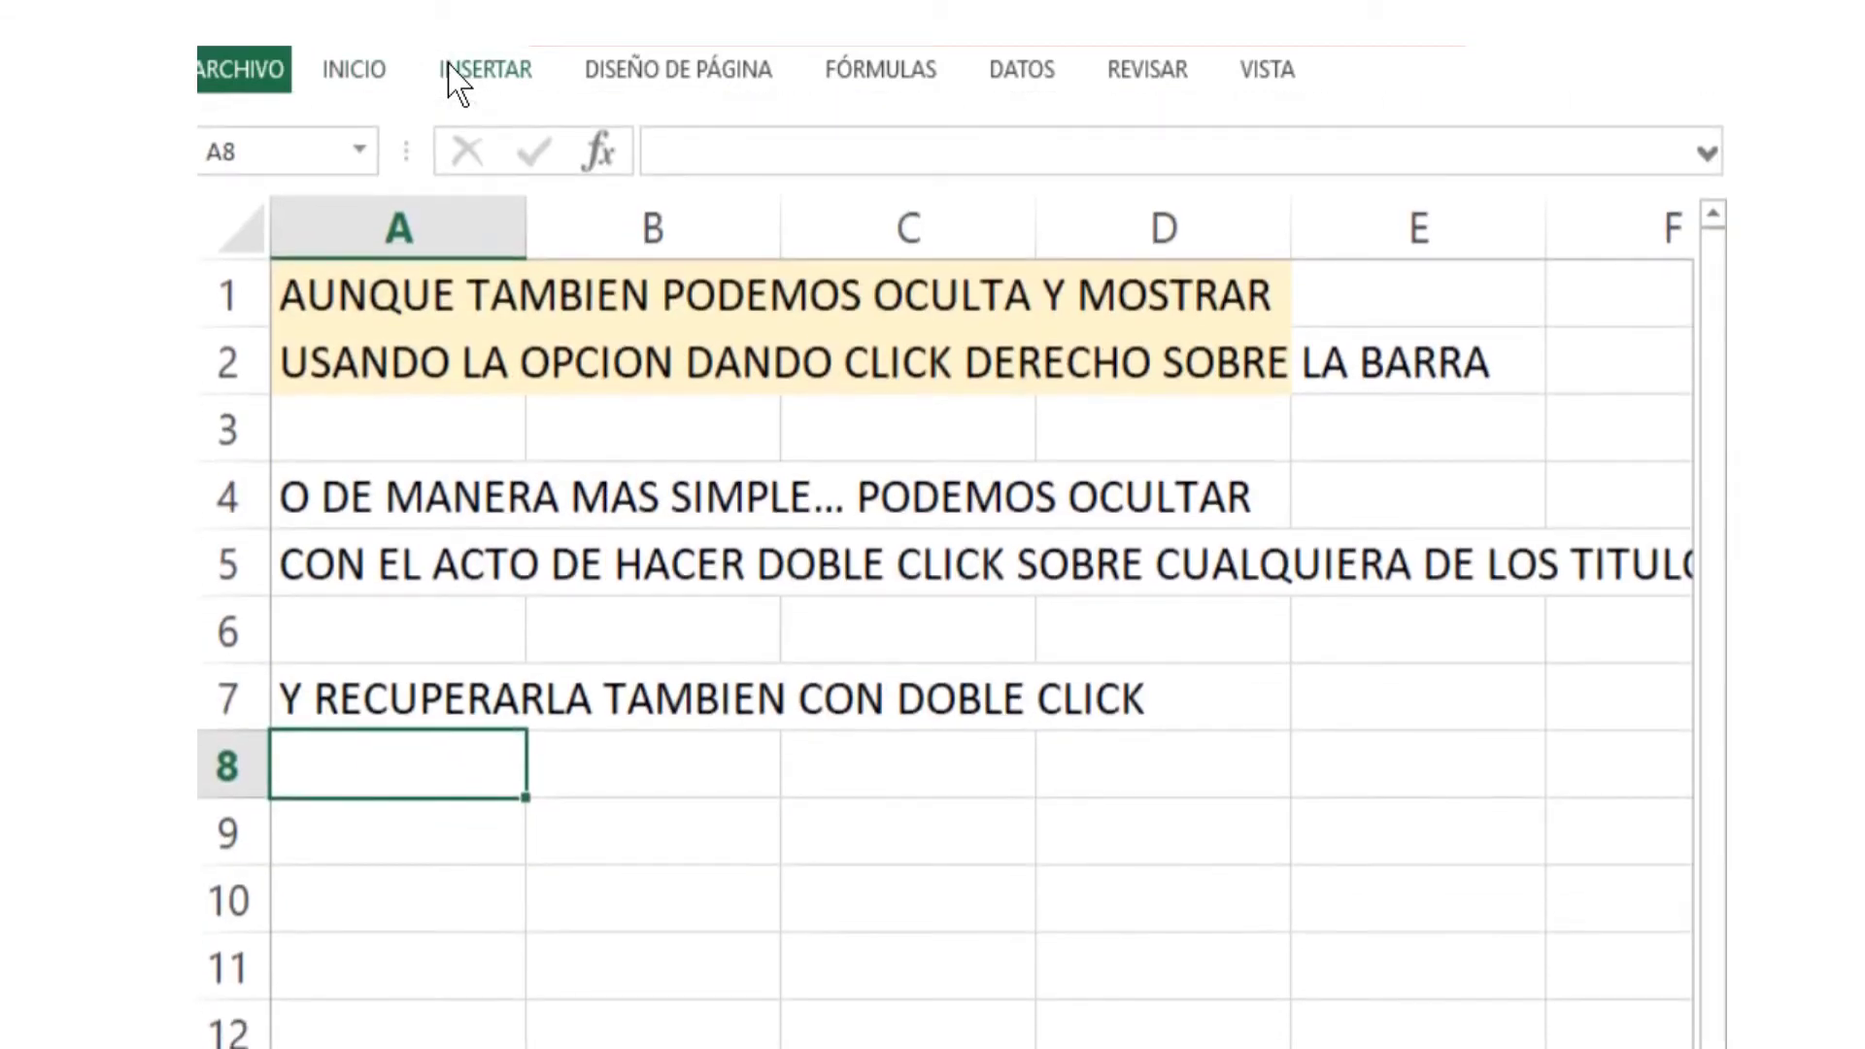
double_click(449, 68)
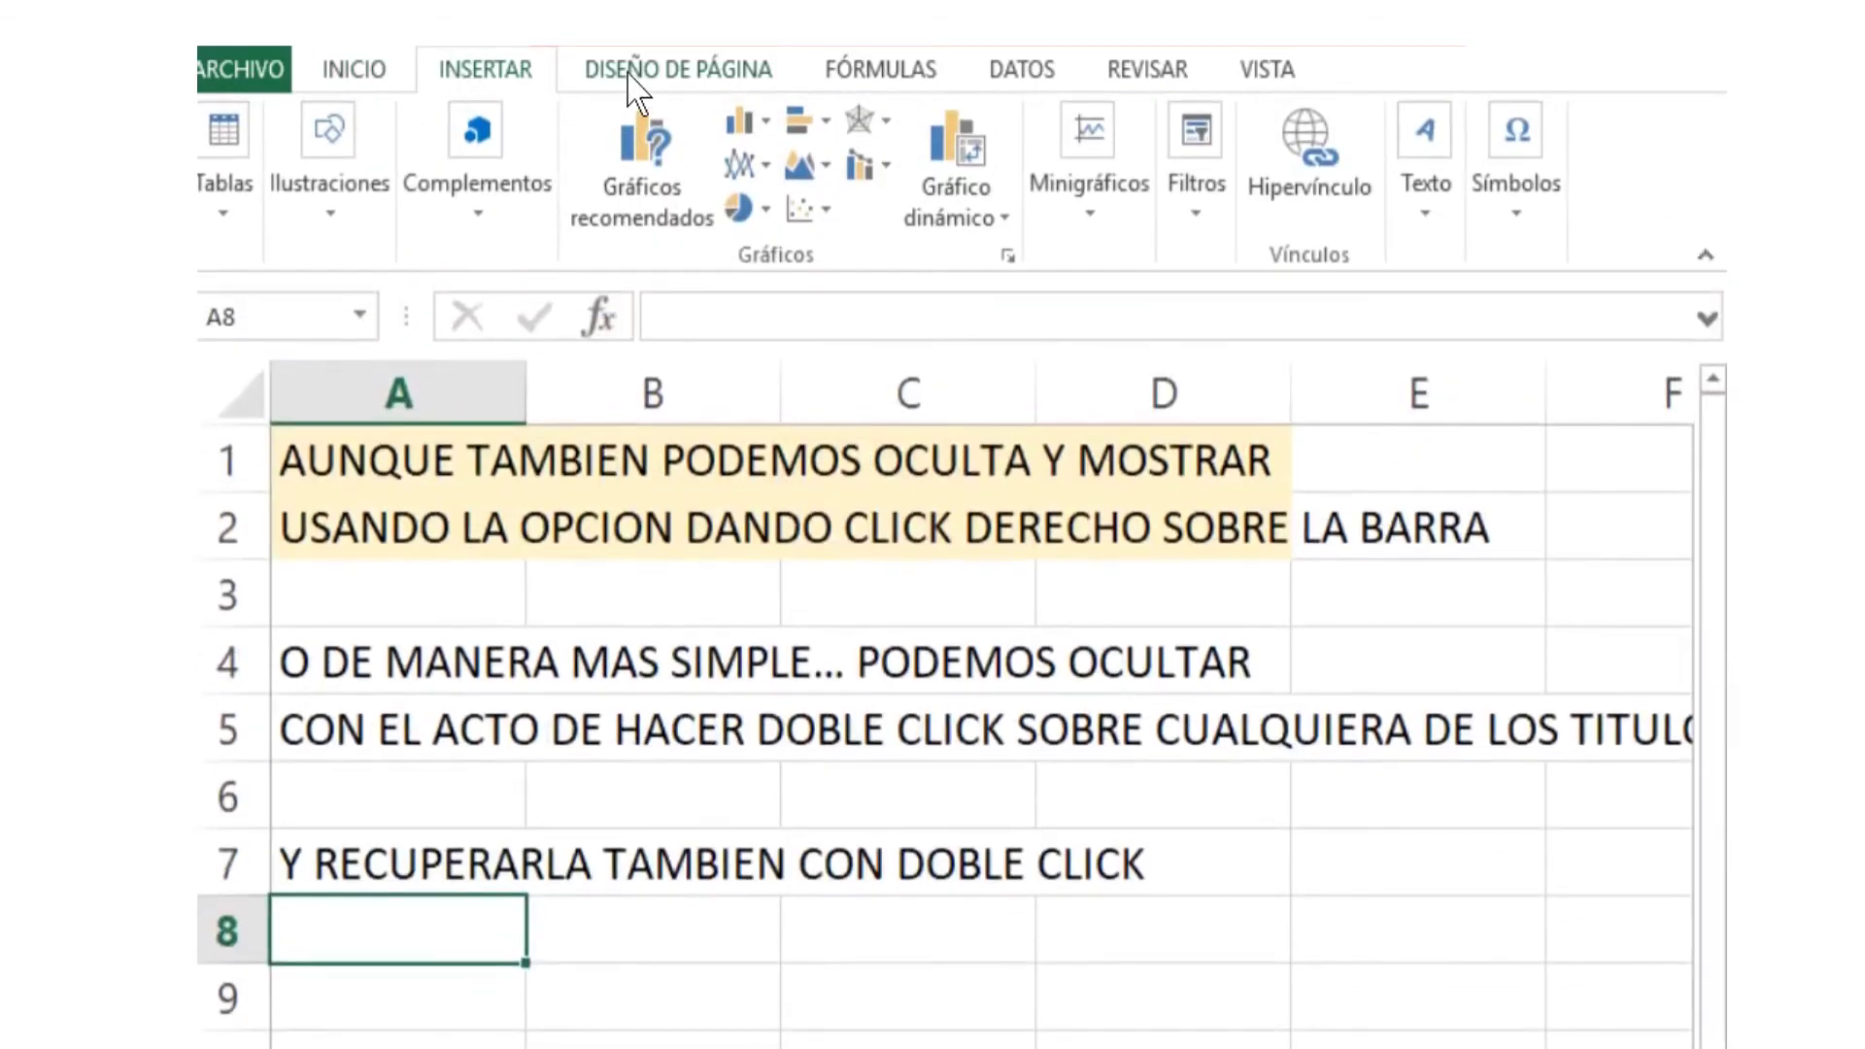
left_click(637, 78)
double_click(661, 73)
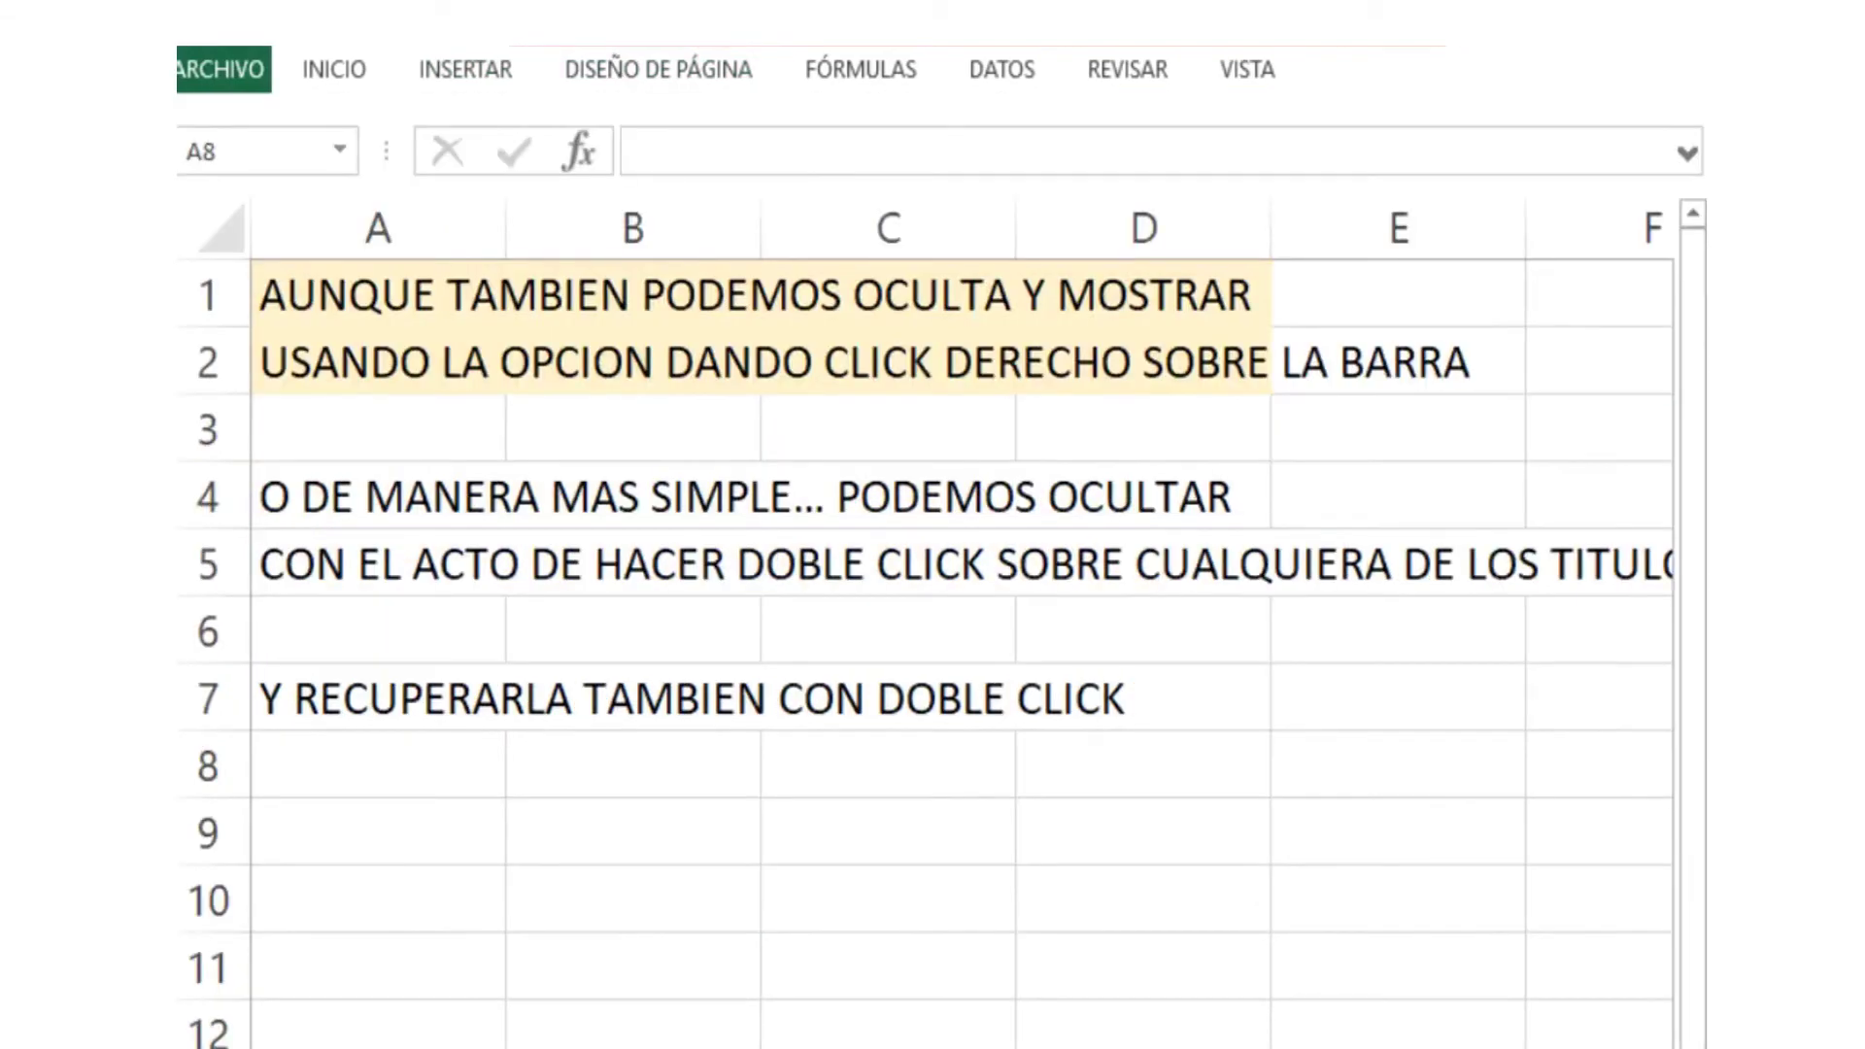